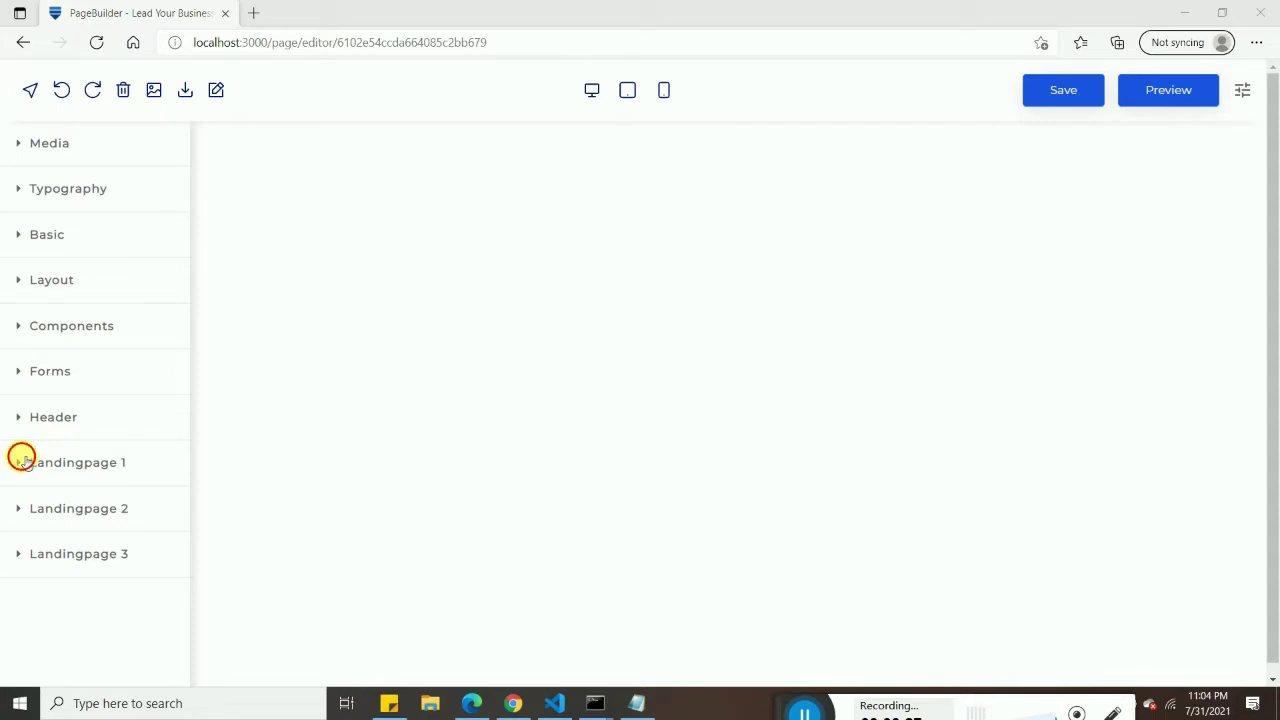
Place the Landingpage 1 template on the empty page canvas and look over its sections.
{"action": "left_click", "coordinate": [22, 457]}
{"action": "left_click", "coordinate": [28, 449]}
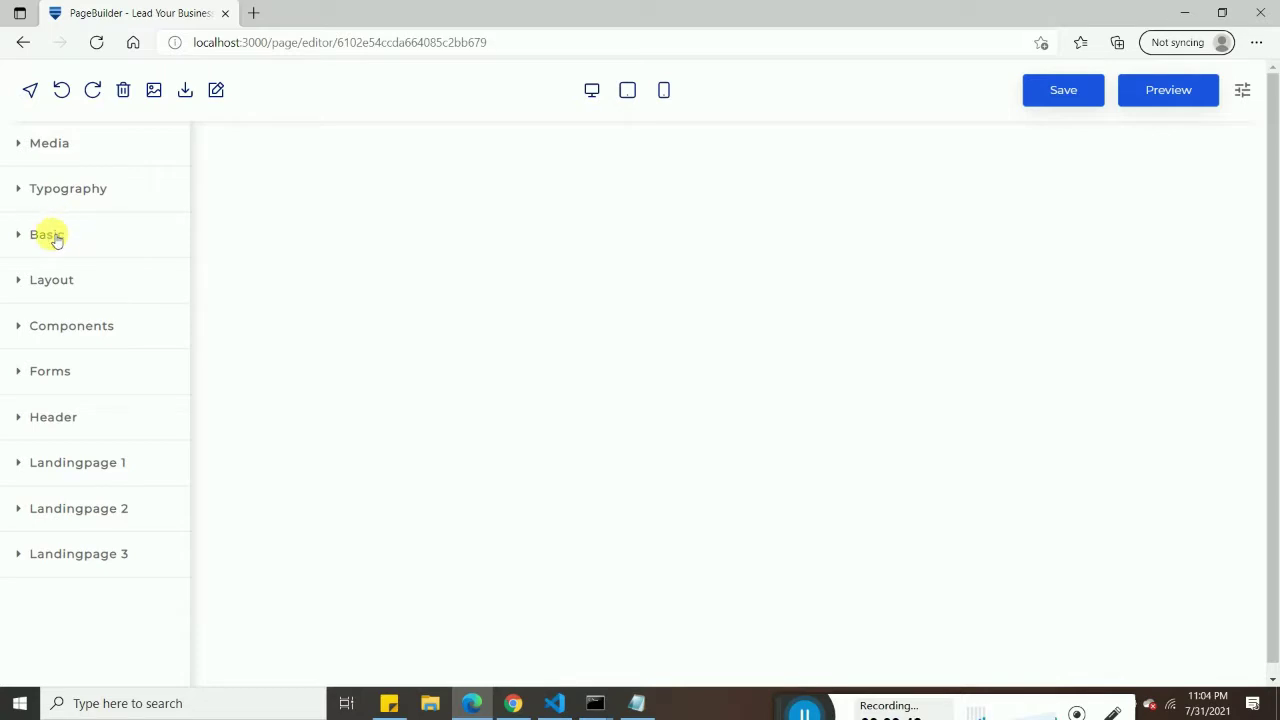
{"action": "left_click", "coordinate": [40, 460]}
{"action": "left_click_drag", "start_coordinate": [50, 543], "coordinate": [700, 255]}
{"action": "scroll", "coordinate": [588, 291], "scroll_direction": "down", "scroll_amount": 10}
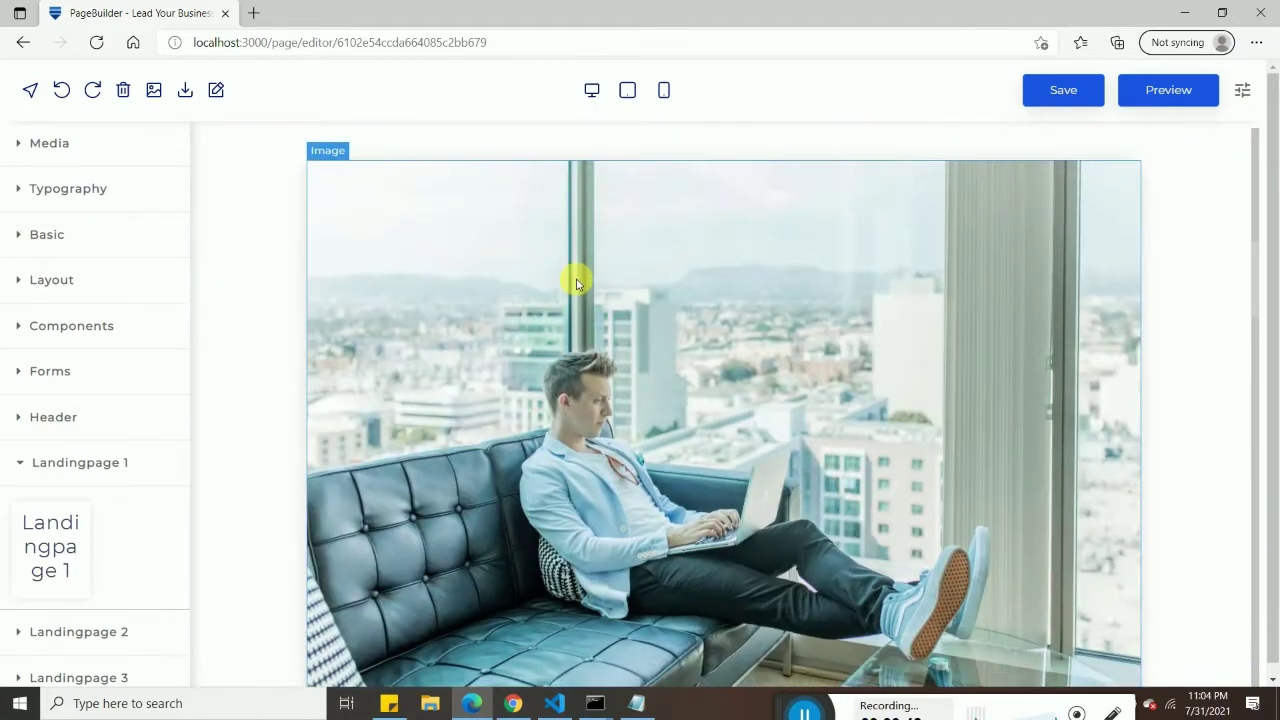
{"action": "scroll", "coordinate": [560, 291], "scroll_direction": "down", "scroll_amount": 3}
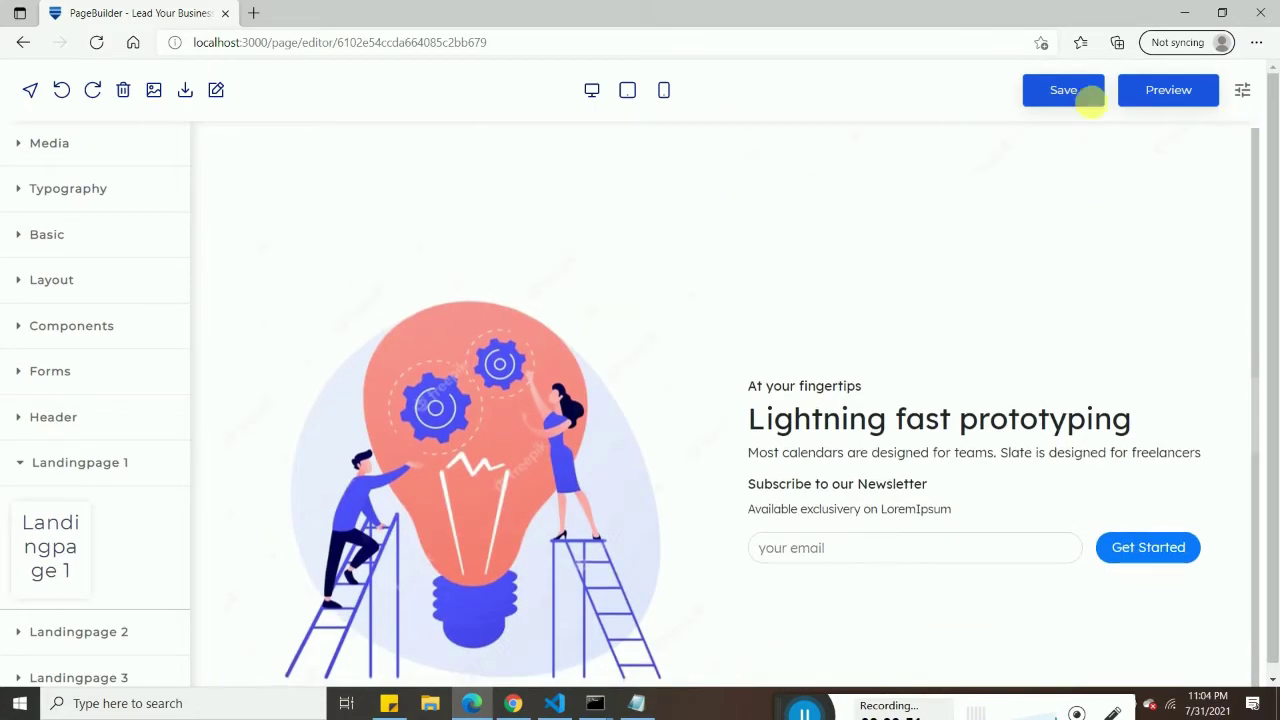
Save the page and review its live preview from the hero section down to the footer.
{"action": "left_click", "coordinate": [1040, 89]}
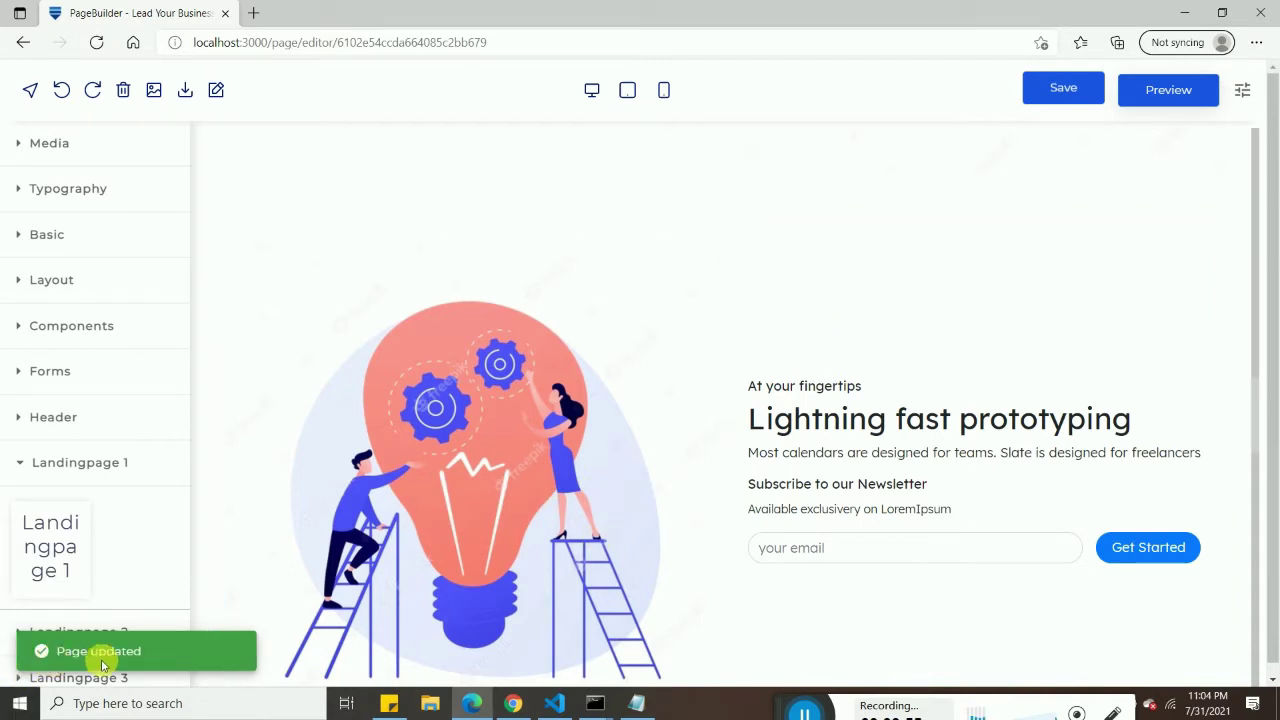
{"action": "left_click", "coordinate": [1138, 100]}
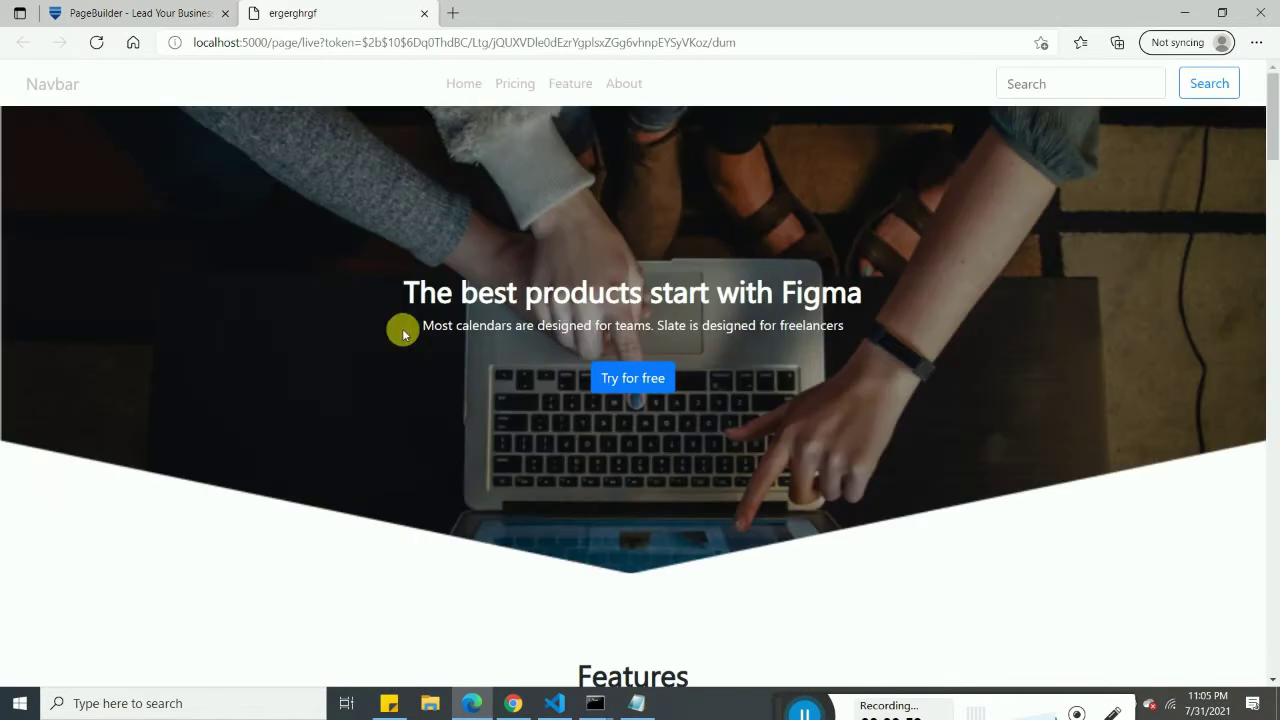
{"action": "scroll", "coordinate": [380, 320], "scroll_direction": "down", "scroll_amount": 2}
{"action": "scroll", "coordinate": [365, 312], "scroll_direction": "down", "scroll_amount": 10}
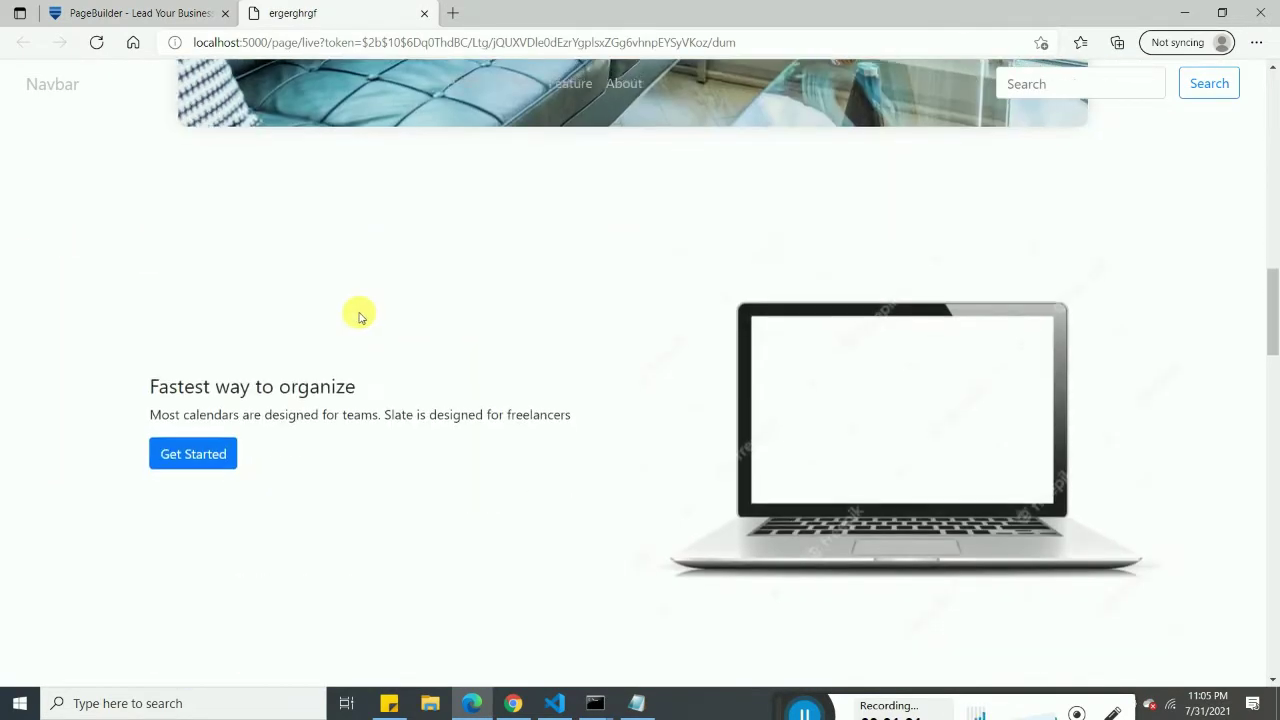
{"action": "left_click", "coordinate": [130, 13]}
{"action": "left_click", "coordinate": [330, 14]}
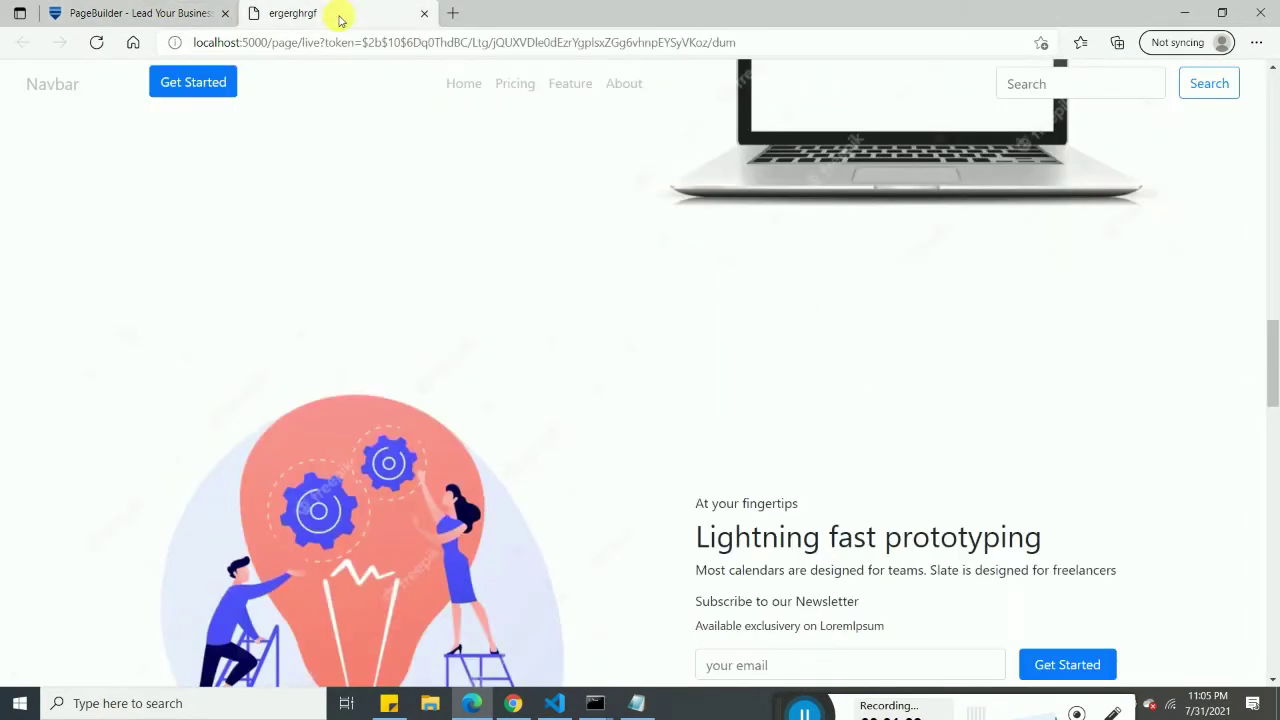
{"action": "scroll", "coordinate": [440, 455], "scroll_direction": "down", "scroll_amount": 5}
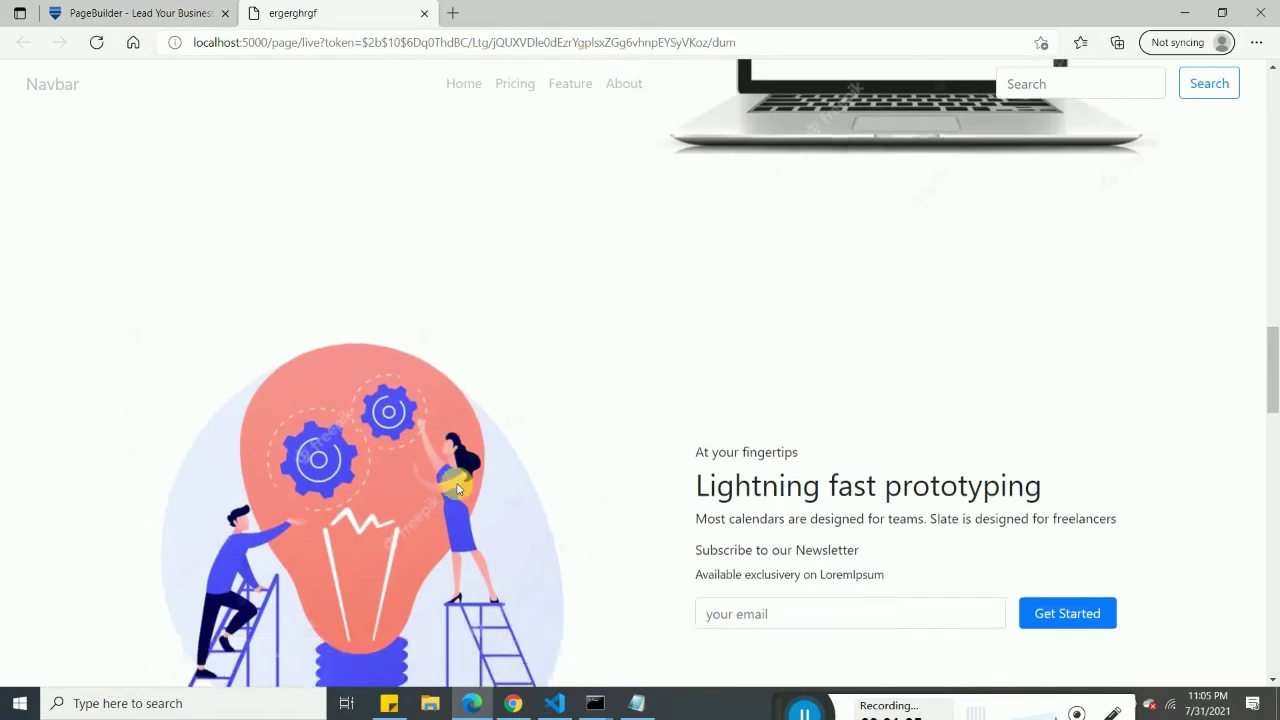
{"action": "scroll", "coordinate": [440, 455], "scroll_direction": "down", "scroll_amount": 10}
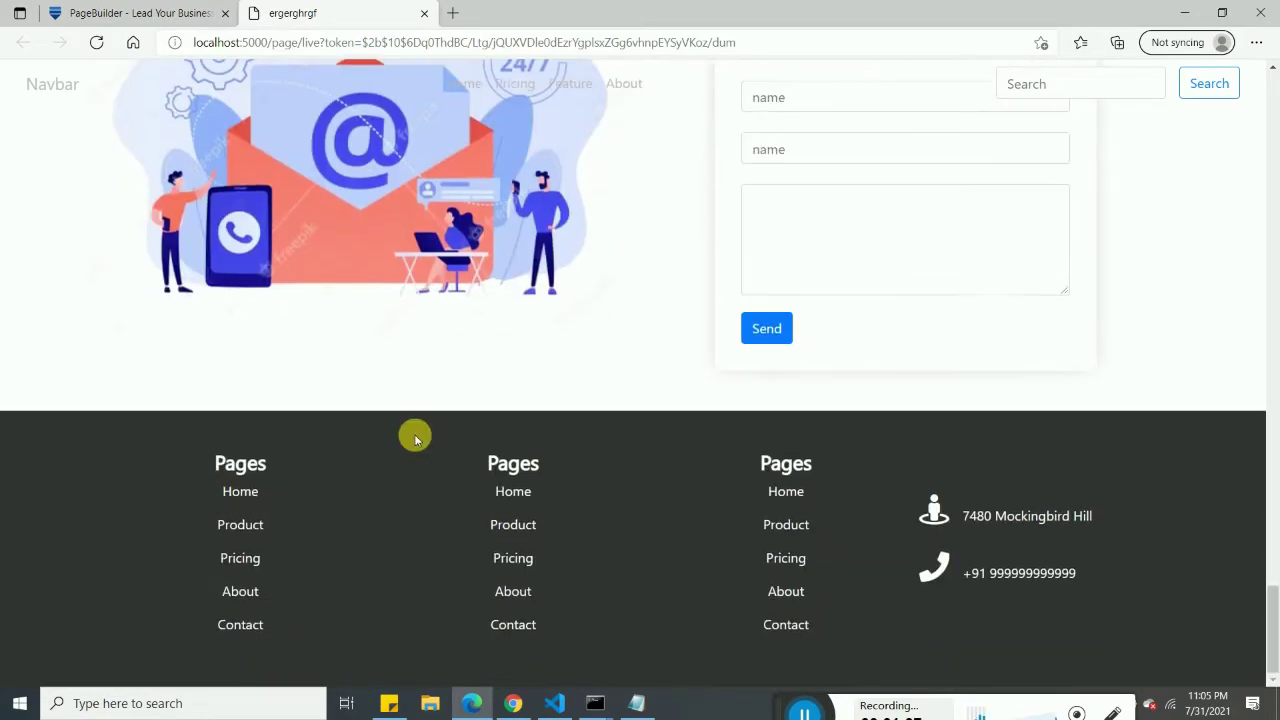
{"action": "scroll", "coordinate": [417, 412], "scroll_direction": "up", "scroll_amount": 15}
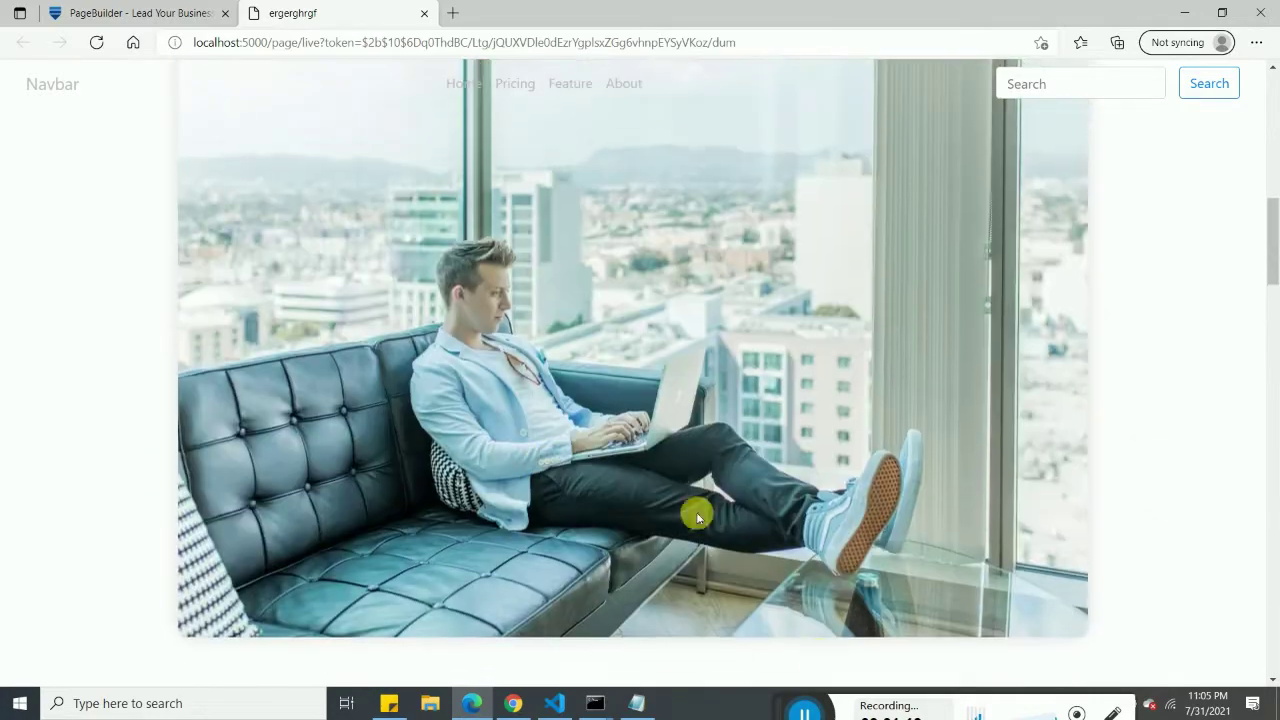
Return to the page editor, select the navbar and look through its Extra style settings.
{"action": "left_click", "coordinate": [155, 13]}
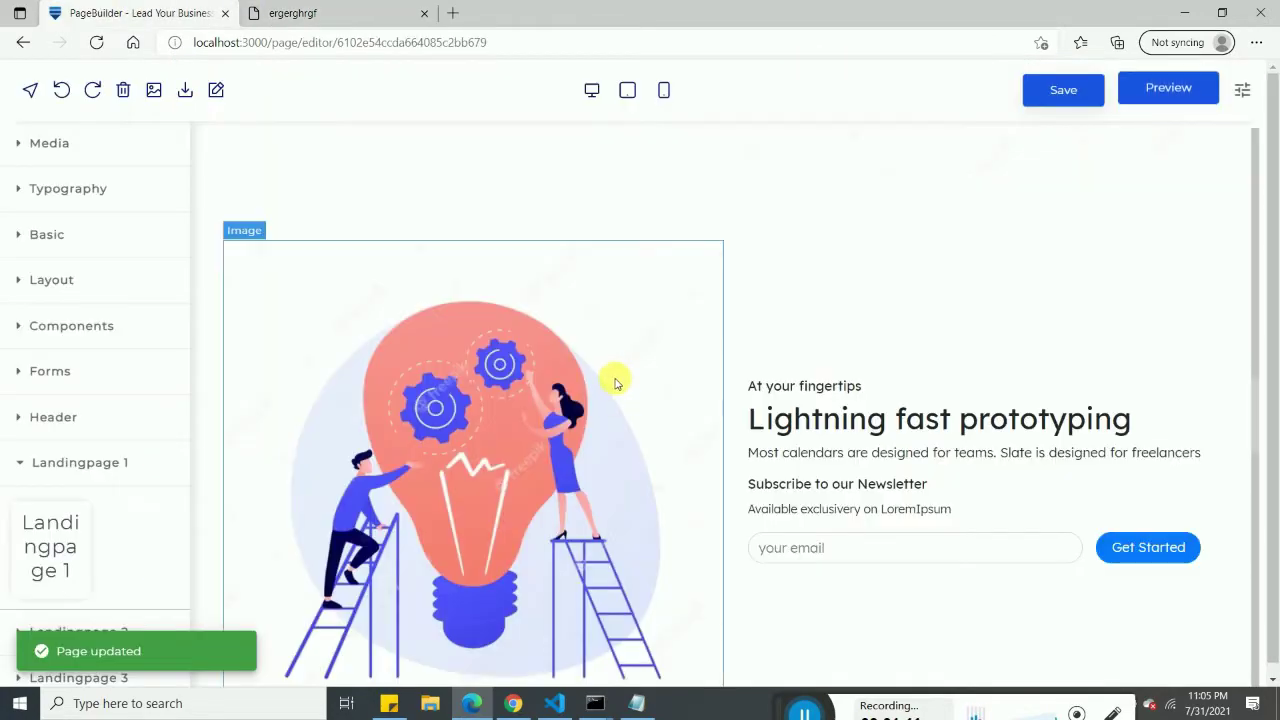
{"action": "scroll", "coordinate": [600, 350], "scroll_direction": "down", "scroll_amount": 5}
{"action": "scroll", "coordinate": [588, 338], "scroll_direction": "up", "scroll_amount": 10}
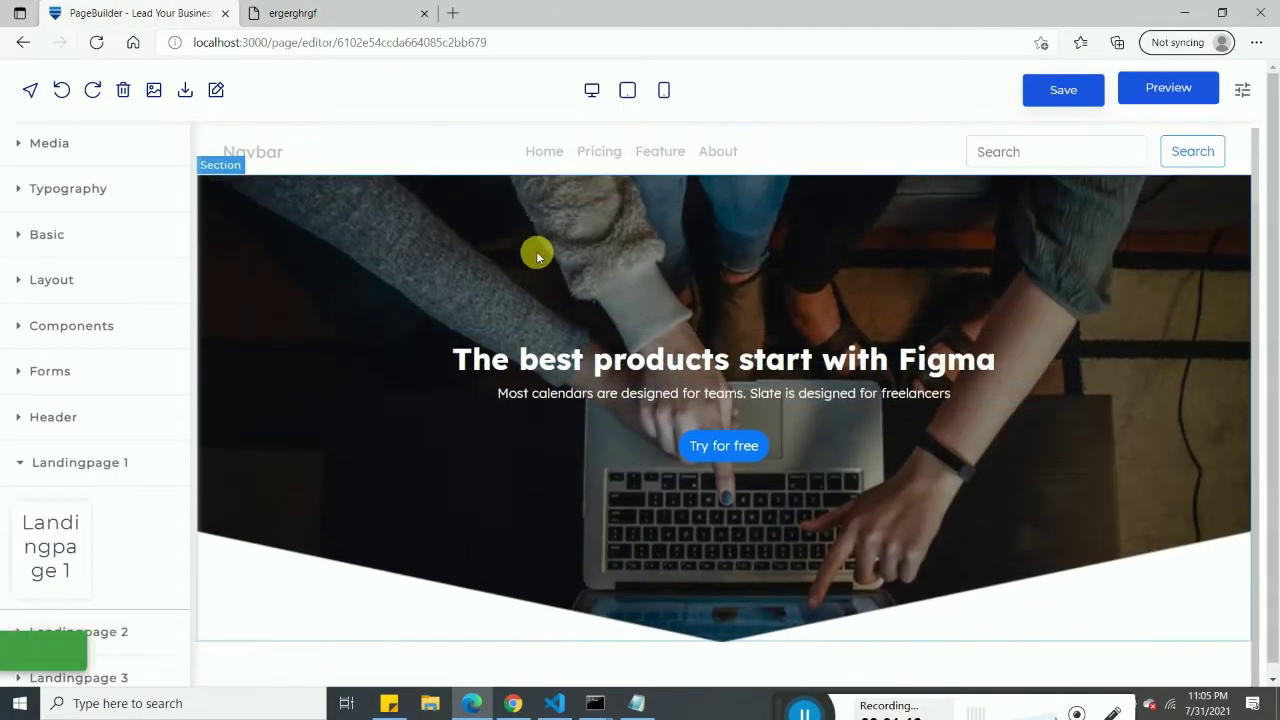
{"action": "left_click", "coordinate": [204, 157]}
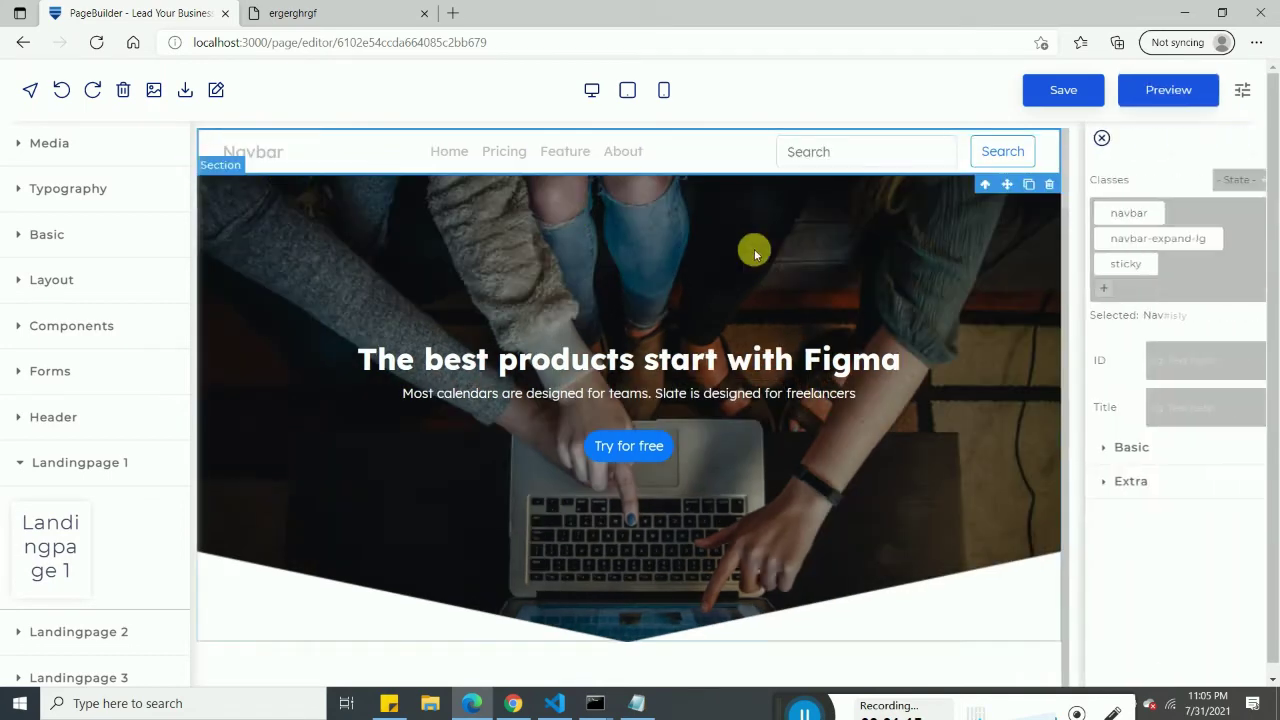
{"action": "left_click", "coordinate": [1099, 490]}
{"action": "scroll", "coordinate": [1110, 520], "scroll_direction": "down", "scroll_amount": 5}
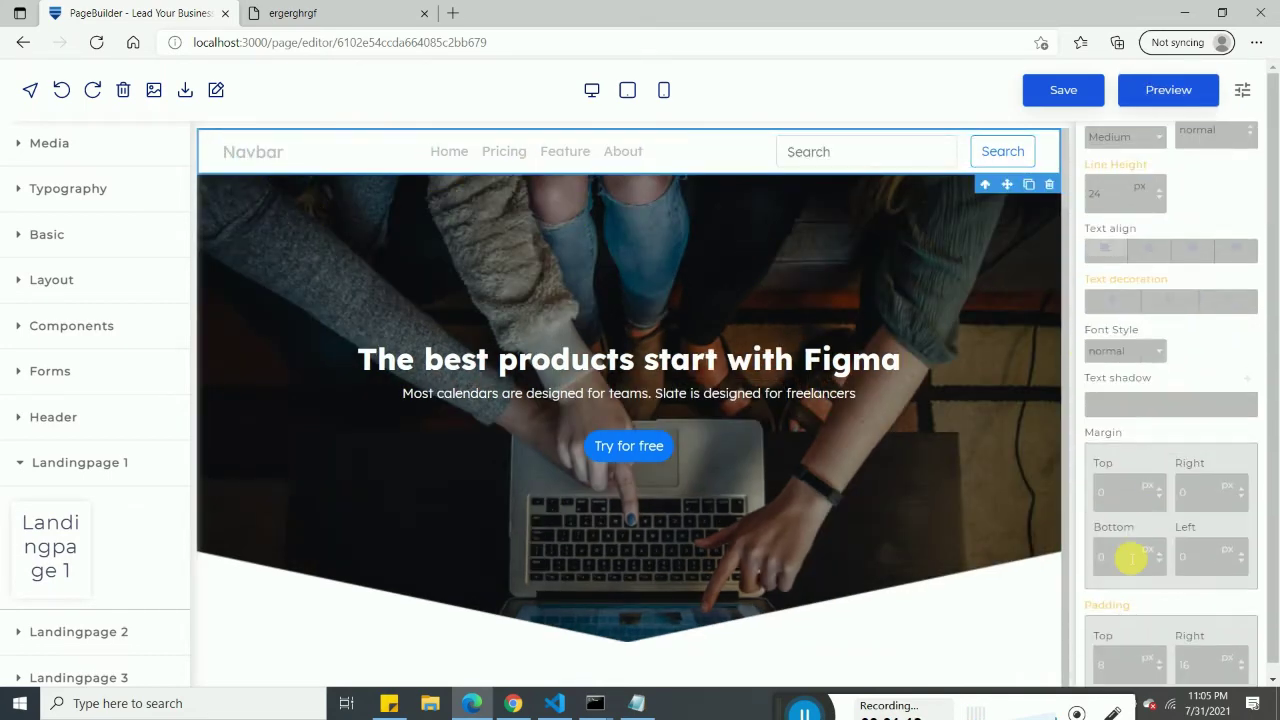
{"action": "scroll", "coordinate": [1113, 527], "scroll_direction": "up", "scroll_amount": 10}
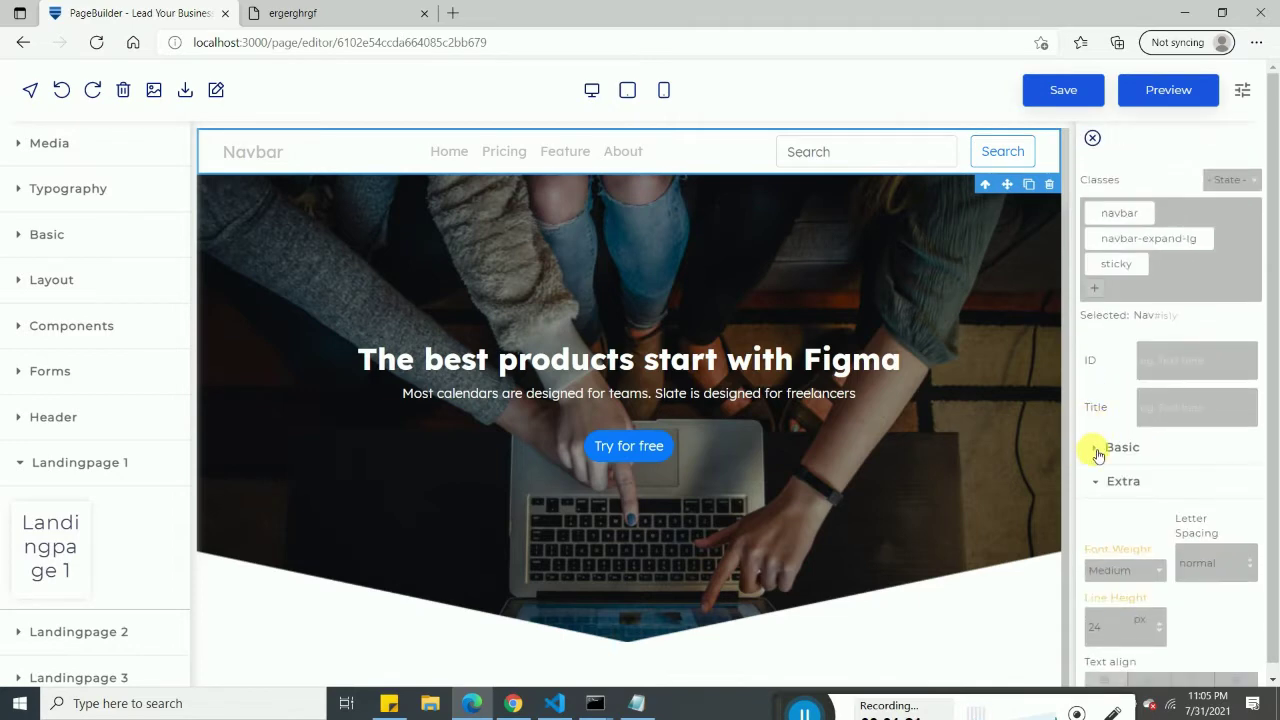
Set the navbar's background color to #7c5050.
{"action": "left_click", "coordinate": [1094, 446]}
{"action": "scroll", "coordinate": [1085, 425], "scroll_direction": "down", "scroll_amount": 2}
{"action": "scroll", "coordinate": [1080, 415], "scroll_direction": "down", "scroll_amount": 2}
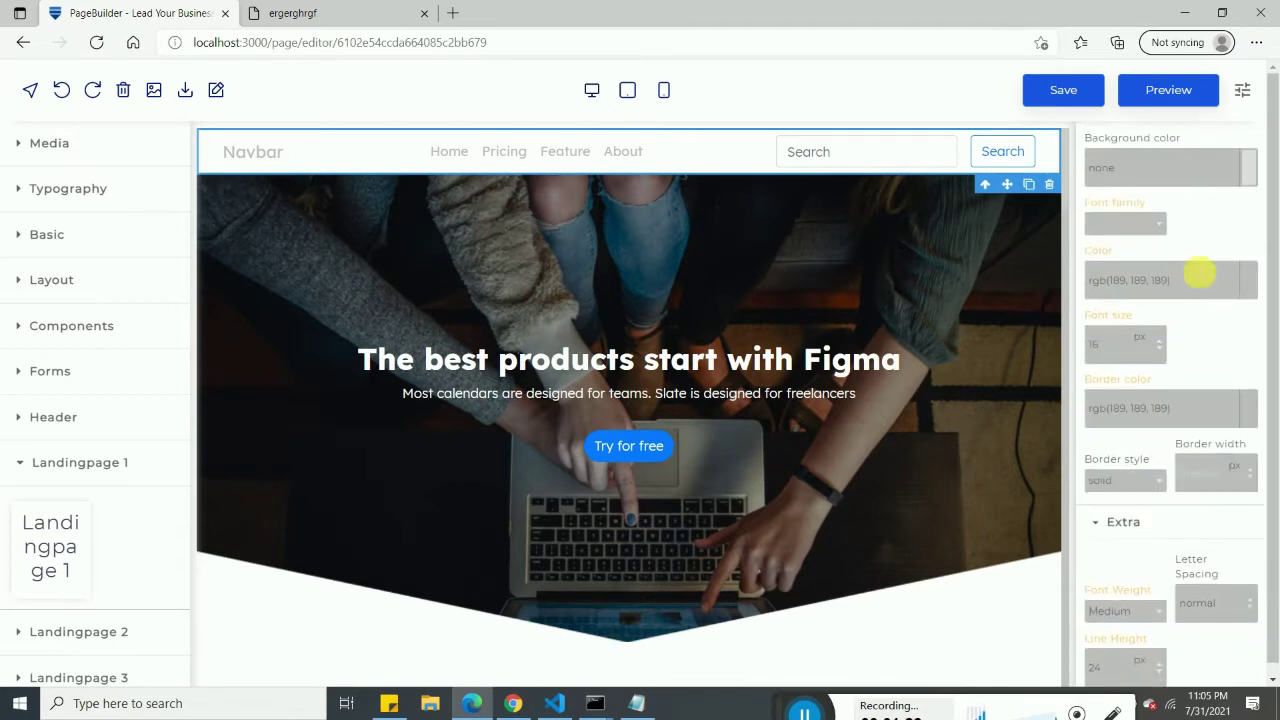
{"action": "left_click", "coordinate": [1250, 166]}
{"action": "mouse_move", "coordinate": [1147, 270]}
{"action": "left_mouse_down"}
{"action": "mouse_move", "coordinate": [1137, 260]}
{"action": "mouse_move", "coordinate": [1148, 283]}
{"action": "left_mouse_up"}
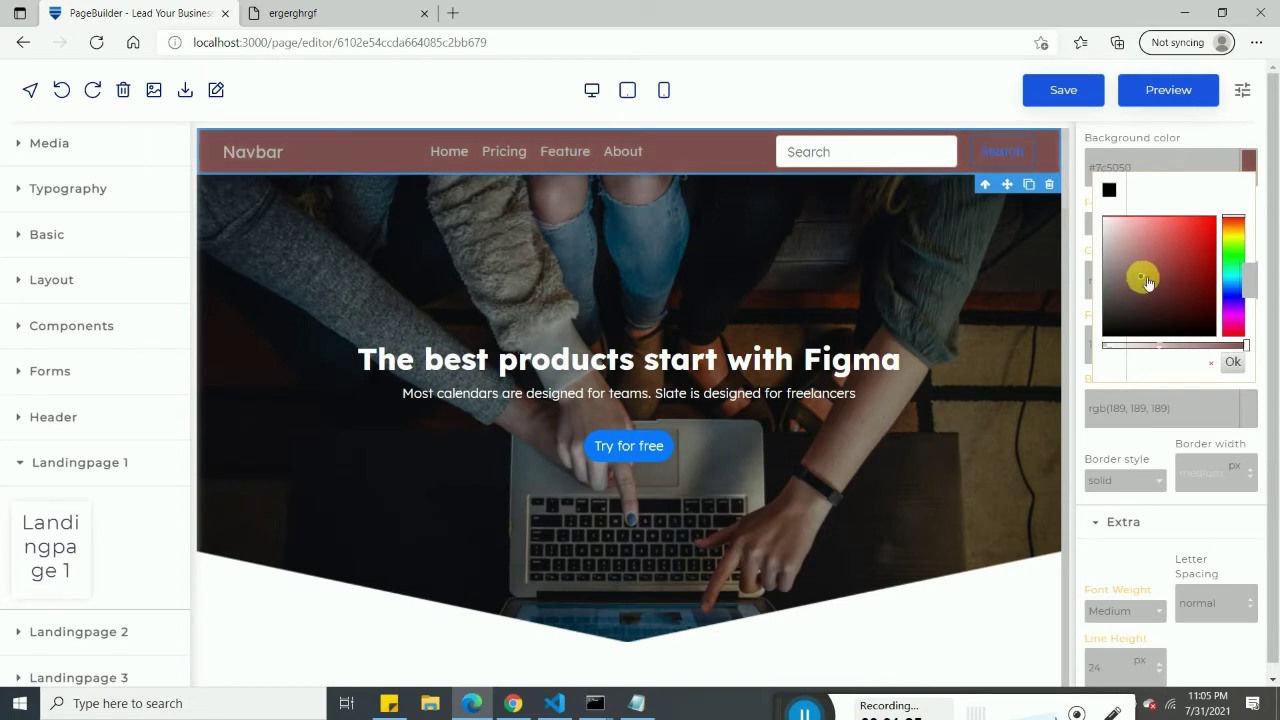
{"action": "left_click", "coordinate": [1233, 362]}
Save the page, check the navbar in the live preview, and close the navbar's settings in the editor.
{"action": "left_click", "coordinate": [1050, 88]}
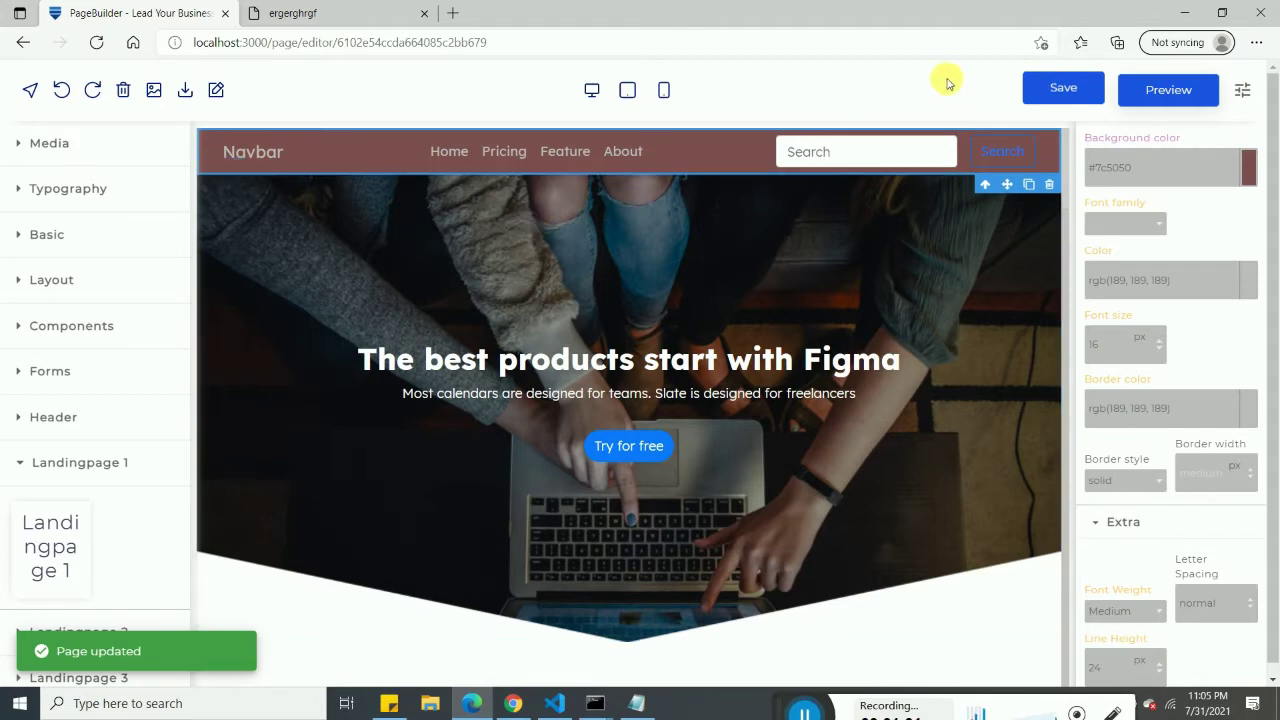
{"action": "left_click", "coordinate": [1165, 95]}
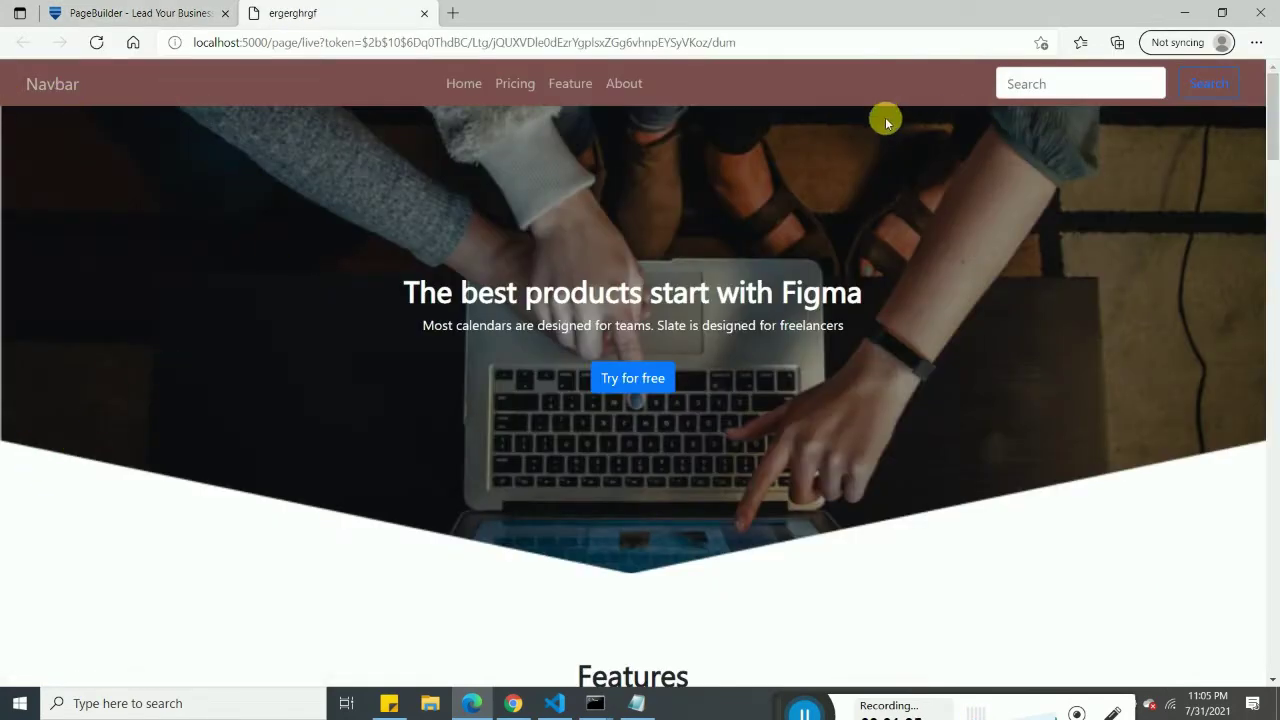
{"action": "left_click", "coordinate": [120, 12]}
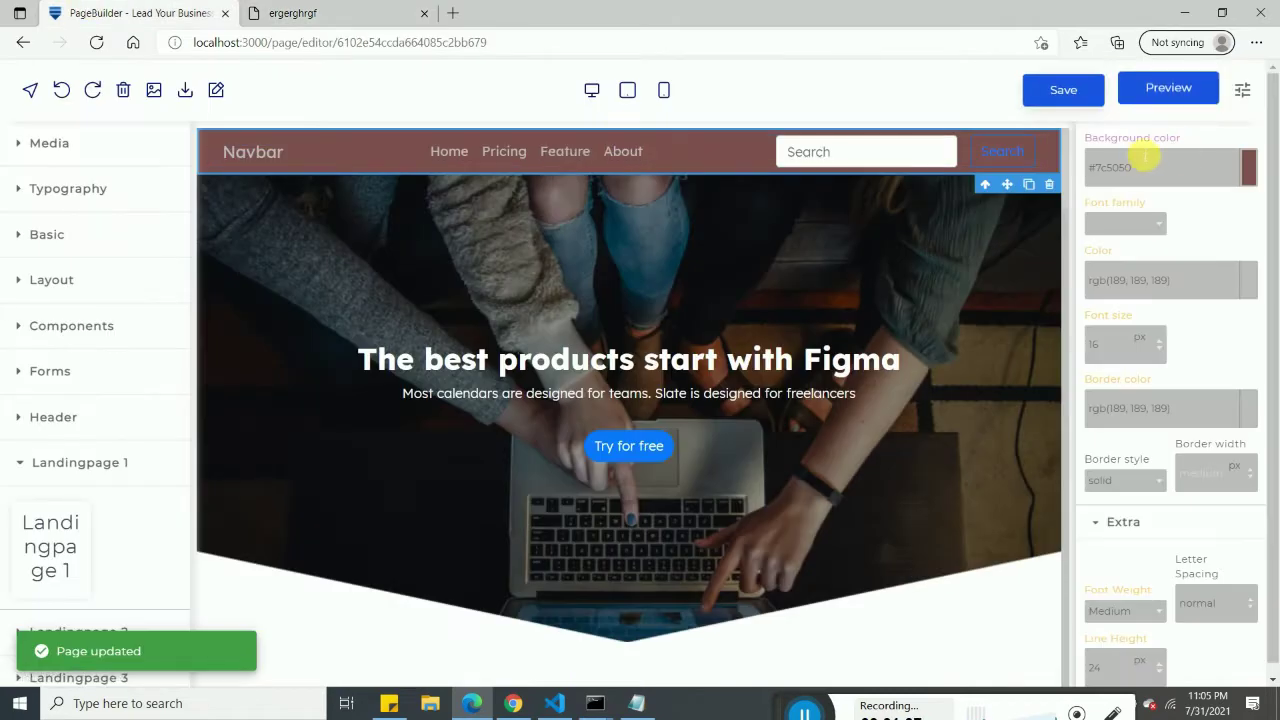
{"action": "scroll", "coordinate": [1198, 196], "scroll_direction": "up", "scroll_amount": 4}
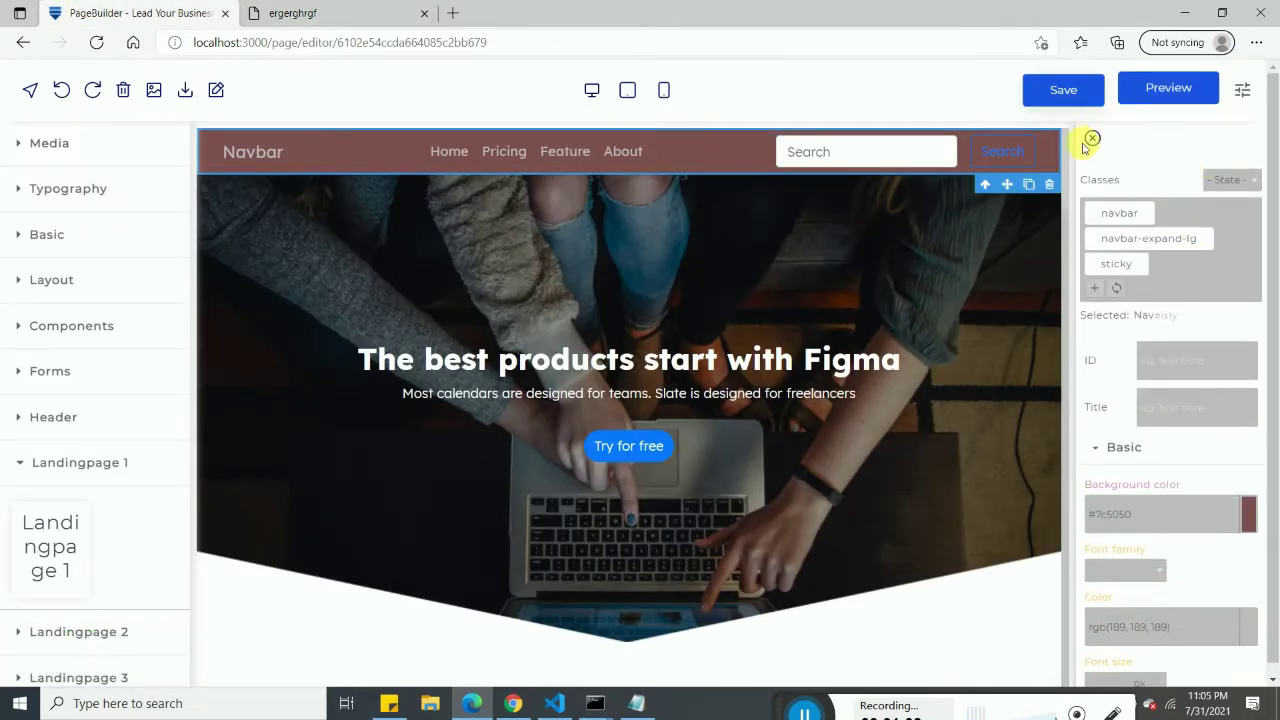
{"action": "left_click", "coordinate": [1091, 138]}
{"action": "left_click", "coordinate": [300, 13]}
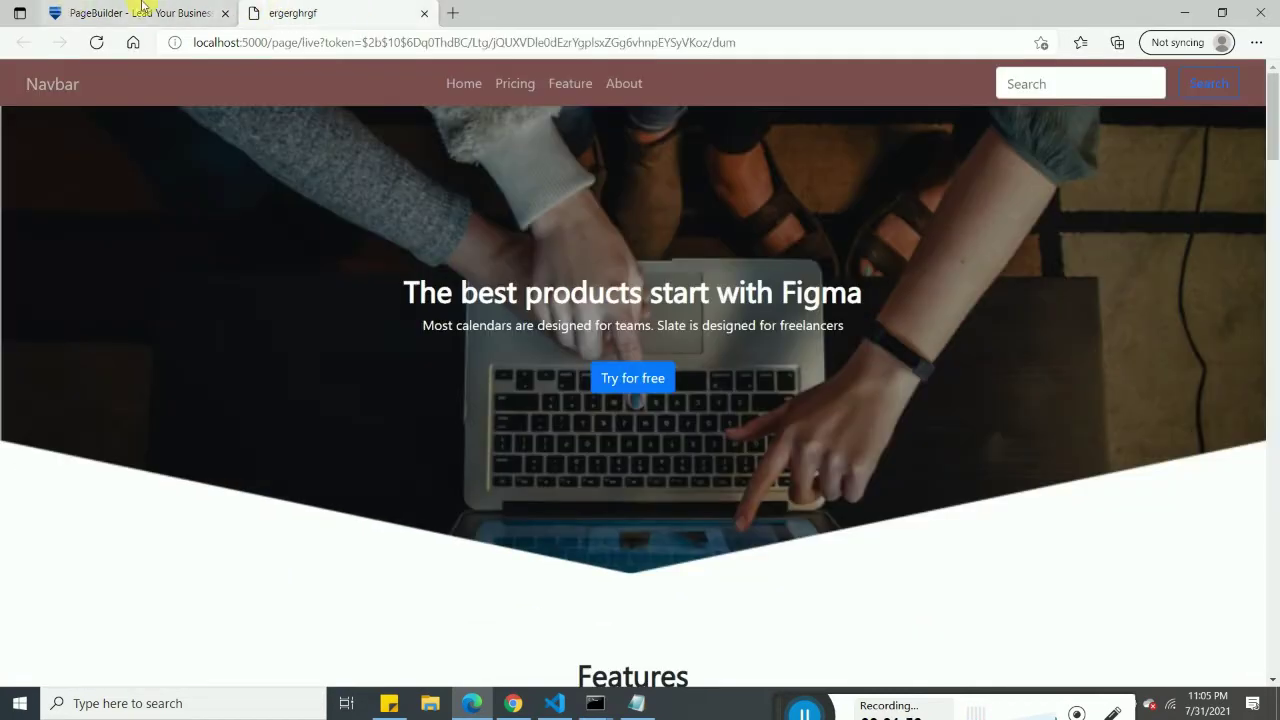
{"action": "left_click", "coordinate": [142, 12]}
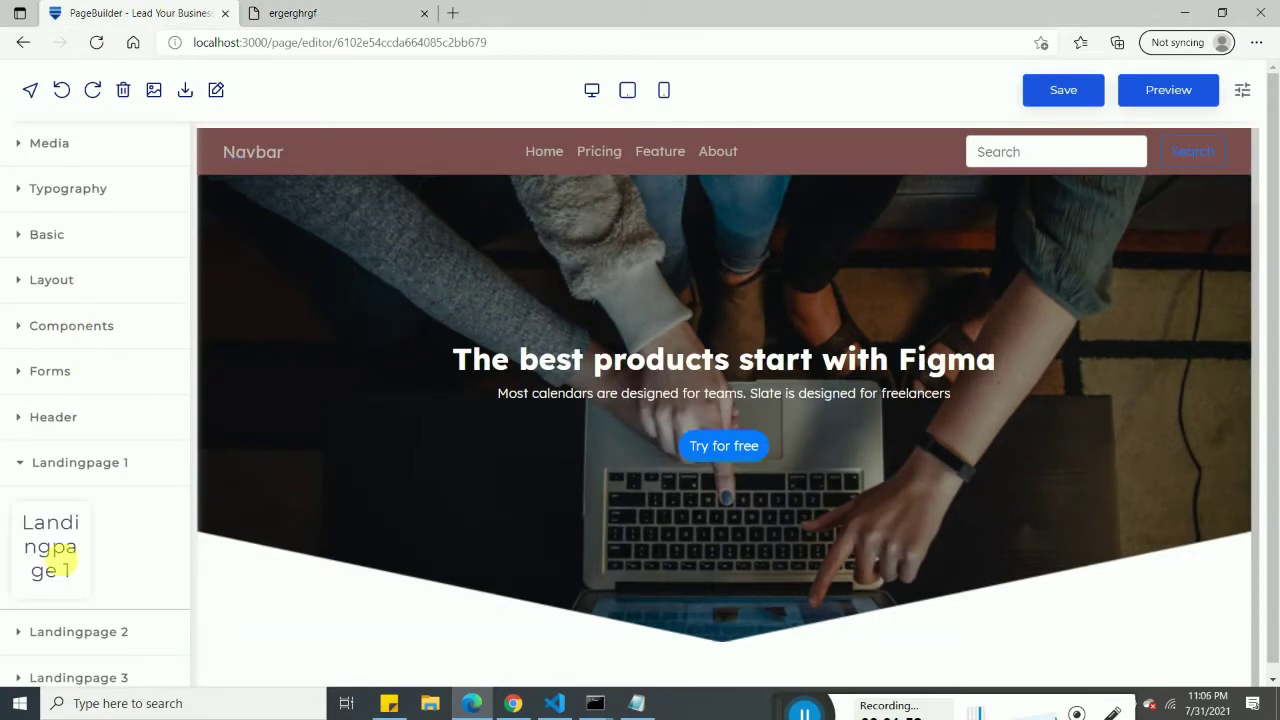
Collapse the Landingpage 1 block category and look over the page content.
{"action": "left_click", "coordinate": [23, 465]}
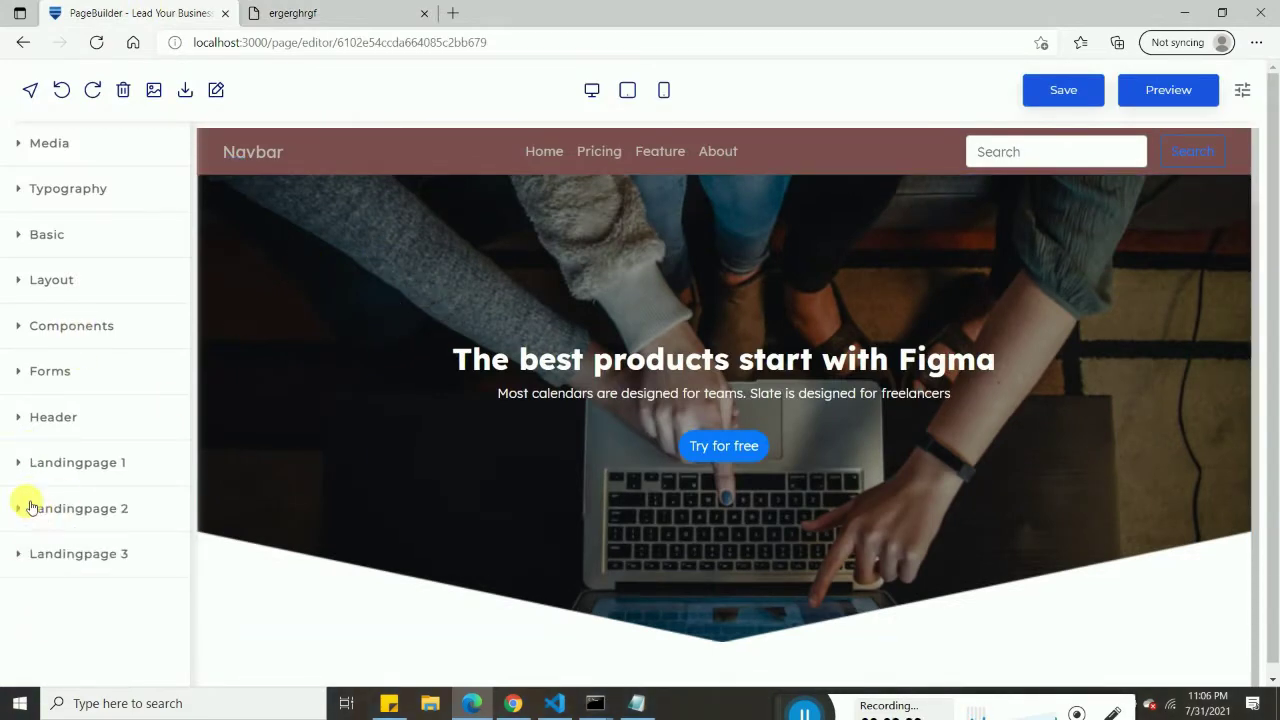
{"action": "scroll", "coordinate": [457, 314], "scroll_direction": "down", "scroll_amount": 10}
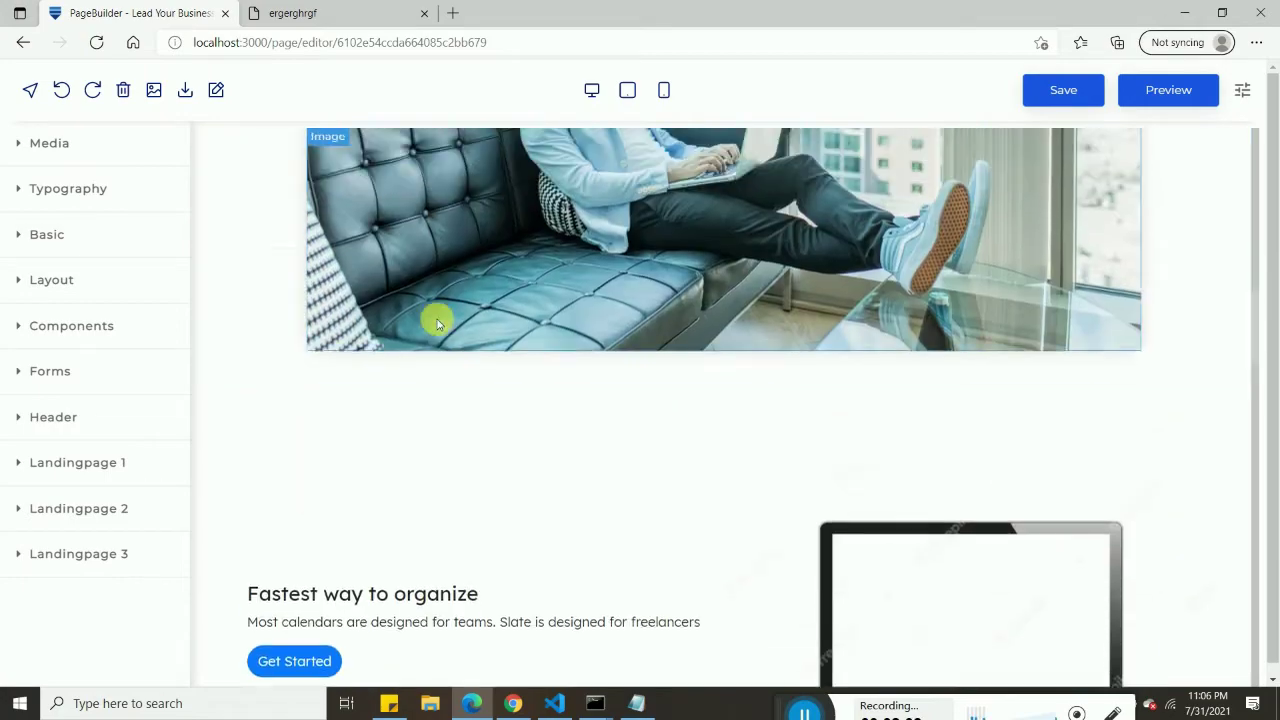
{"action": "scroll", "coordinate": [437, 323], "scroll_direction": "up", "scroll_amount": 10}
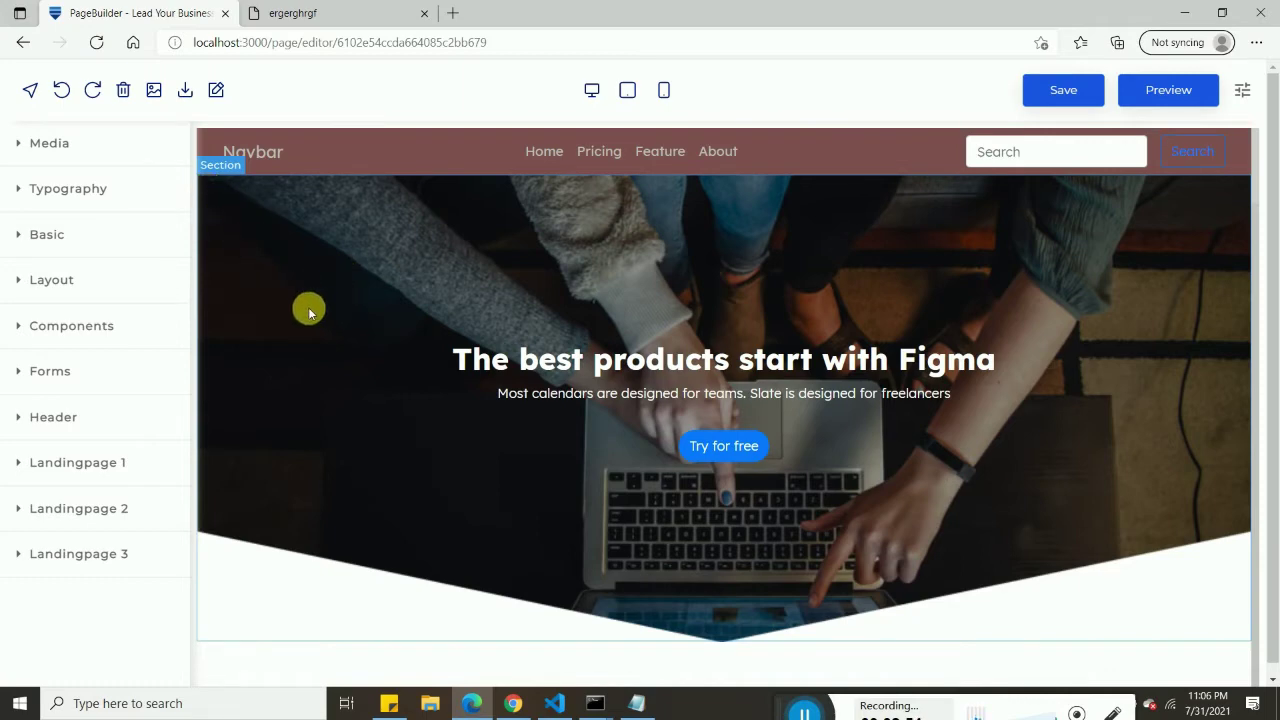
Change the text of the hero section's "Try for free" button to "hgvghcghchgcghchchg".
{"action": "left_click", "coordinate": [220, 232]}
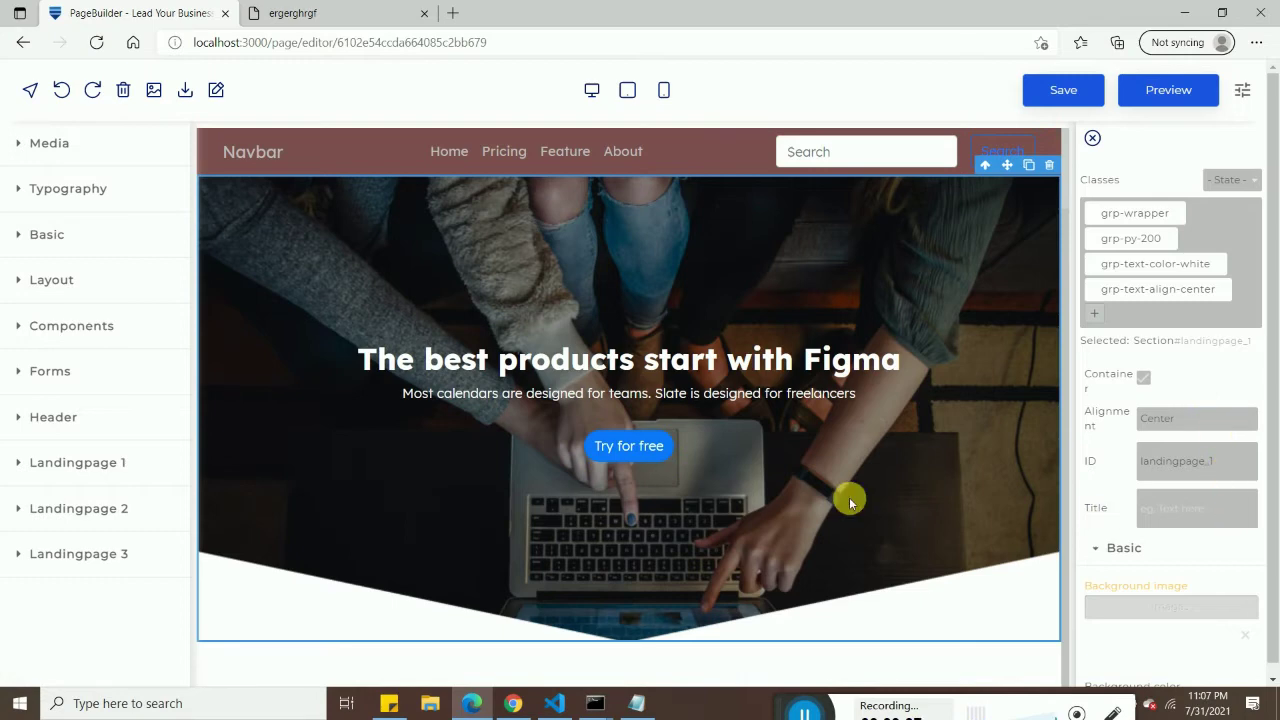
{"action": "left_click", "coordinate": [671, 459]}
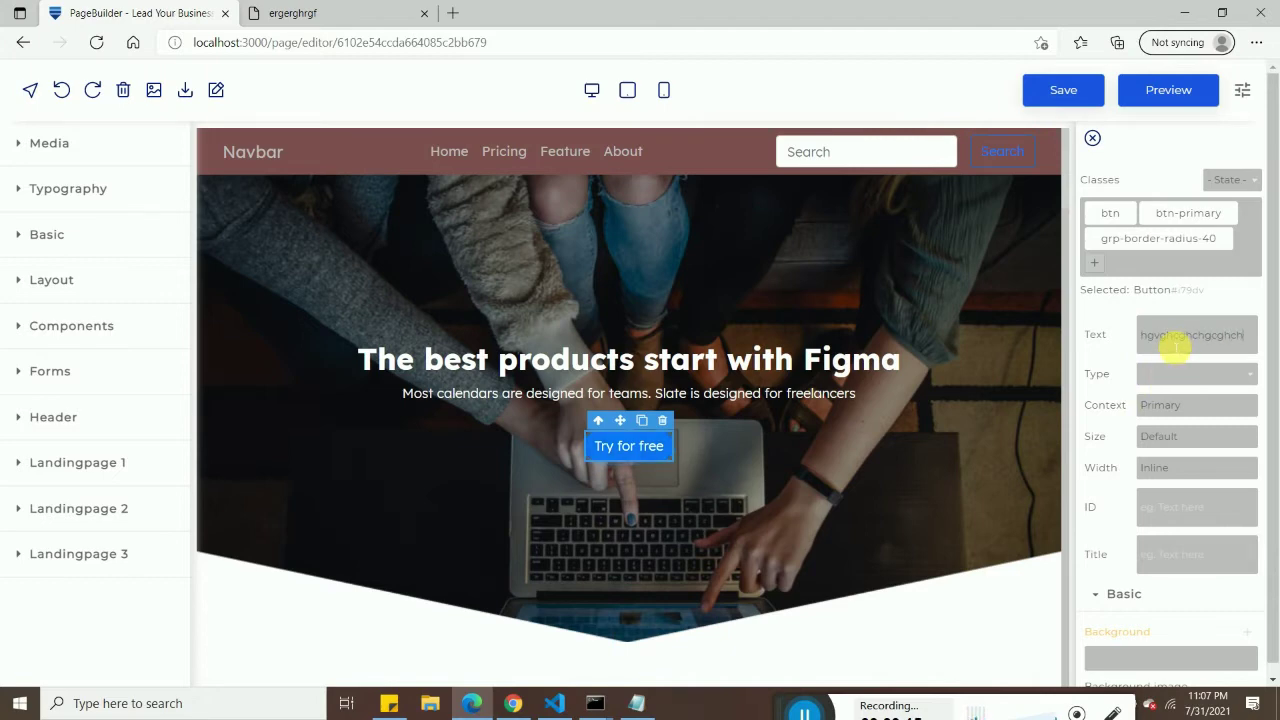
{"action": "left_click", "coordinate": [1186, 594]}
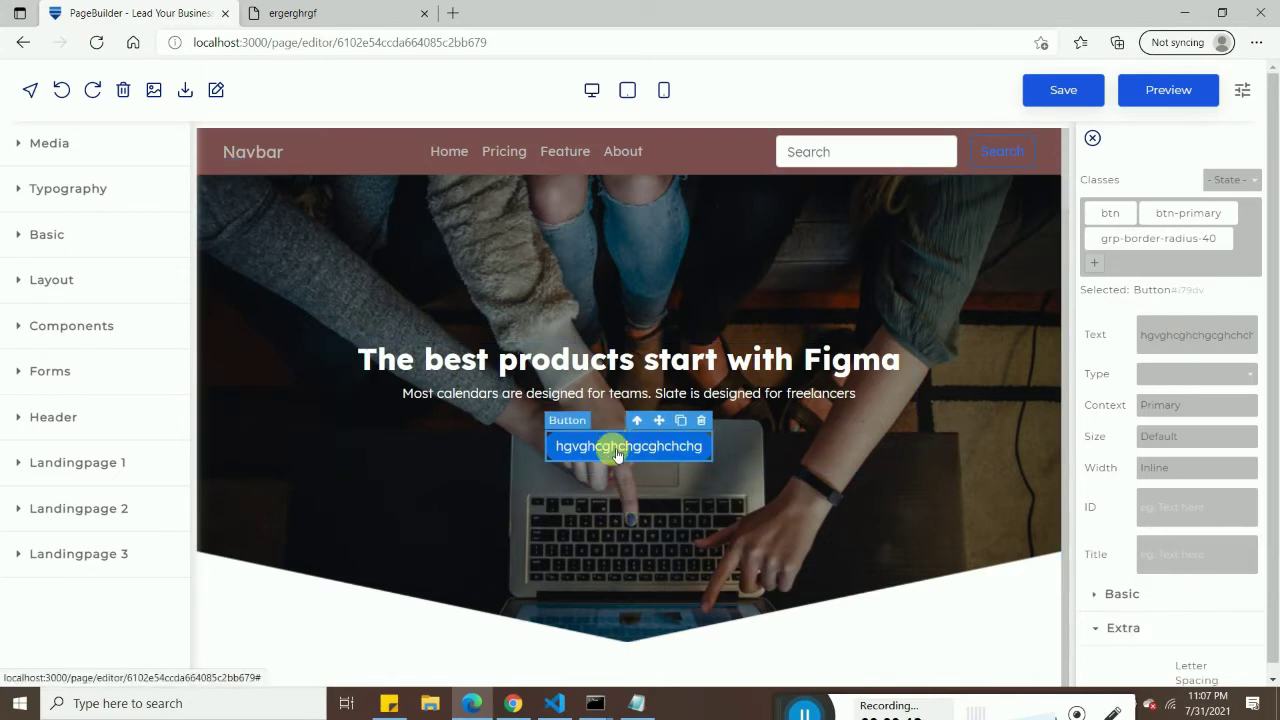
{"action": "left_click", "coordinate": [1226, 338]}
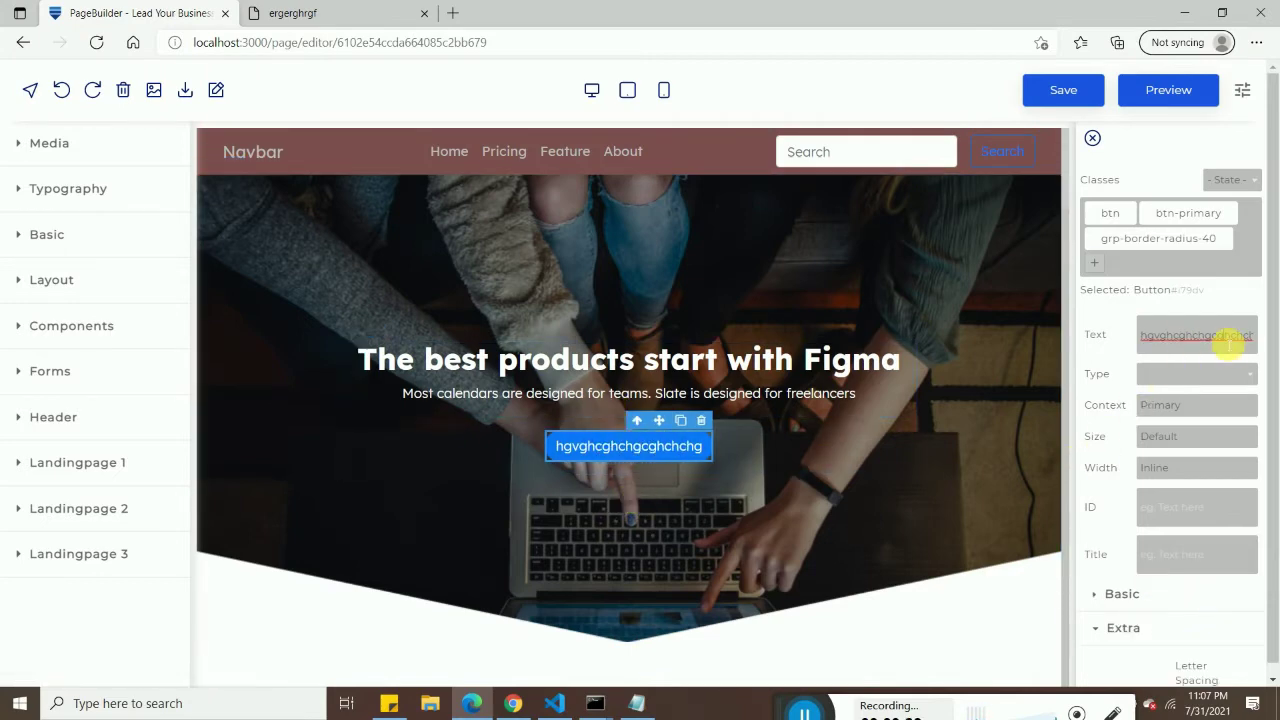
Look at the hero button's type options without choosing one, and set its context to Secondary.
{"action": "left_click", "coordinate": [1189, 372]}
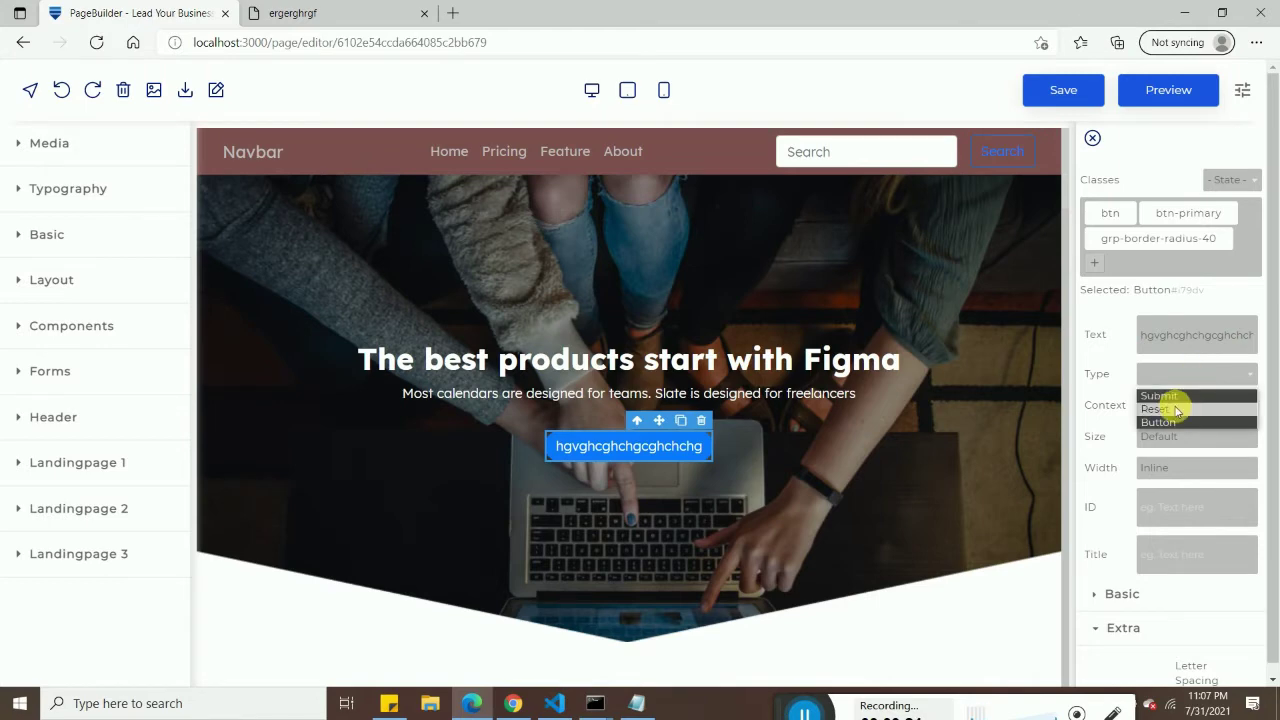
{"action": "left_click", "coordinate": [1116, 496]}
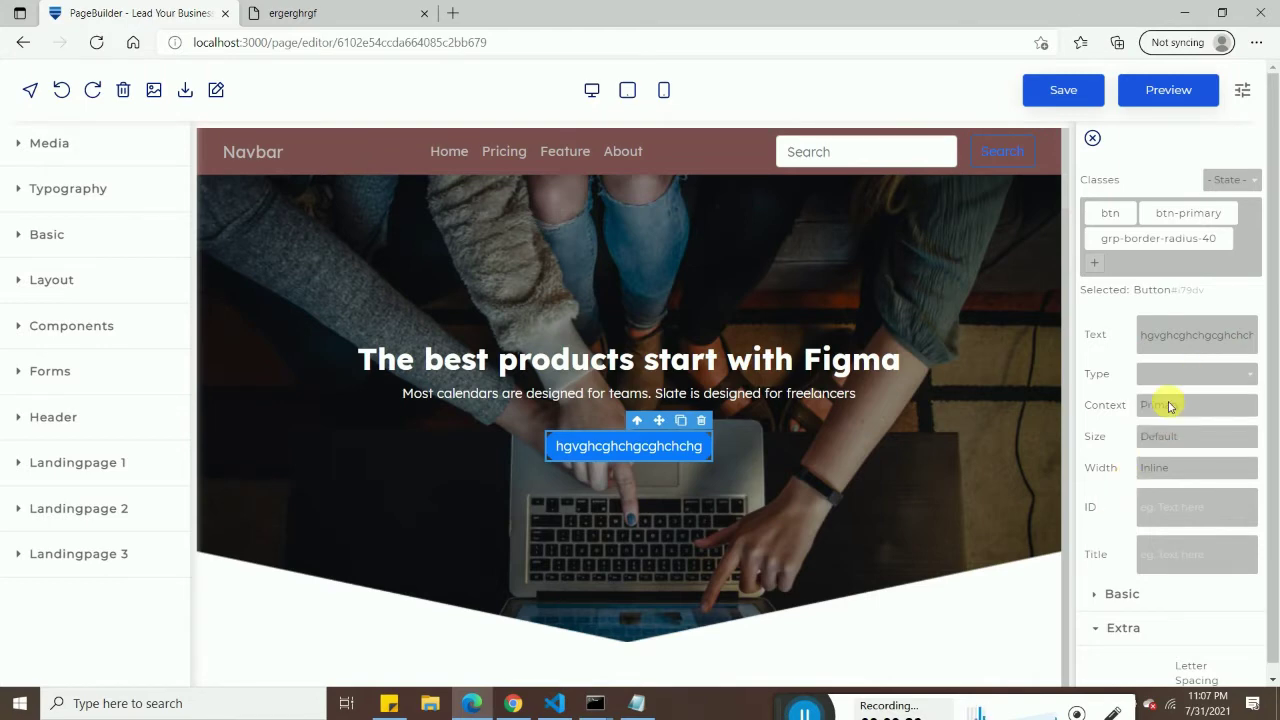
{"action": "left_click", "coordinate": [1169, 406]}
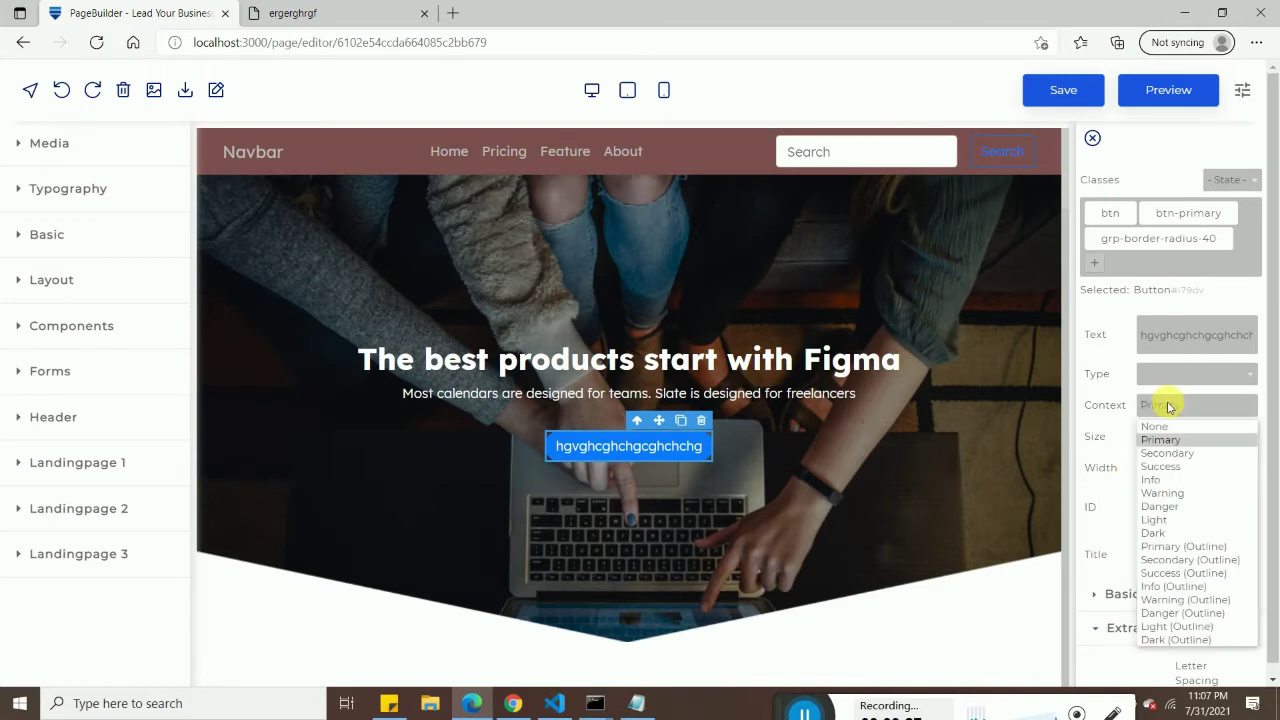
{"action": "left_click", "coordinate": [1171, 455]}
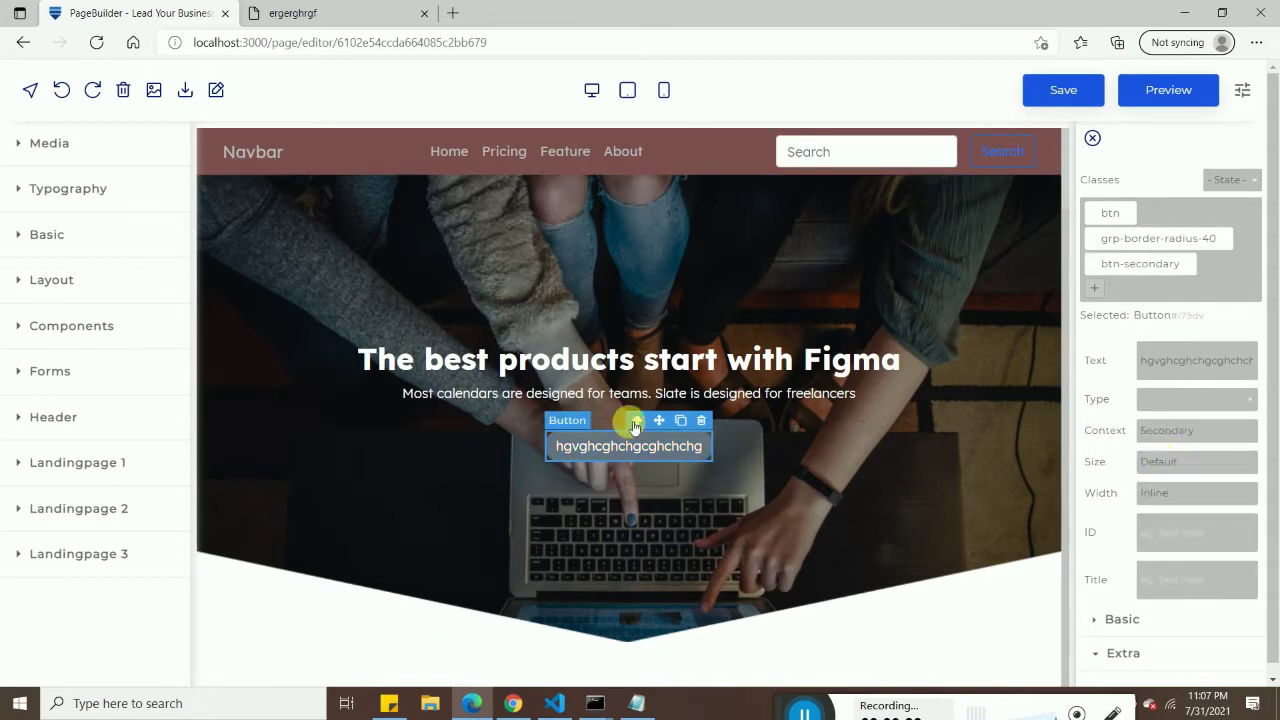
Look at the hero button's type options without choosing one, try the Success context, and set its context to Warning.
{"action": "left_click", "coordinate": [1188, 402]}
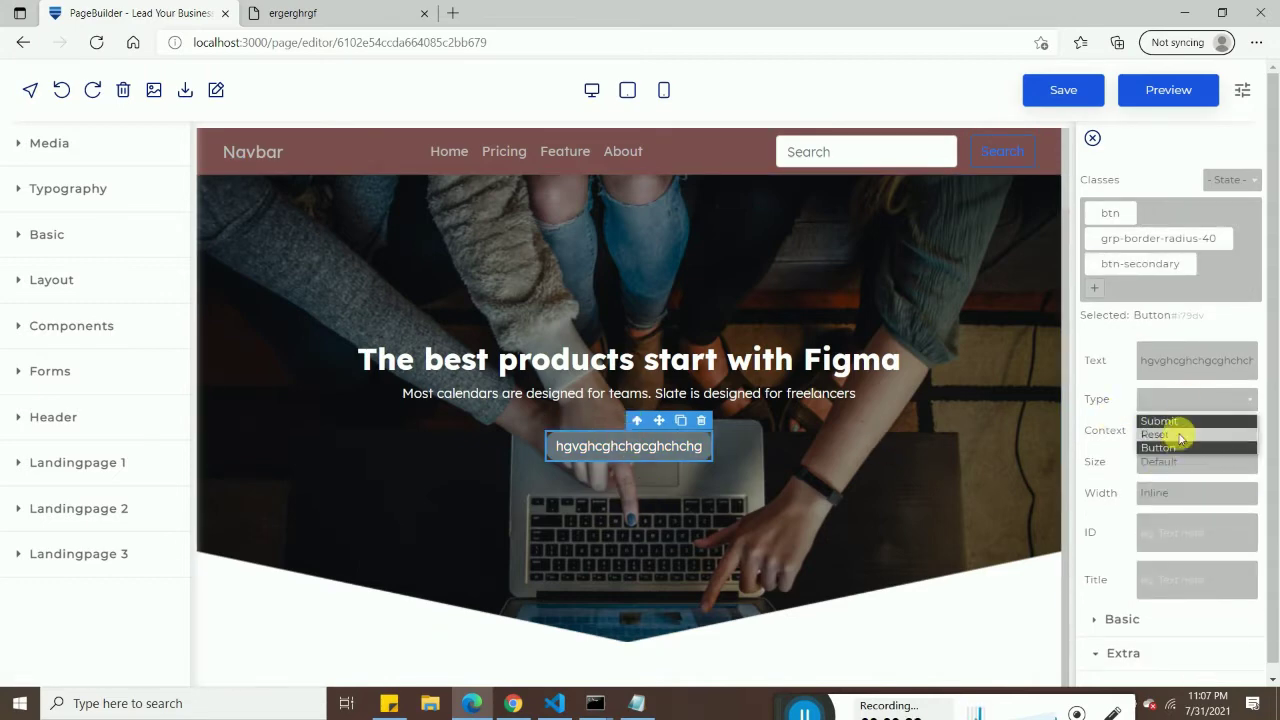
{"action": "left_click", "coordinate": [1174, 400]}
{"action": "left_click", "coordinate": [1194, 430]}
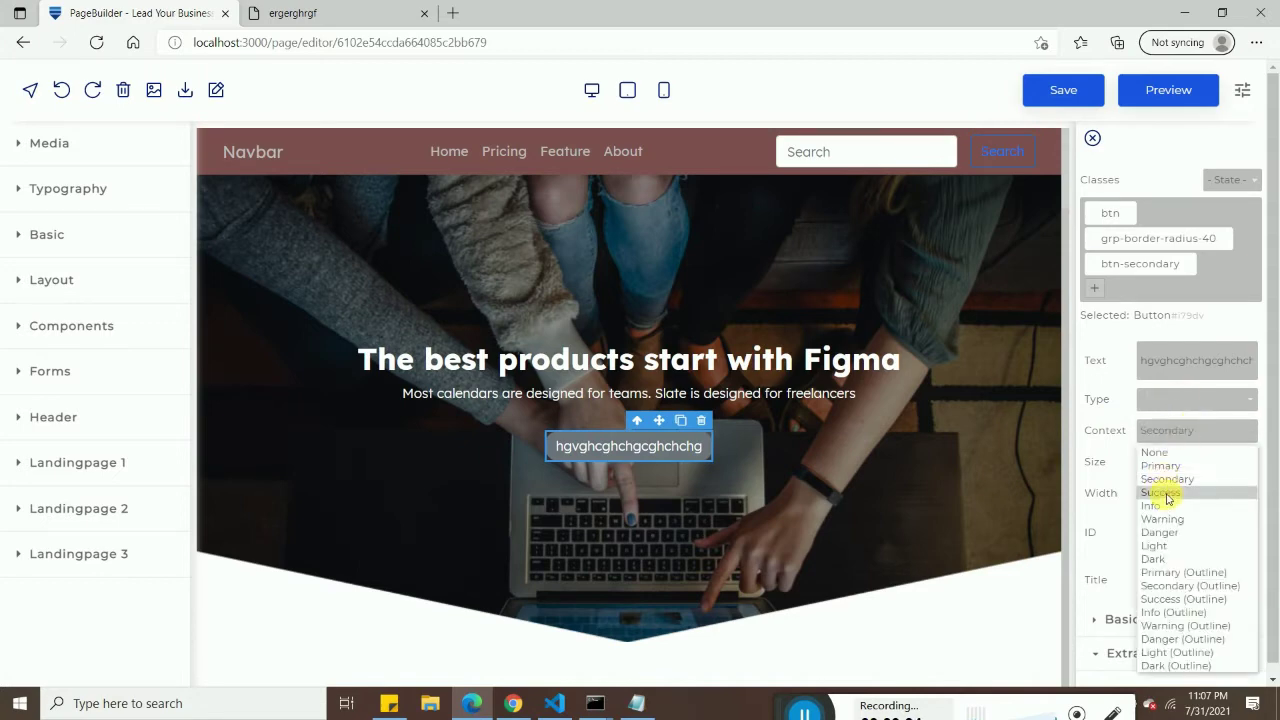
{"action": "left_click", "coordinate": [1167, 493]}
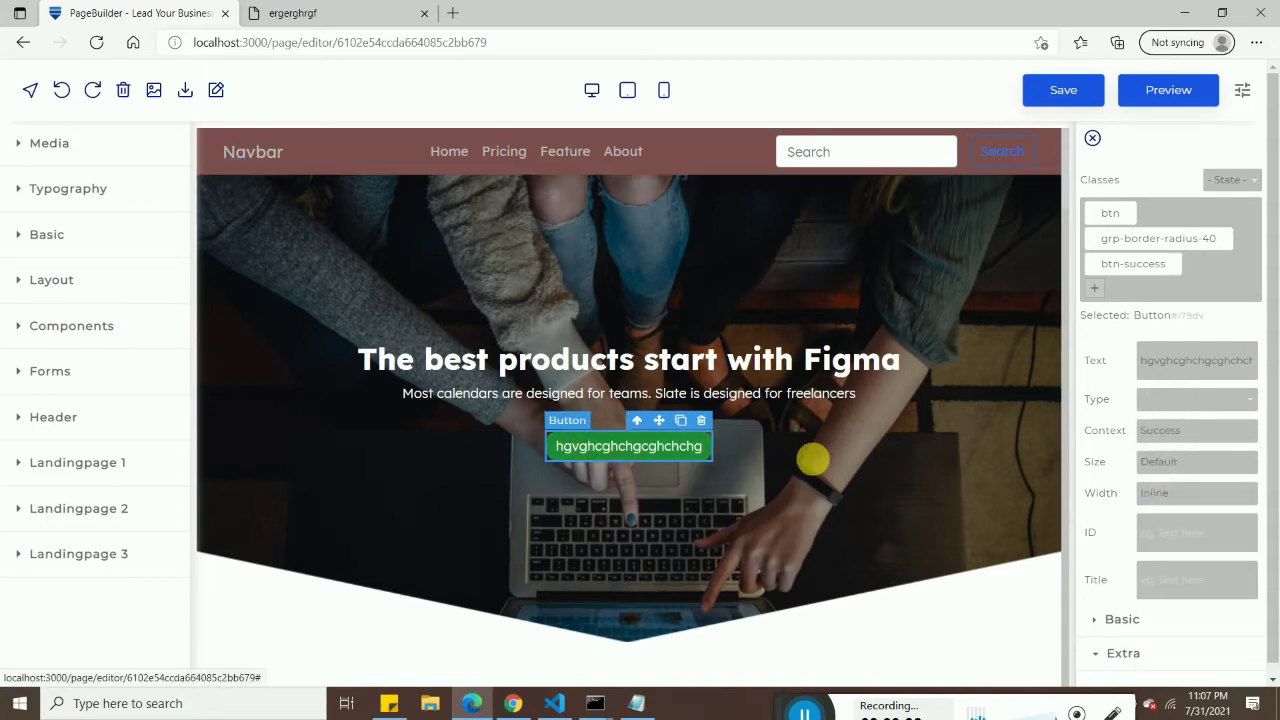
{"action": "left_click", "coordinate": [1194, 432]}
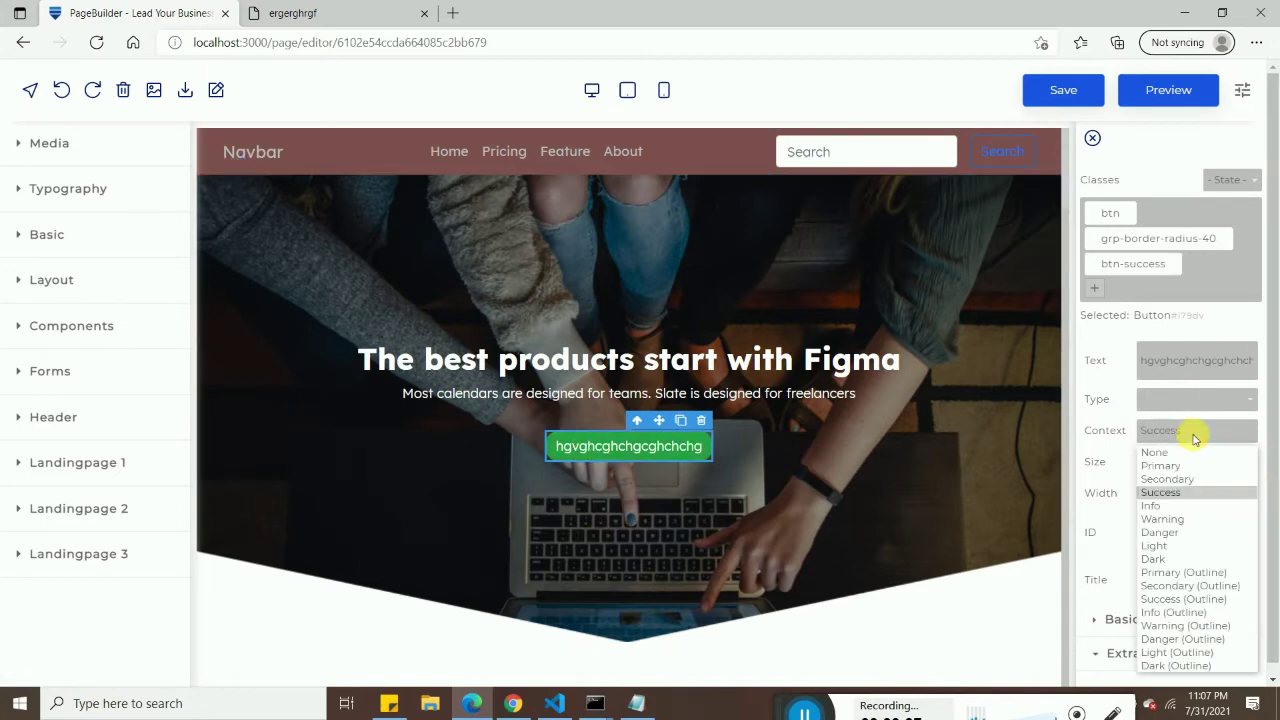
{"action": "left_click", "coordinate": [1165, 519]}
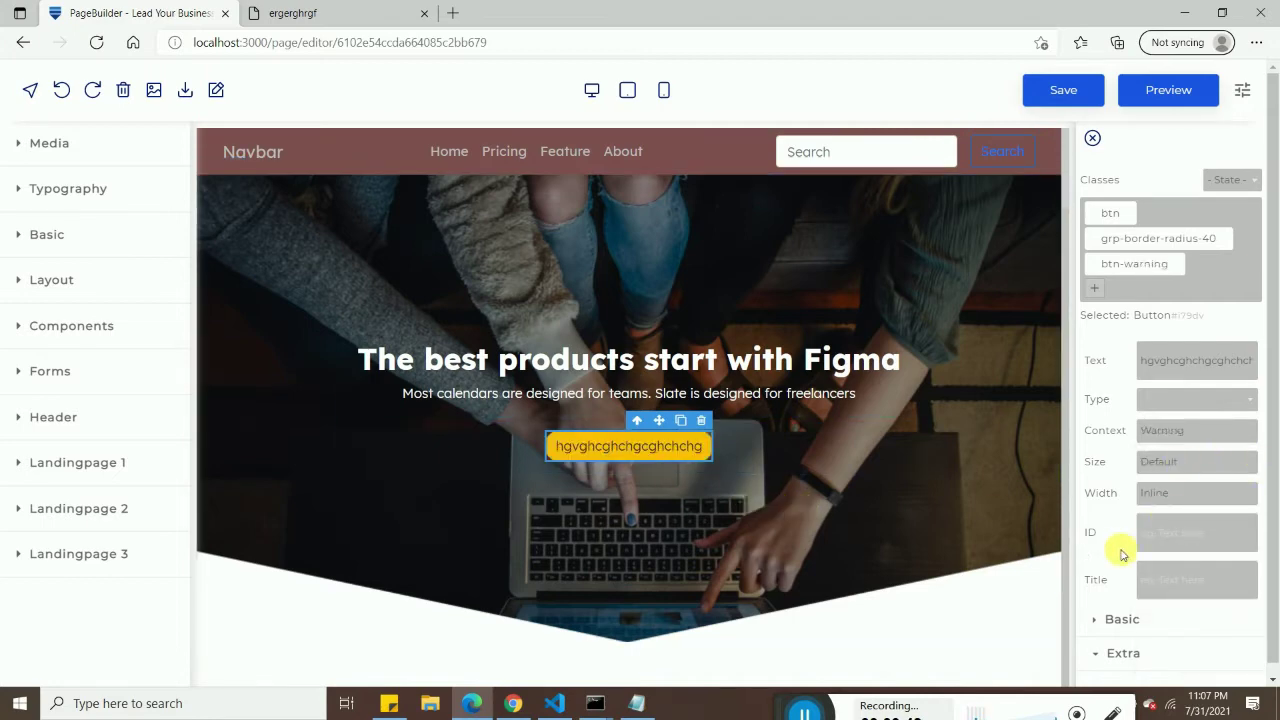
Try the Large and Default sizes on the hero button, and set its size to Small.
{"action": "left_click", "coordinate": [1160, 462]}
{"action": "left_click", "coordinate": [1158, 492]}
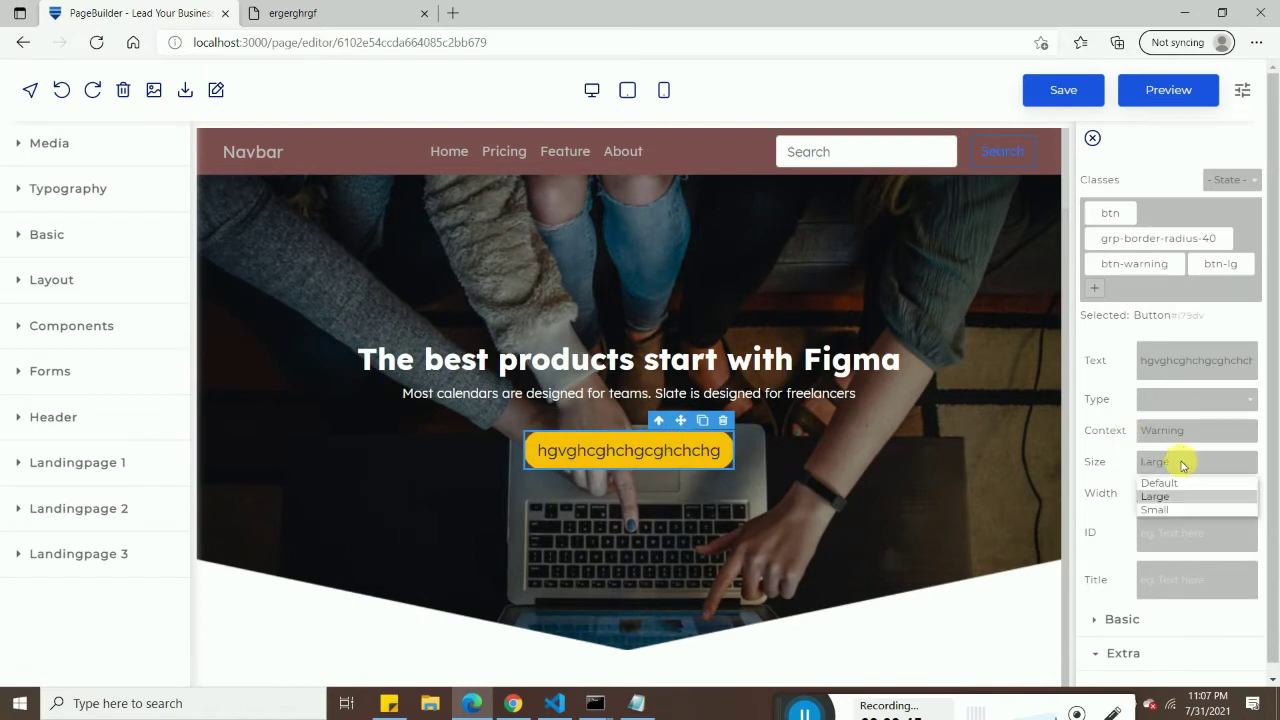
{"action": "left_click", "coordinate": [1165, 462]}
{"action": "left_click", "coordinate": [1171, 488]}
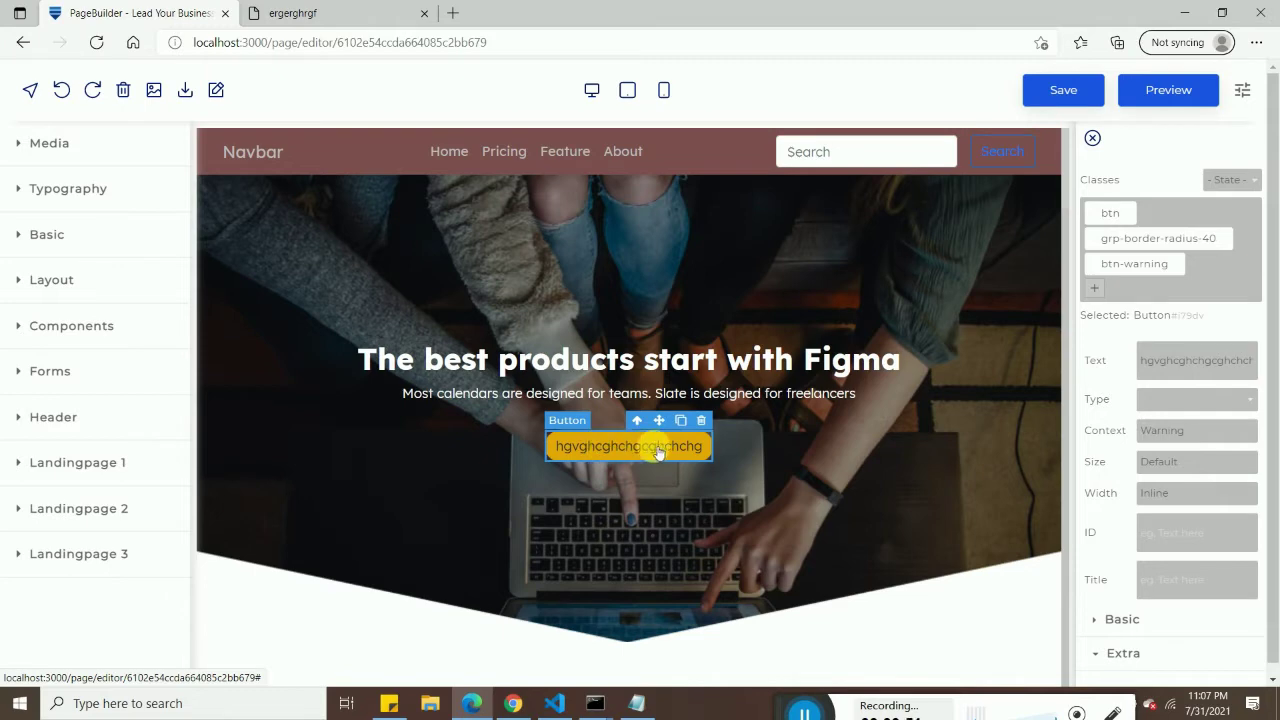
{"action": "left_click", "coordinate": [1170, 462]}
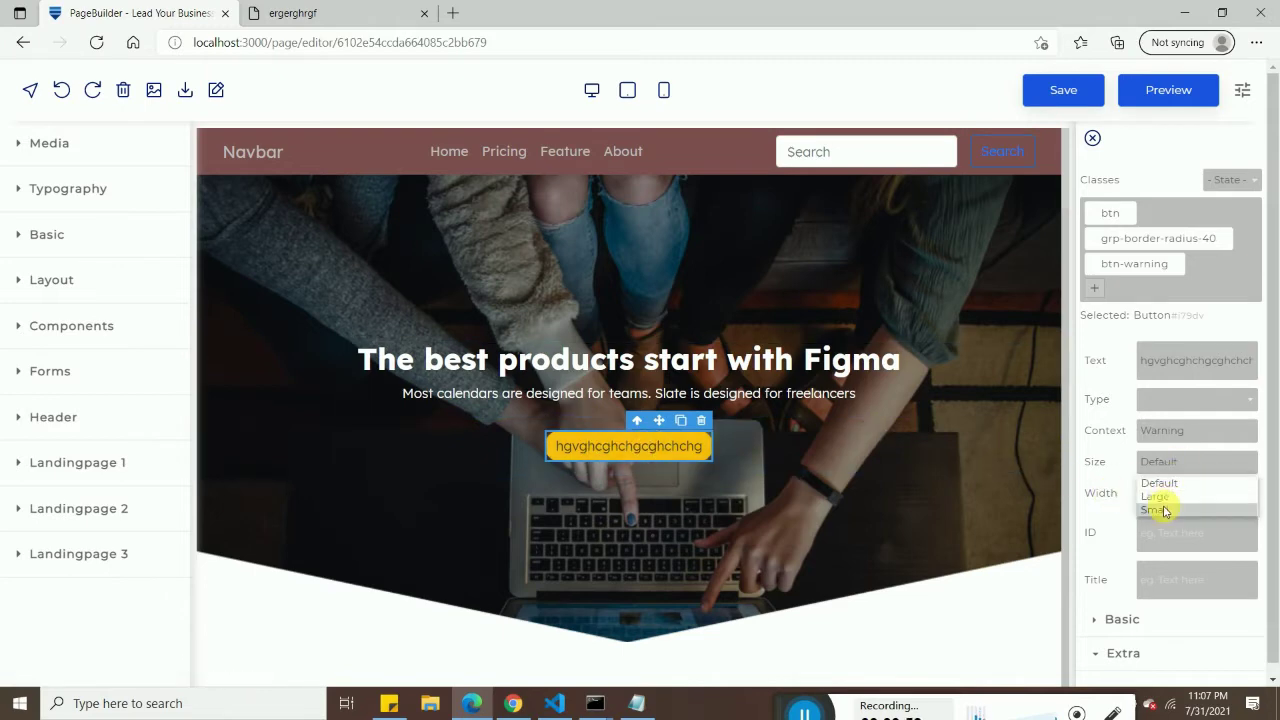
{"action": "left_click", "coordinate": [1163, 510]}
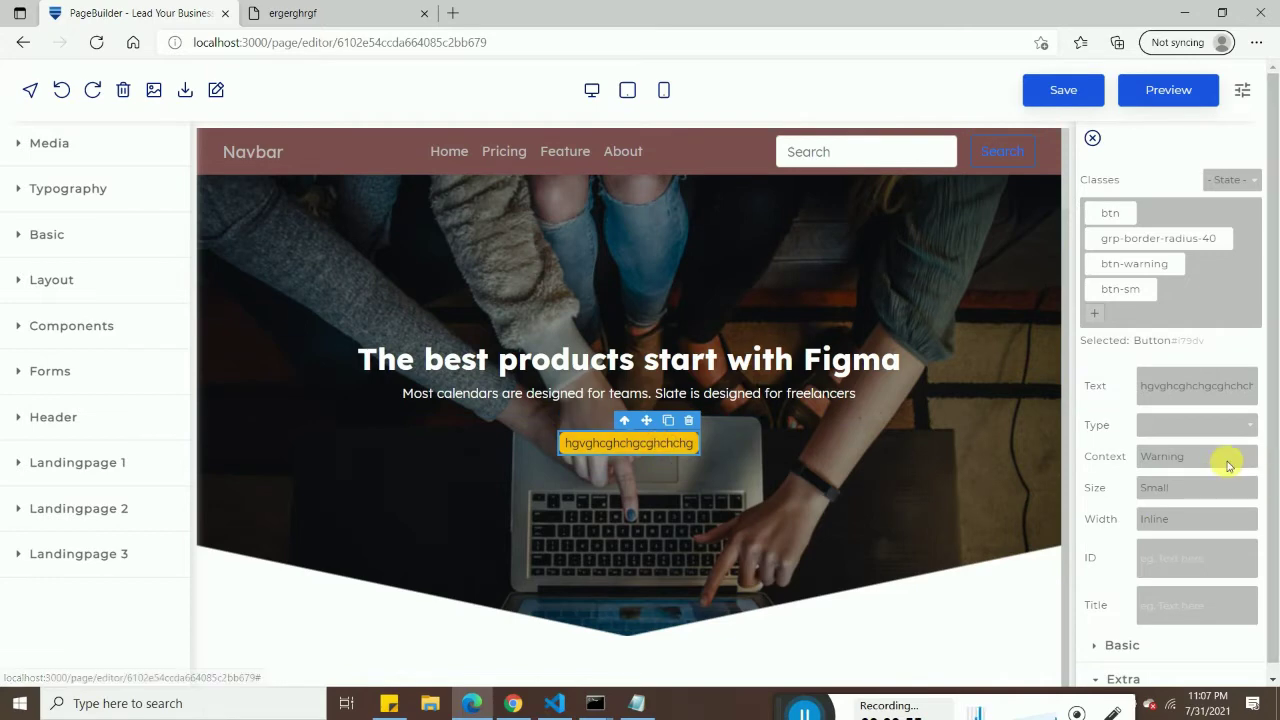
Try the None context on the hero button, set its context to Primary, and return its size to Default.
{"action": "left_click", "coordinate": [1225, 466]}
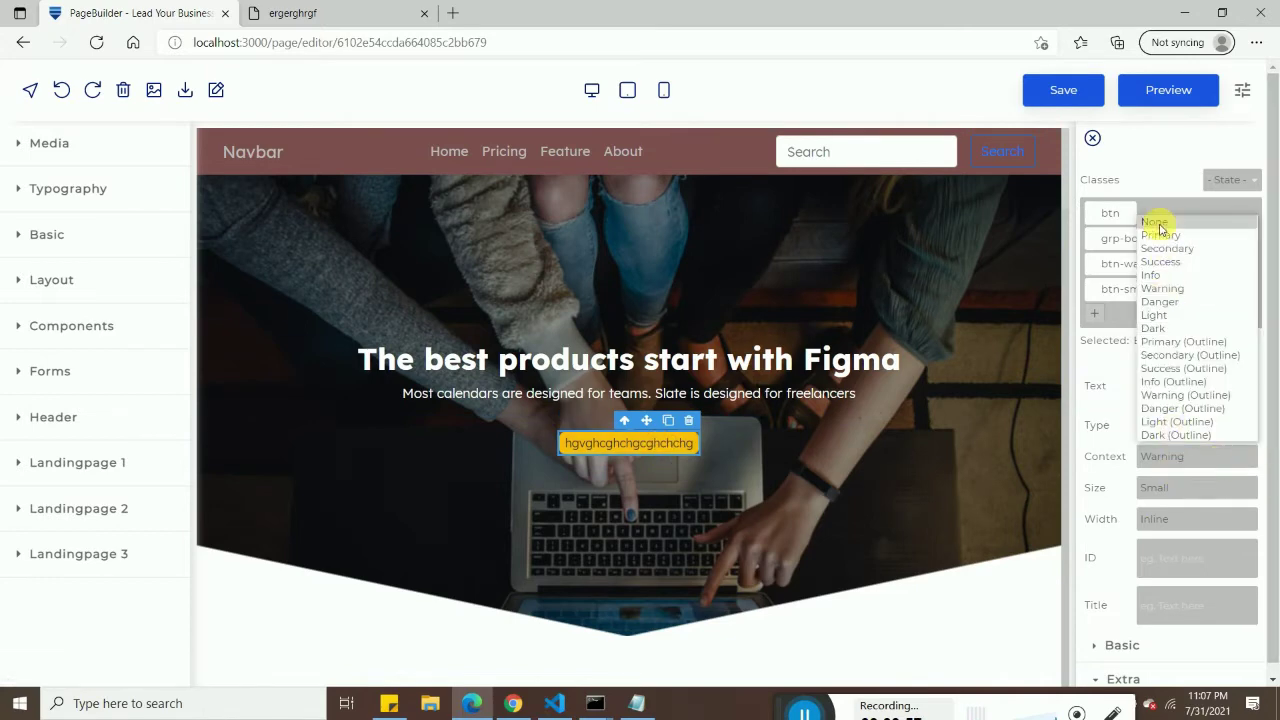
{"action": "left_click", "coordinate": [1160, 228]}
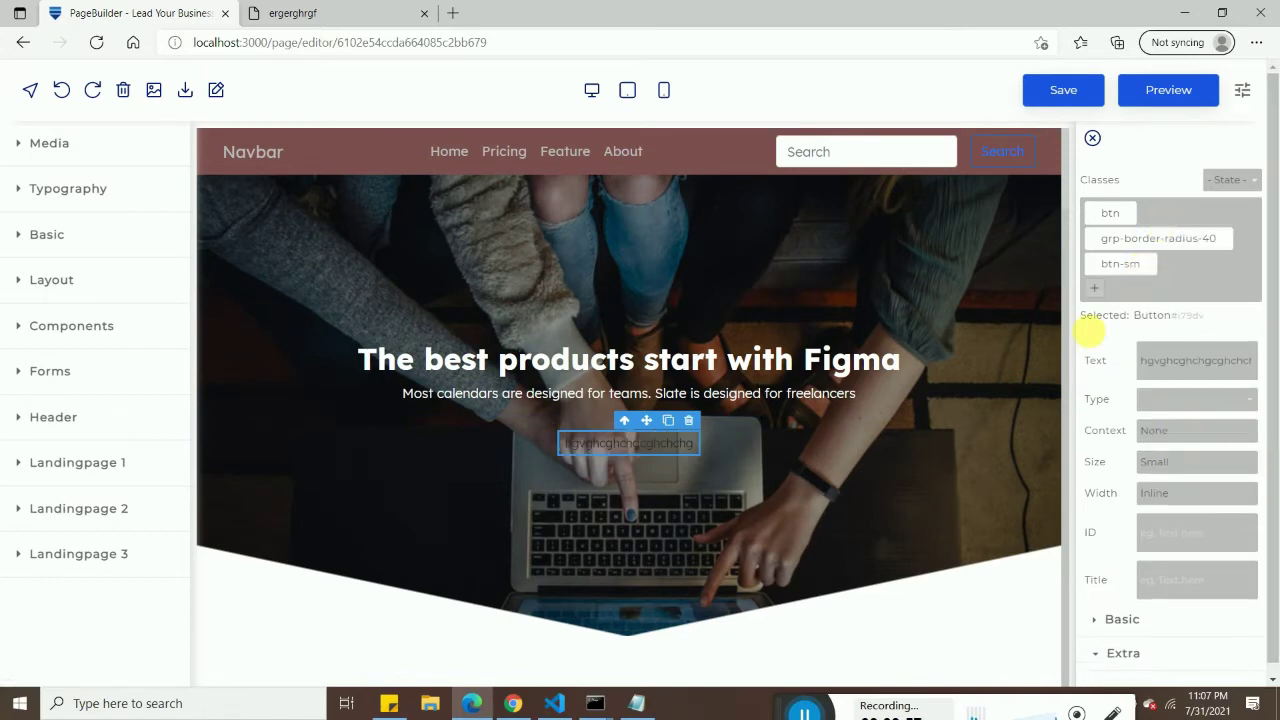
{"action": "left_click", "coordinate": [1177, 431]}
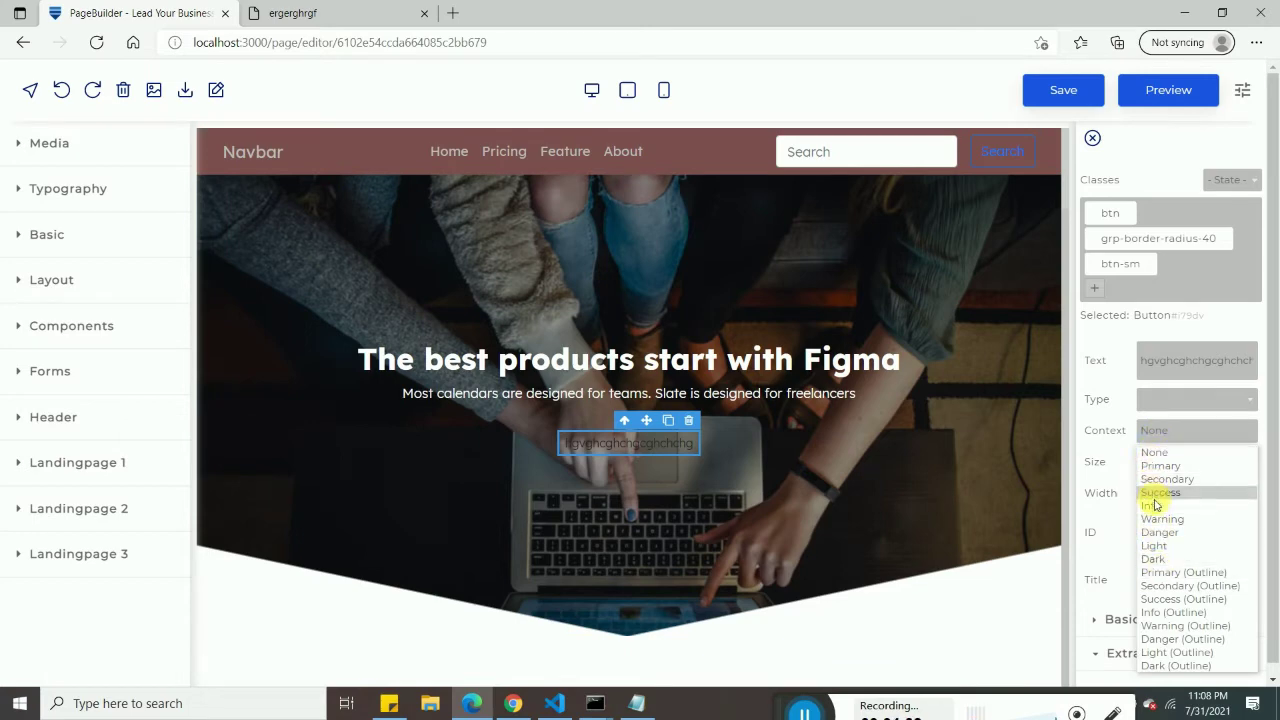
{"action": "left_click", "coordinate": [1158, 466]}
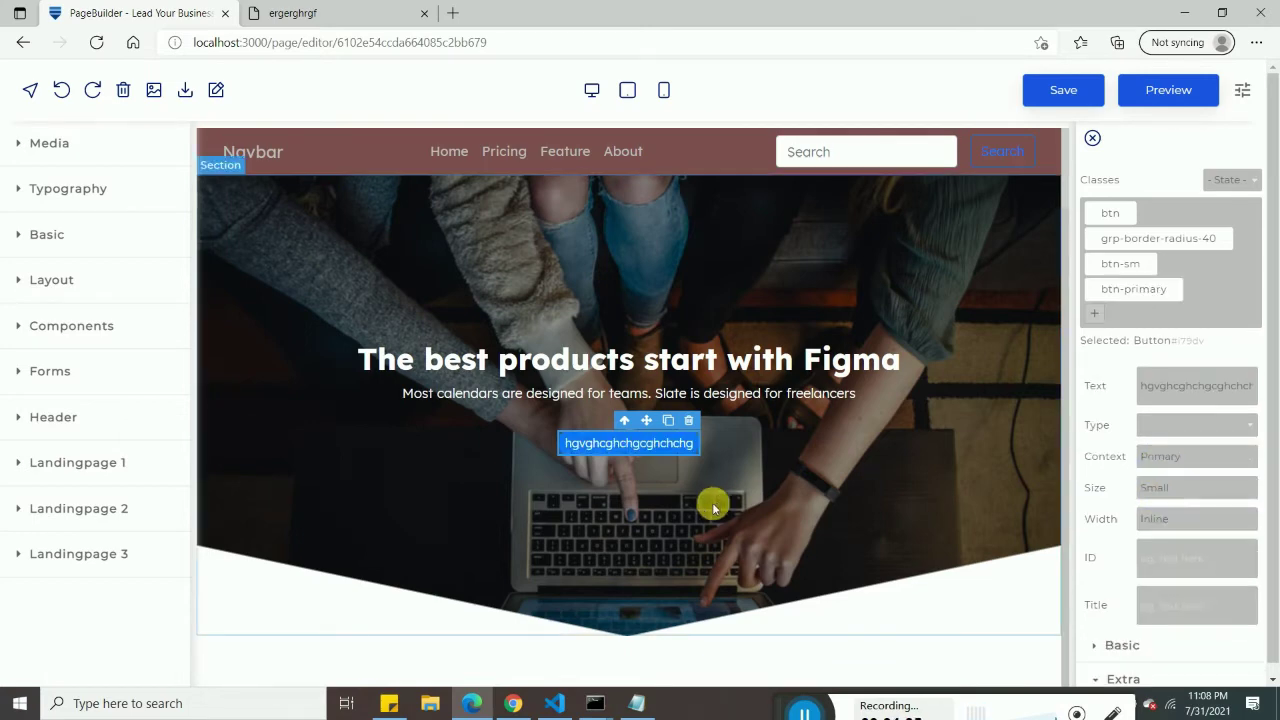
{"action": "left_click", "coordinate": [1163, 487]}
{"action": "left_click", "coordinate": [1157, 518]}
Select the hero section and look through its Extra settings for font, text and margin.
{"action": "left_click", "coordinate": [770, 505]}
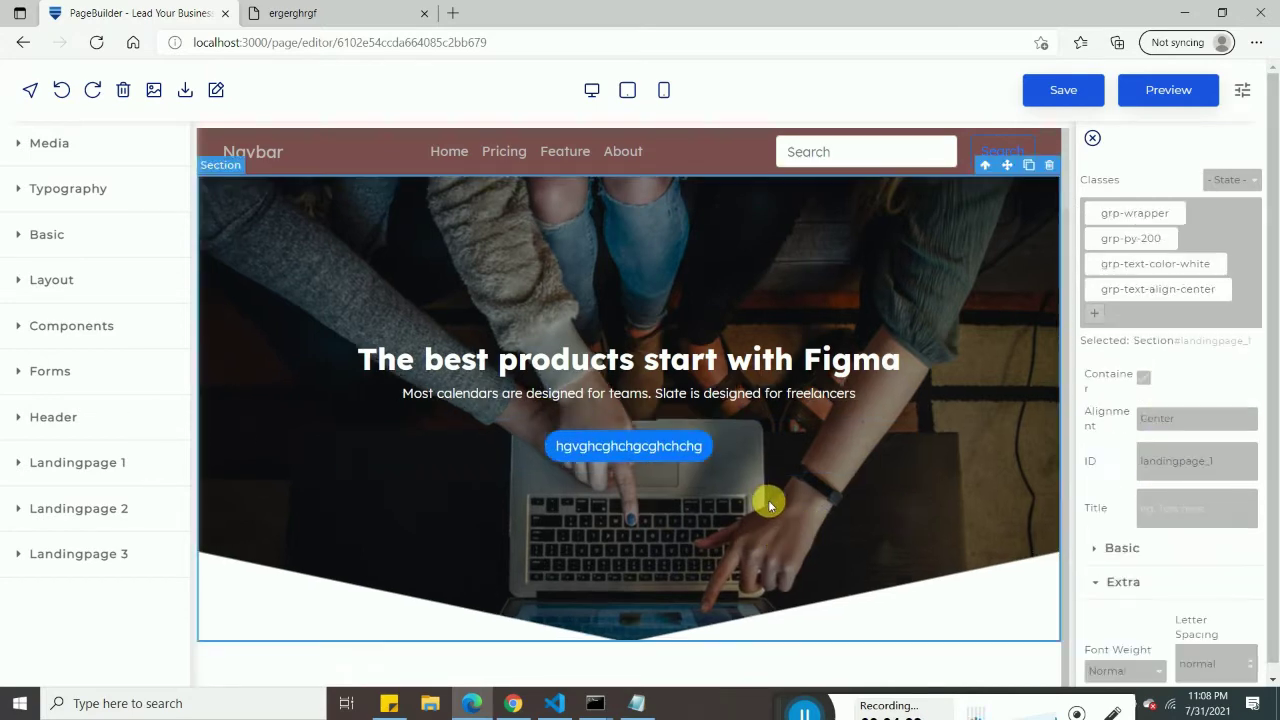
{"action": "scroll", "coordinate": [800, 345], "scroll_direction": "down", "scroll_amount": 2}
{"action": "scroll", "coordinate": [786, 330], "scroll_direction": "up", "scroll_amount": 1}
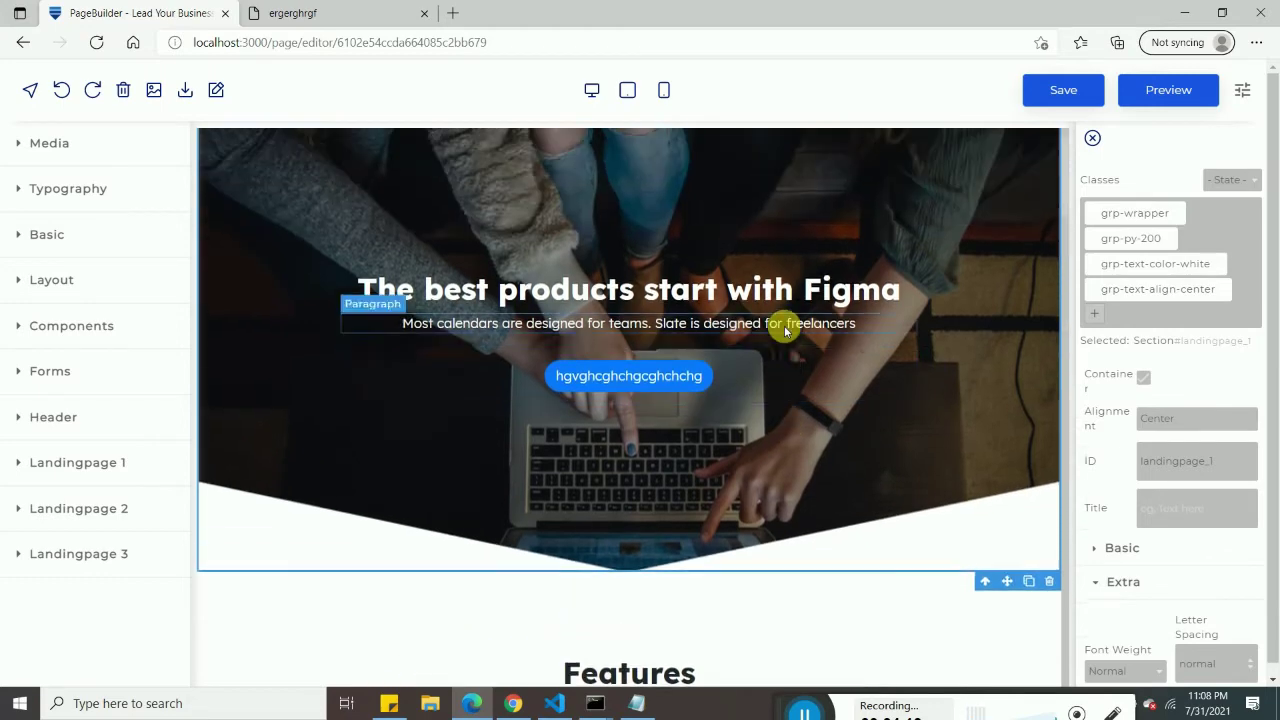
{"action": "scroll", "coordinate": [784, 325], "scroll_direction": "up", "scroll_amount": 1}
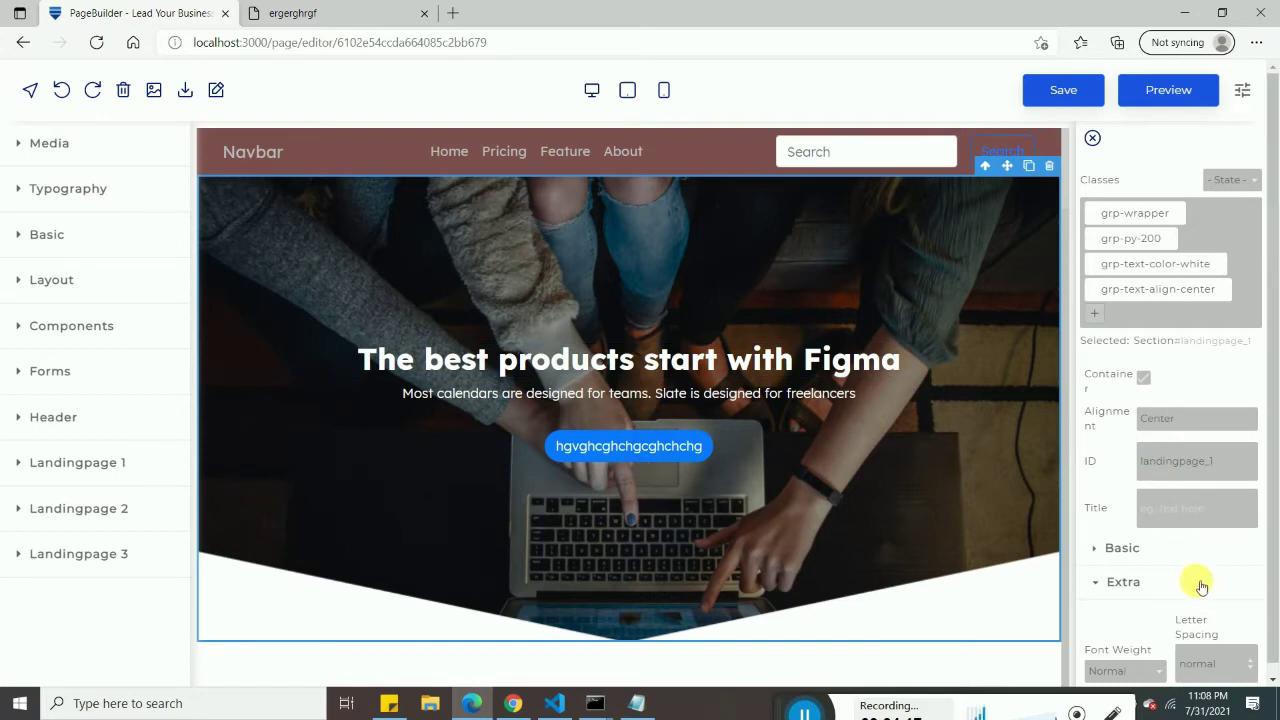
{"action": "left_click", "coordinate": [1110, 581]}
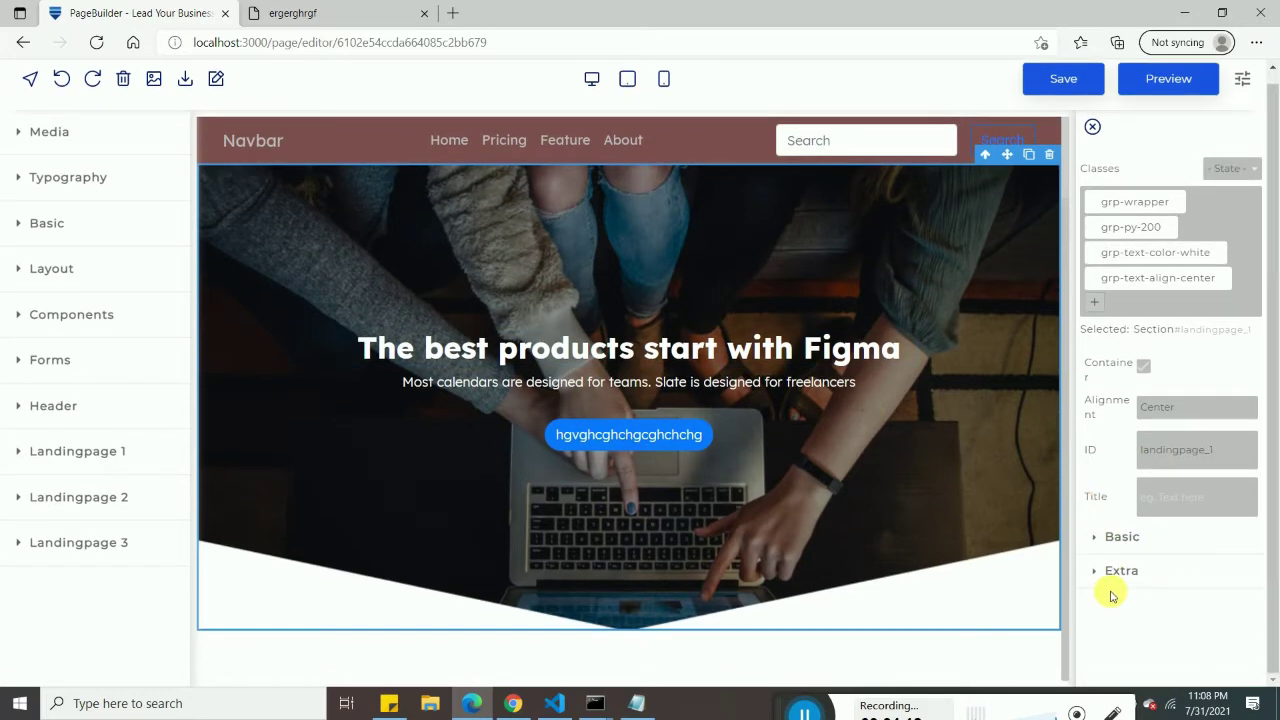
{"action": "left_click", "coordinate": [1108, 574]}
{"action": "scroll", "coordinate": [1108, 578], "scroll_direction": "down", "scroll_amount": 5}
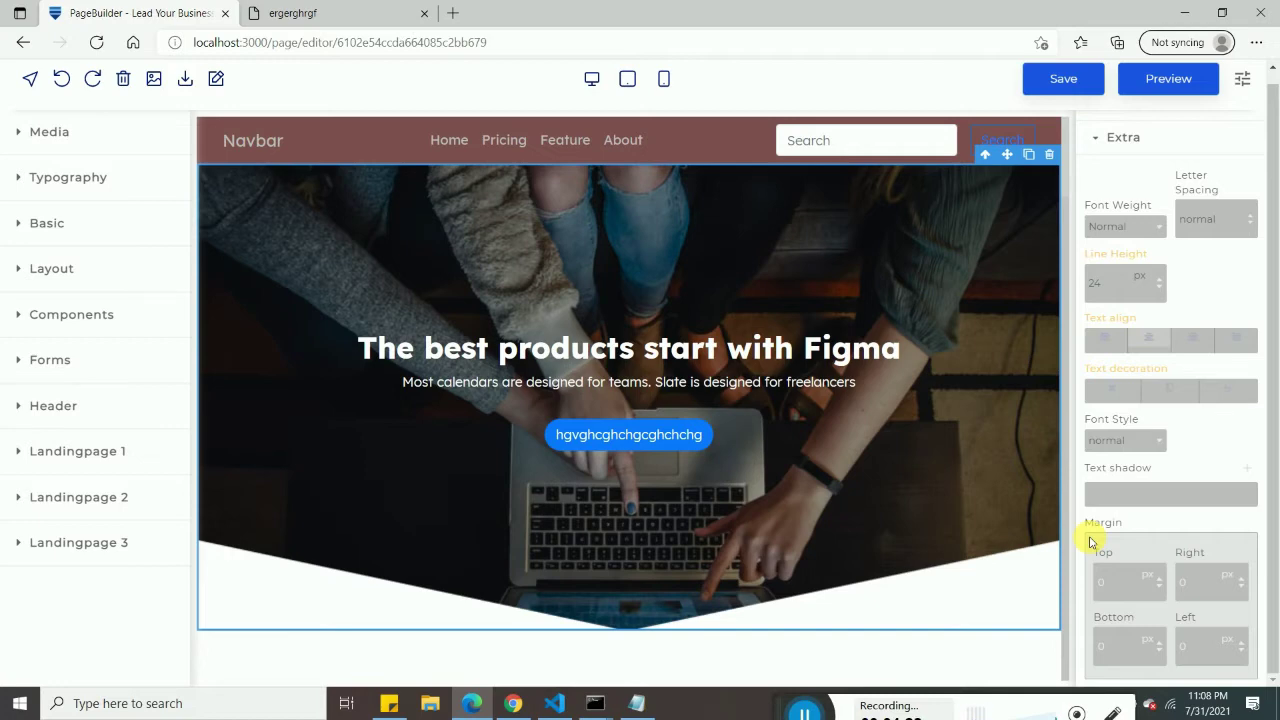
Clear the whole canvas and place the Landingpage 3 template on it.
{"action": "left_click", "coordinate": [18, 458]}
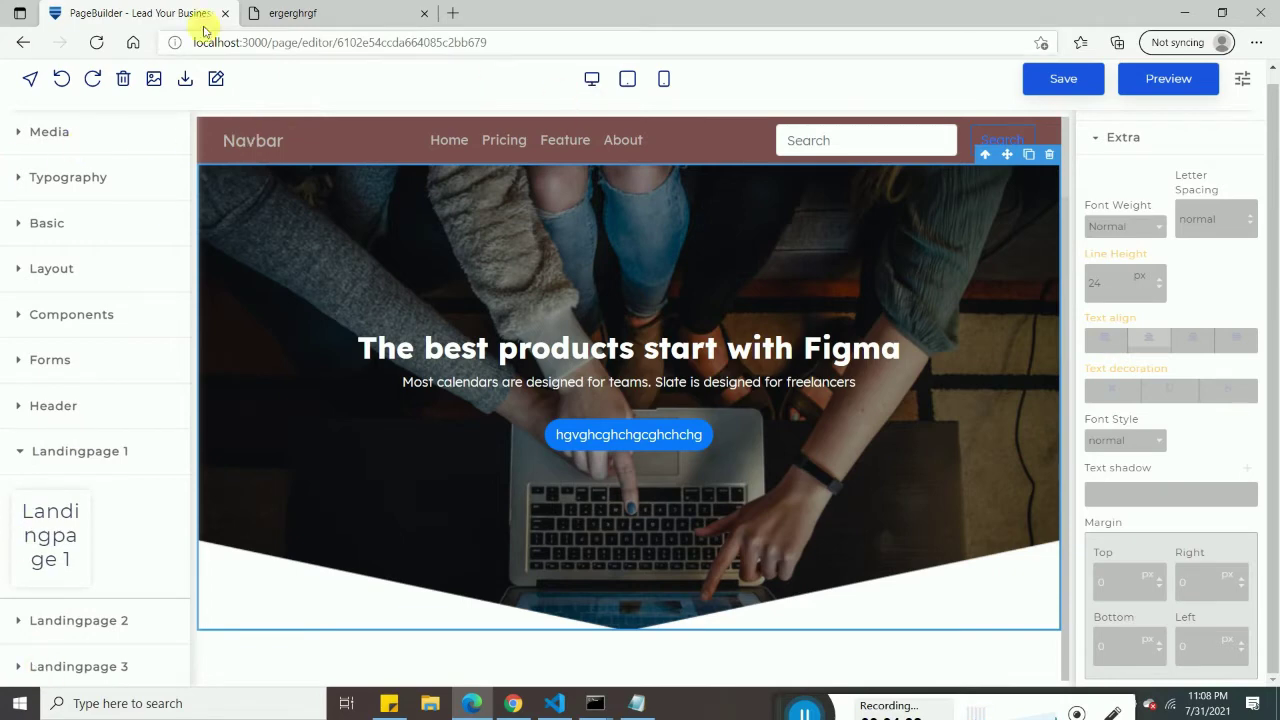
{"action": "left_click", "coordinate": [124, 80]}
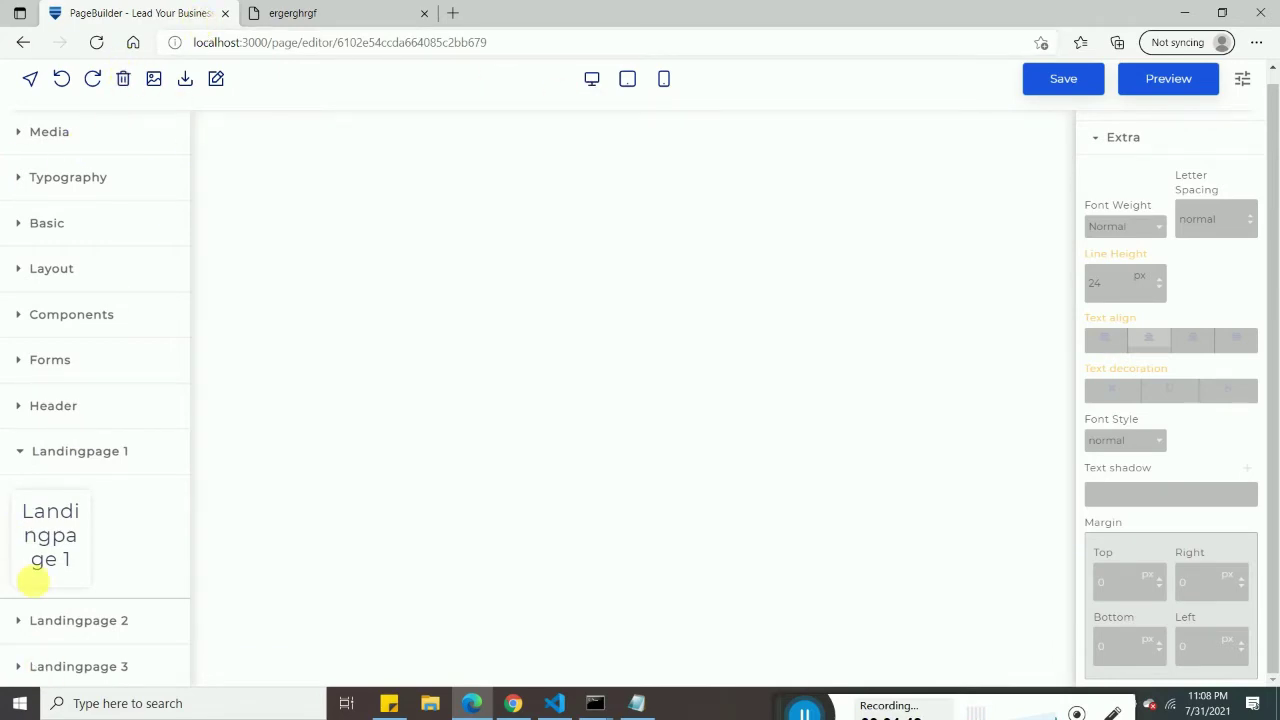
{"action": "left_click", "coordinate": [33, 448]}
{"action": "left_click", "coordinate": [30, 540]}
{"action": "scroll", "coordinate": [35, 570], "scroll_direction": "down", "scroll_amount": 1}
{"action": "left_click_drag", "start_coordinate": [40, 600], "coordinate": [798, 335]}
{"action": "left_click_drag", "start_coordinate": [397, 164], "coordinate": [395, 190]}
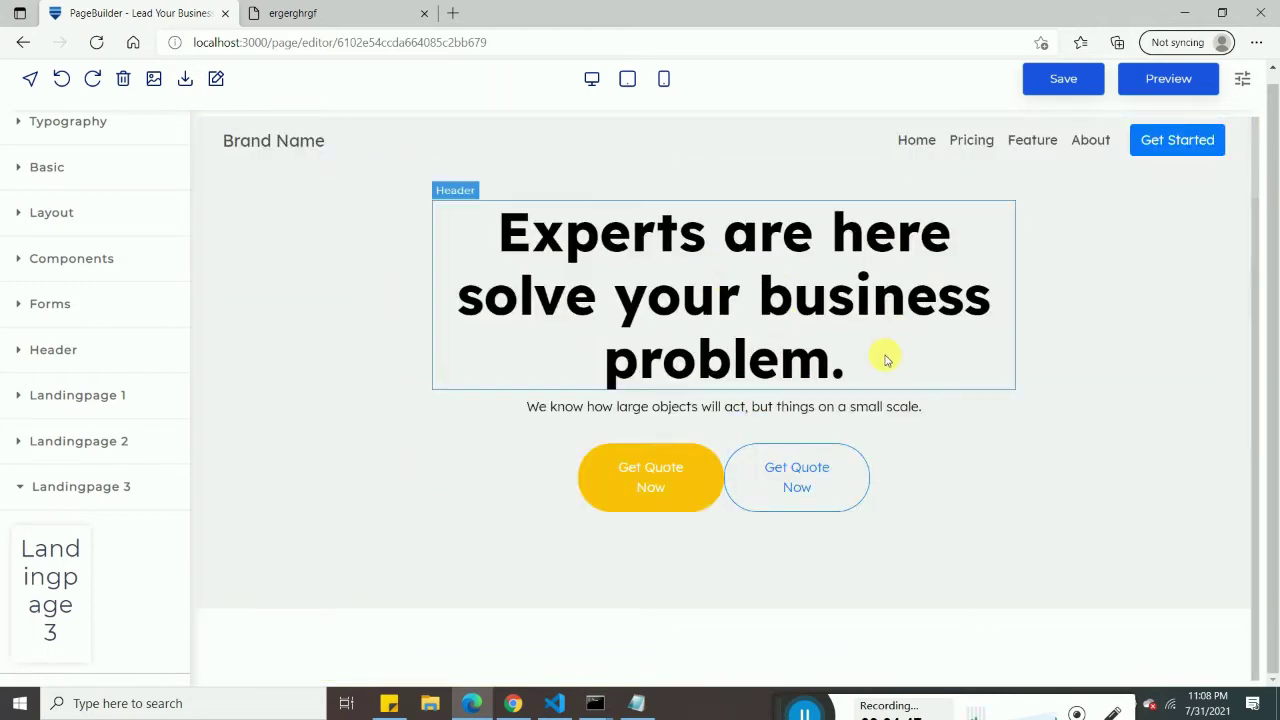
Change the hero heading's text to "Experts are here bla bla".
{"action": "left_click", "coordinate": [867, 371]}
{"action": "double_click", "coordinate": [728, 428]}
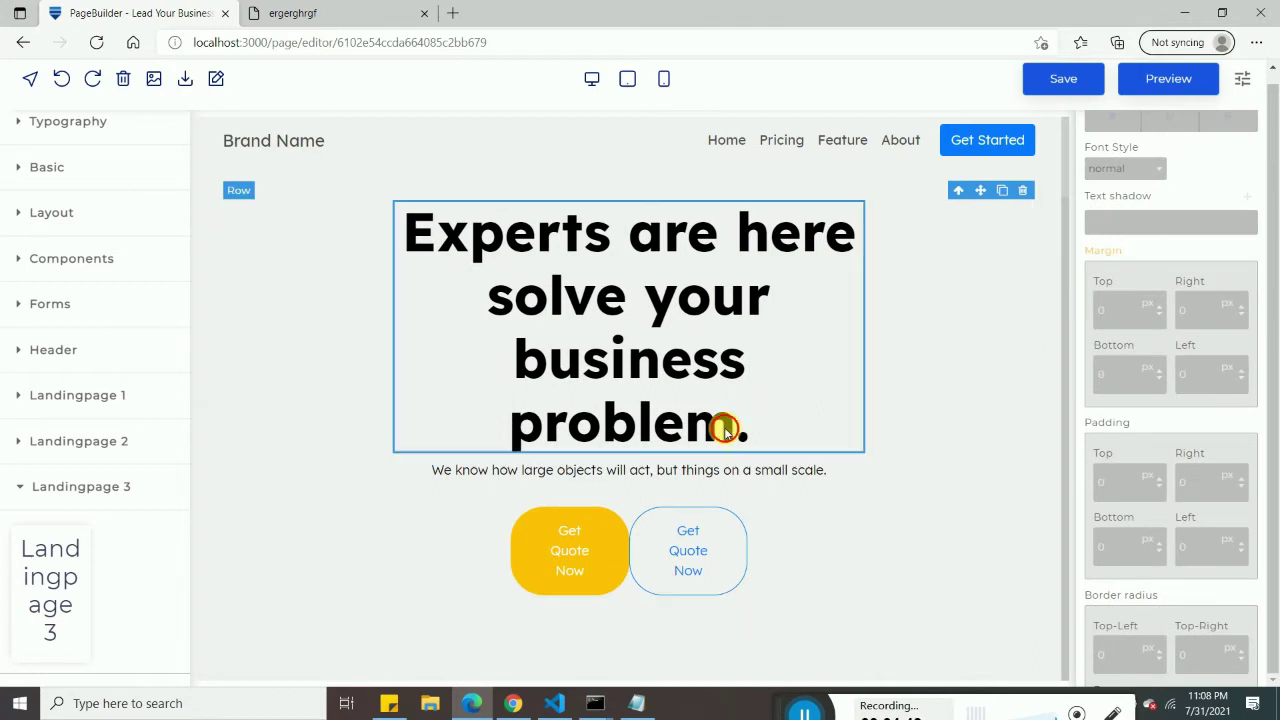
{"action": "key", "text": "BackSpace"}
{"action": "key", "text": "BackSpace"}
{"action": "key", "text": "BackSpace"}
{"action": "key", "text": "BackSpace"}
{"action": "key", "text": "BackSpace"}
{"action": "key", "text": "BackSpace"}
{"action": "key", "text": "BackSpace"}
{"action": "key", "text": "BackSpace"}
{"action": "key", "text": "BackSpace"}
{"action": "key", "text": "BackSpace"}
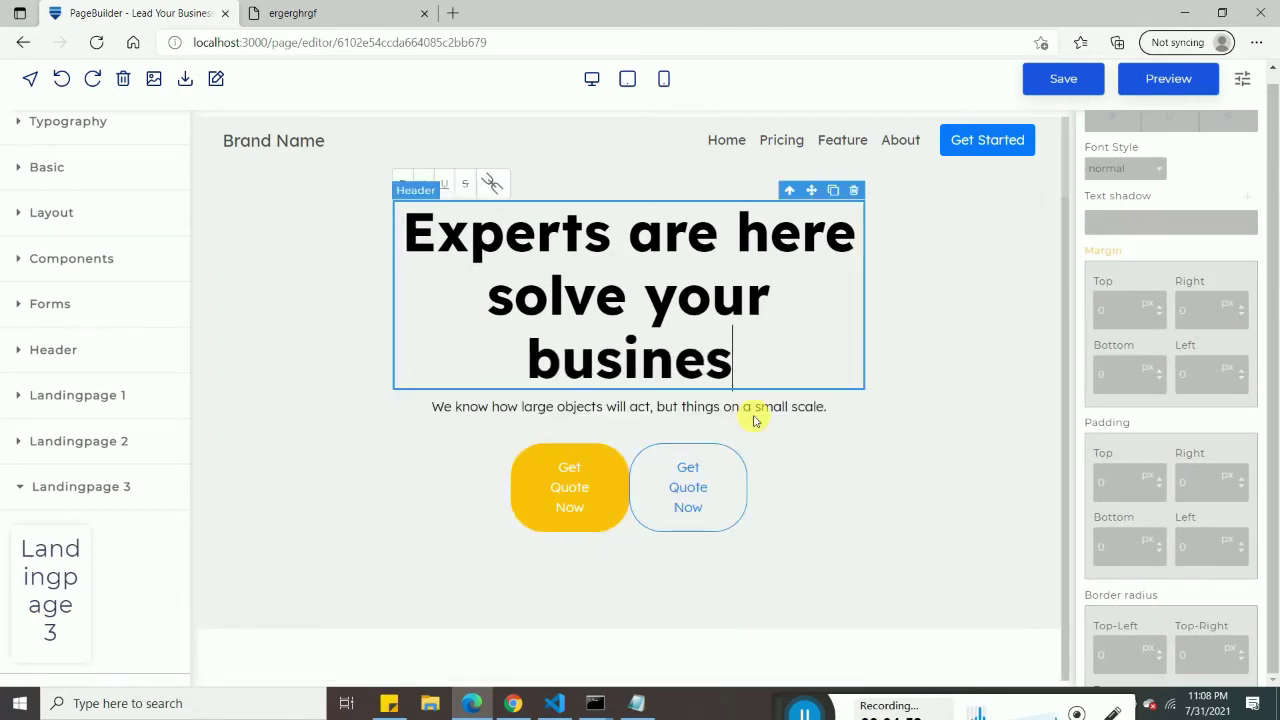
{"action": "key", "text": "BackSpace"}
{"action": "key", "text": "BackSpace"}
{"action": "key", "text": "BackSpace"}
{"action": "key", "text": "BackSpace"}
{"action": "key", "text": "BackSpace"}
{"action": "key", "text": "BackSpace"}
{"action": "key", "text": "BackSpace"}
{"action": "key", "text": "BackSpace"}
{"action": "key", "text": "BackSpace"}
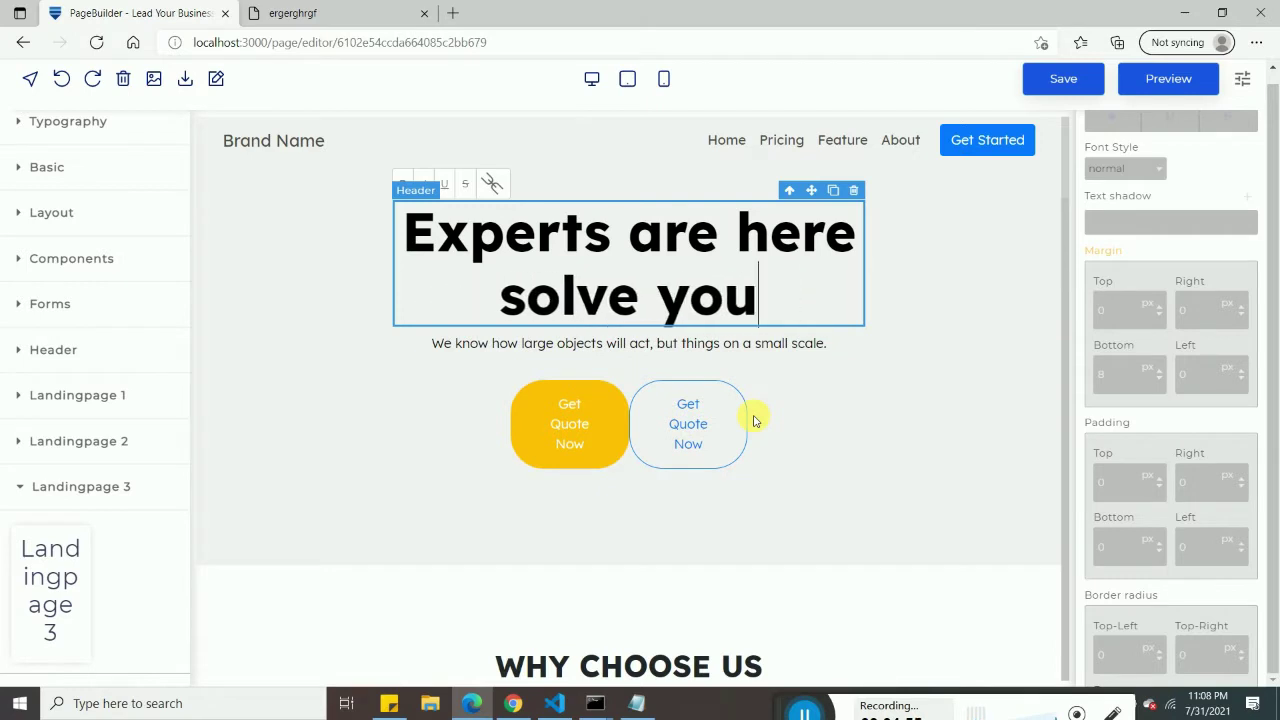
{"action": "key", "text": "BackSpace"}
{"action": "key", "text": "BackSpace"}
{"action": "key", "text": "BackSpace"}
{"action": "key", "text": "BackSpace"}
{"action": "key", "text": "BackSpace"}
{"action": "key", "text": "BackSpace"}
{"action": "key", "text": "BackSpace"}
{"action": "key", "text": "BackSpace"}
{"action": "key", "text": "BackSpace"}
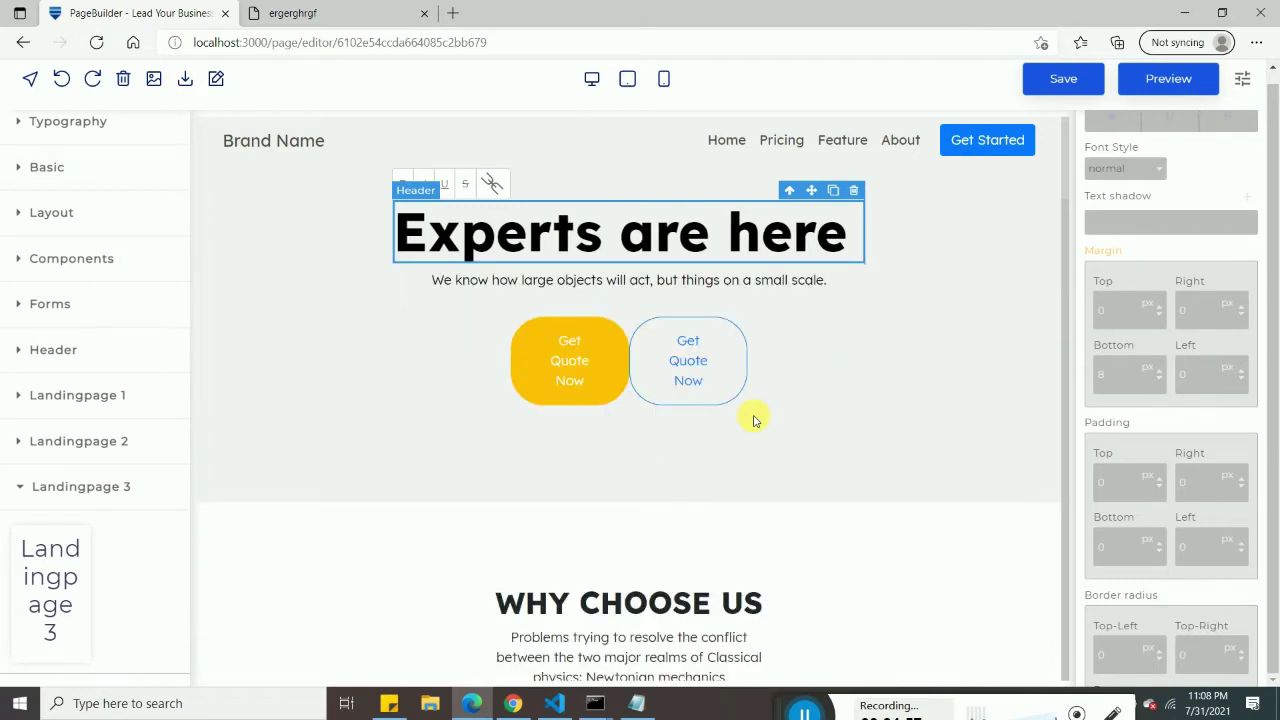
{"action": "key", "text": "BackSpace"}
{"action": "key", "text": "BackSpace"}
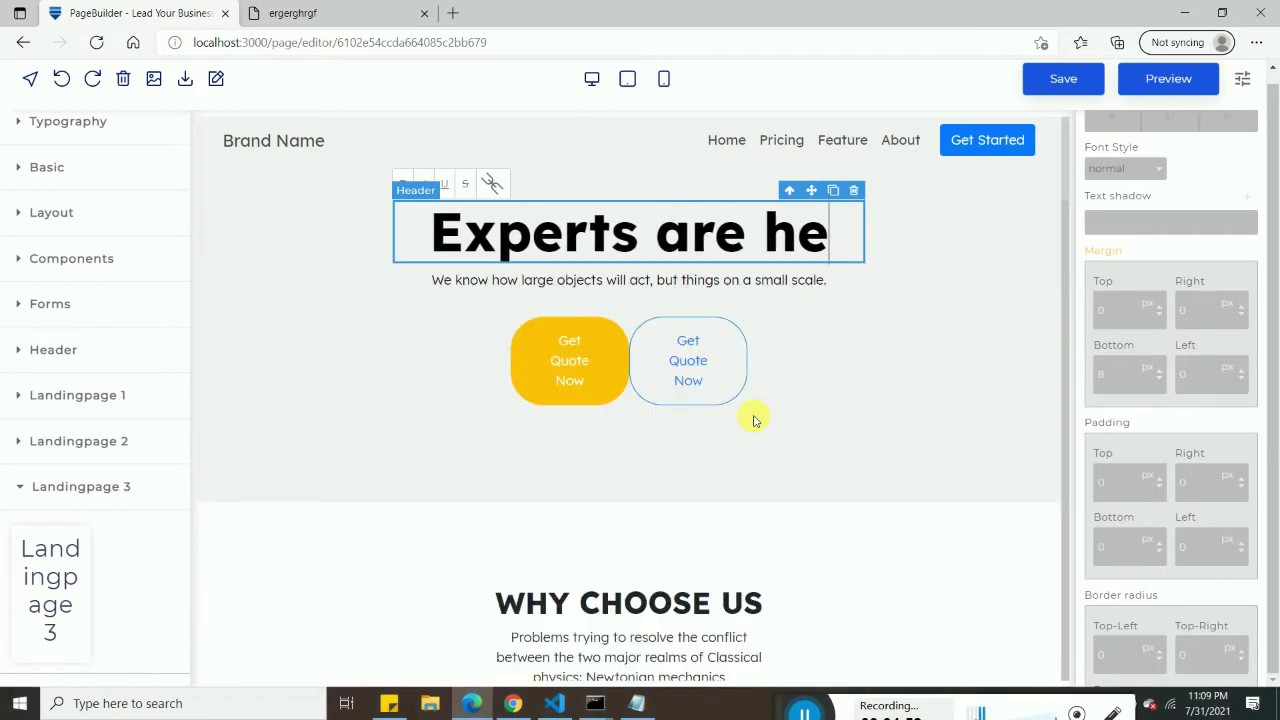
{"action": "type", "text": "re b"}
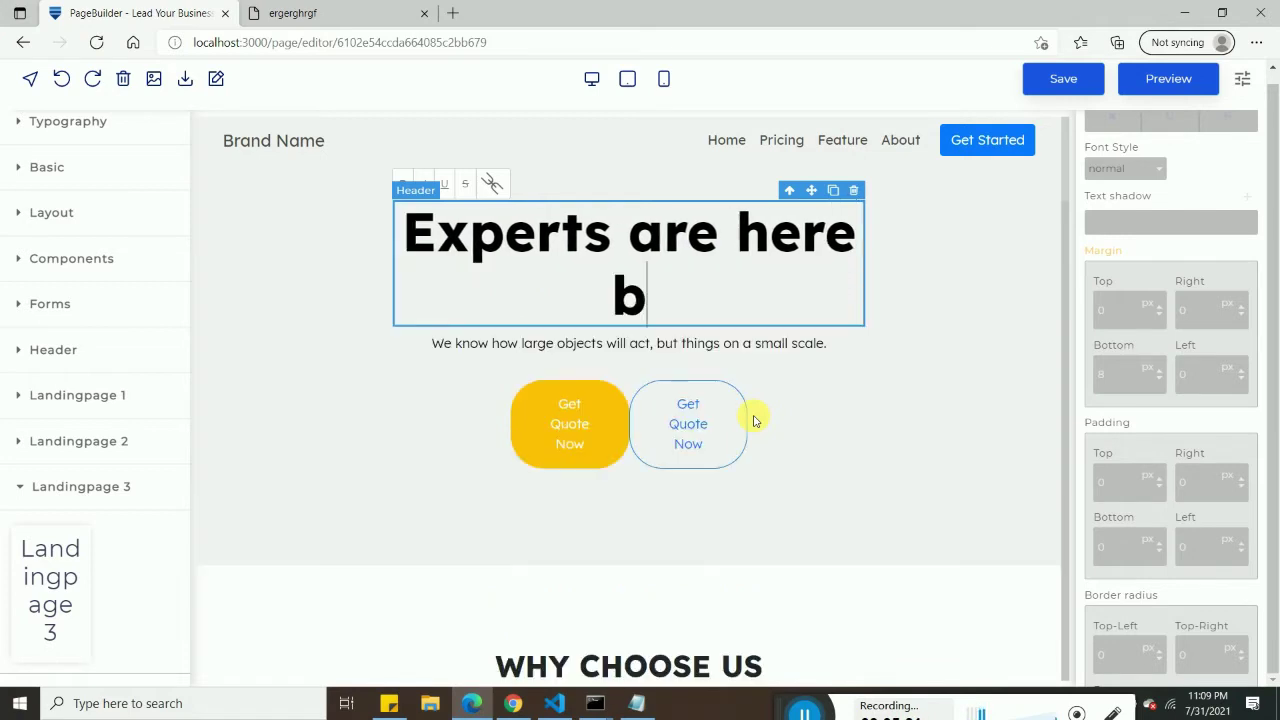
{"action": "type", "text": "la bla"}
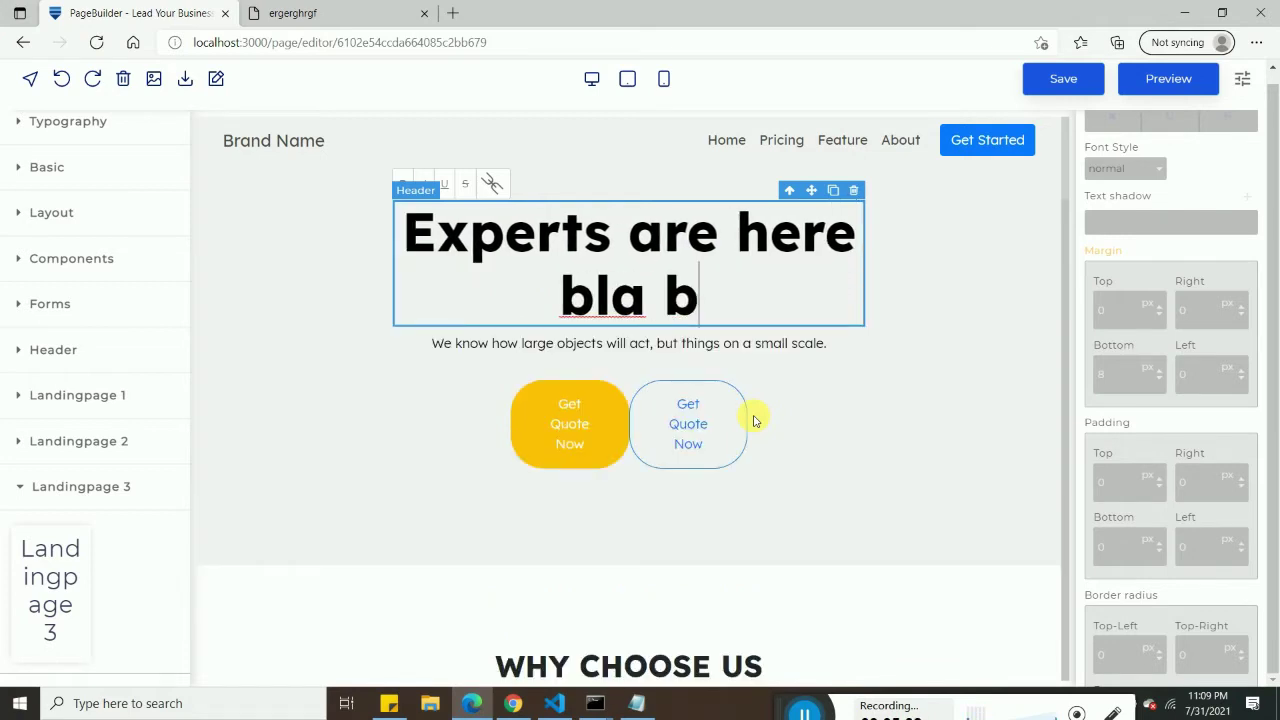
Look at the settings of the paragraph below the hero heading without changing its text, and close them.
{"action": "double_click", "coordinate": [748, 344]}
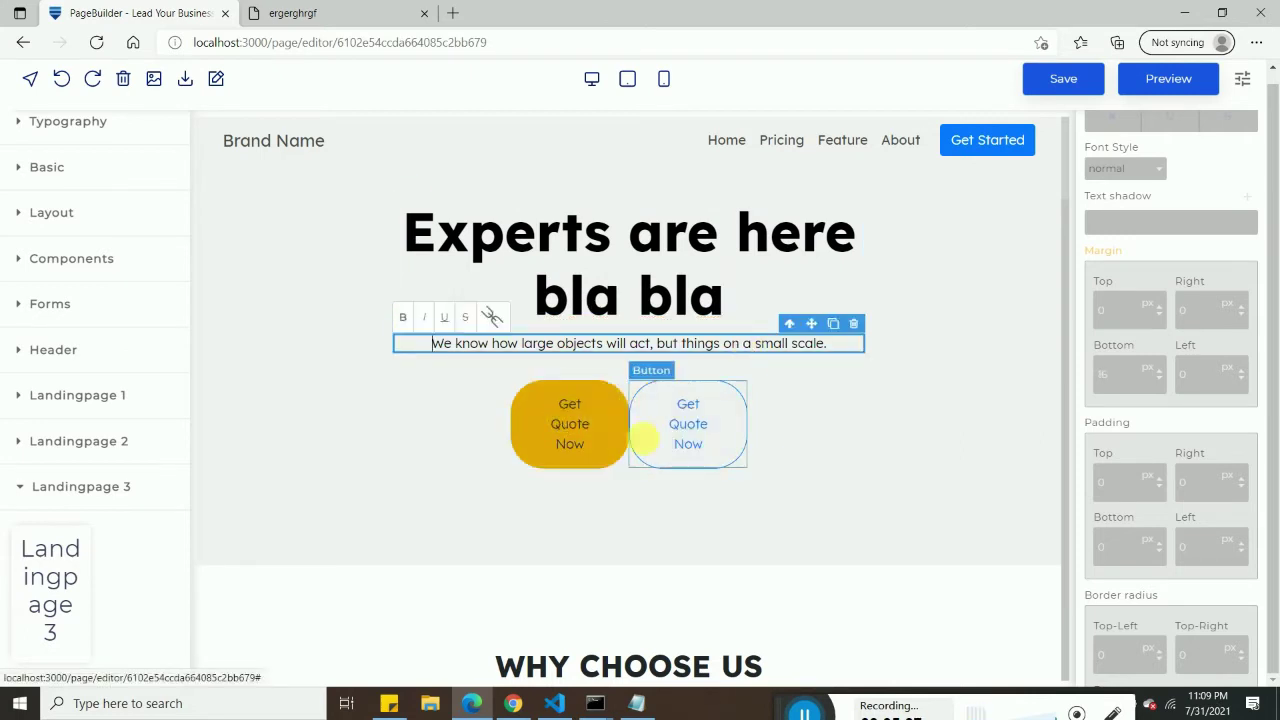
{"action": "scroll", "coordinate": [1080, 263], "scroll_direction": "up", "scroll_amount": 5}
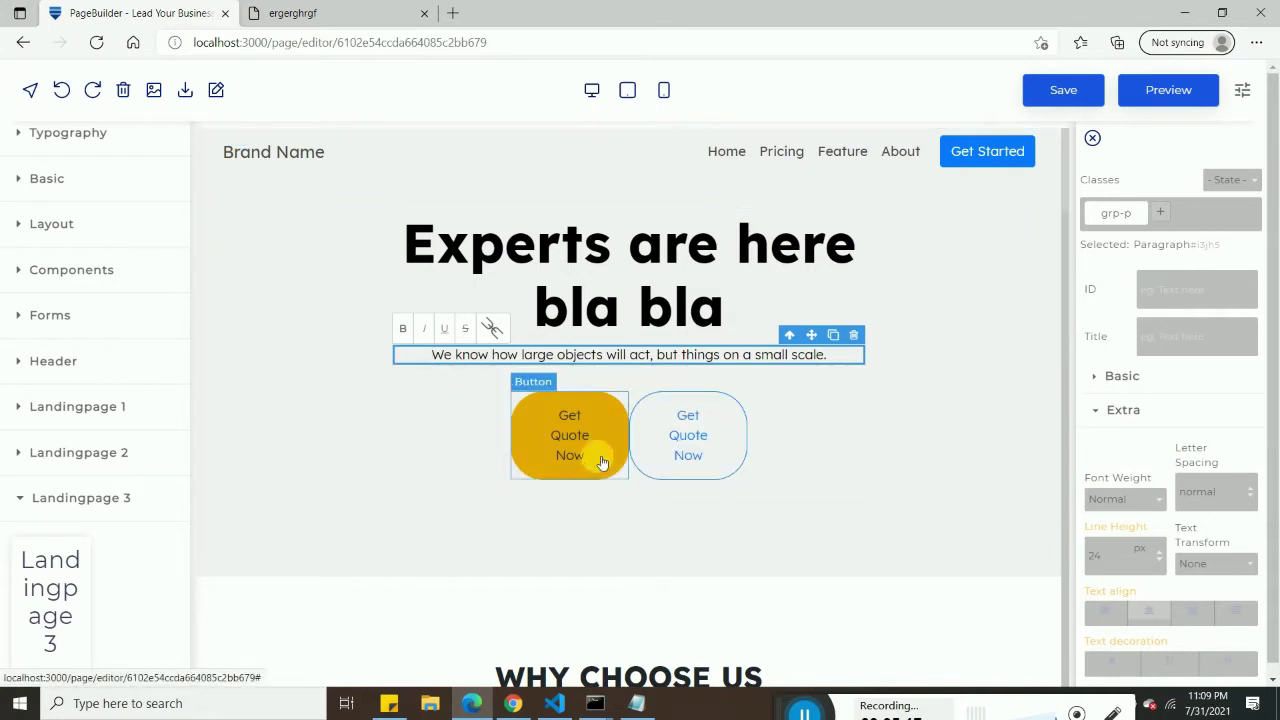
{"action": "left_click_drag", "start_coordinate": [690, 432], "coordinate": [1081, 190]}
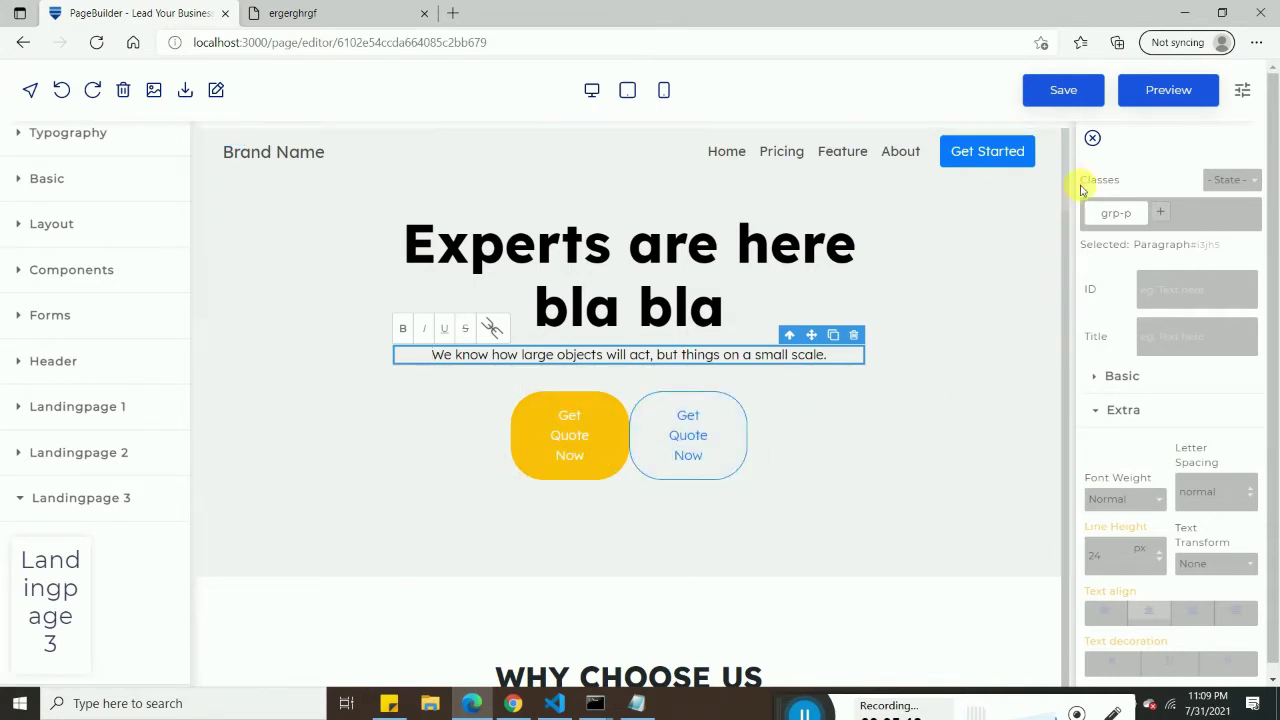
{"action": "left_click", "coordinate": [1093, 138]}
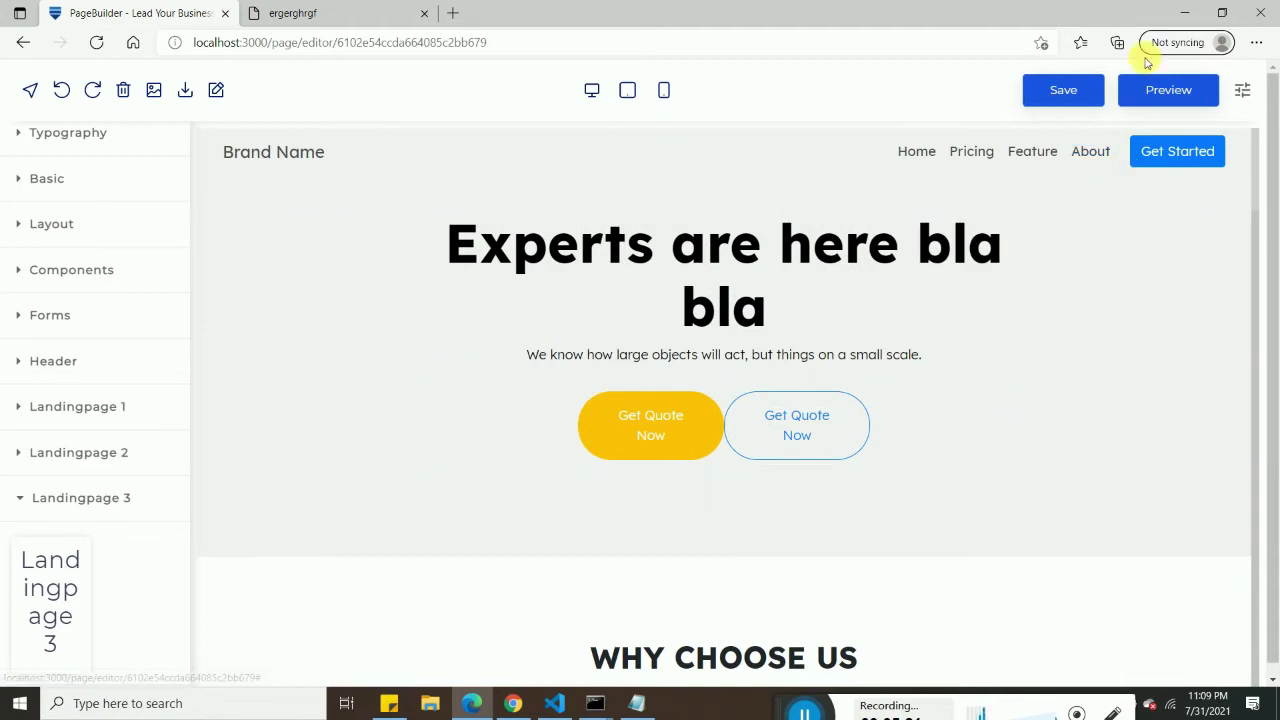
Save the page and check it in the live preview from the hero section down to the footer.
{"action": "left_click", "coordinate": [1068, 92]}
{"action": "left_click", "coordinate": [1163, 88]}
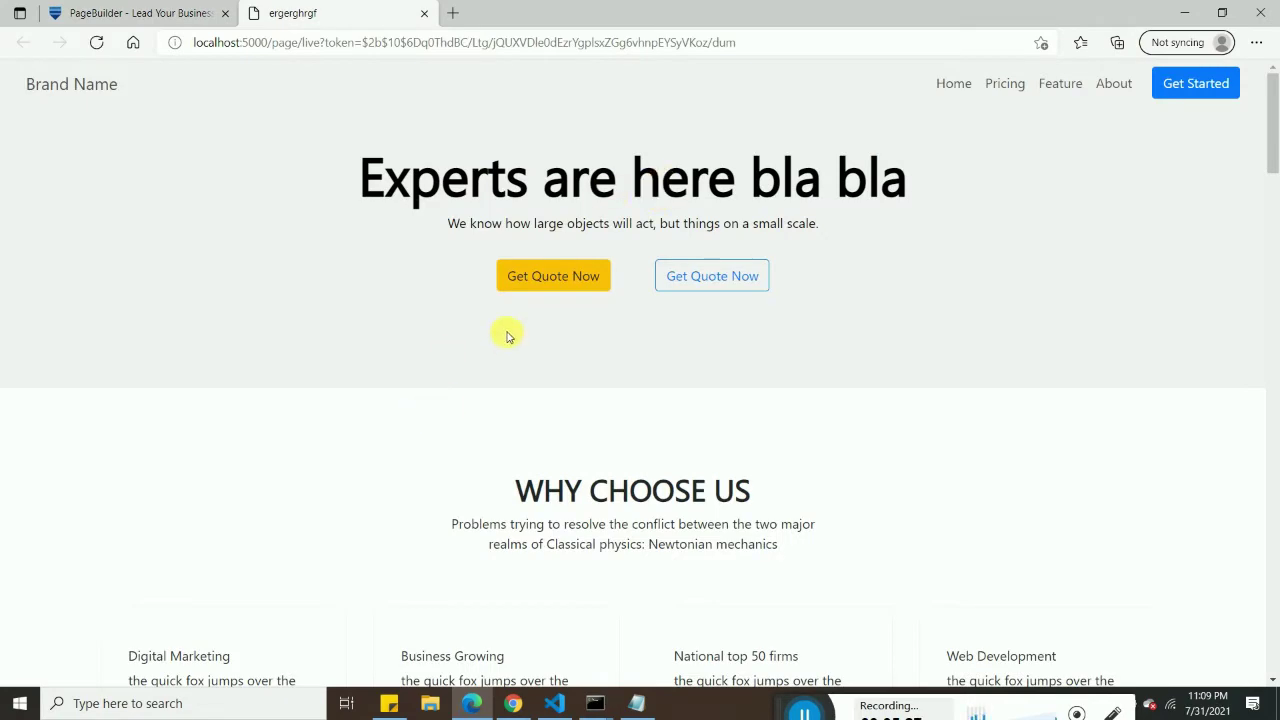
{"action": "scroll", "coordinate": [489, 303], "scroll_direction": "down", "scroll_amount": 2}
{"action": "scroll", "coordinate": [480, 306], "scroll_direction": "up", "scroll_amount": 2}
{"action": "scroll", "coordinate": [477, 309], "scroll_direction": "down", "scroll_amount": 1}
{"action": "scroll", "coordinate": [473, 314], "scroll_direction": "down", "scroll_amount": 12}
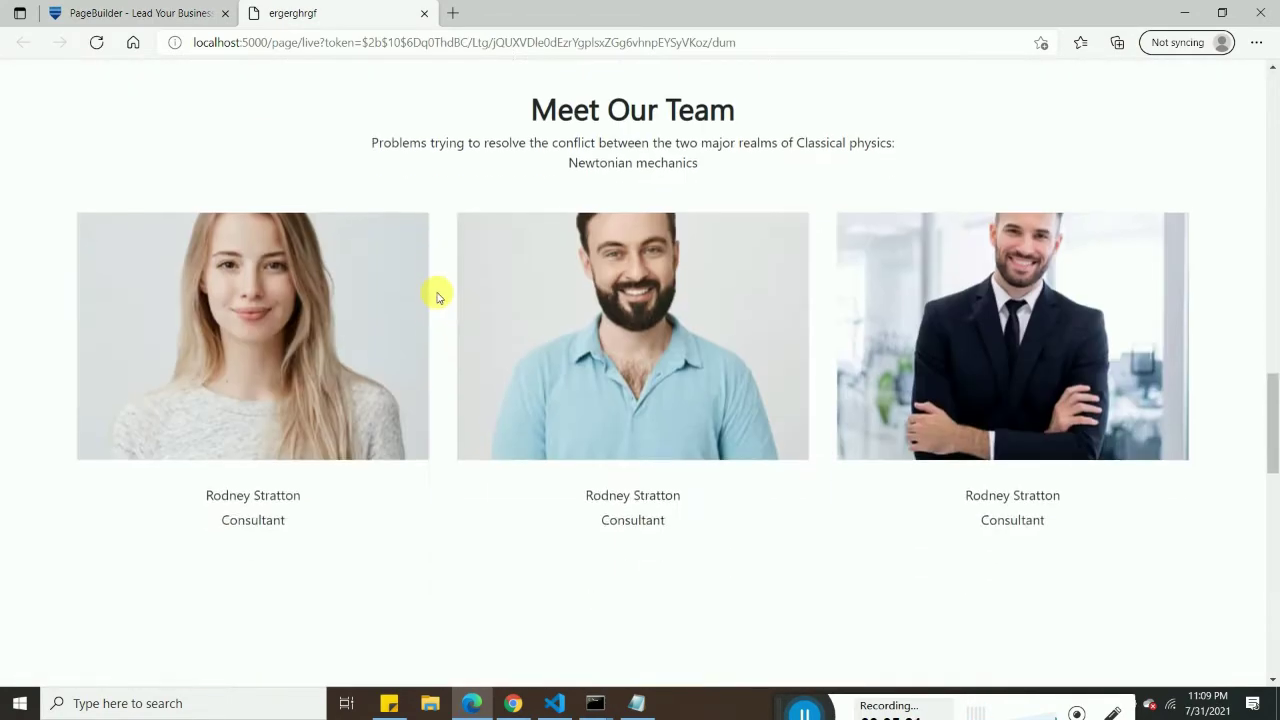
{"action": "scroll", "coordinate": [435, 292], "scroll_direction": "down", "scroll_amount": 6}
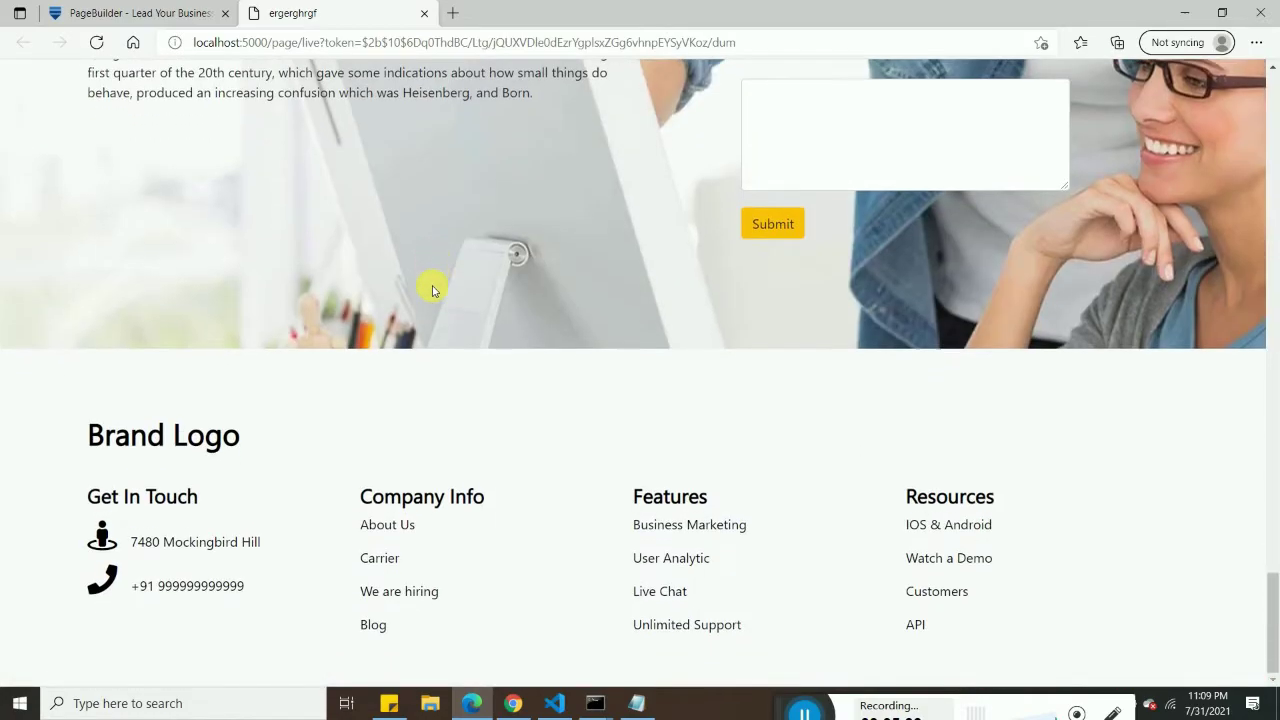
Return to the editor and look over the Landingpage 3 page from the hero section to the footer and the "WHY CHOOSE US" heading.
{"action": "scroll", "coordinate": [434, 290], "scroll_direction": "up", "scroll_amount": 2}
{"action": "left_click", "coordinate": [140, 13]}
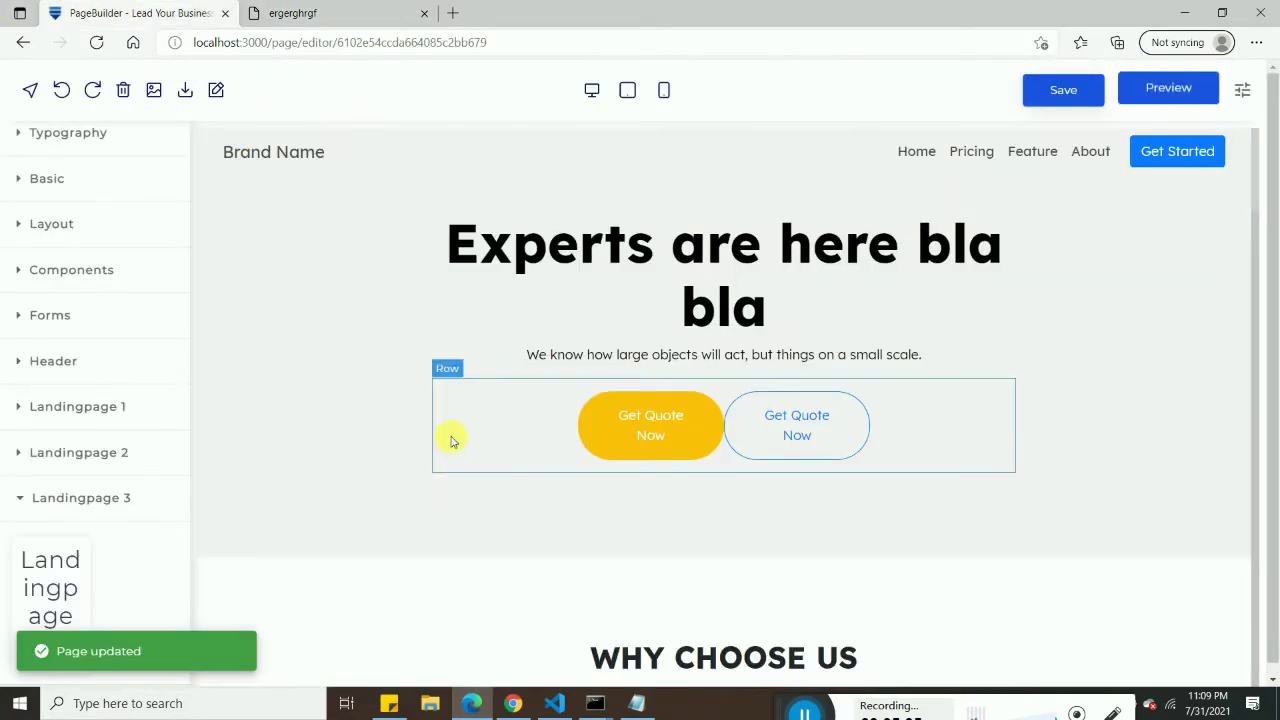
{"action": "scroll", "coordinate": [450, 430], "scroll_direction": "down", "scroll_amount": 5}
{"action": "scroll", "coordinate": [403, 394], "scroll_direction": "down", "scroll_amount": 15}
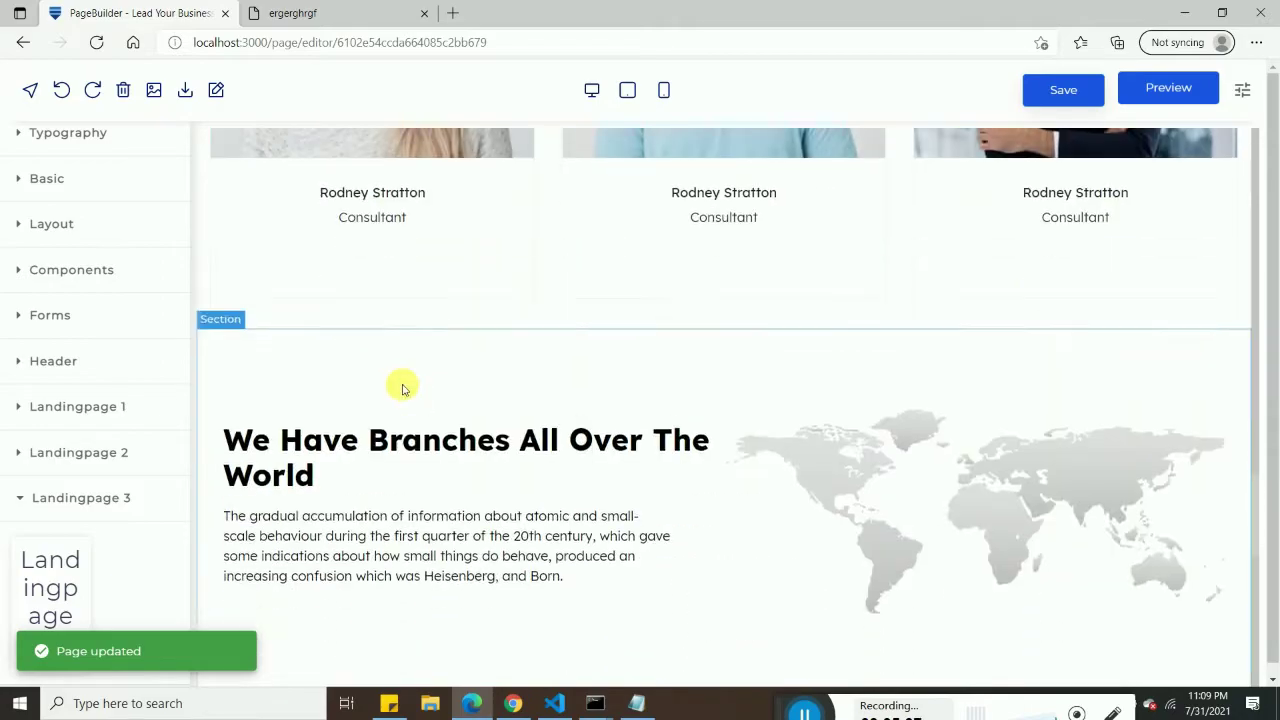
{"action": "scroll", "coordinate": [395, 372], "scroll_direction": "down", "scroll_amount": 5}
{"action": "scroll", "coordinate": [388, 366], "scroll_direction": "up", "scroll_amount": 6}
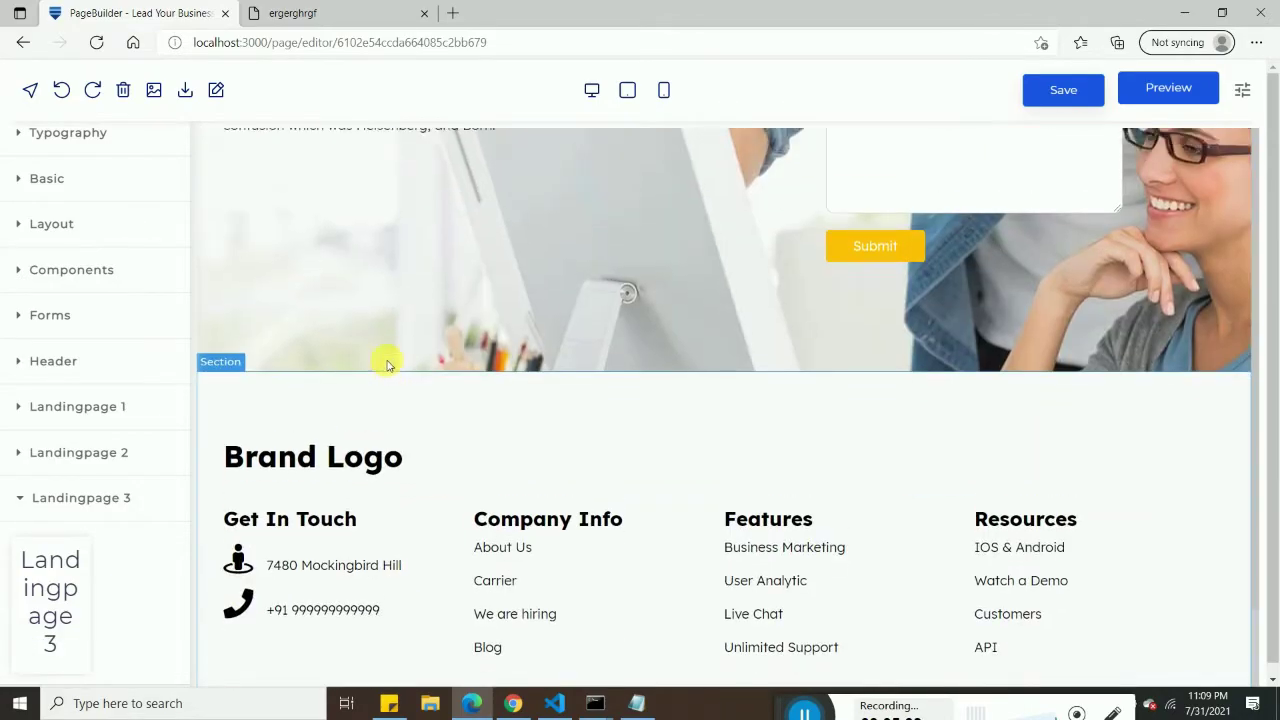
{"action": "scroll", "coordinate": [386, 365], "scroll_direction": "up", "scroll_amount": 20}
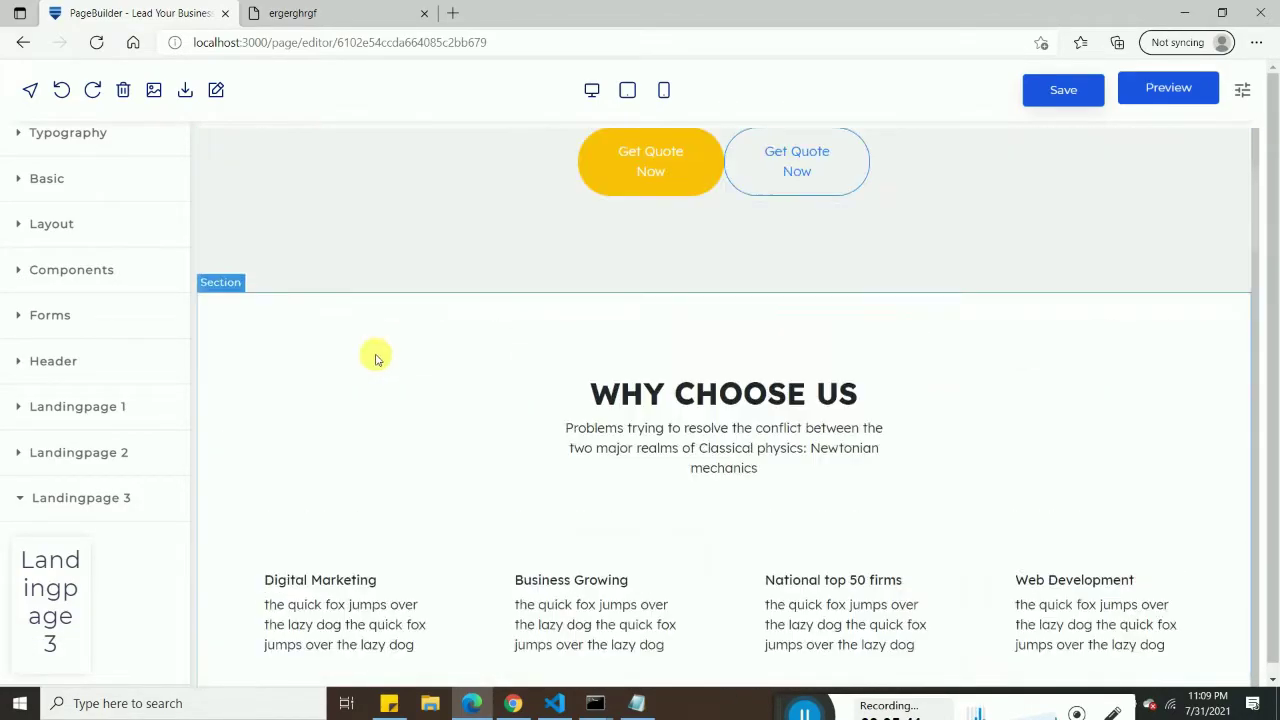
{"action": "scroll", "coordinate": [395, 265], "scroll_direction": "down", "scroll_amount": 4}
{"action": "left_click", "coordinate": [690, 250]}
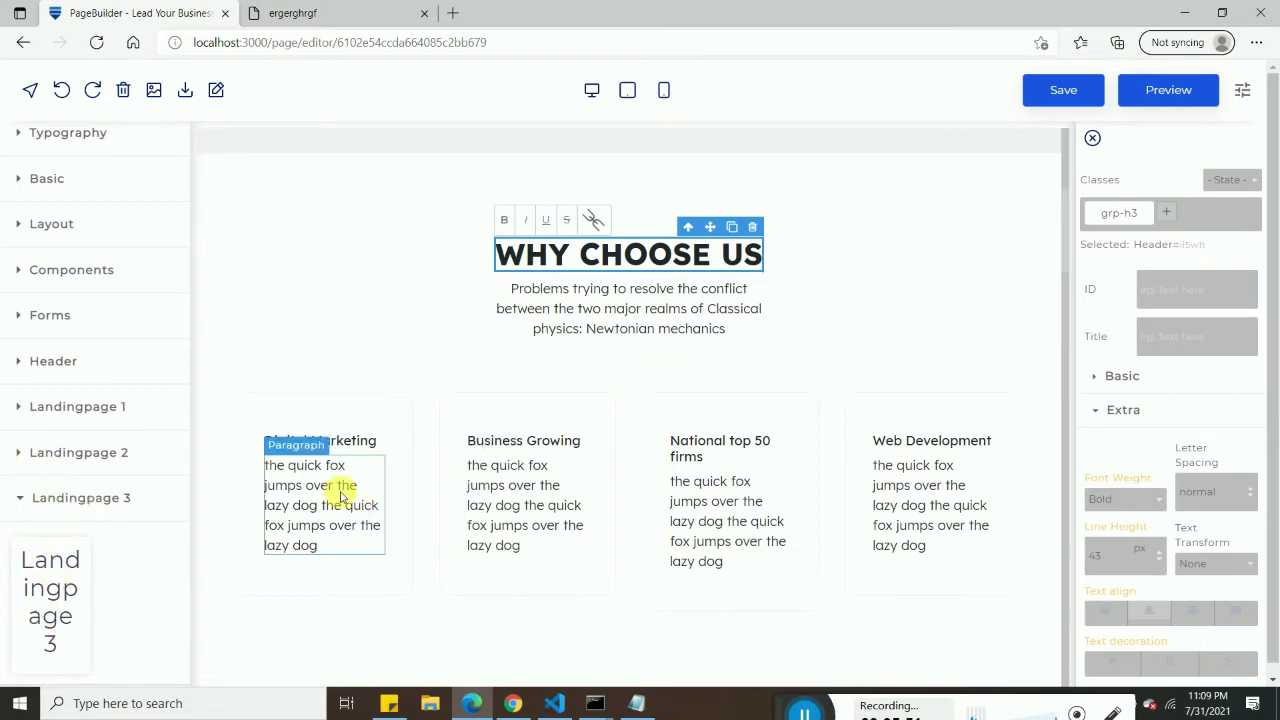
{"action": "left_click", "coordinate": [1040, 97]}
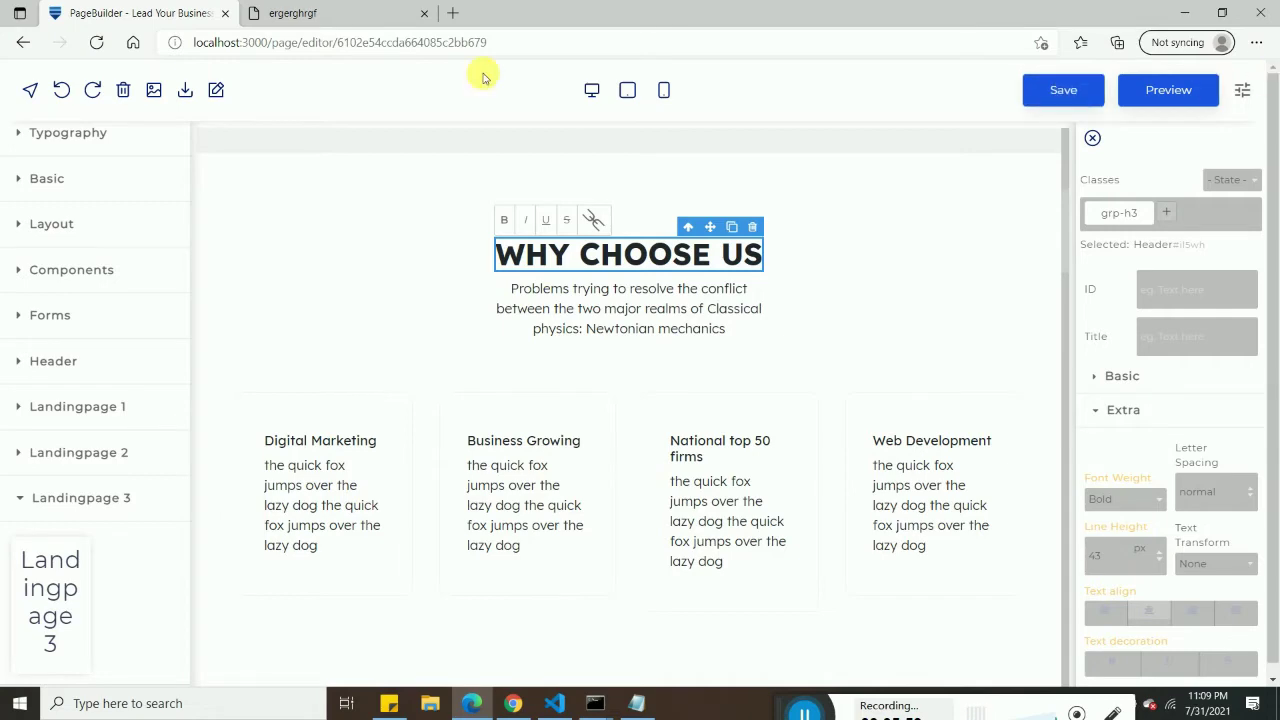
Highlight the live page's web address in the preview and open the page name and domain name settings in the editor.
{"action": "left_click", "coordinate": [300, 13]}
{"action": "left_click", "coordinate": [766, 50]}
{"action": "left_click_drag", "start_coordinate": [766, 52], "coordinate": [28, 24]}
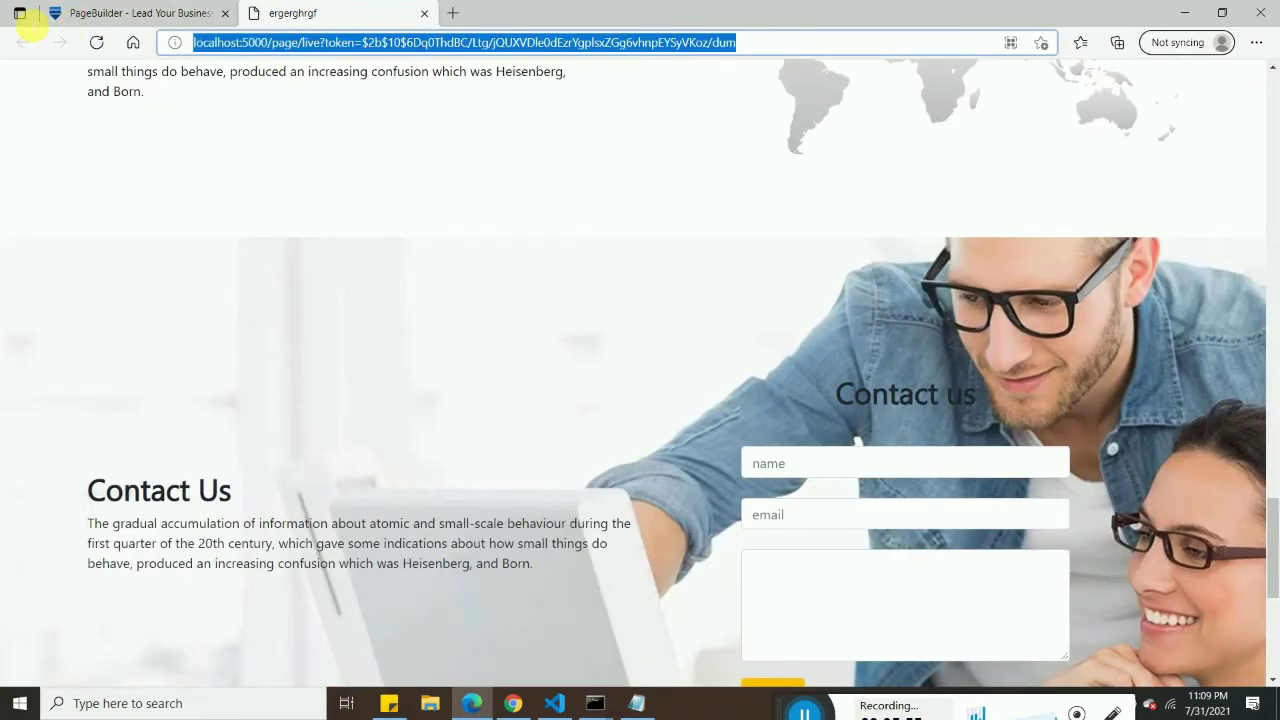
{"action": "left_click", "coordinate": [149, 11]}
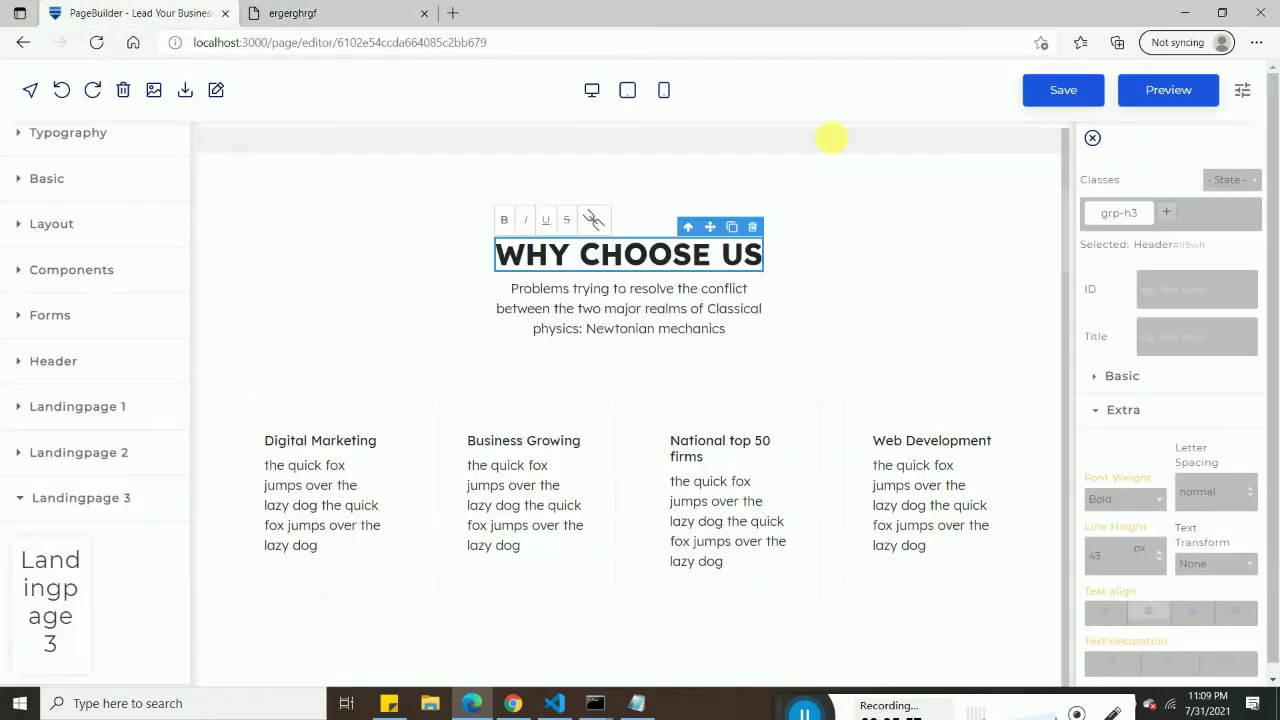
{"action": "left_click", "coordinate": [1242, 92]}
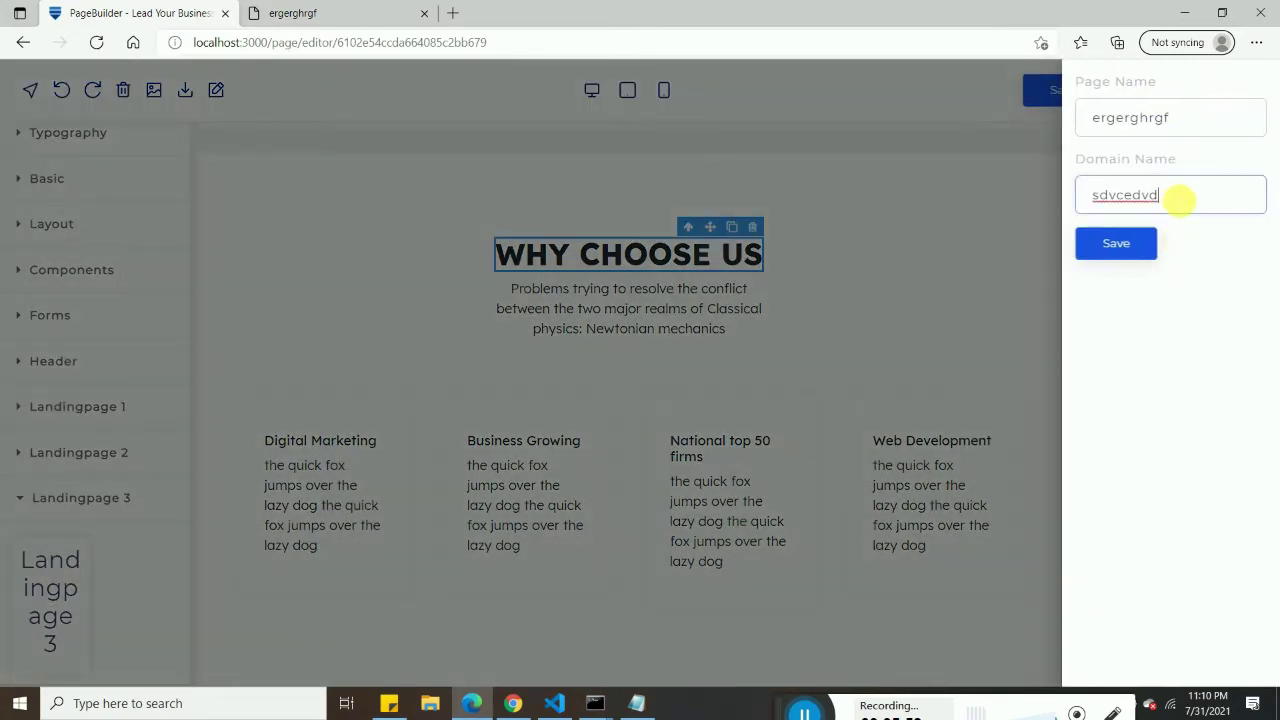
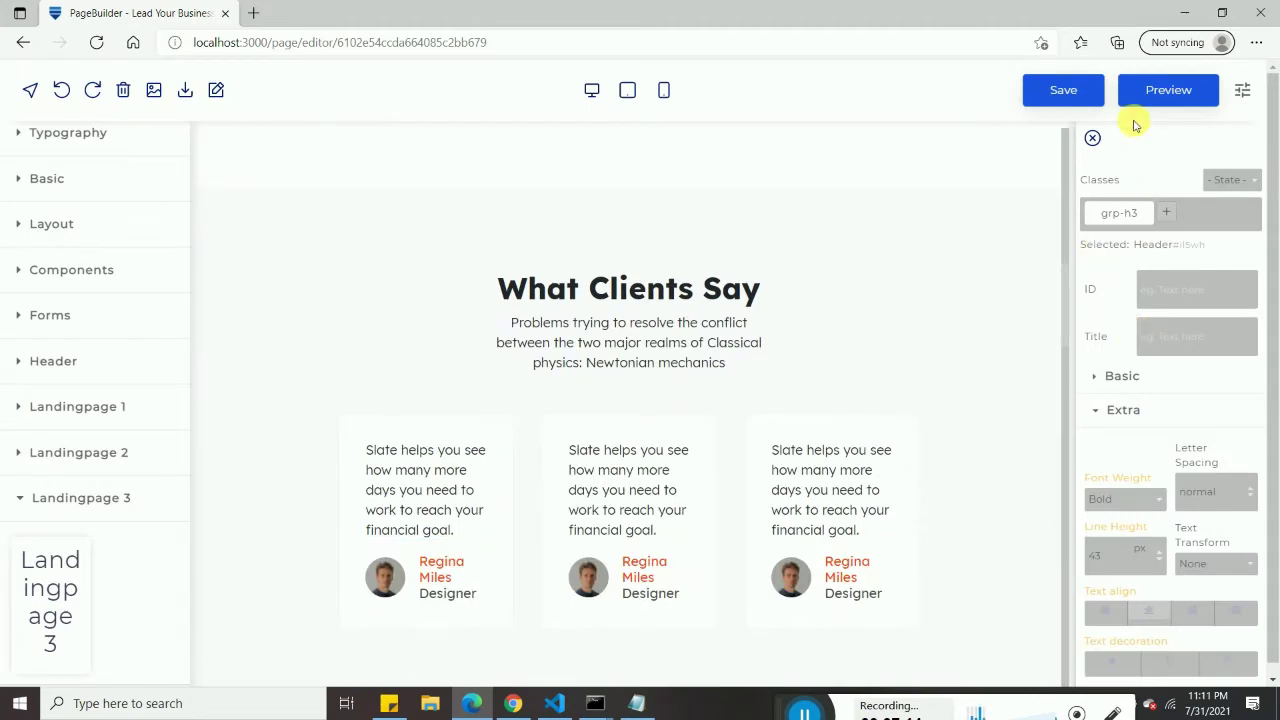
Clear the whole canvas and place a Form element on it.
{"action": "left_click", "coordinate": [1092, 137]}
{"action": "scroll", "coordinate": [500, 510], "scroll_direction": "down", "scroll_amount": 4}
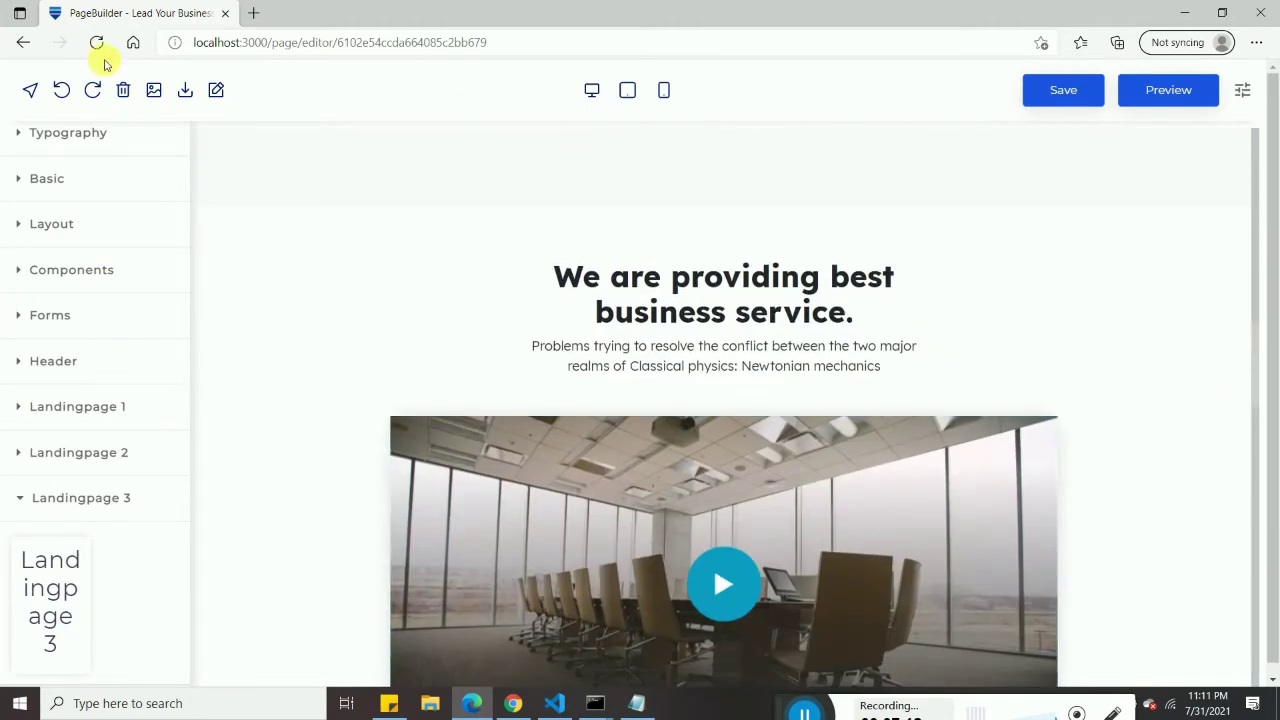
{"action": "left_click", "coordinate": [123, 90]}
{"action": "left_click", "coordinate": [44, 318]}
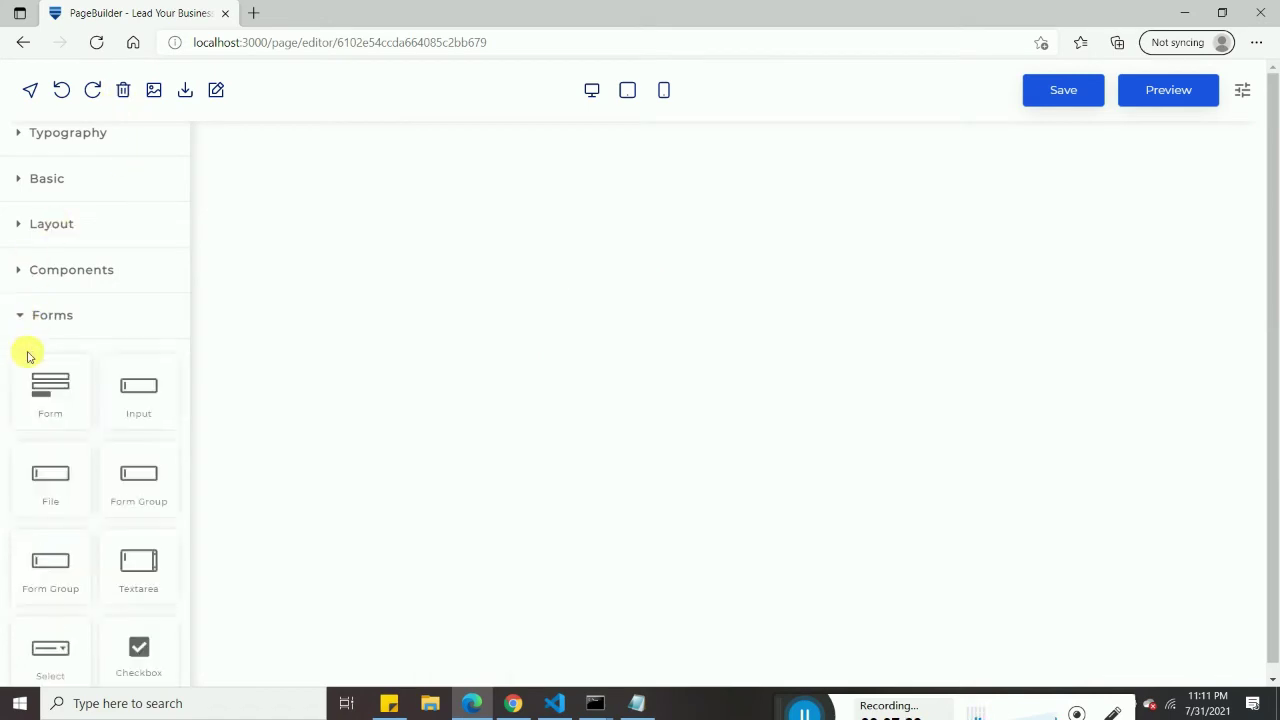
{"action": "left_click_drag", "start_coordinate": [57, 389], "coordinate": [580, 270]}
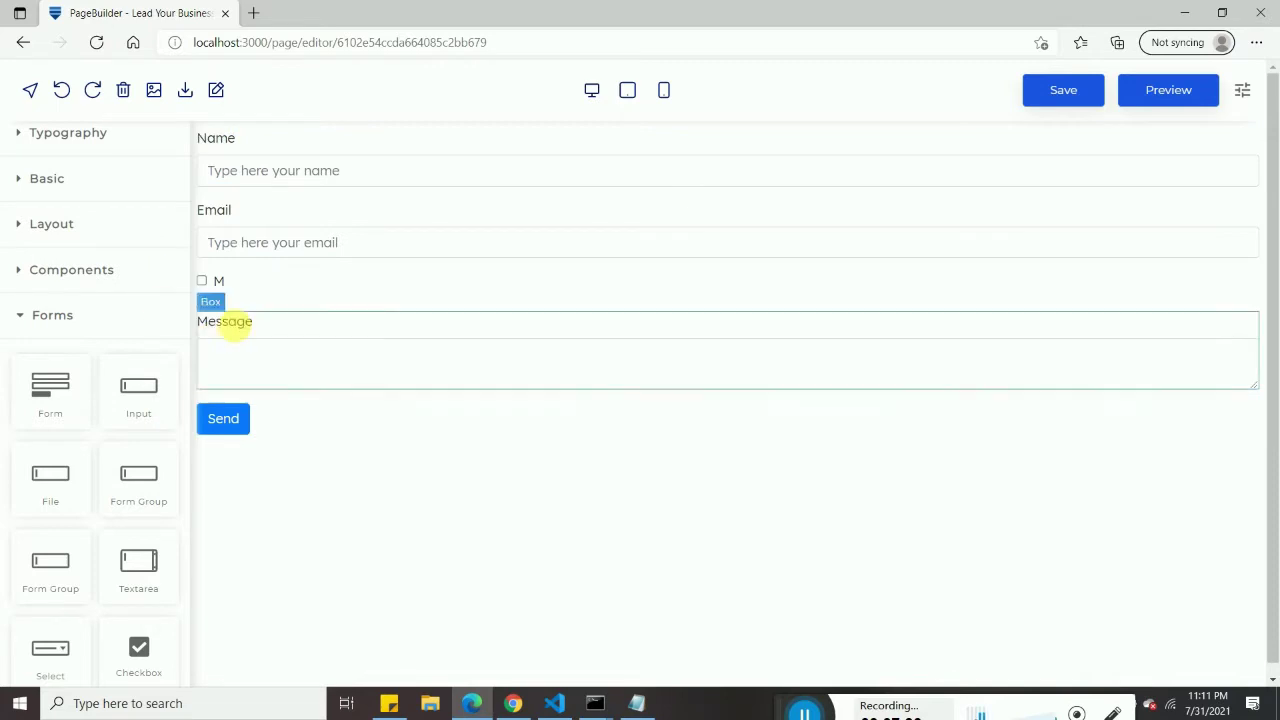
Insert a form group with a text input between the F checkbox and the Message field.
{"action": "left_click", "coordinate": [303, 170]}
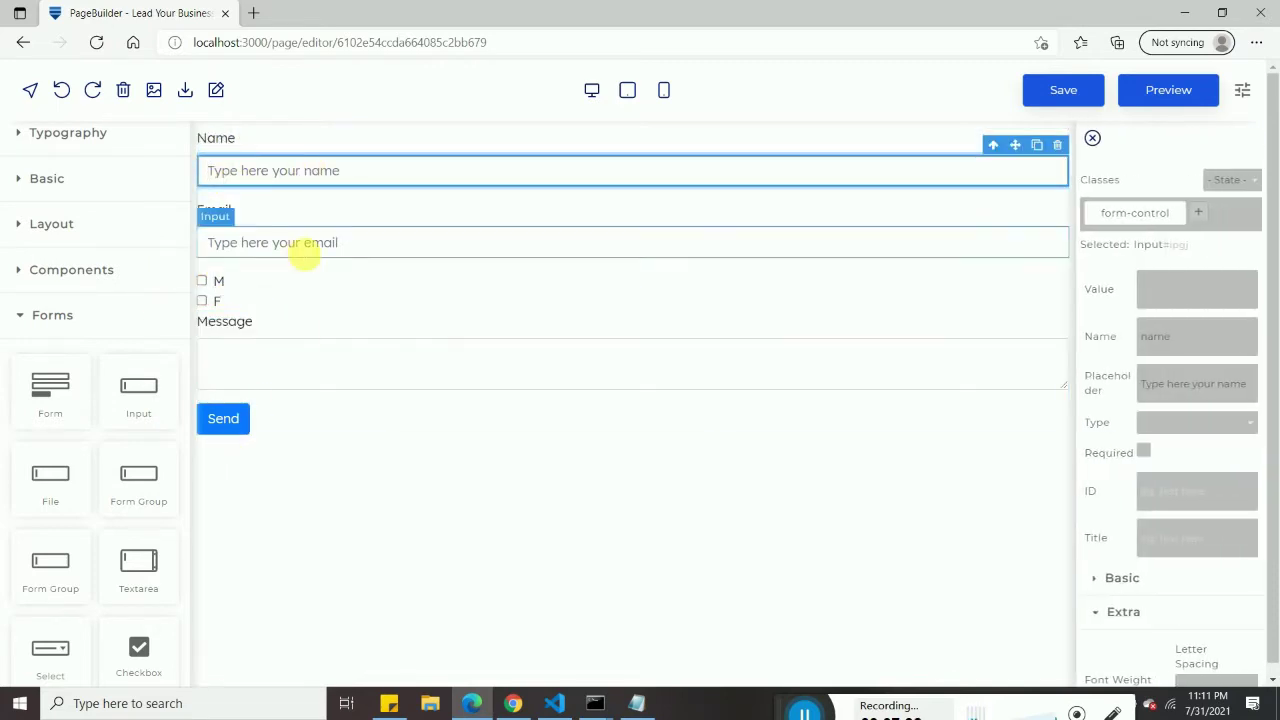
{"action": "left_click", "coordinate": [1121, 137]}
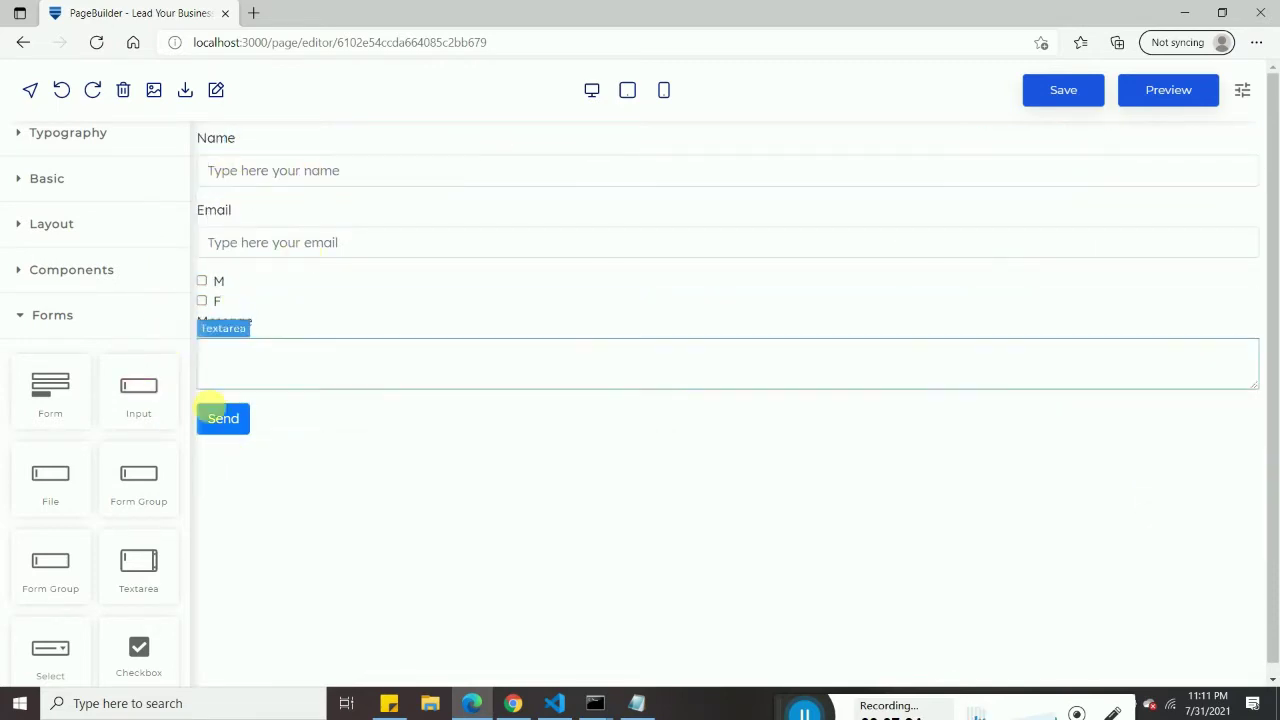
{"action": "mouse_move", "coordinate": [135, 480]}
{"action": "left_mouse_down"}
{"action": "mouse_move", "coordinate": [329, 511]}
{"action": "mouse_move", "coordinate": [443, 309]}
{"action": "left_mouse_up"}
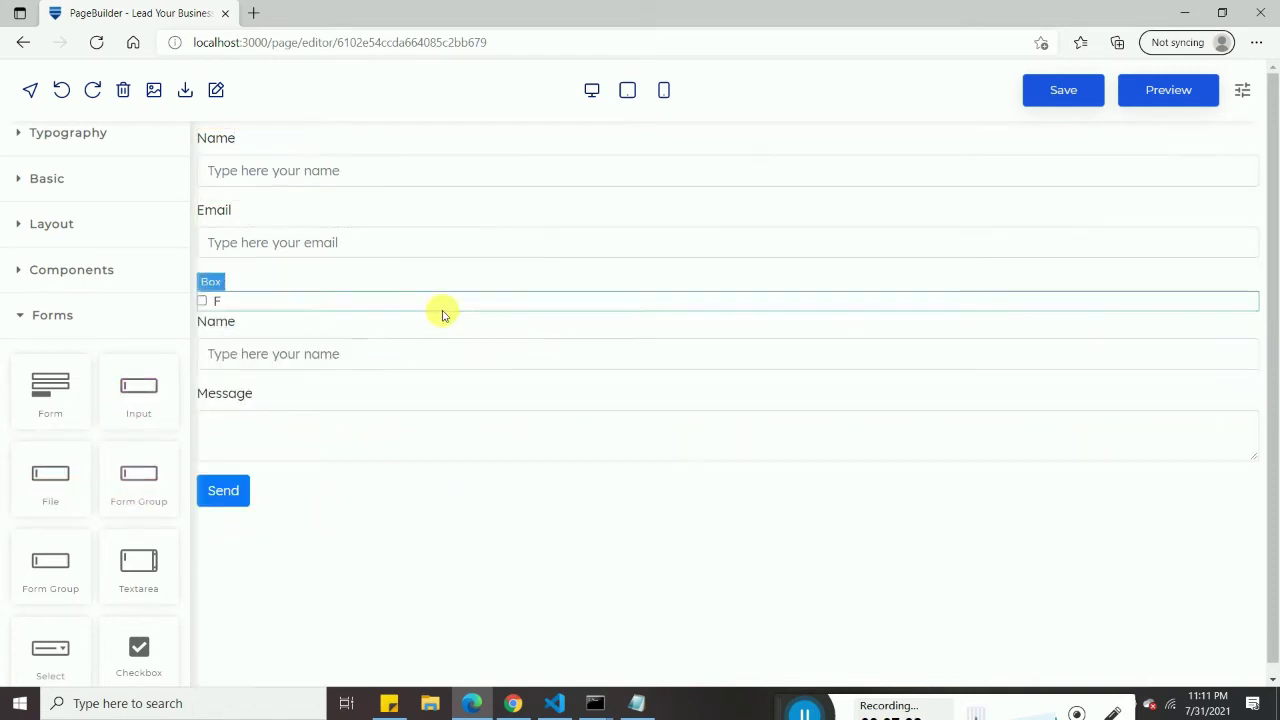
Change the label of the inserted form group above the Message field to "Phone".
{"action": "left_click", "coordinate": [224, 328]}
{"action": "double_click", "coordinate": [226, 325]}
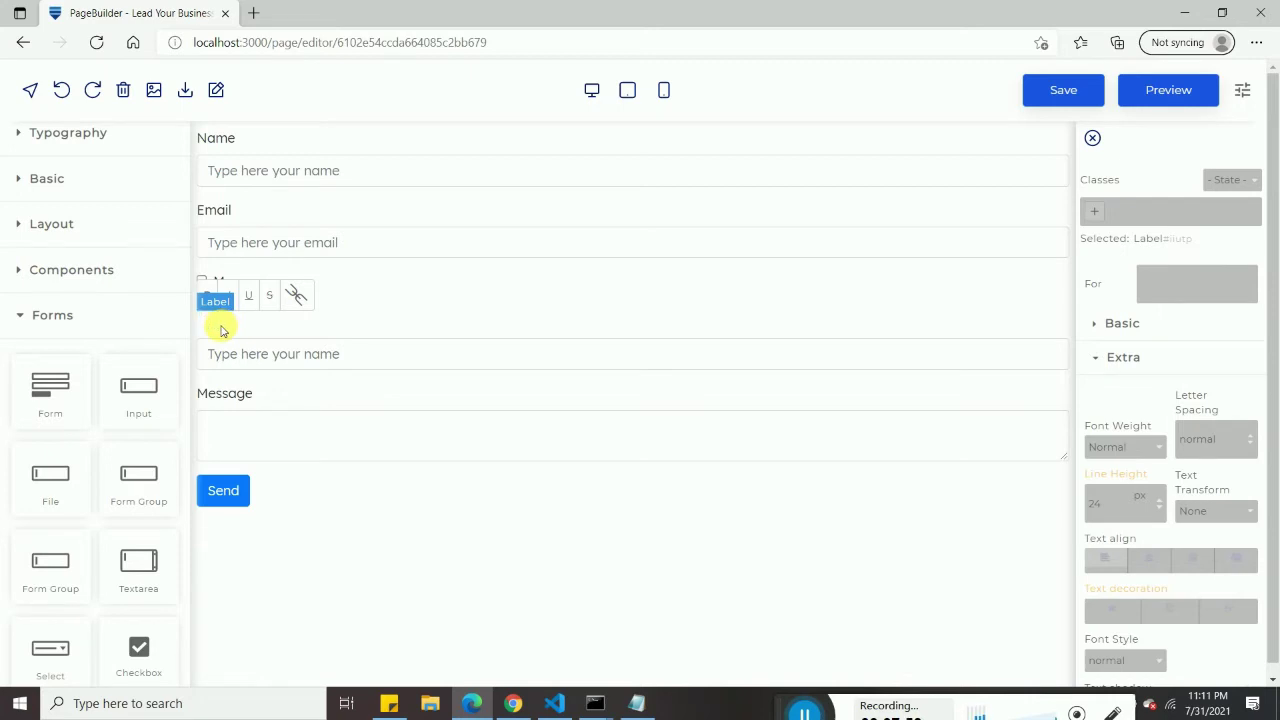
{"action": "left_click", "coordinate": [216, 327]}
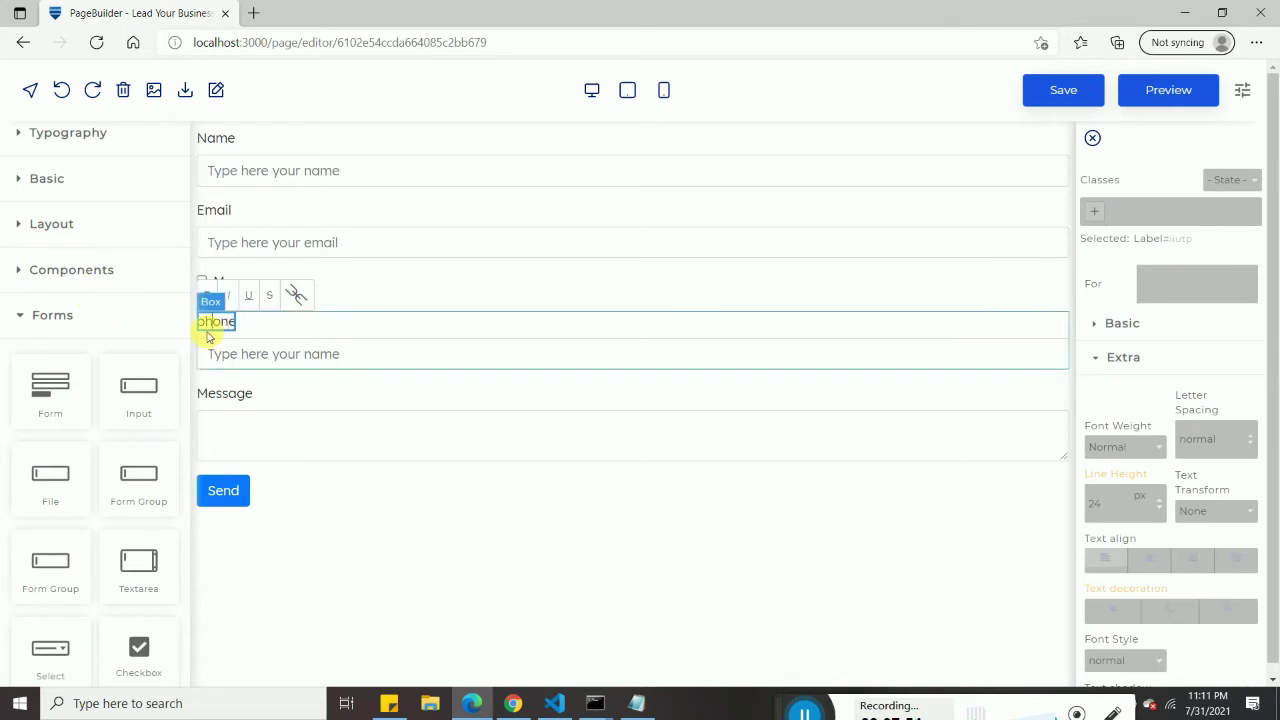
{"action": "key", "text": "BackSpace"}
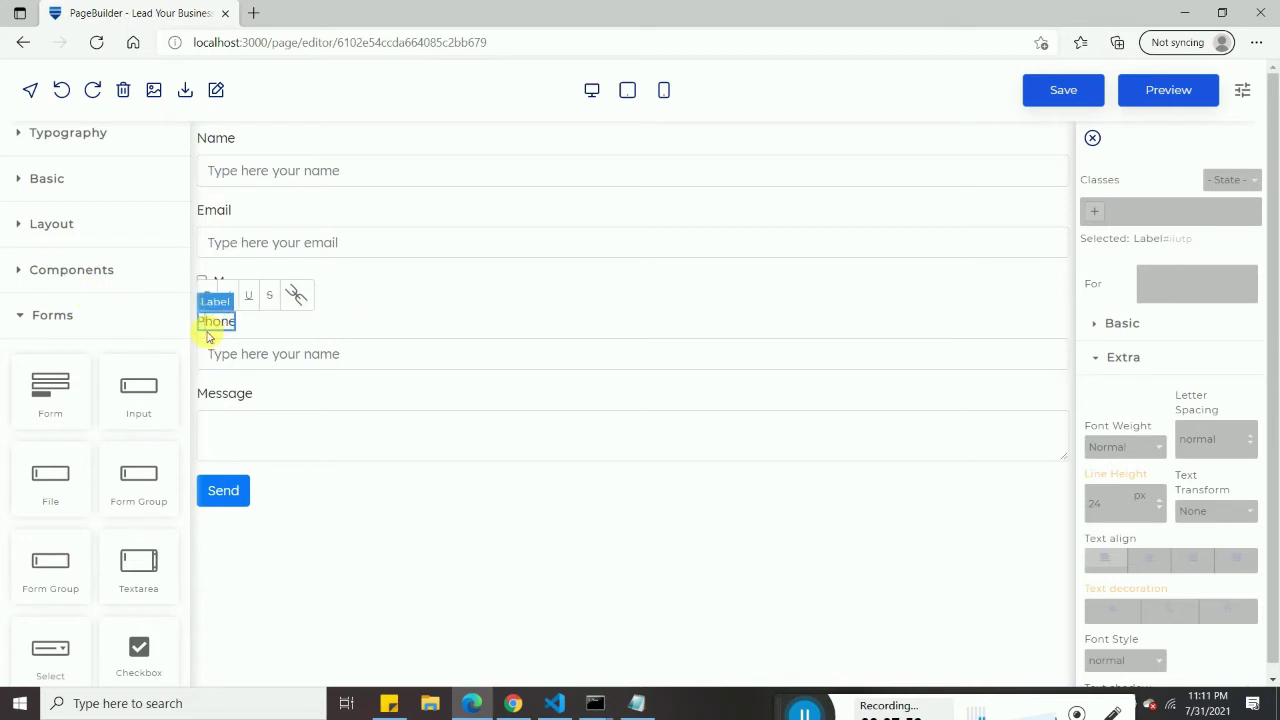
{"action": "left_click", "coordinate": [391, 316]}
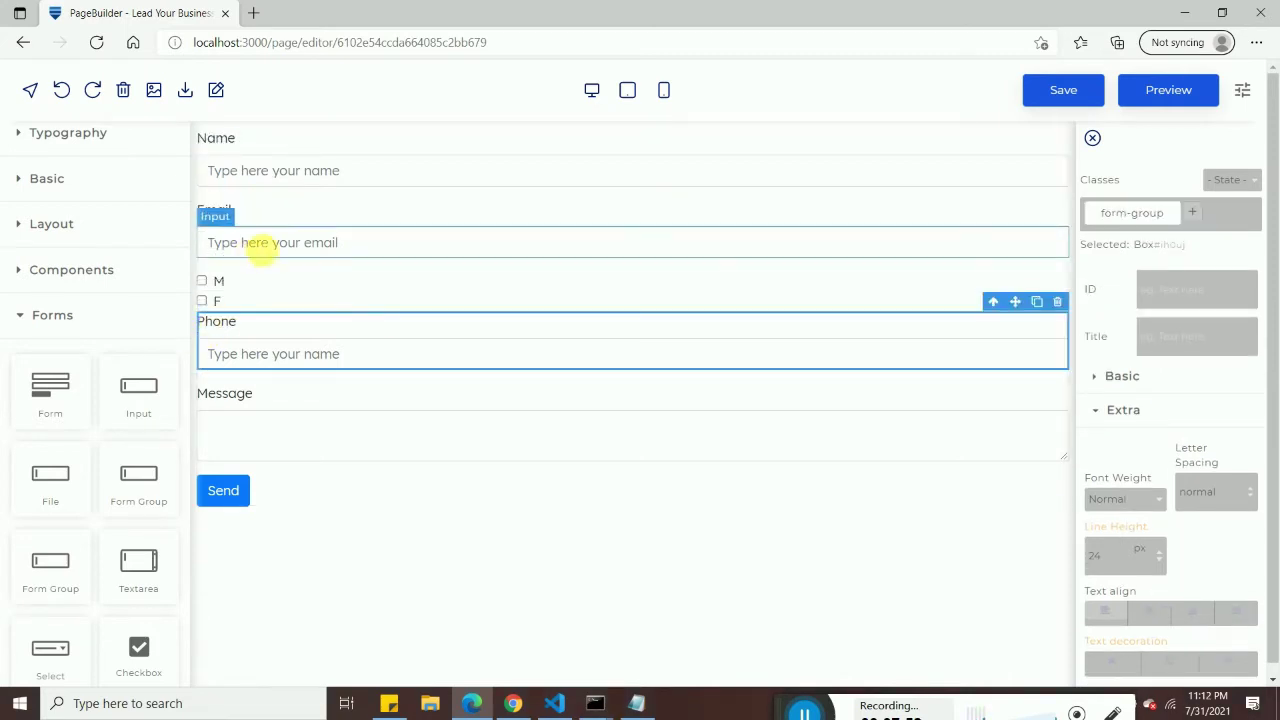
{"action": "left_click", "coordinate": [258, 250]}
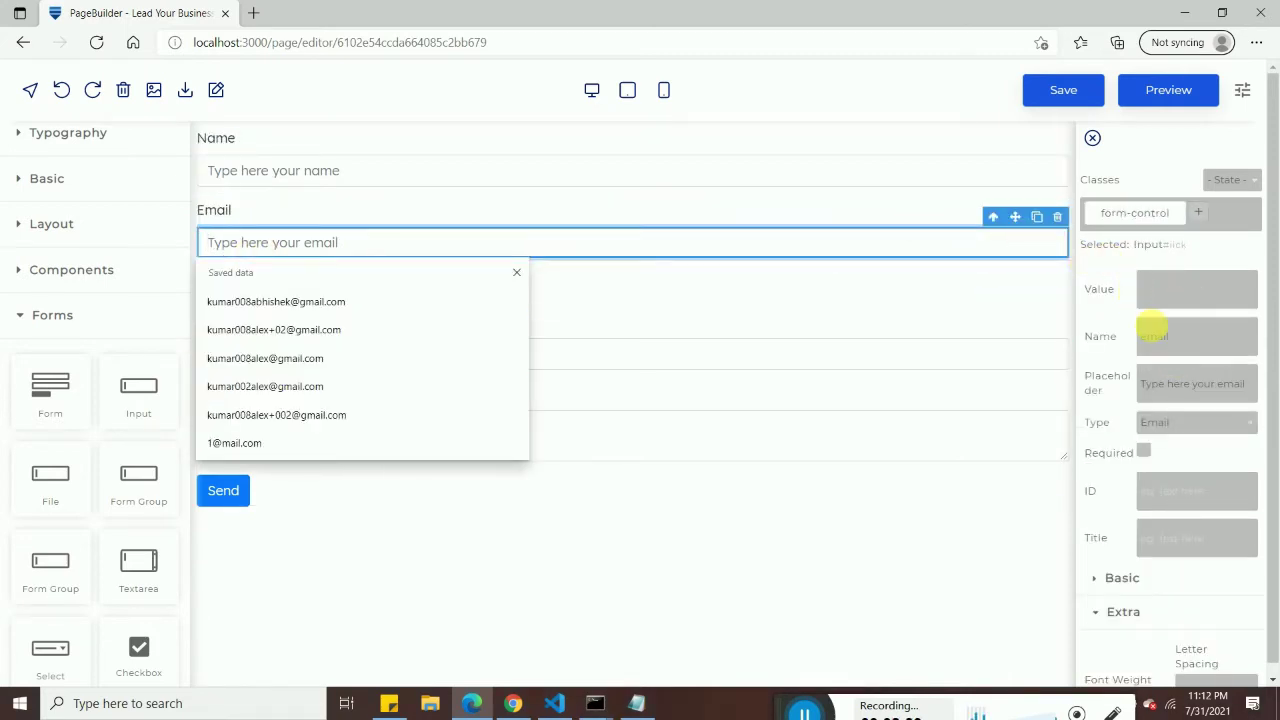
{"action": "left_click", "coordinate": [730, 360]}
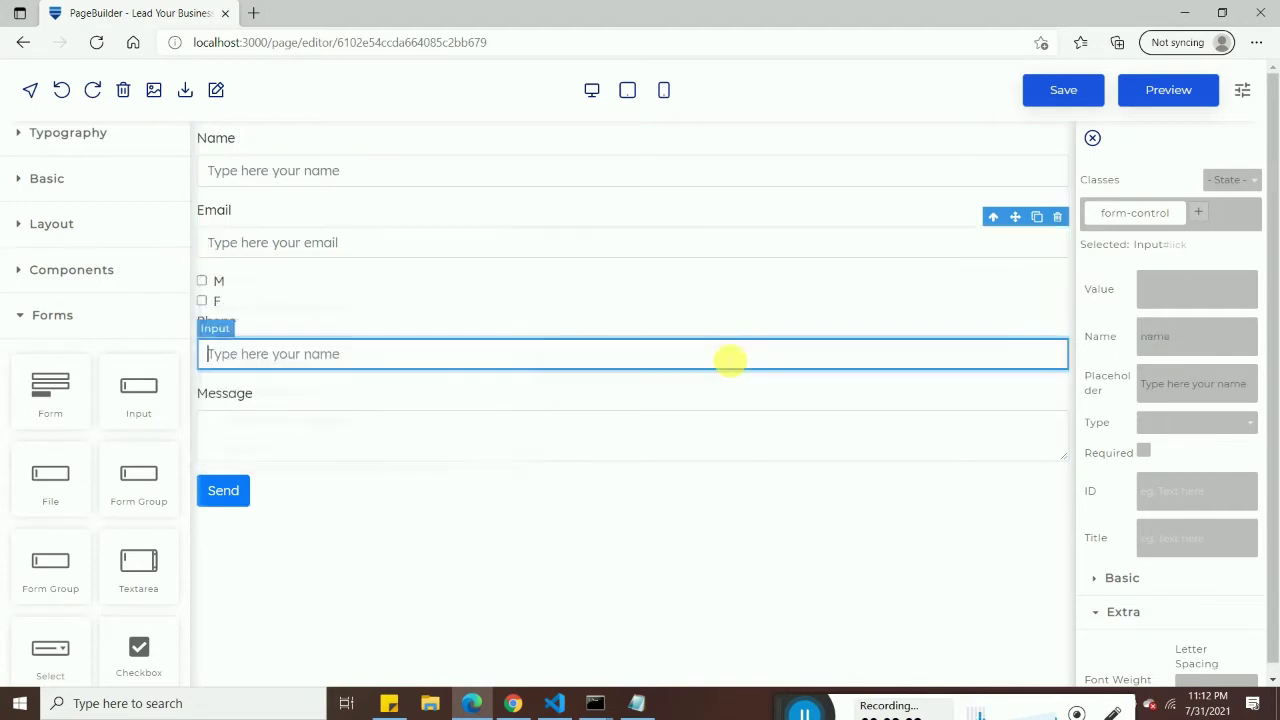
{"action": "mouse_move", "coordinate": [1182, 342]}
{"action": "left_mouse_down"}
{"action": "mouse_move", "coordinate": [1102, 344]}
{"action": "mouse_move", "coordinate": [1109, 317]}
{"action": "left_mouse_up"}
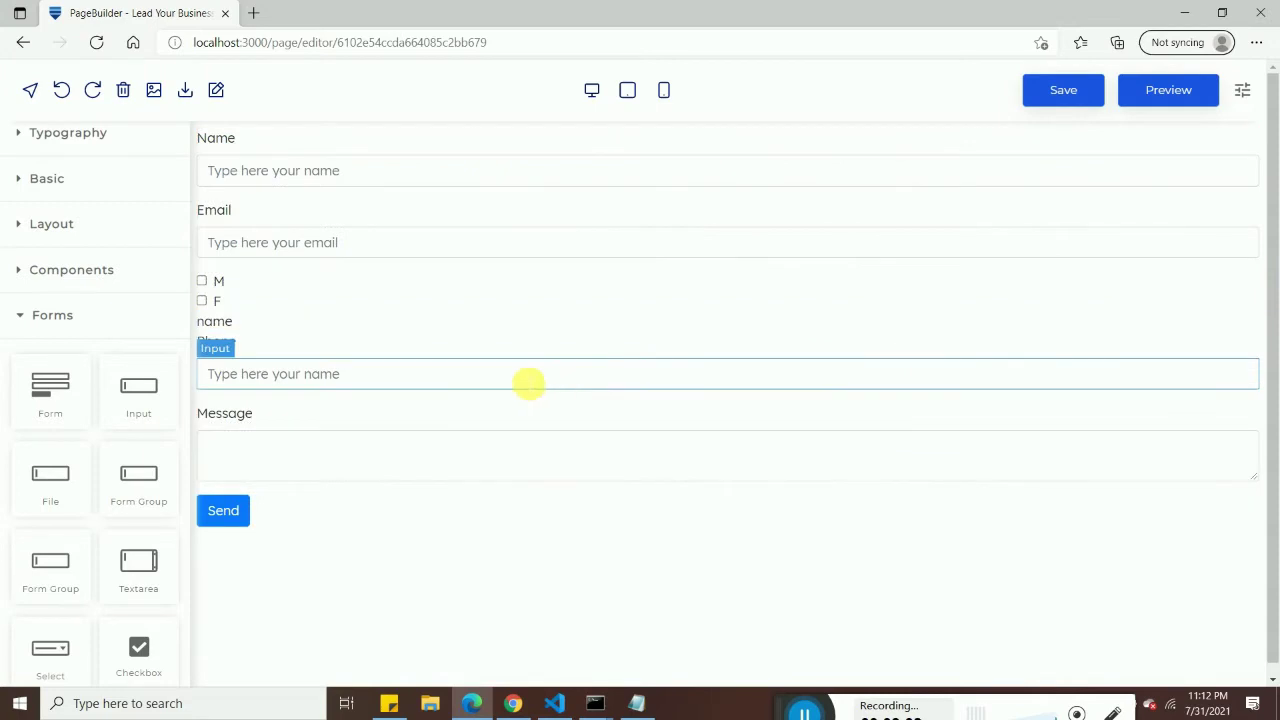
{"action": "key", "text": "ctrl+z"}
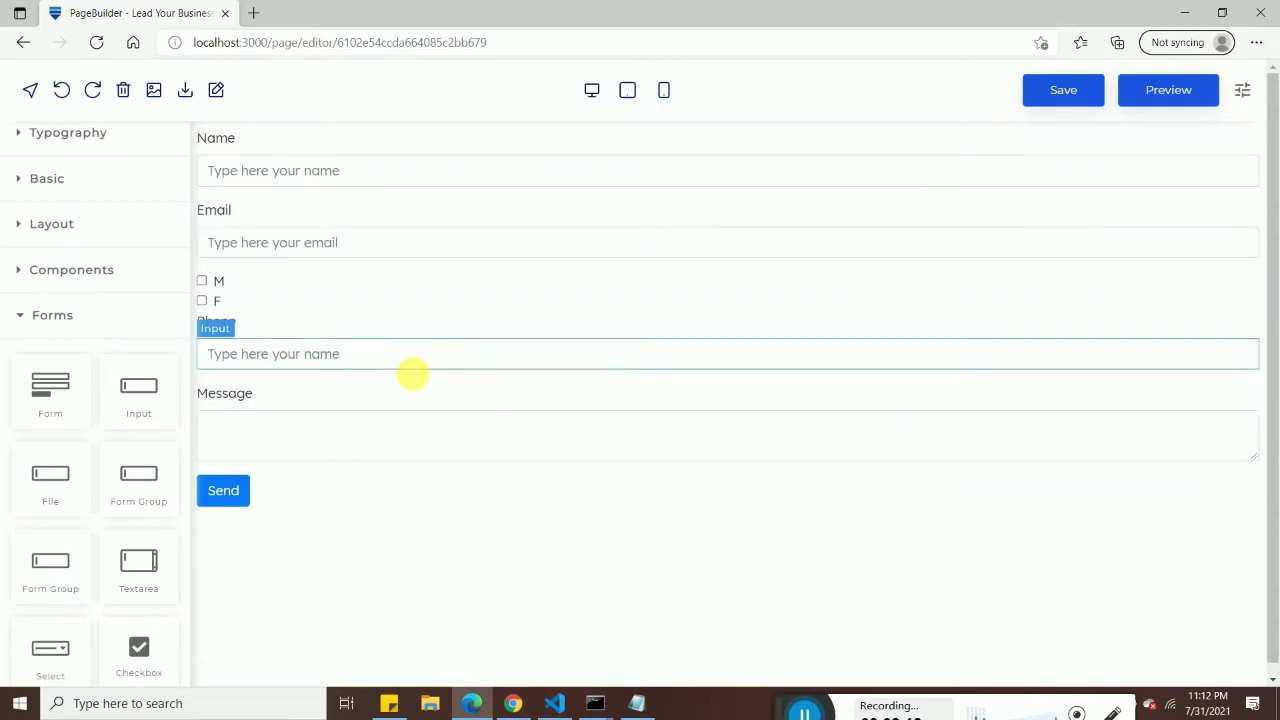
Set the Name attribute of the Phone input to "phone" and make the input required.
{"action": "left_click", "coordinate": [416, 370]}
{"action": "left_click", "coordinate": [1207, 345]}
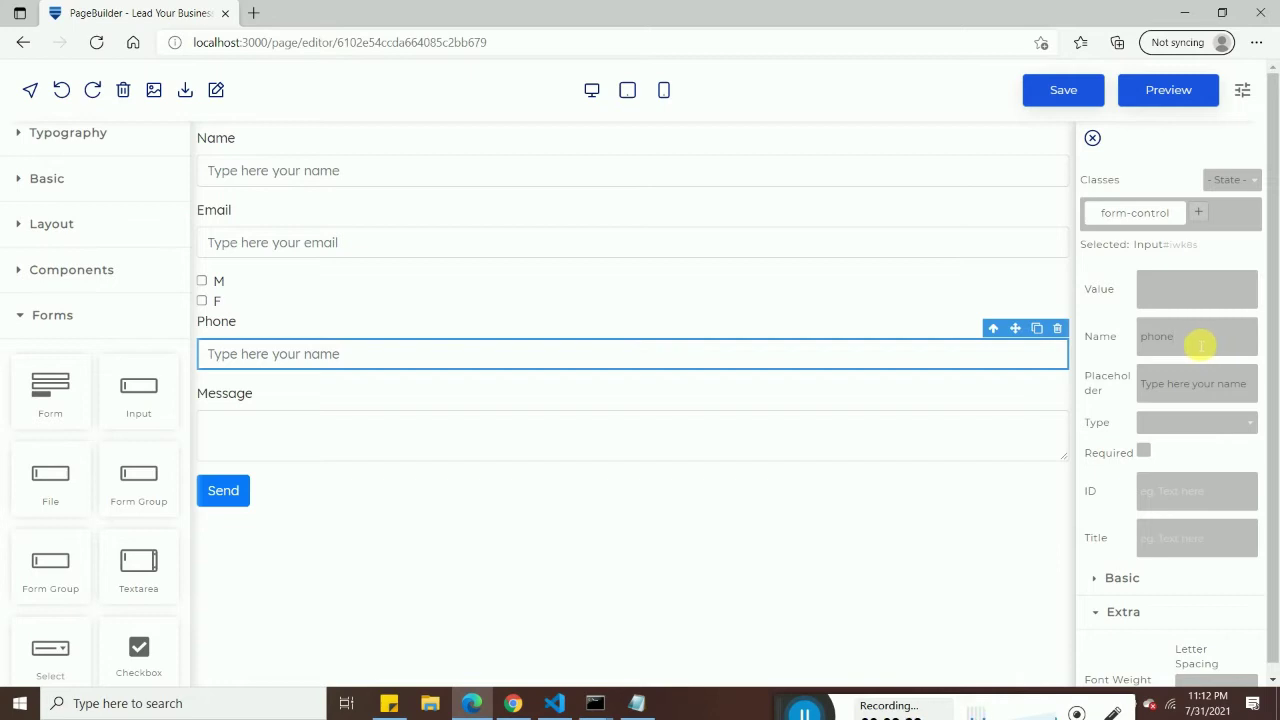
{"action": "type", "text": "on"}
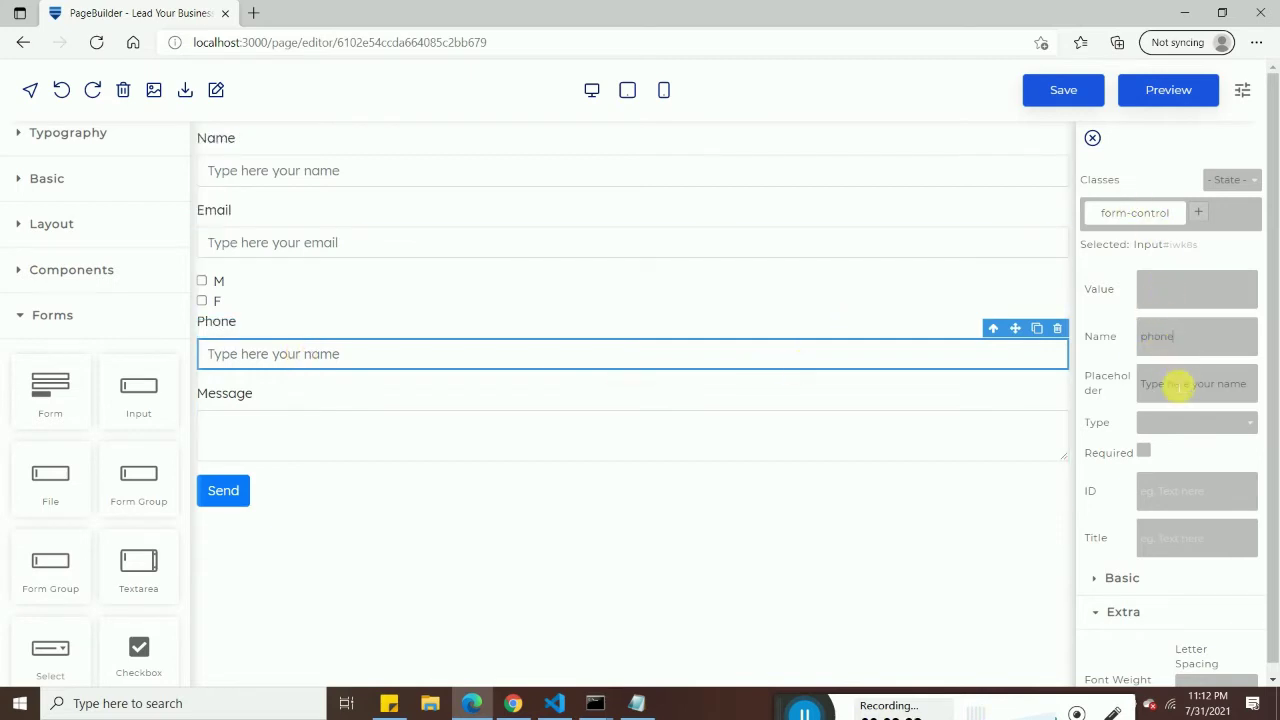
{"action": "left_click", "coordinate": [1145, 452]}
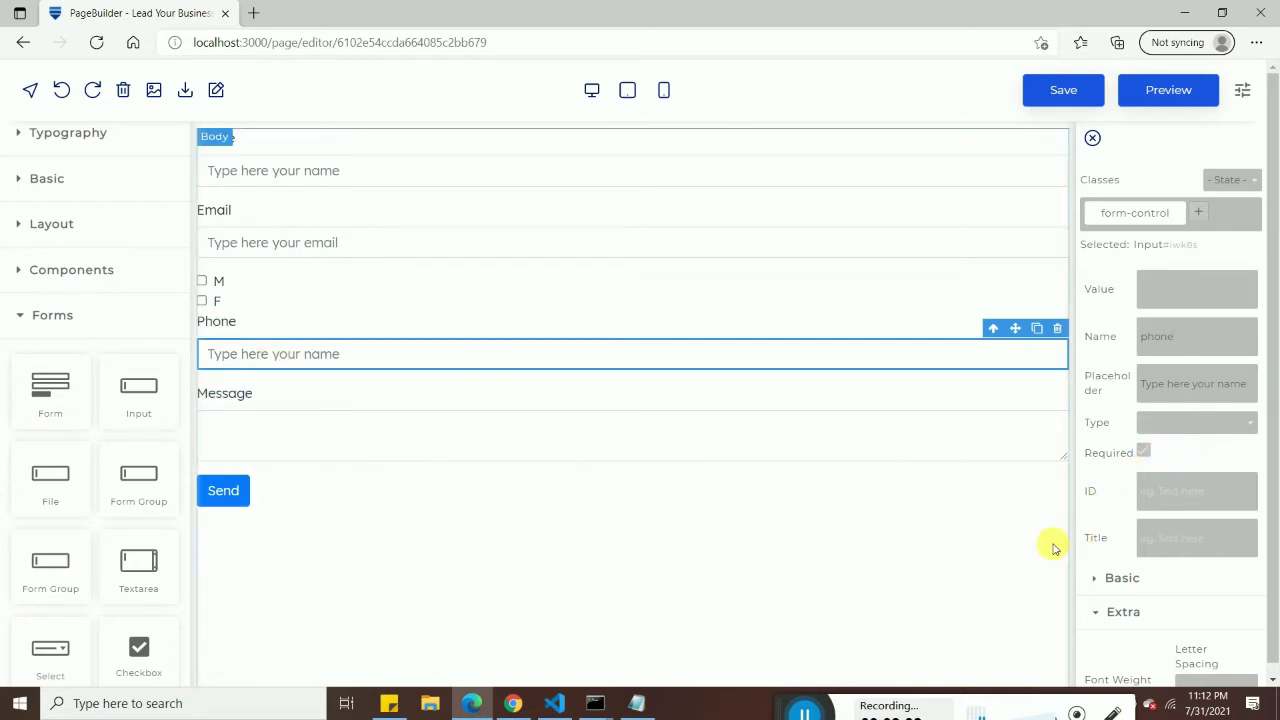
Make the Name and Email inputs of the form required.
{"action": "left_click", "coordinate": [305, 178]}
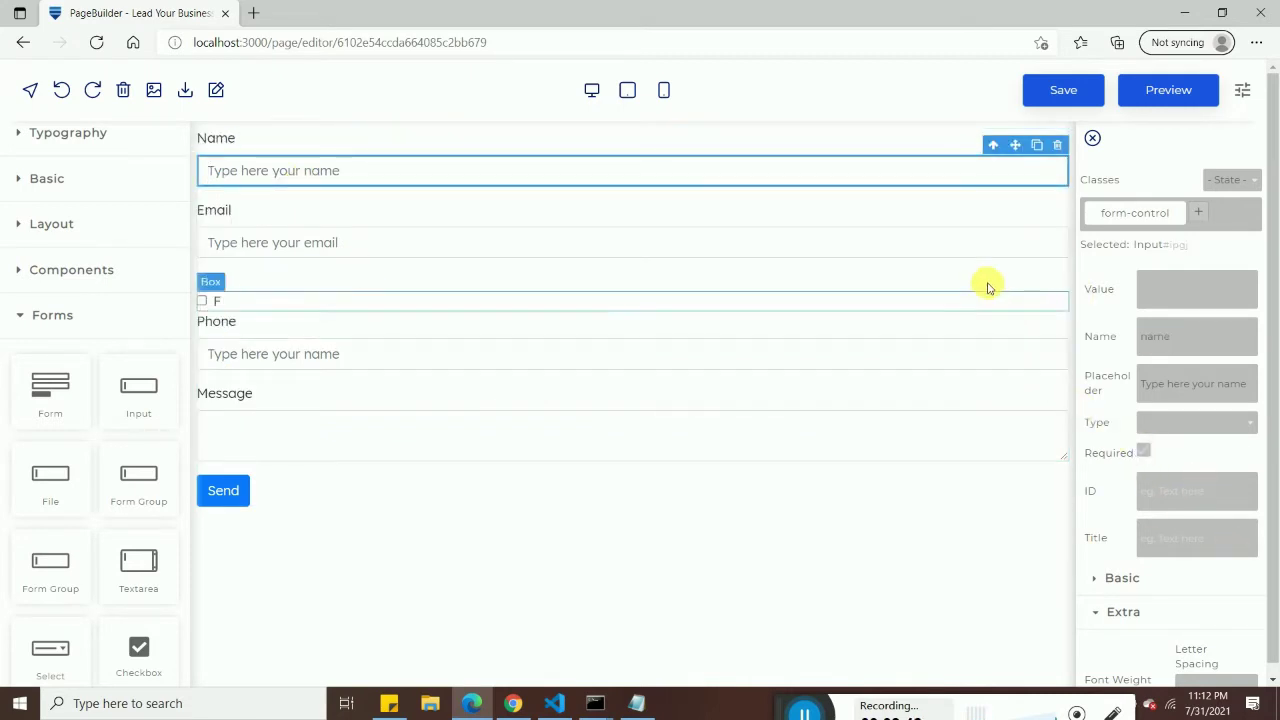
{"action": "left_click", "coordinate": [986, 248]}
{"action": "left_click", "coordinate": [1145, 452]}
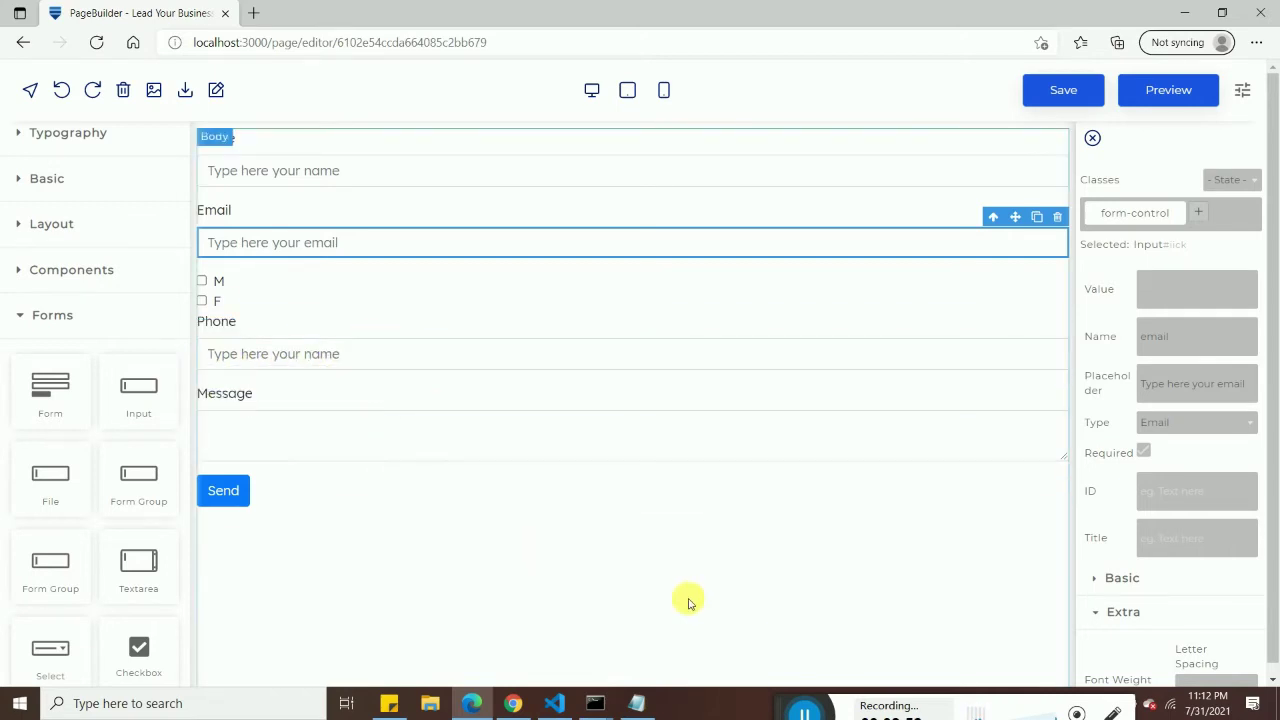
Save the page and test the required fields by submitting the empty form in the live preview.
{"action": "left_click", "coordinate": [1068, 94]}
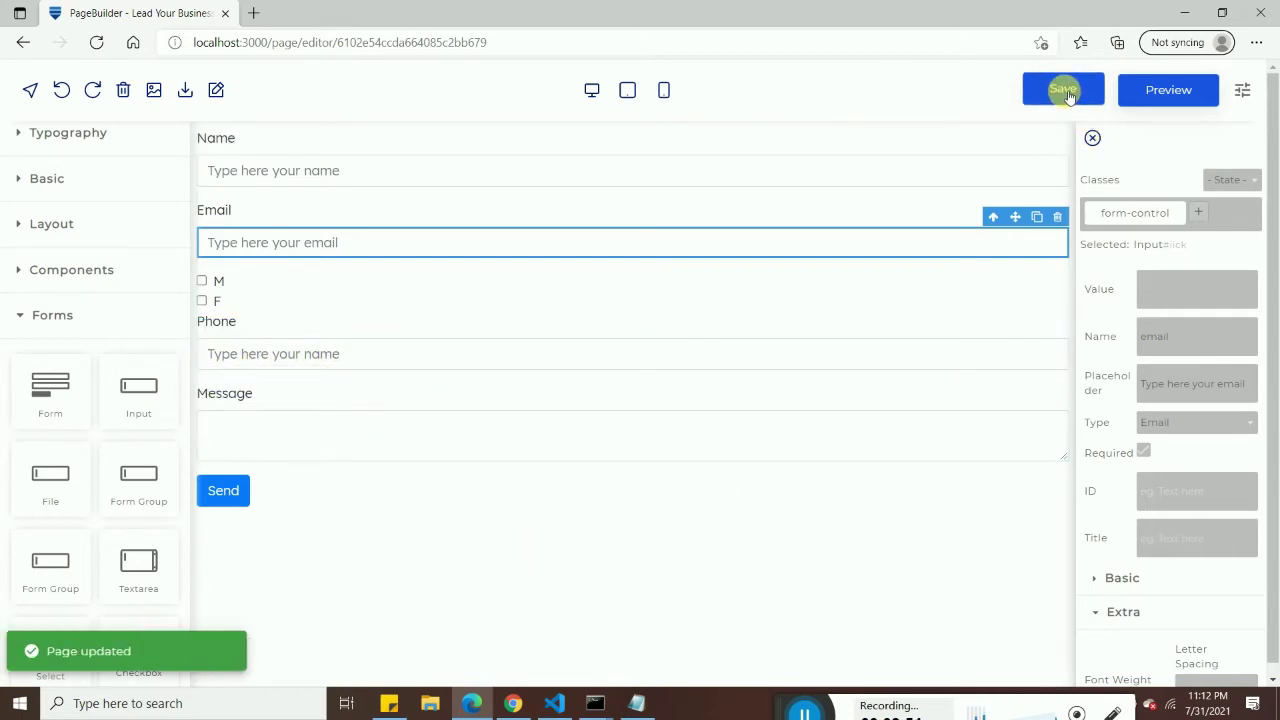
{"action": "left_click", "coordinate": [1170, 88]}
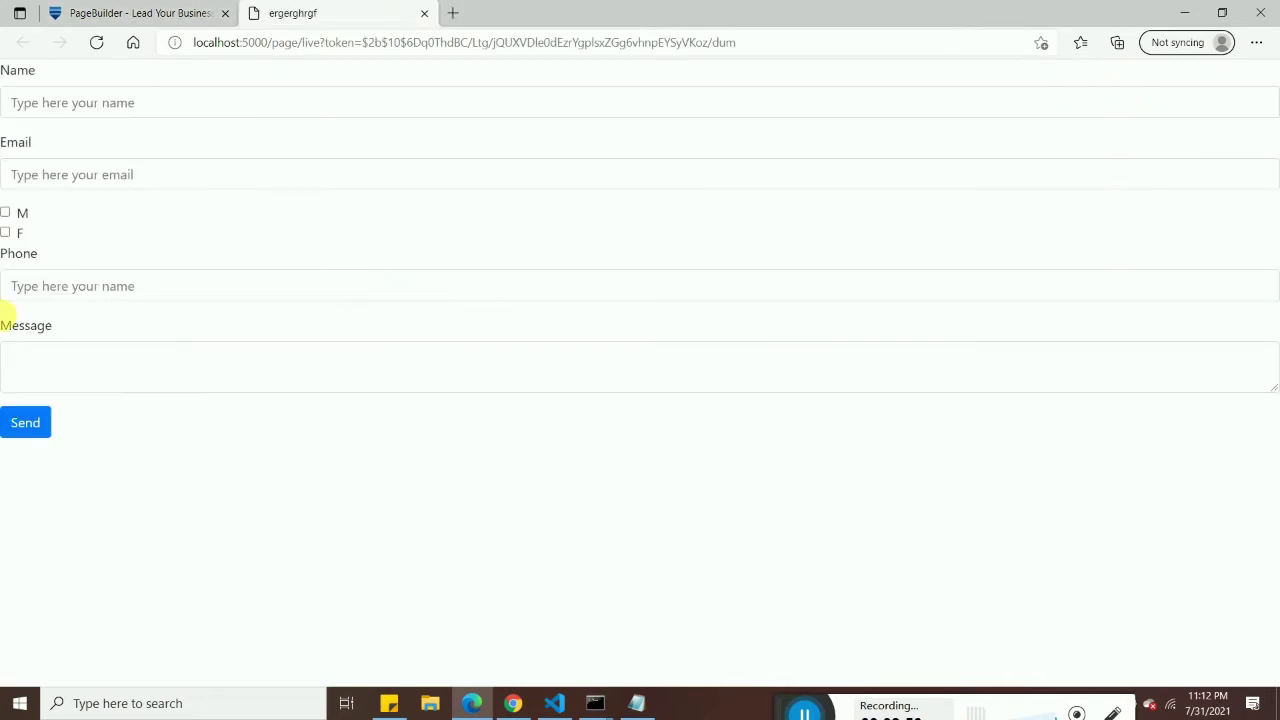
{"action": "left_click", "coordinate": [16, 430]}
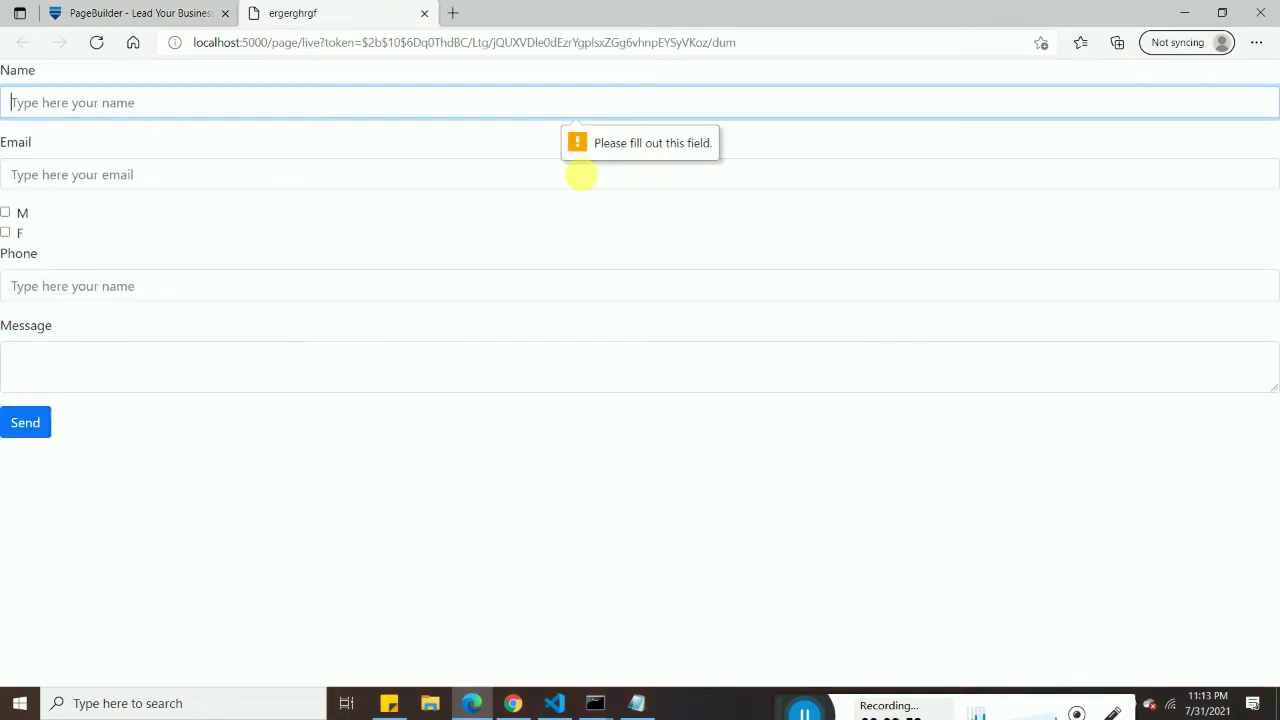
Return to the page editor and set the whole form's Method to POST.
{"action": "left_click", "coordinate": [162, 12]}
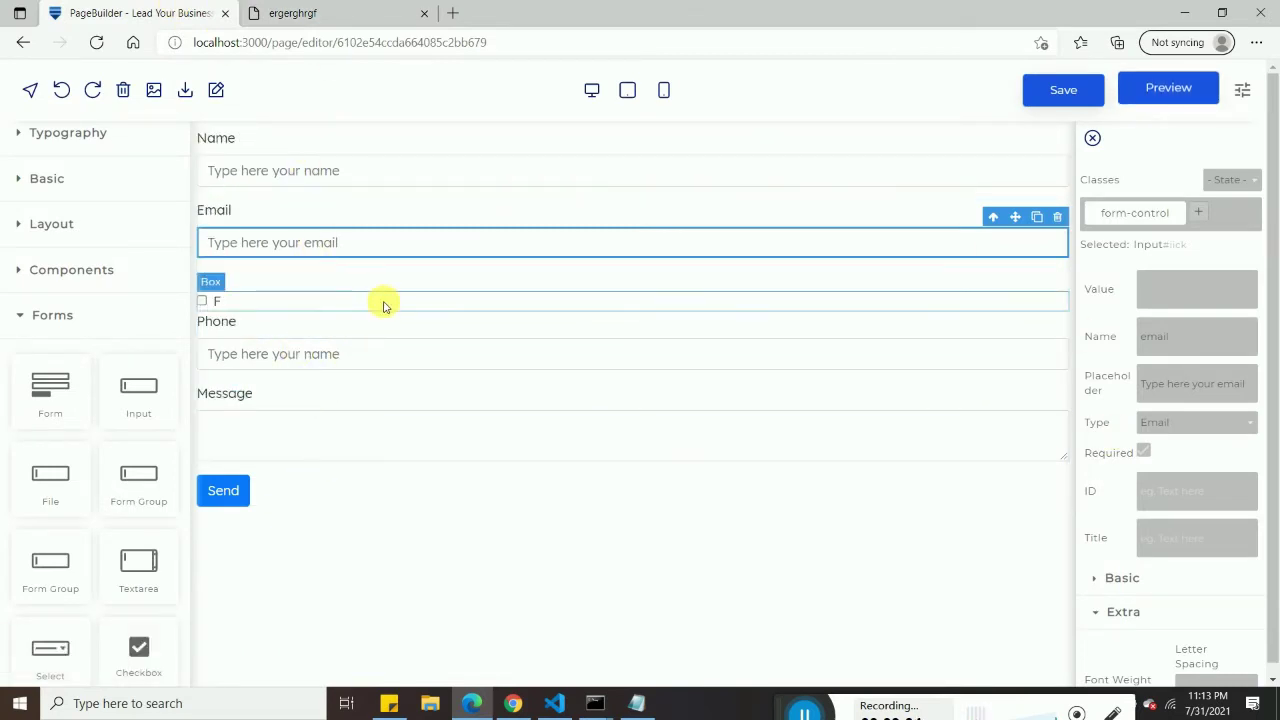
{"action": "left_click", "coordinate": [406, 273]}
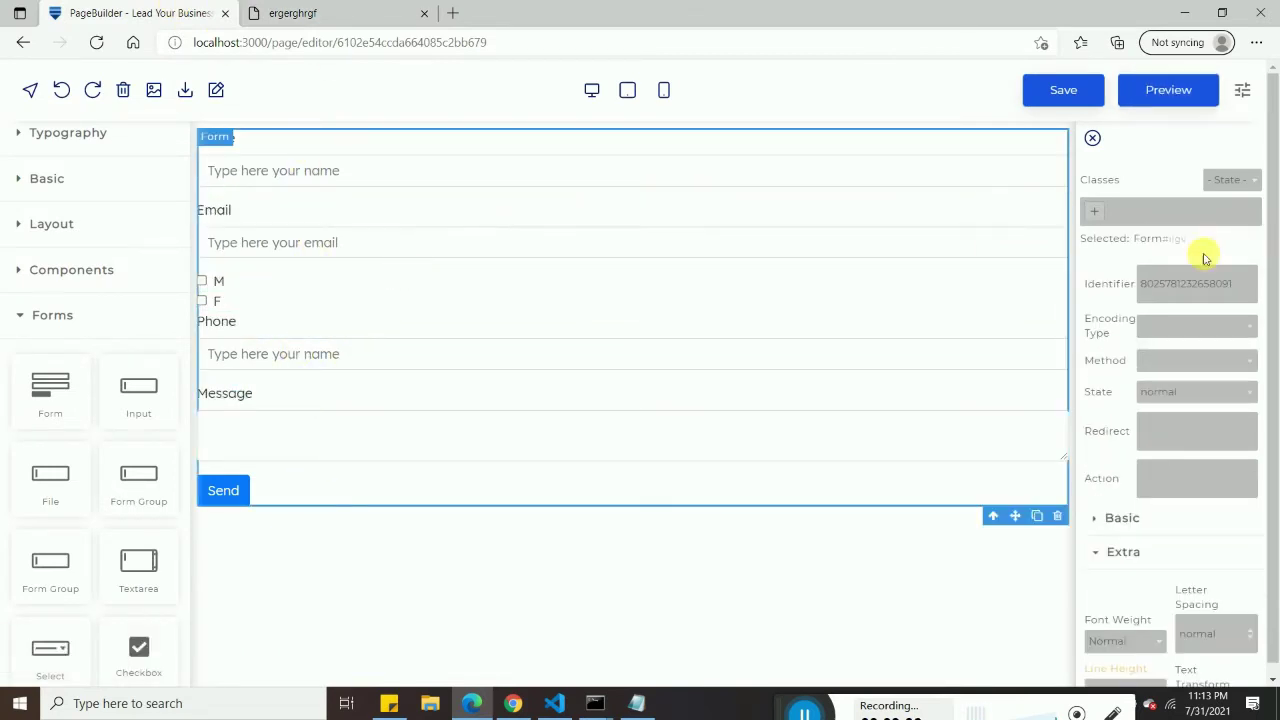
{"action": "left_click", "coordinate": [1172, 361]}
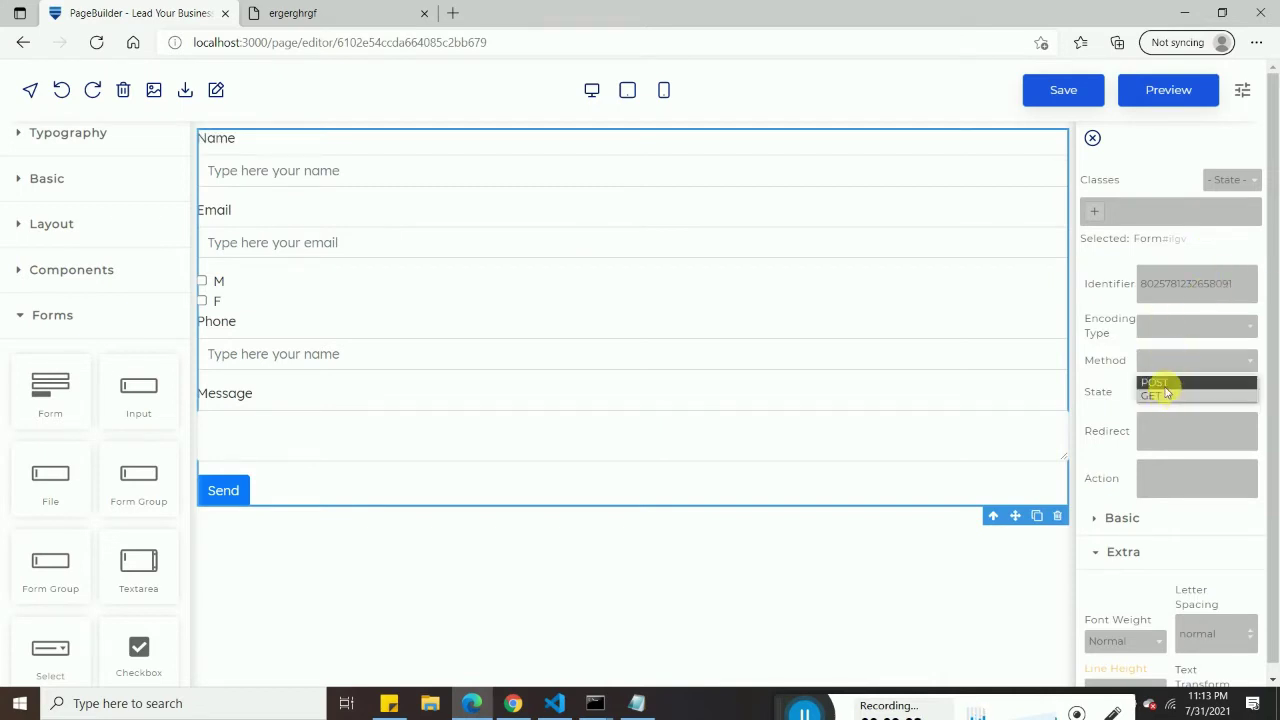
{"action": "left_click", "coordinate": [1164, 382]}
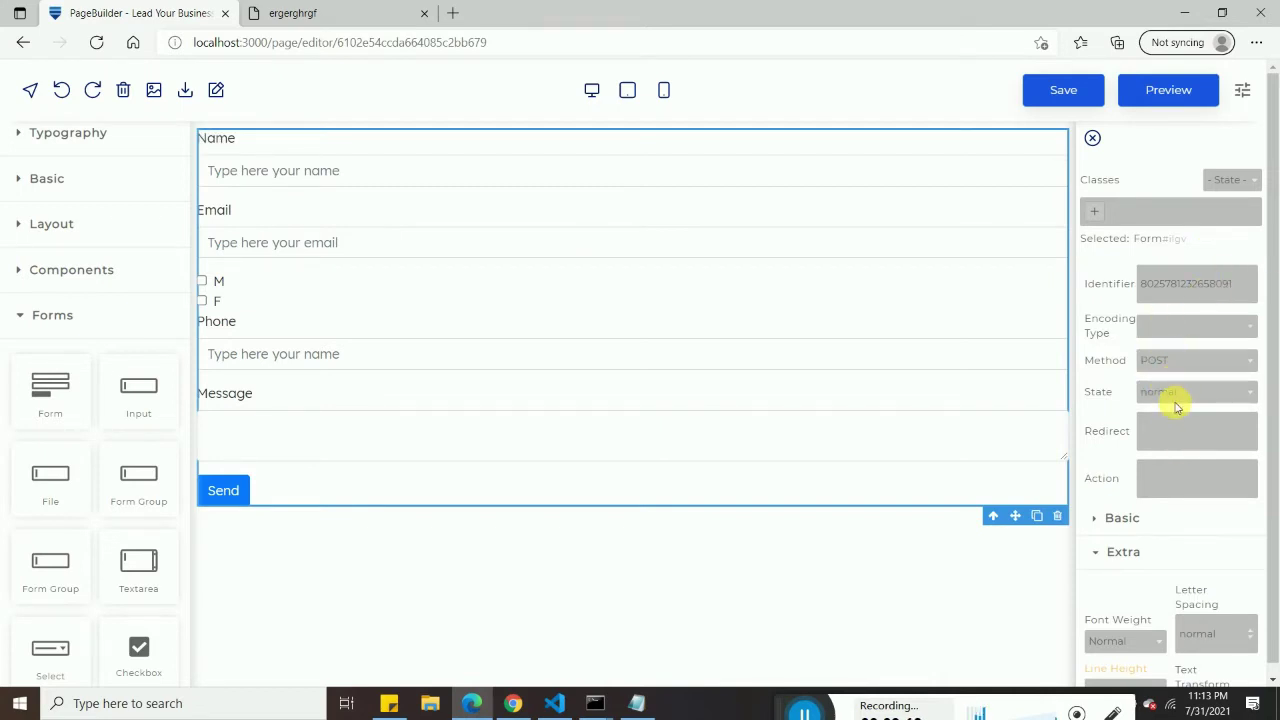
Check the form's success message by switching its State to success, and return the State to normal.
{"action": "left_click", "coordinate": [1178, 400]}
{"action": "left_click", "coordinate": [1171, 427]}
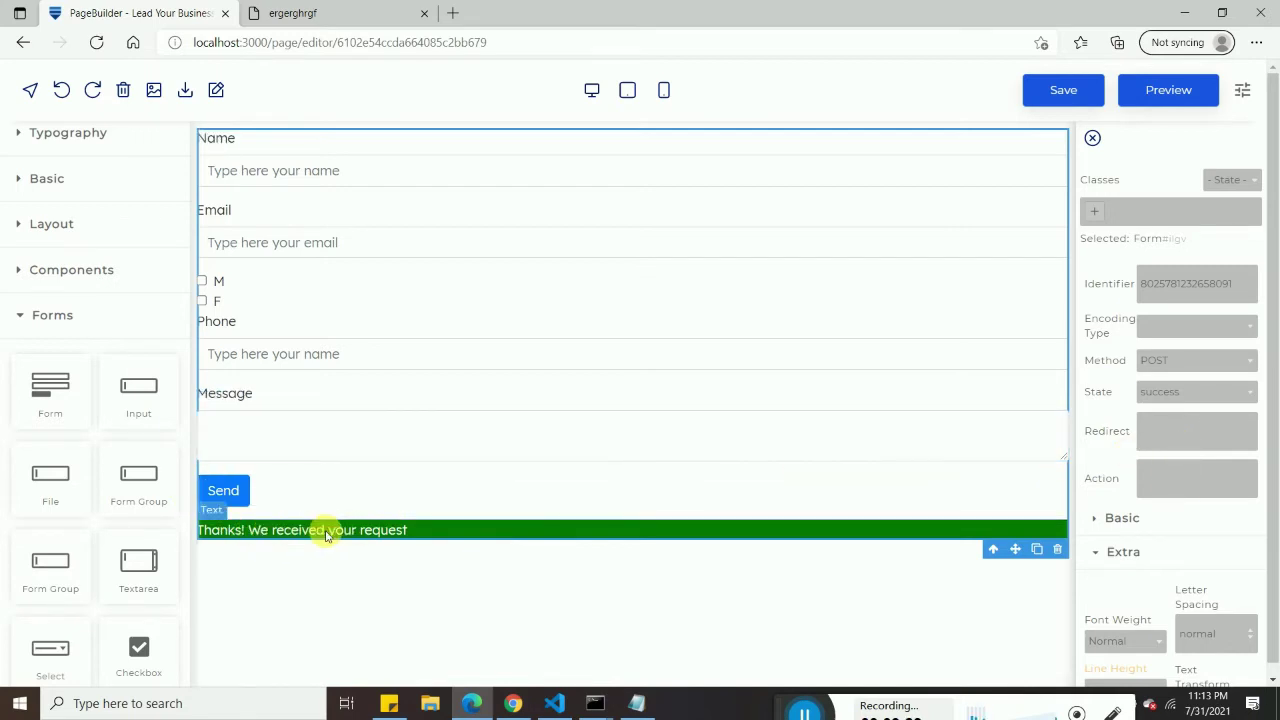
{"action": "left_click", "coordinate": [1168, 393]}
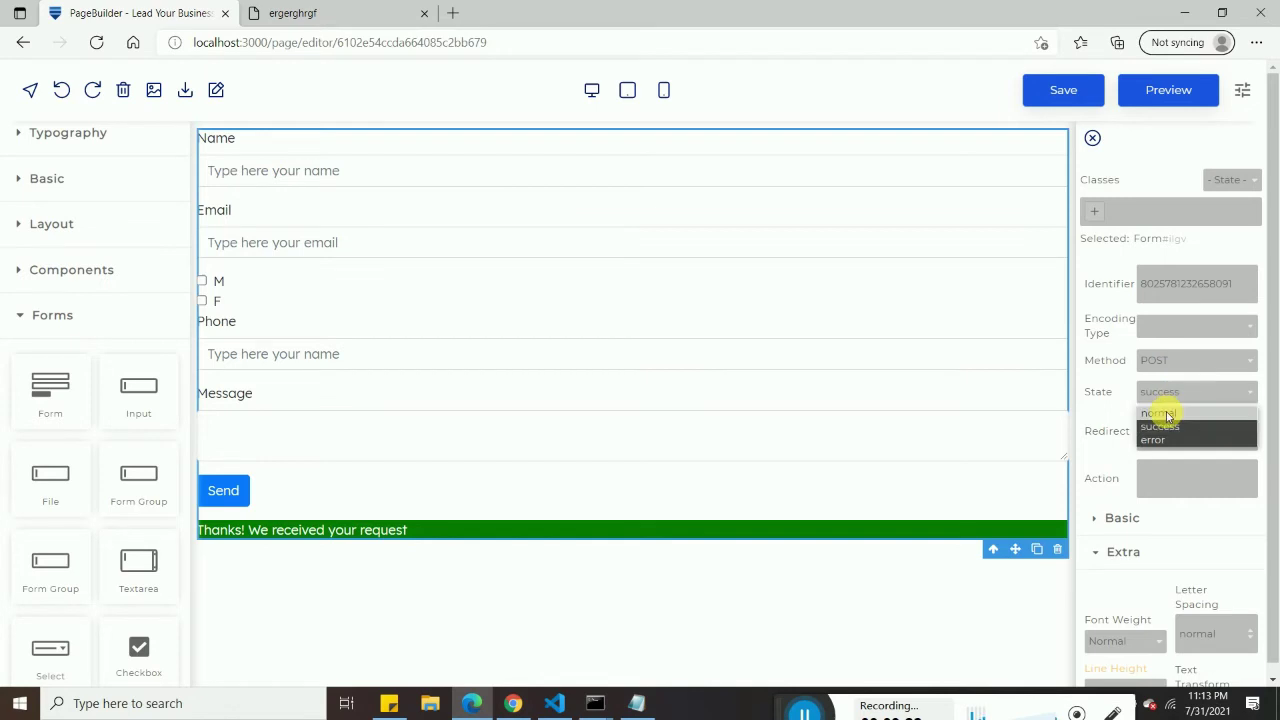
{"action": "left_click", "coordinate": [1171, 420]}
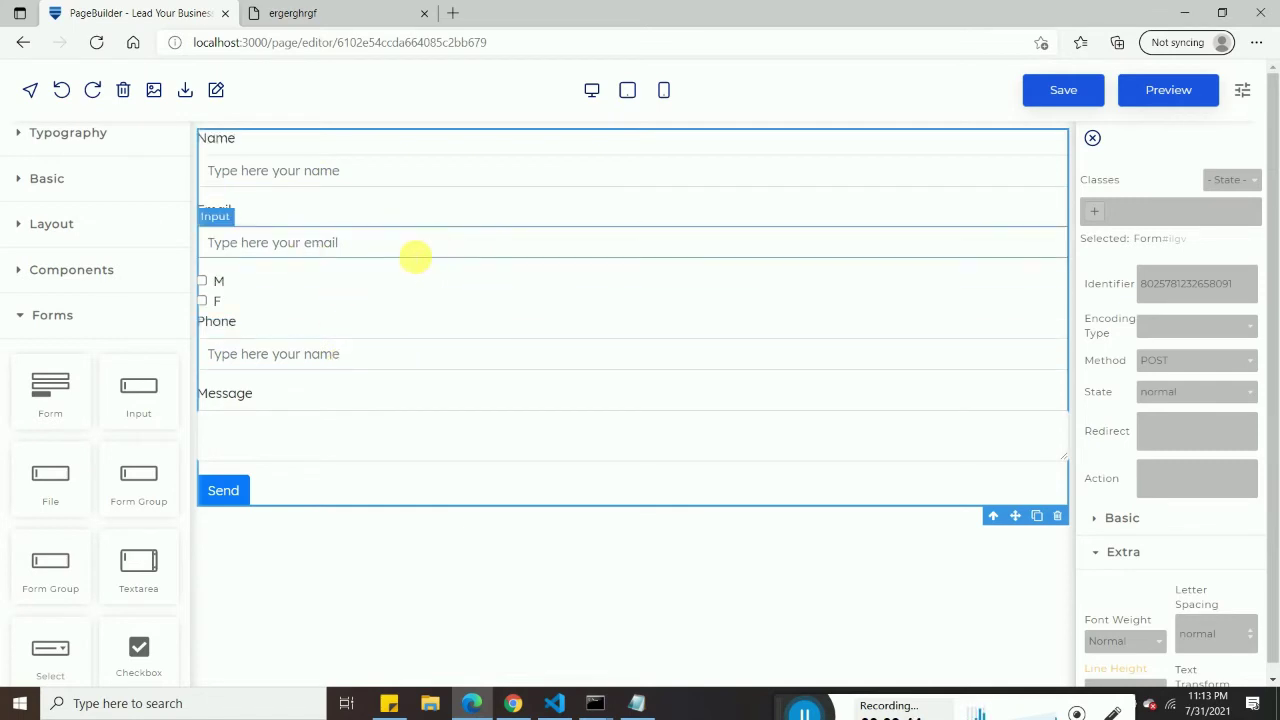
Add a background layer to the form and open the image selection for that layer.
{"action": "left_click", "coordinate": [1193, 474]}
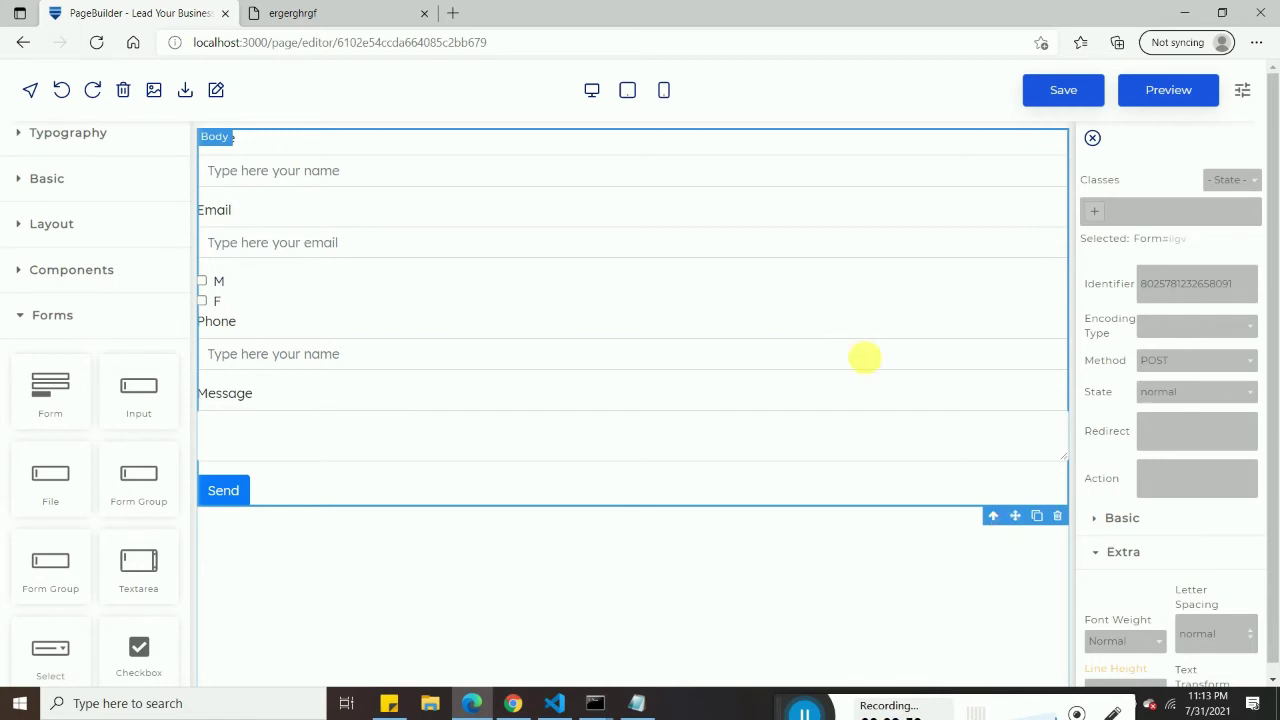
{"action": "left_click", "coordinate": [1099, 556]}
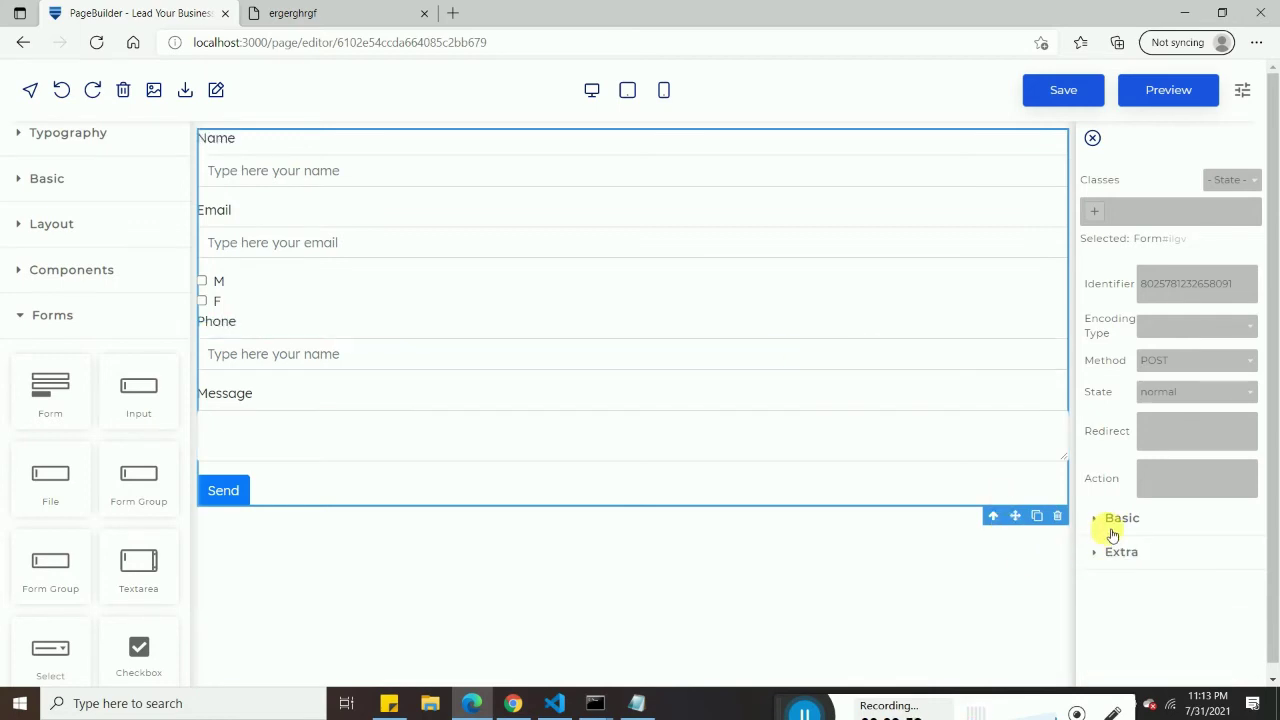
{"action": "left_click", "coordinate": [1106, 519]}
{"action": "scroll", "coordinate": [1108, 400], "scroll_direction": "down", "scroll_amount": 3}
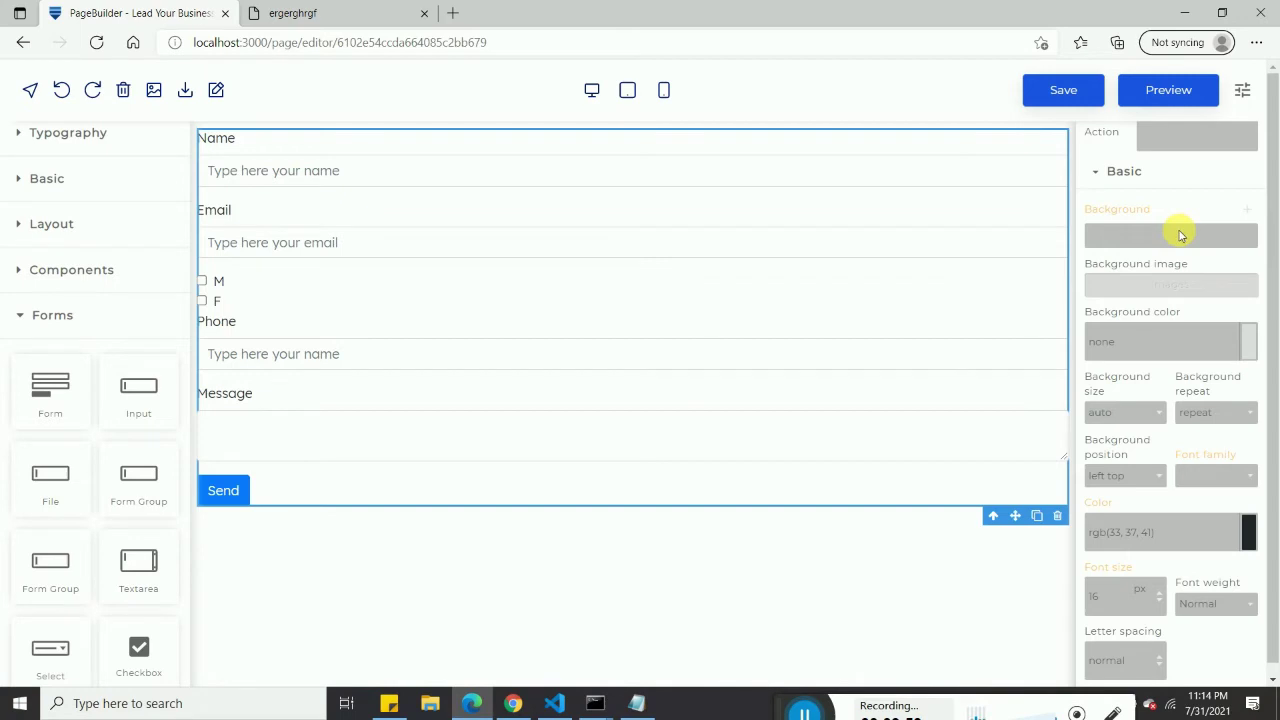
{"action": "left_click", "coordinate": [1247, 209]}
{"action": "left_click", "coordinate": [1178, 284]}
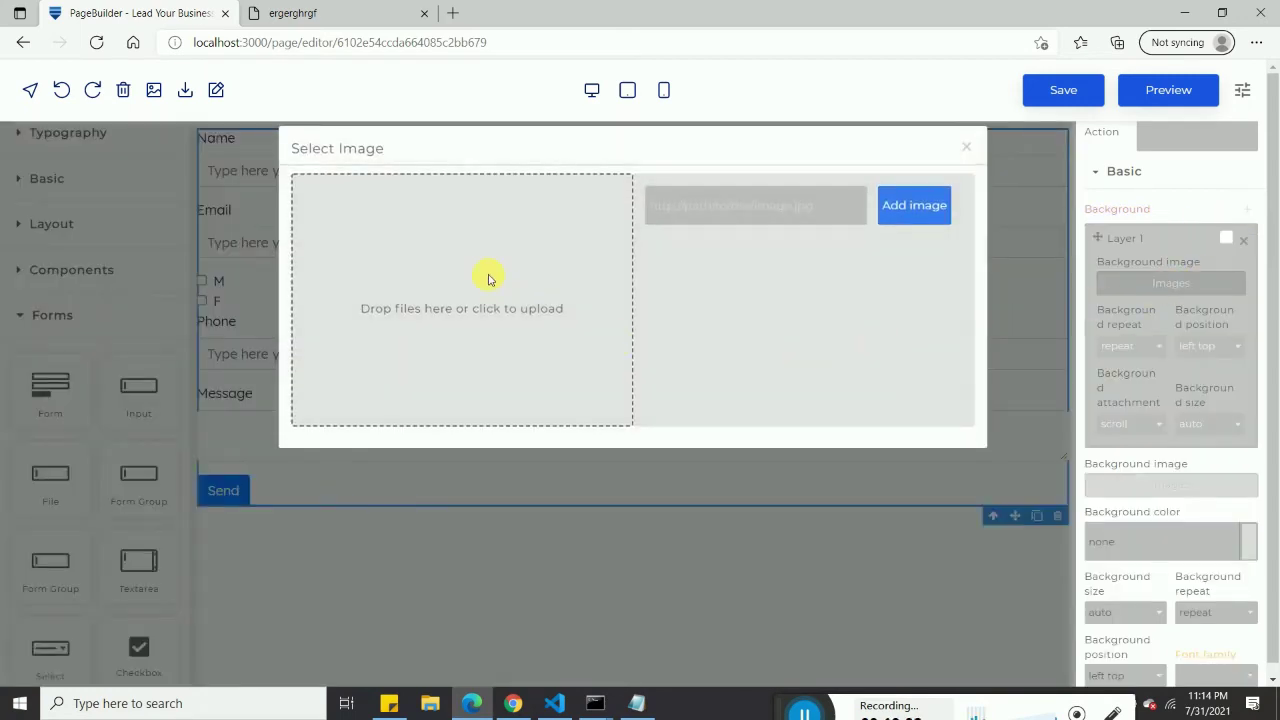
{"action": "left_click", "coordinate": [604, 243]}
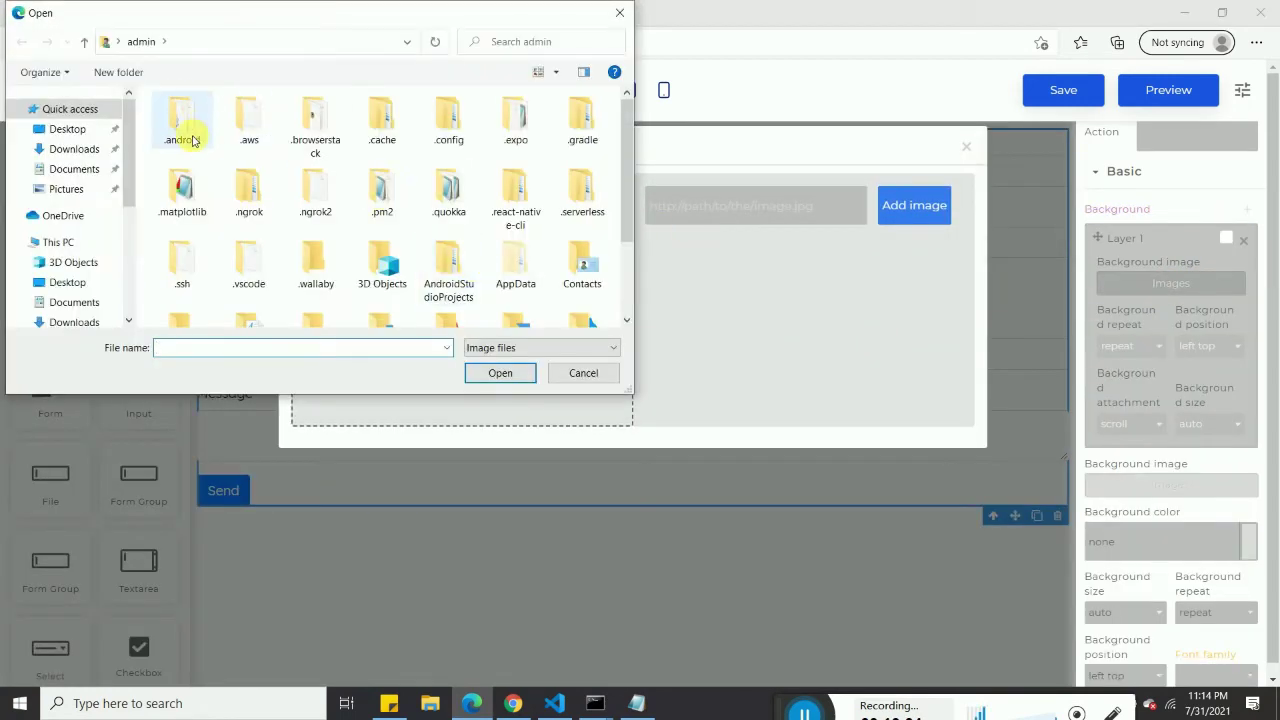
{"action": "scroll", "coordinate": [208, 222], "scroll_direction": "down", "scroll_amount": 2}
{"action": "left_click", "coordinate": [583, 372]}
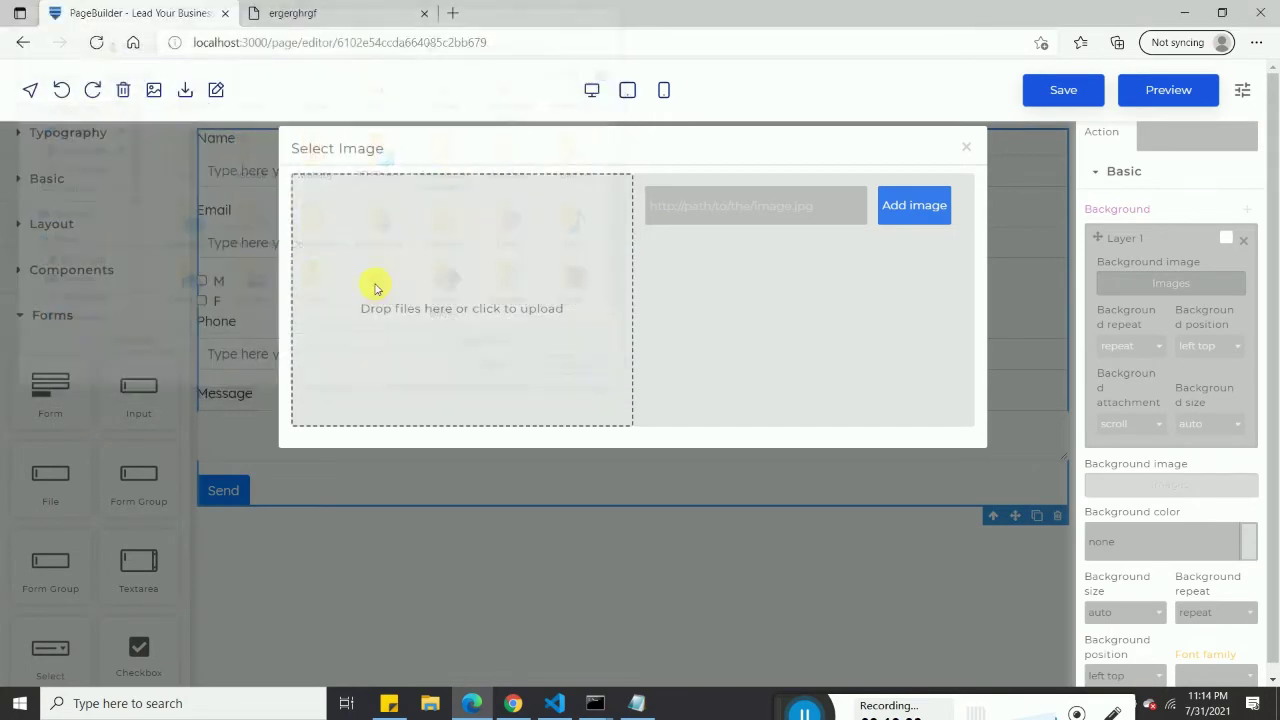
Search the web for "images" in a new browser tab, open the sunset pier picture and copy its image address.
{"action": "left_click", "coordinate": [452, 13]}
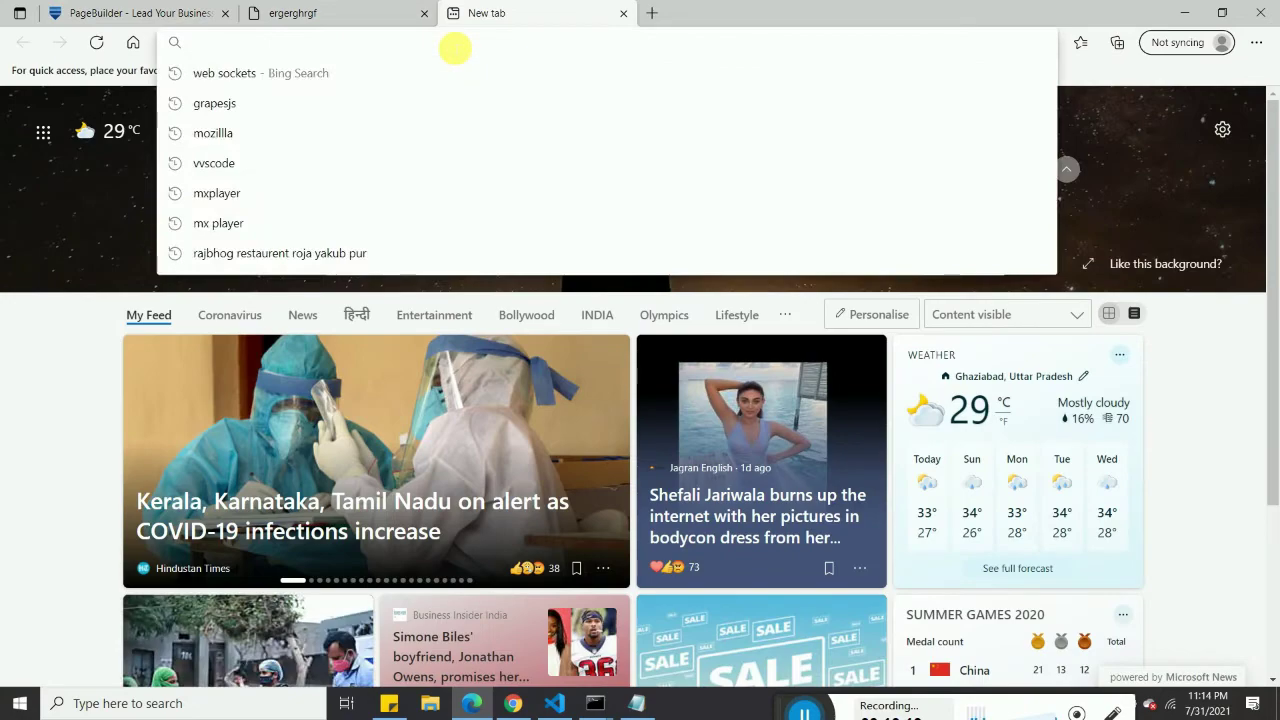
{"action": "type", "text": "im"}
{"action": "key", "text": "Down"}
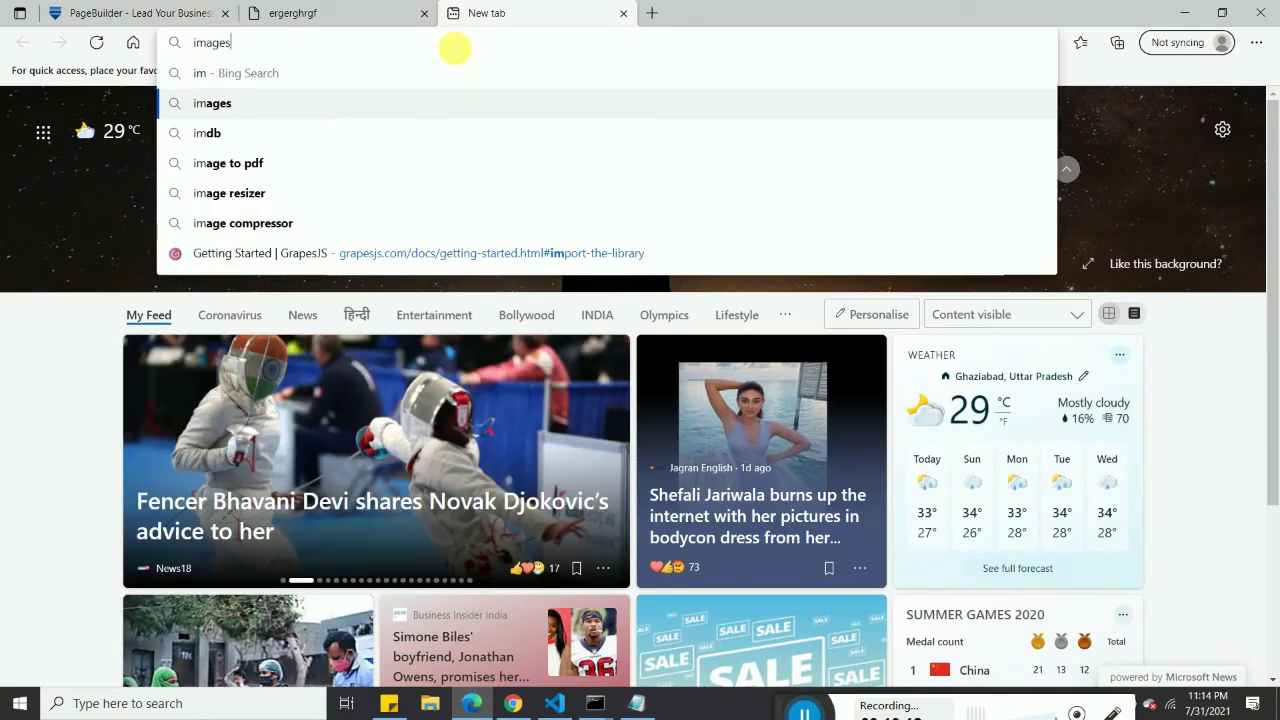
{"action": "key", "text": "Return"}
{"action": "left_click", "coordinate": [368, 332]}
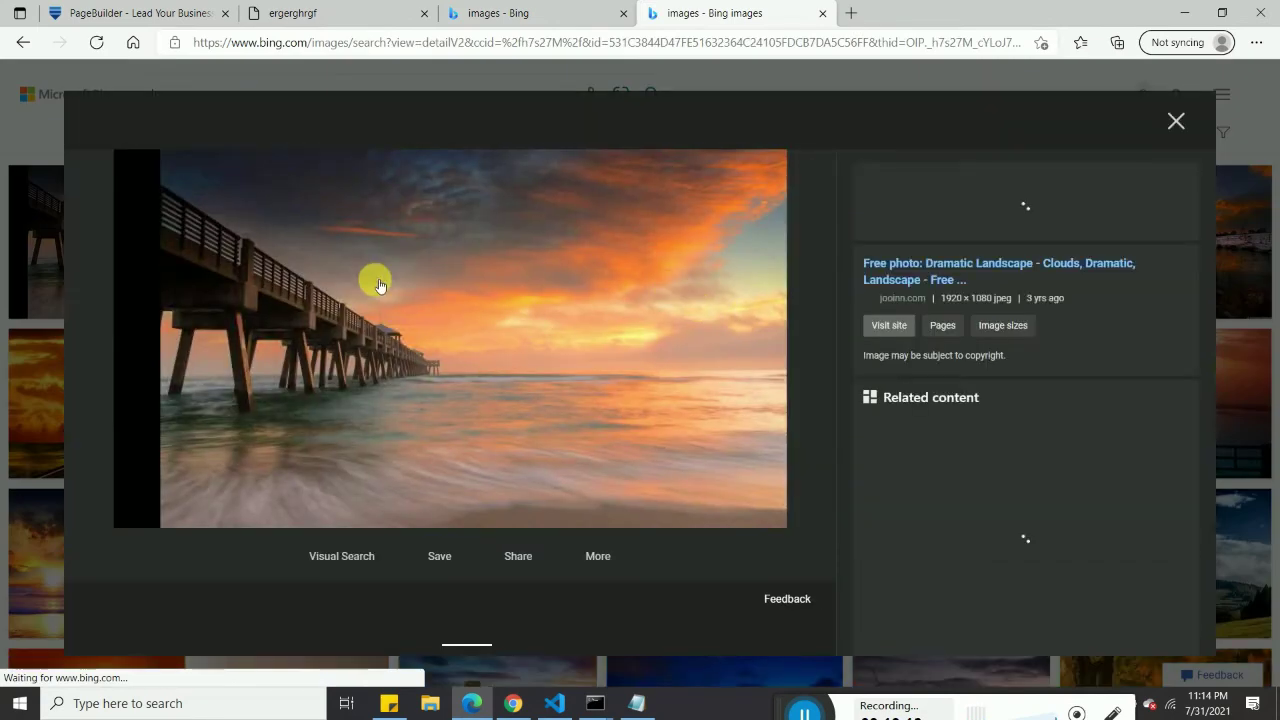
{"action": "right_click", "coordinate": [375, 281]}
{"action": "left_click", "coordinate": [431, 377]}
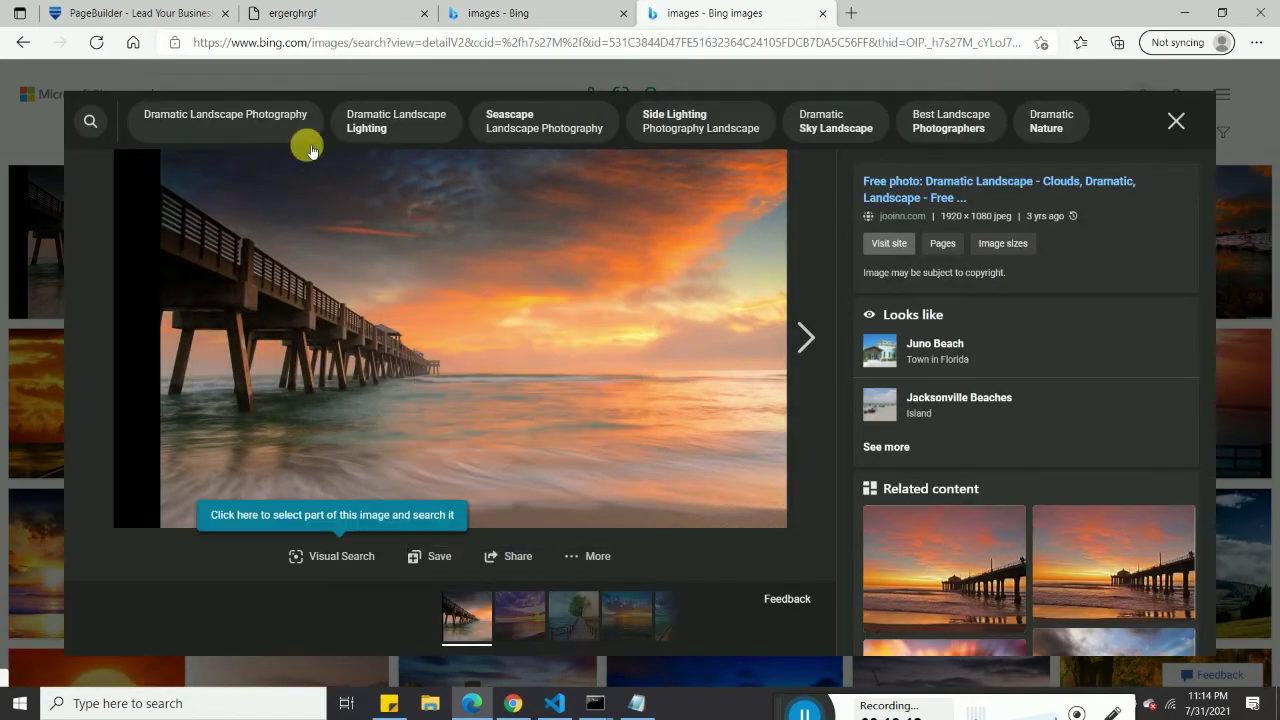
Add the copied dramatic-landscape-7.jpg address to the editor's image library and apply the picture as the form's background.
{"action": "left_click", "coordinate": [140, 13]}
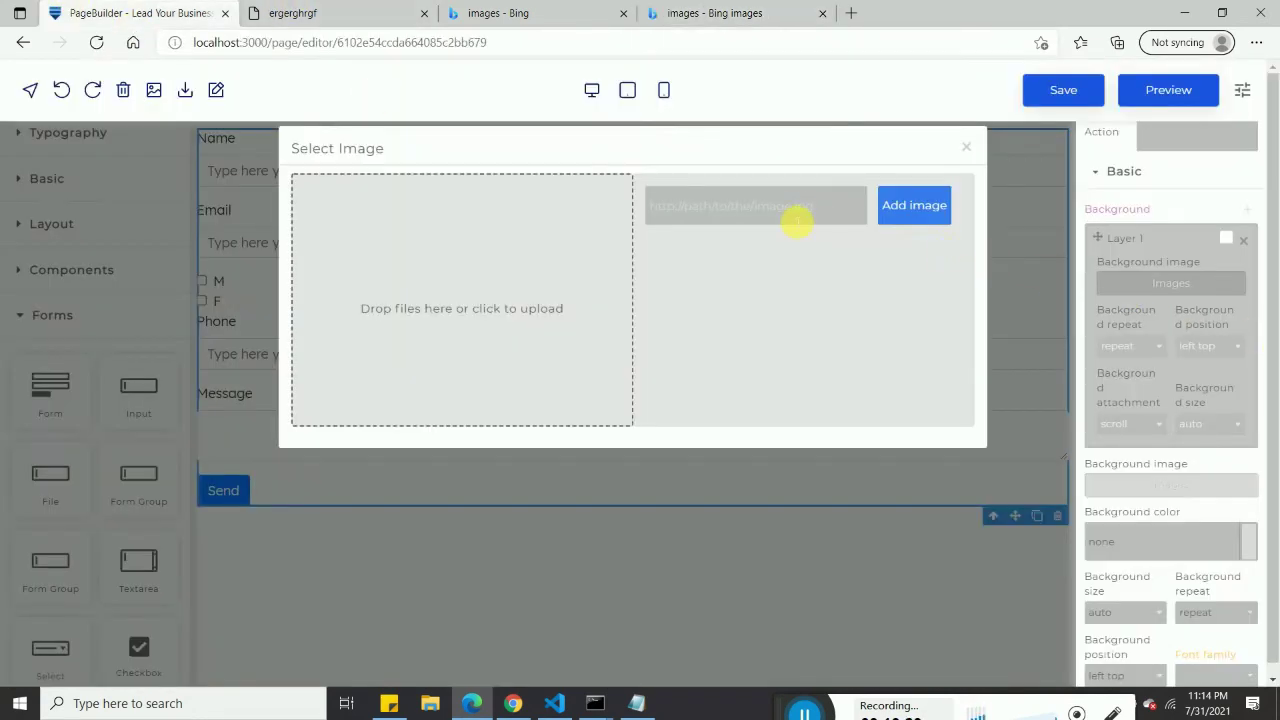
{"action": "key", "text": "ctrl+v"}
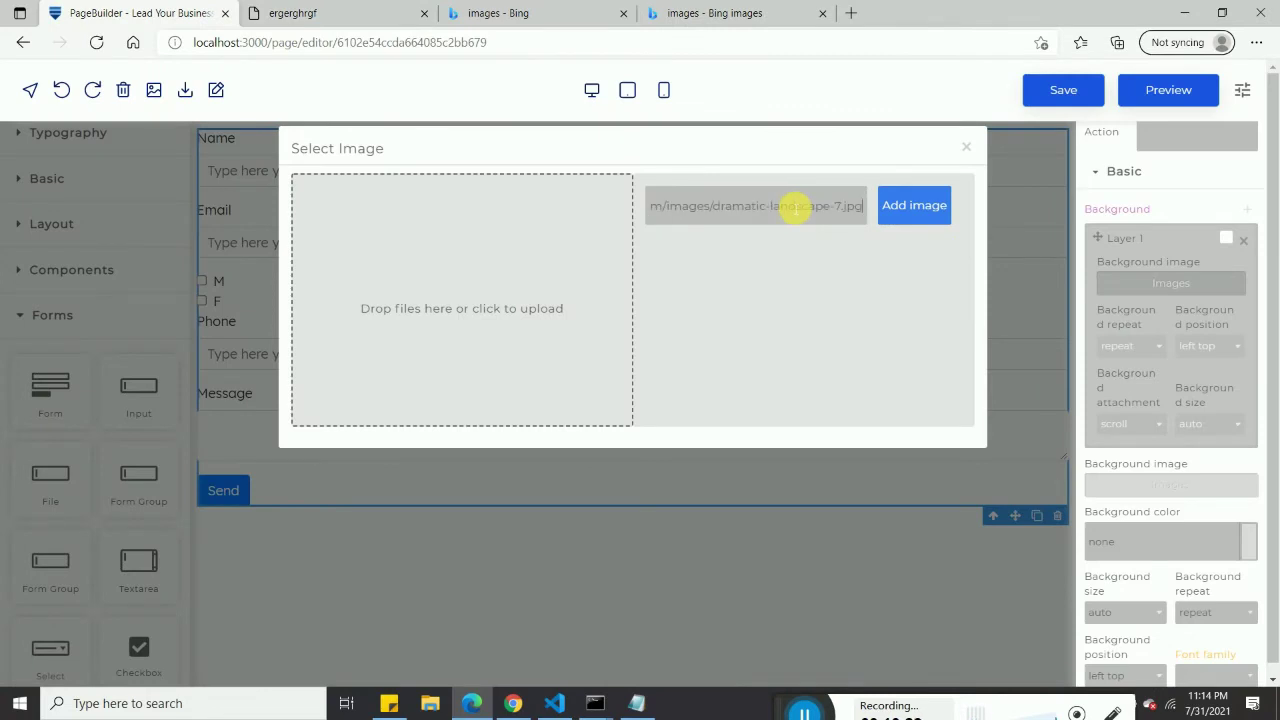
{"action": "left_click", "coordinate": [920, 221]}
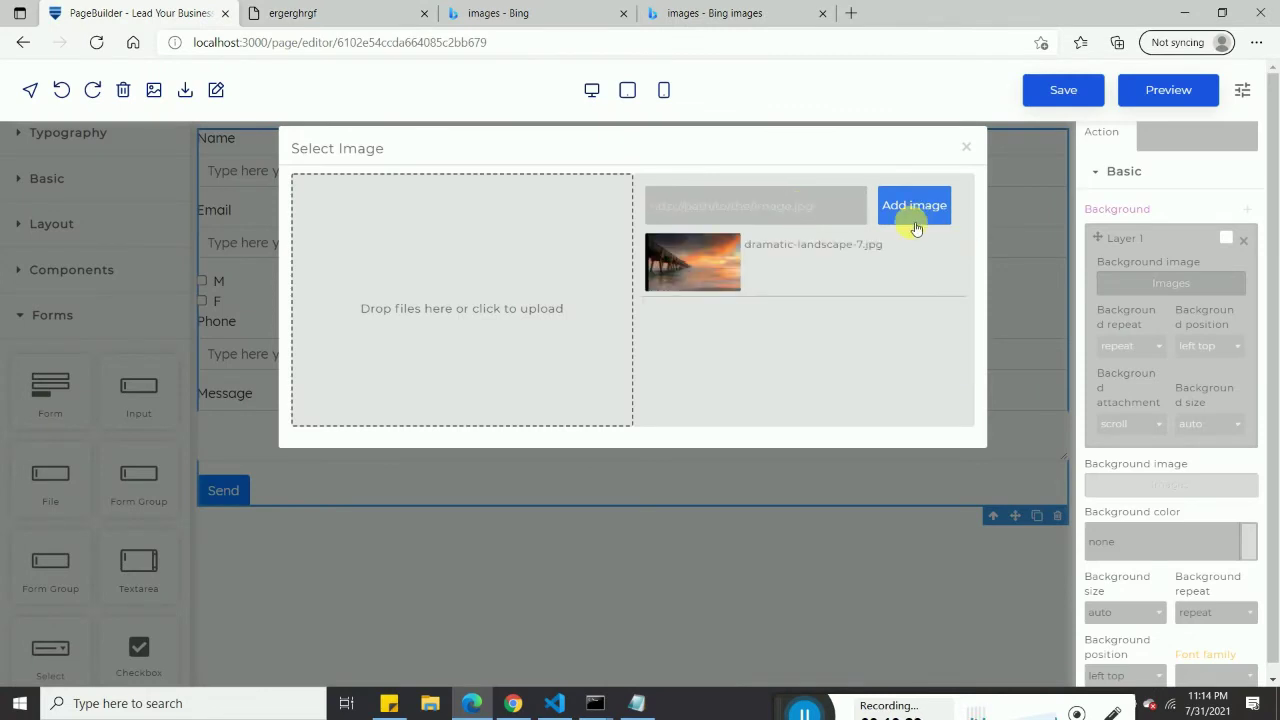
{"action": "left_click", "coordinate": [780, 265]}
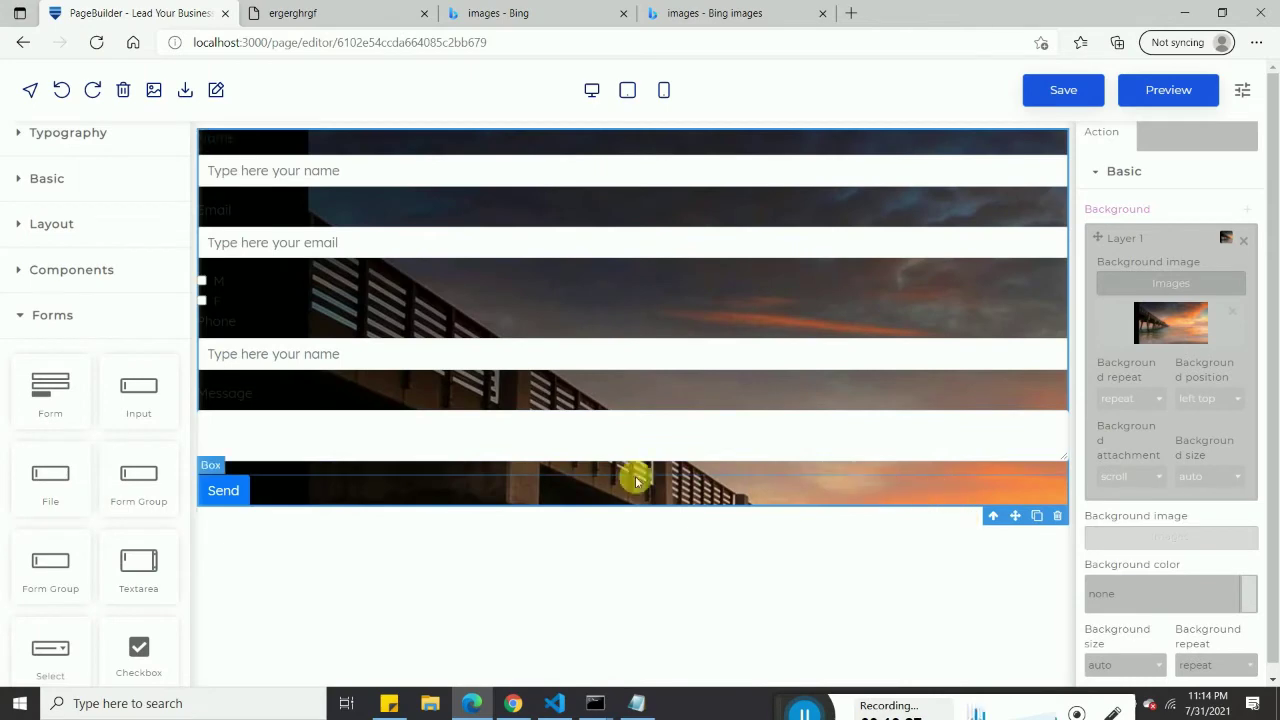
Save the page, check the form's background in the live preview and return to the editor.
{"action": "left_click", "coordinate": [1063, 90]}
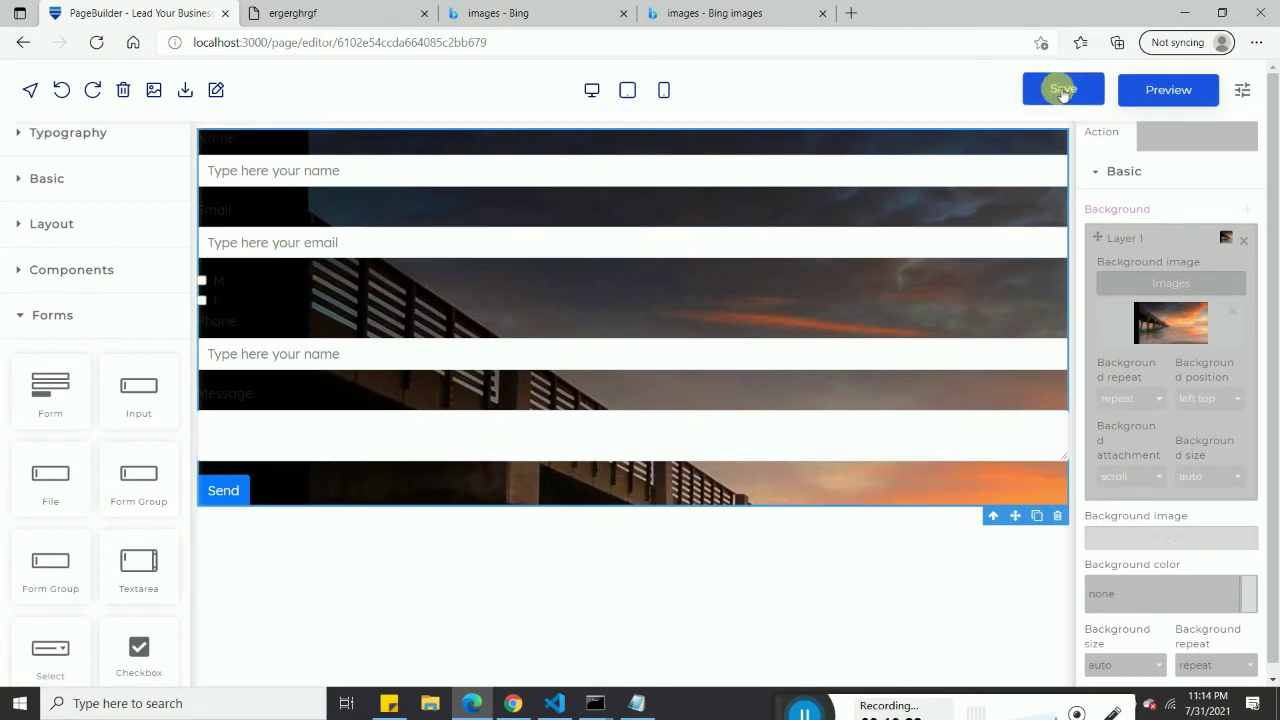
{"action": "left_click", "coordinate": [1190, 88]}
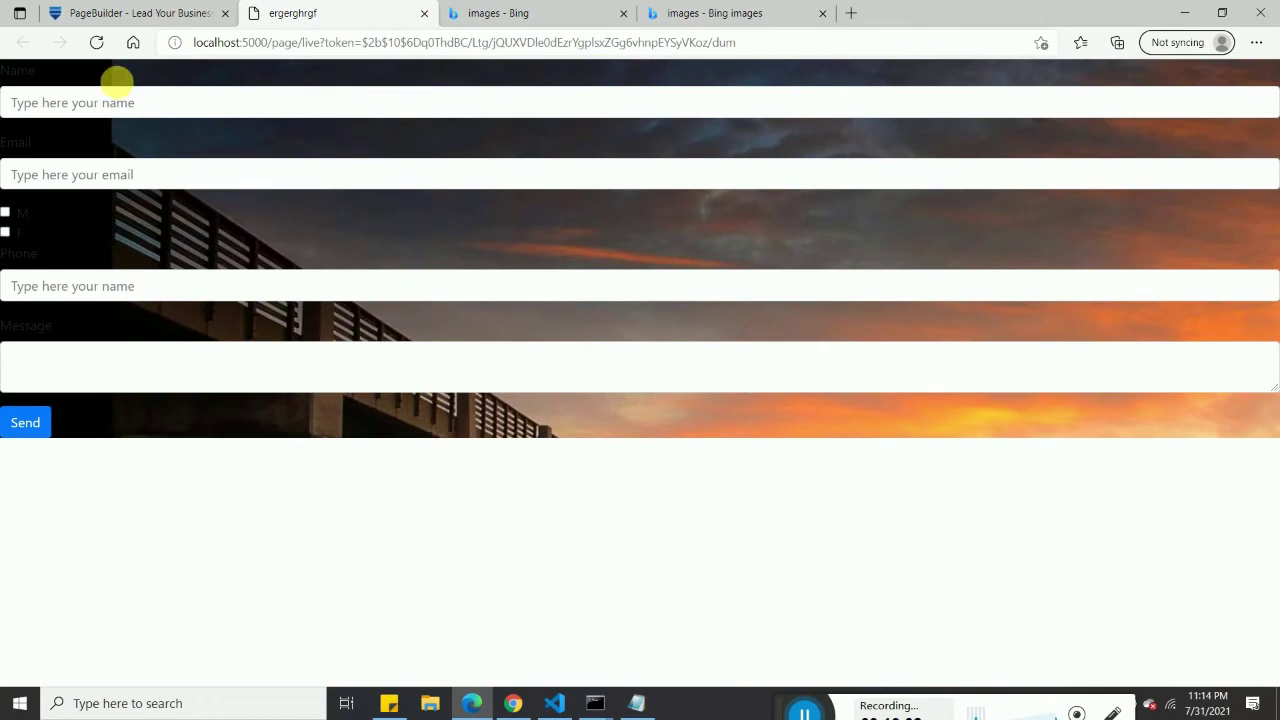
{"action": "left_click", "coordinate": [111, 13]}
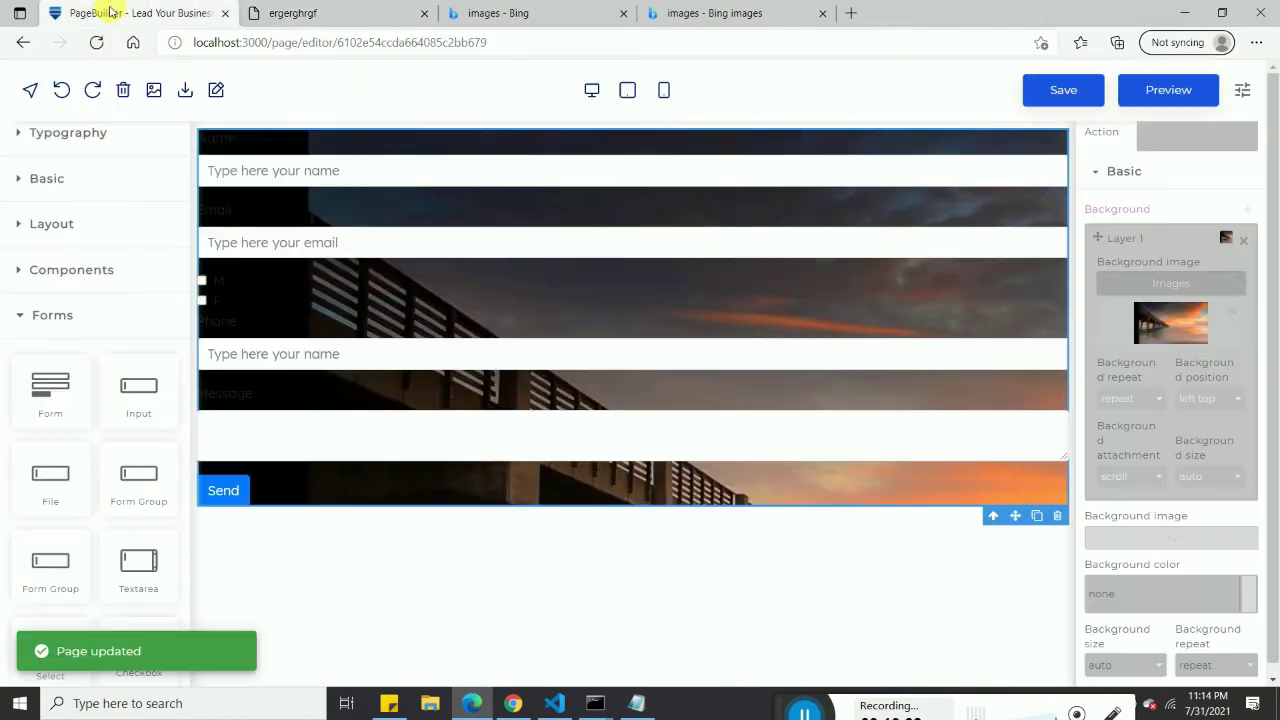
Set the form's background layer to no-repeat and its position to center center.
{"action": "left_click", "coordinate": [1143, 400]}
{"action": "left_click", "coordinate": [1118, 460]}
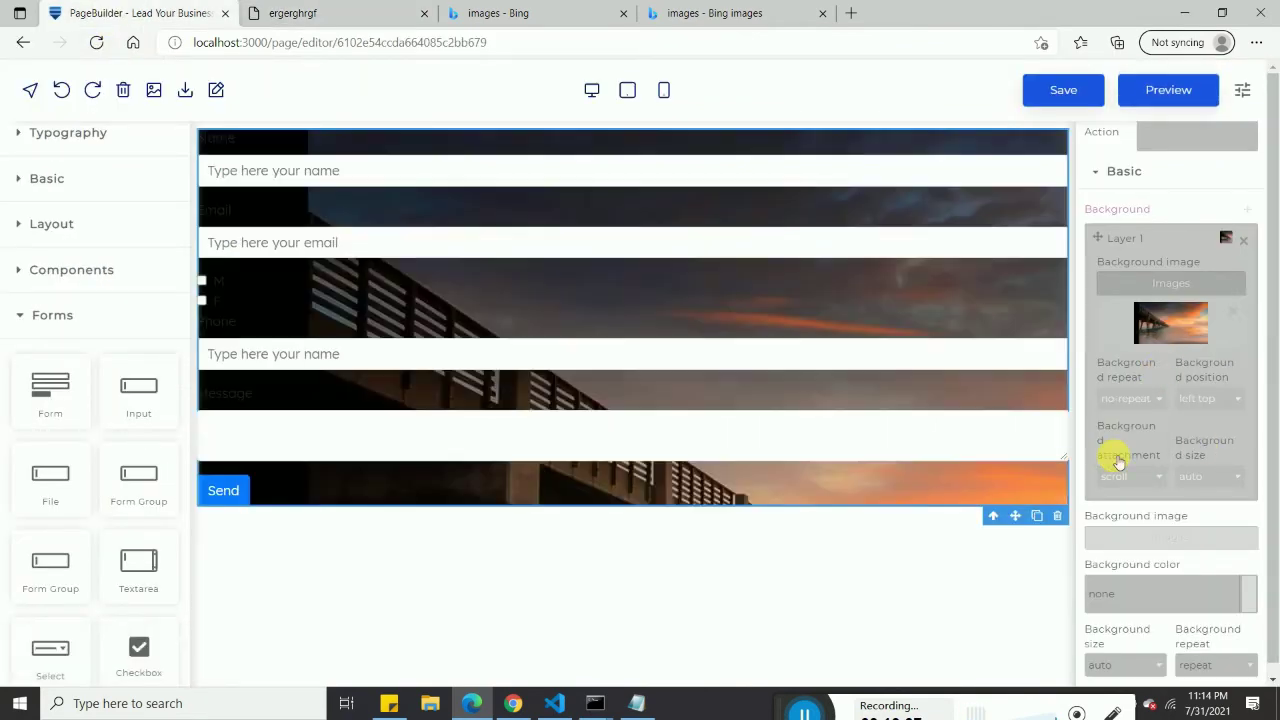
{"action": "left_click", "coordinate": [1240, 399]}
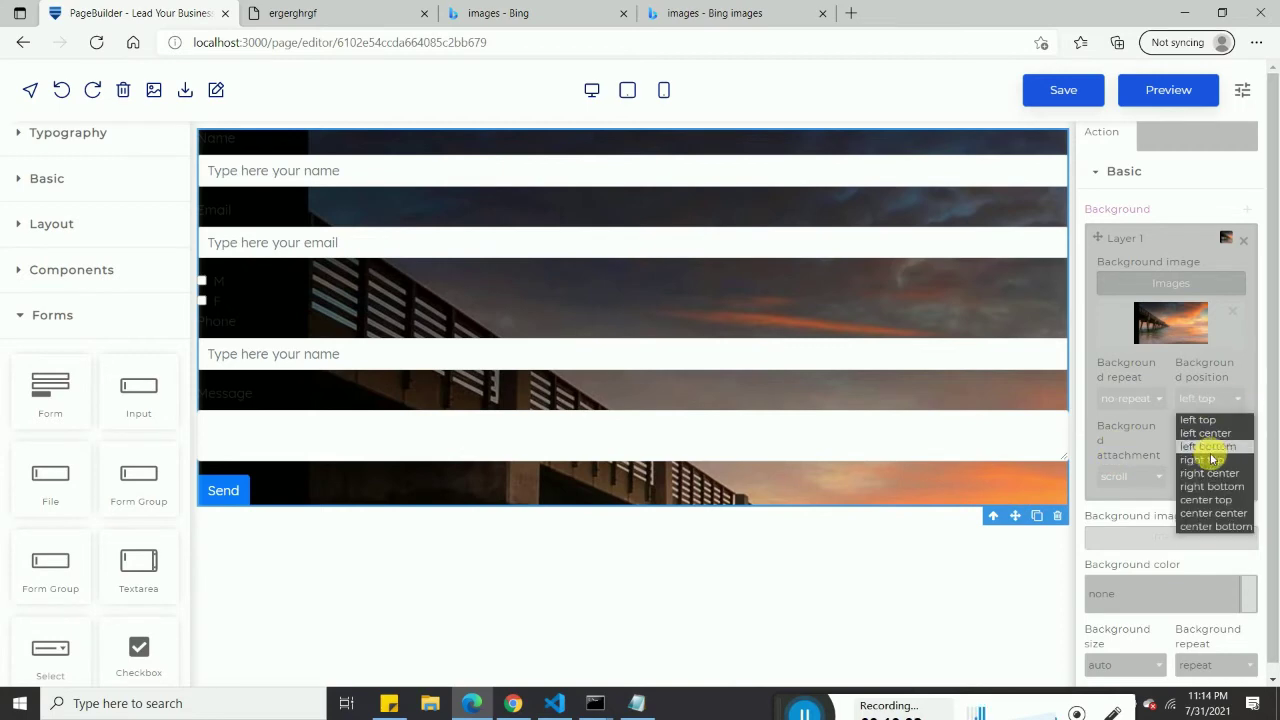
{"action": "left_click", "coordinate": [1214, 513]}
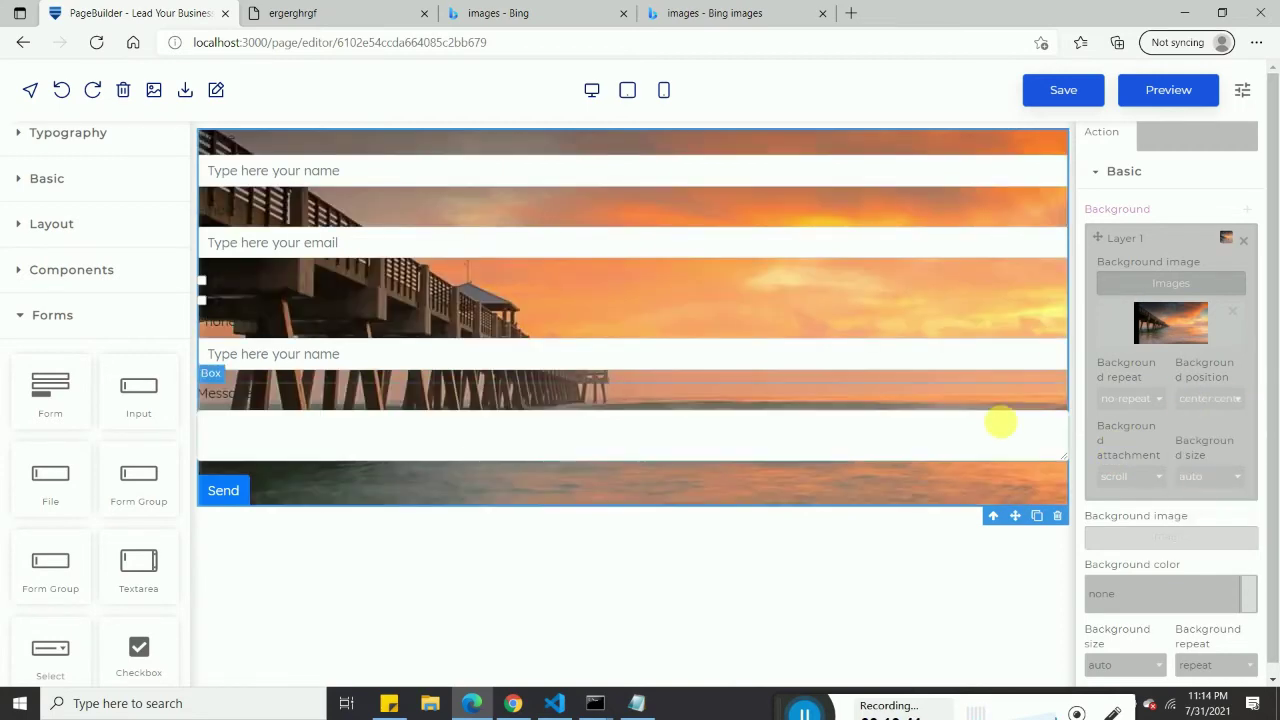
Set the background layer's attachment to local after trying the fixed option.
{"action": "left_click", "coordinate": [1140, 477]}
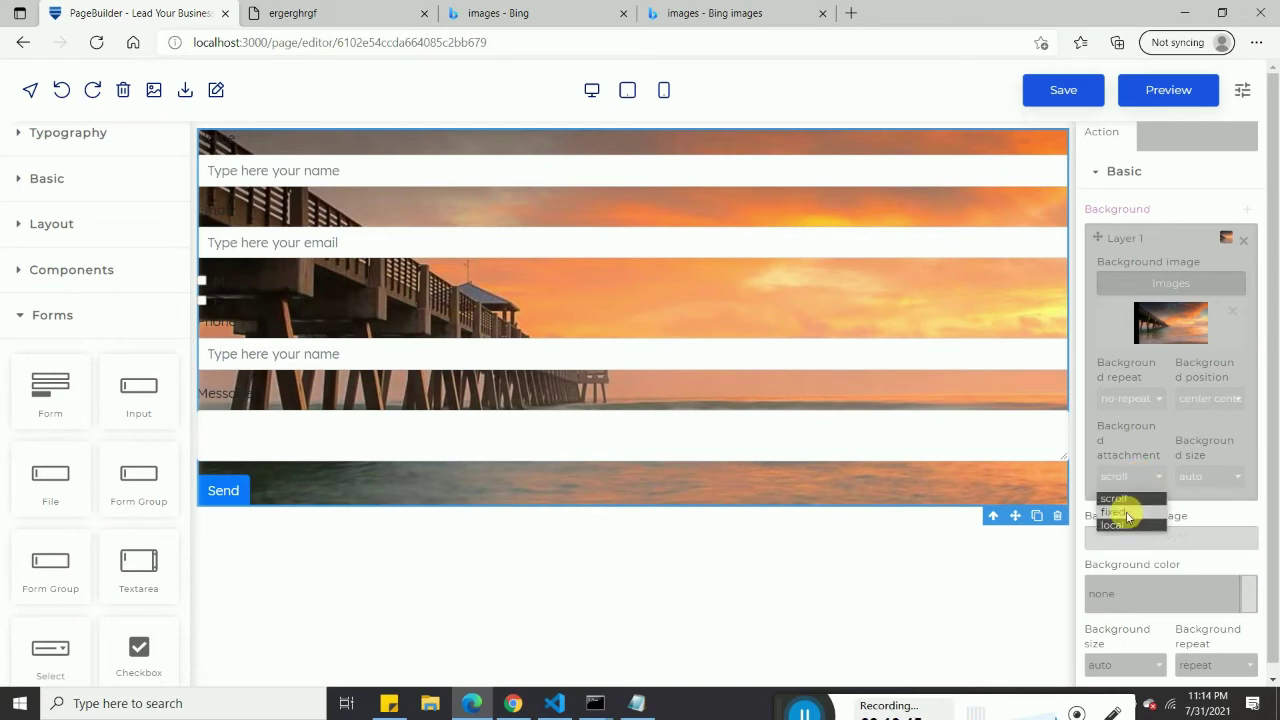
{"action": "left_click", "coordinate": [1120, 512]}
{"action": "left_click", "coordinate": [1134, 480]}
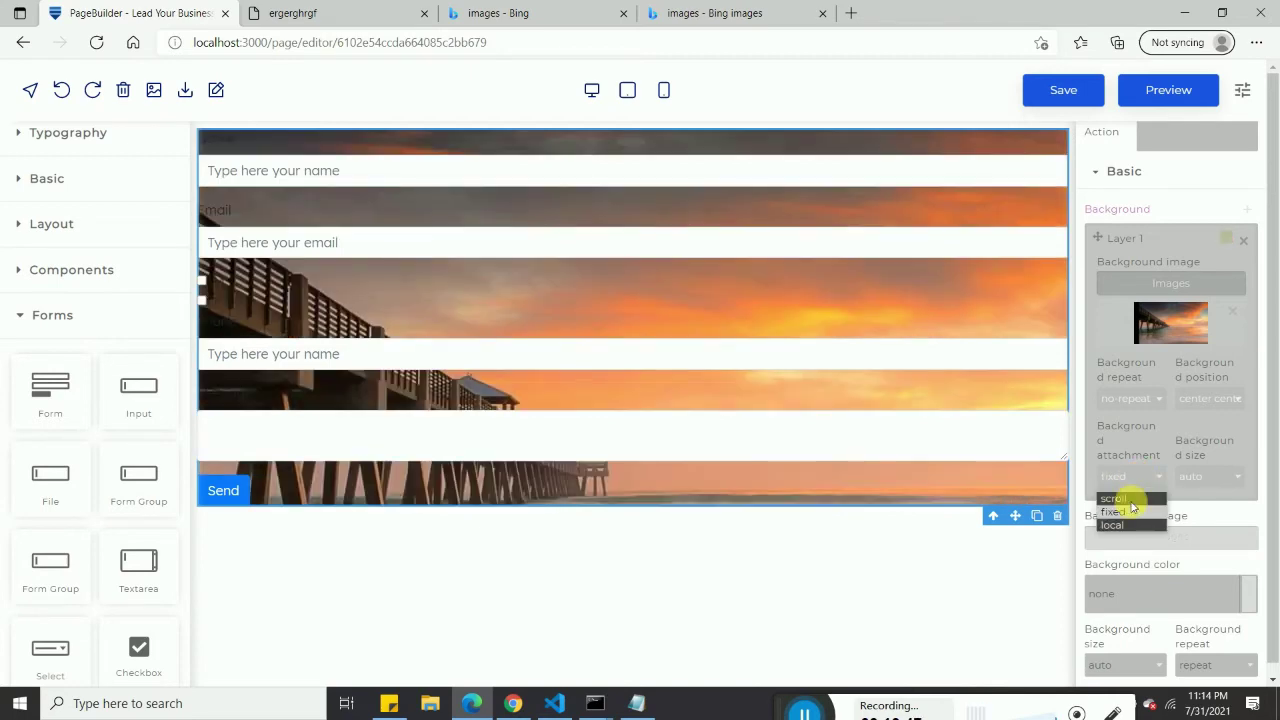
{"action": "left_click", "coordinate": [1122, 525]}
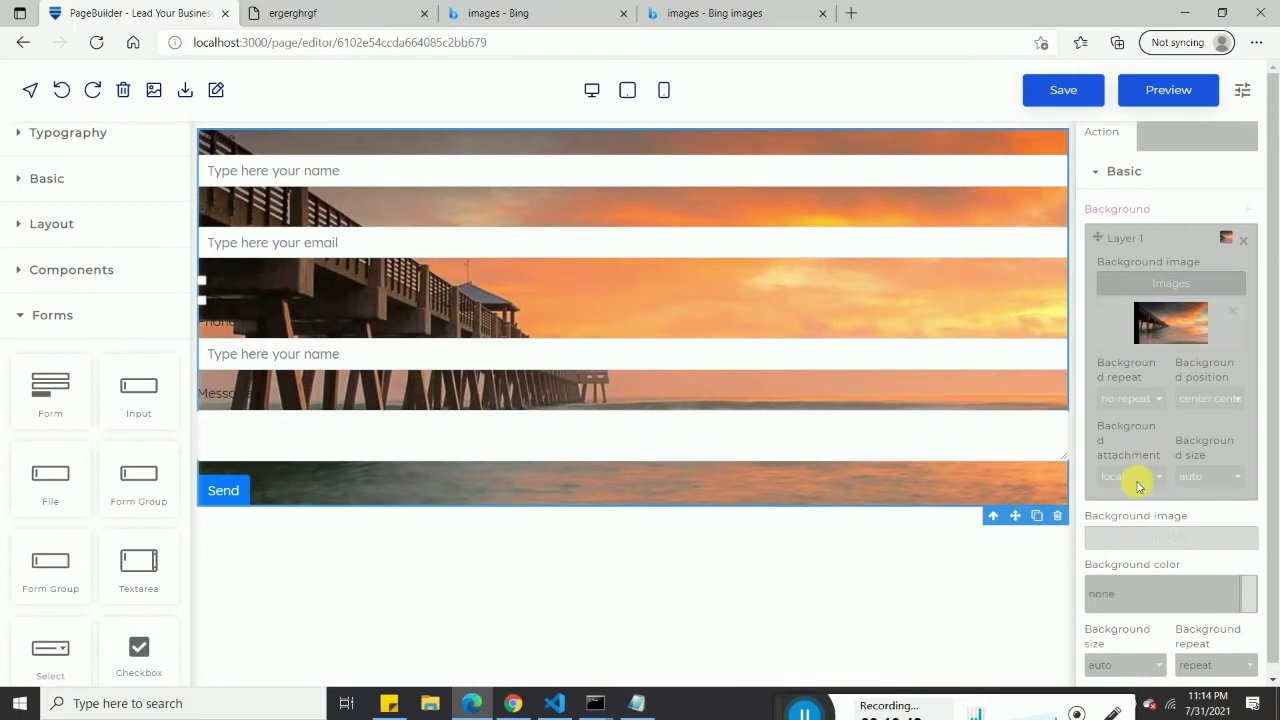
Set the background layer's size to cover after trying the contain option.
{"action": "left_click", "coordinate": [1212, 477]}
{"action": "left_click", "coordinate": [1196, 525]}
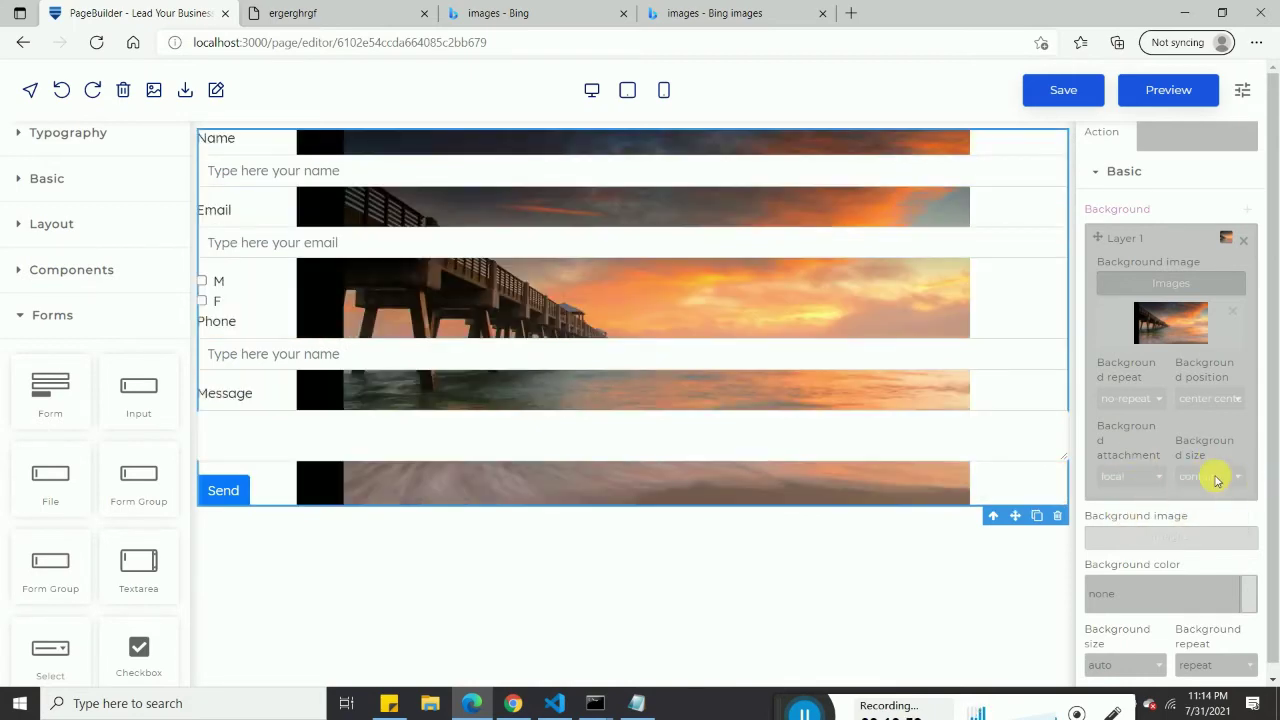
{"action": "left_click", "coordinate": [1216, 480]}
{"action": "left_click", "coordinate": [1208, 514]}
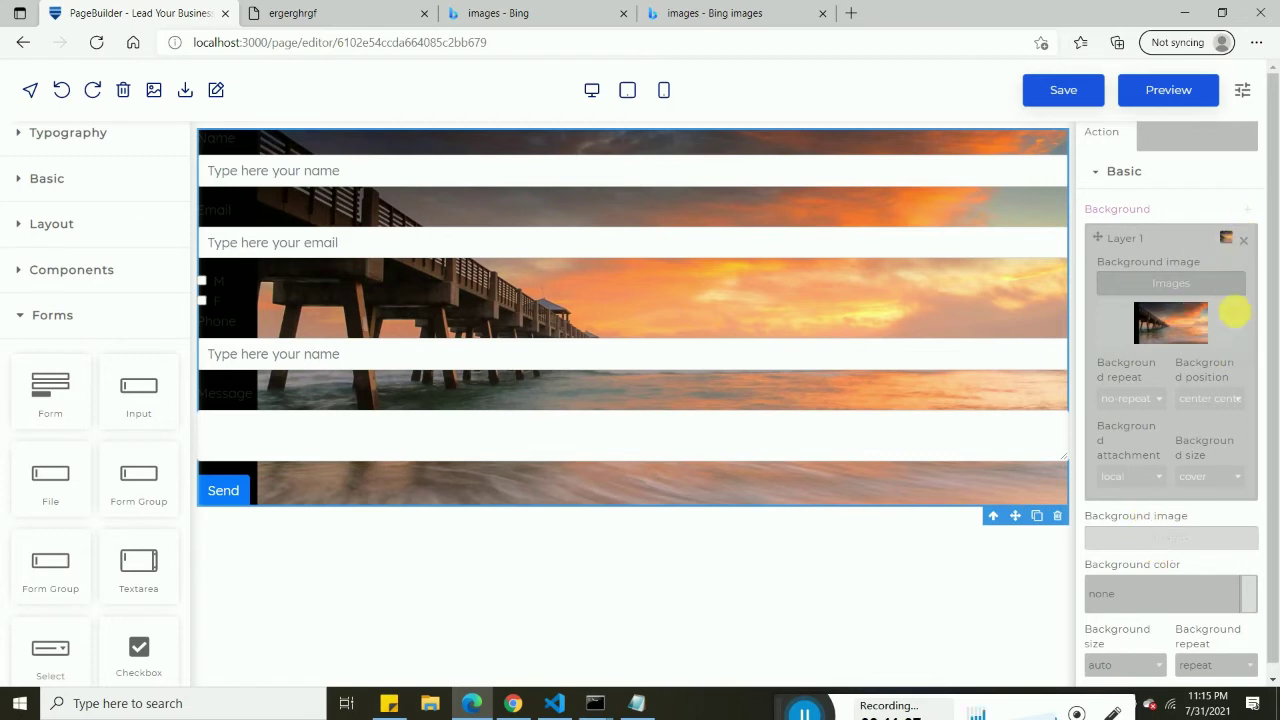
{"action": "scroll", "coordinate": [1178, 558], "scroll_direction": "down", "scroll_amount": 5}
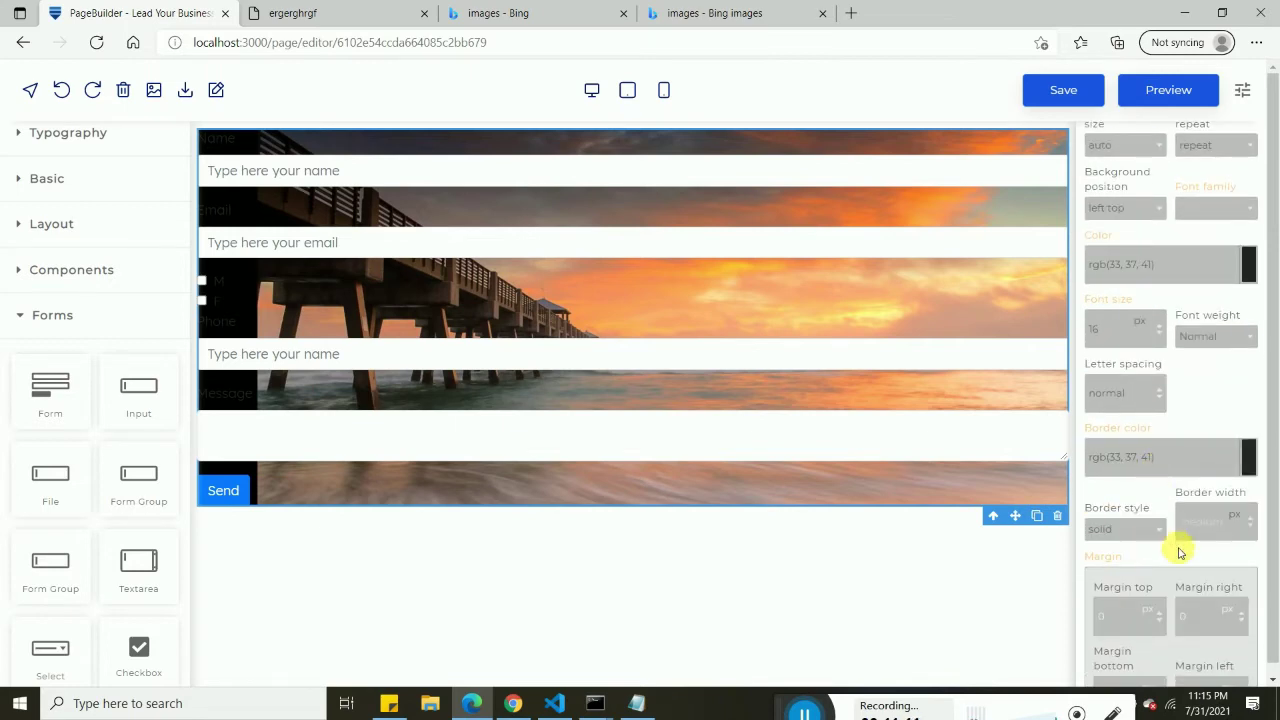
{"action": "scroll", "coordinate": [1195, 538], "scroll_direction": "down", "scroll_amount": 2}
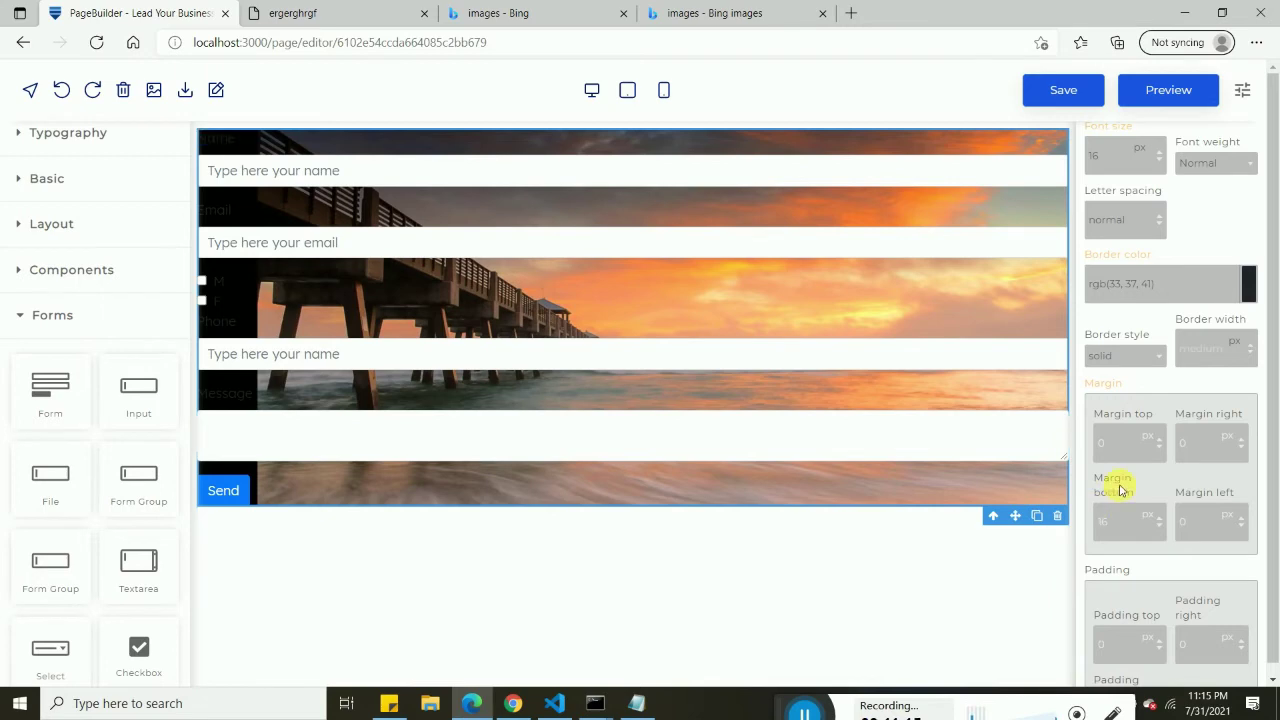
{"action": "scroll", "coordinate": [1120, 488], "scroll_direction": "up", "scroll_amount": 1}
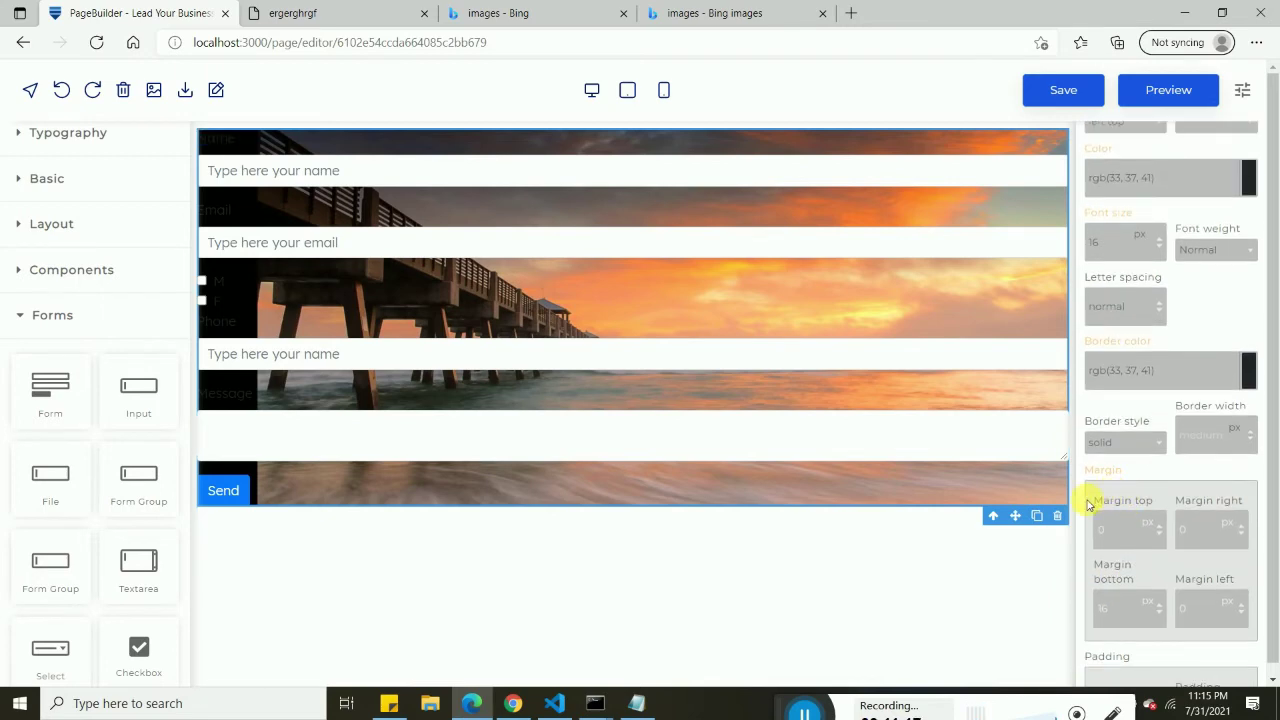
Save the page, inspect the form with its cover background in the live preview and return to the editor.
{"action": "scroll", "coordinate": [1090, 425], "scroll_direction": "up", "scroll_amount": 1}
{"action": "left_click", "coordinate": [1066, 86]}
{"action": "left_click", "coordinate": [1168, 92]}
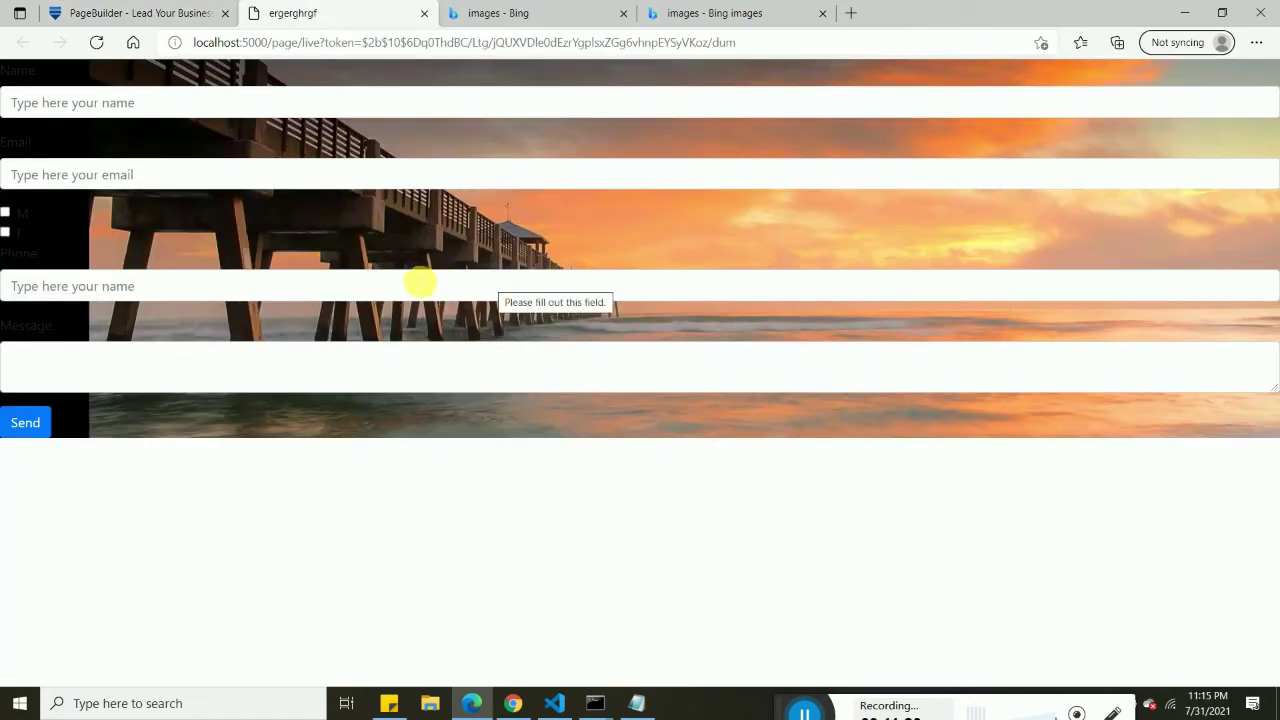
{"action": "left_click", "coordinate": [91, 103]}
{"action": "left_click", "coordinate": [120, 13]}
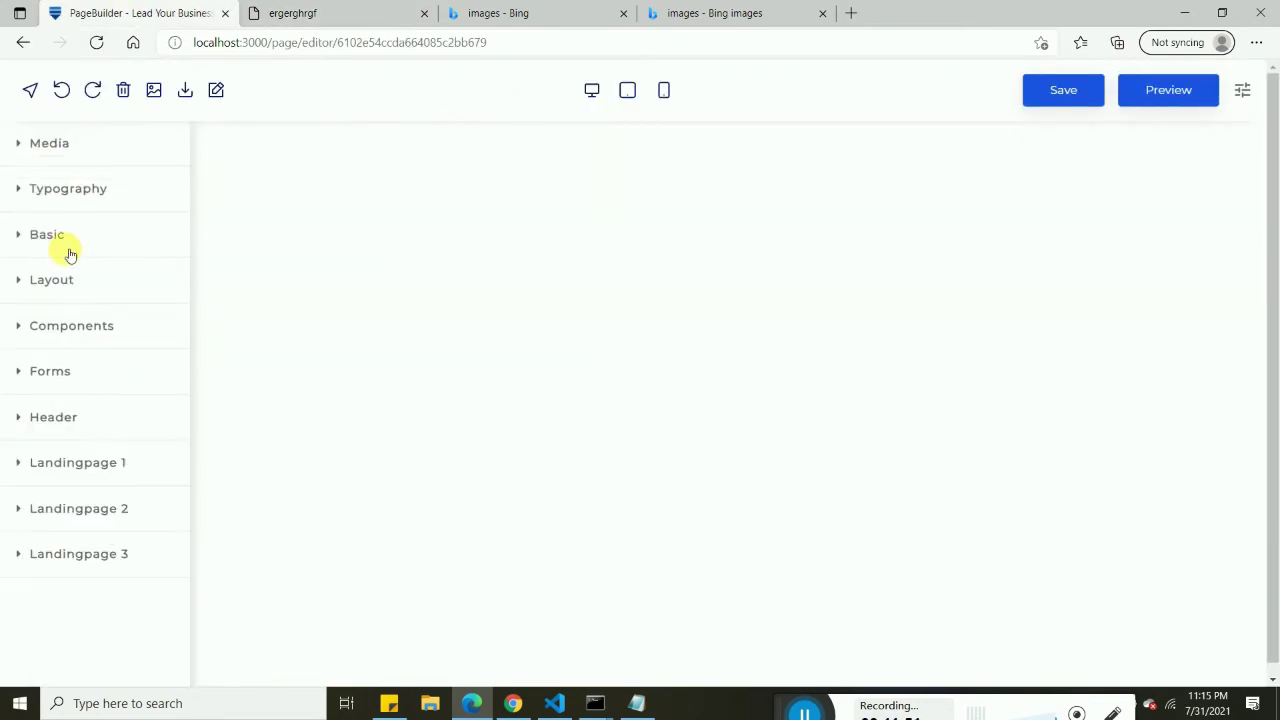
Add the Landingpage 1 template to the empty page and set its hero section's background image to dramatic-landscape-7.jpg.
{"action": "left_click", "coordinate": [71, 462]}
{"action": "left_click_drag", "start_coordinate": [46, 514], "coordinate": [559, 165]}
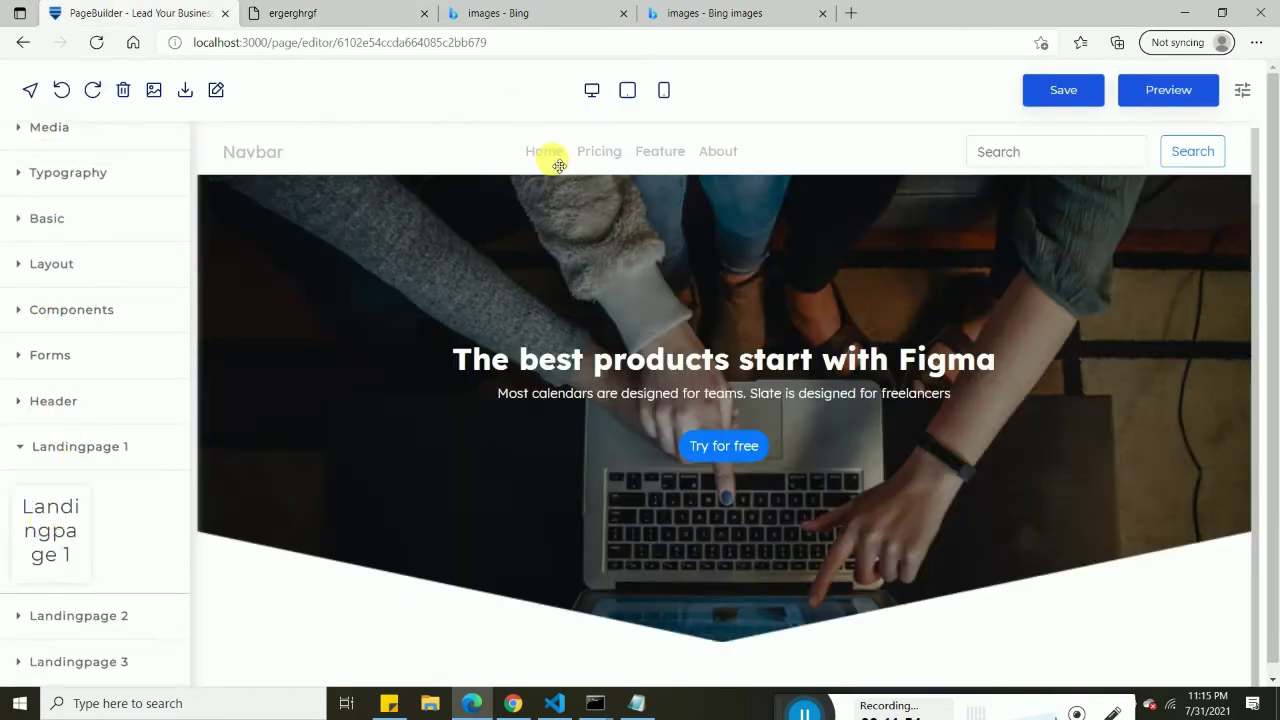
{"action": "left_click", "coordinate": [294, 260]}
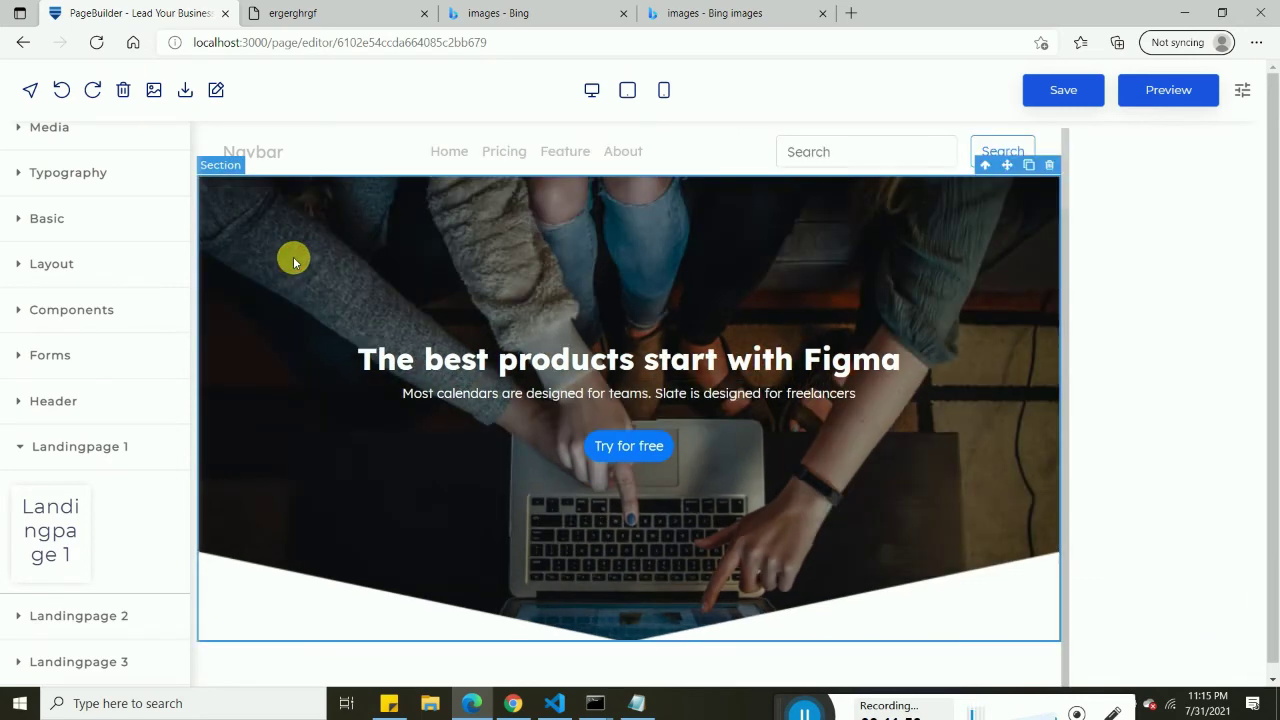
{"action": "left_click", "coordinate": [1151, 251]}
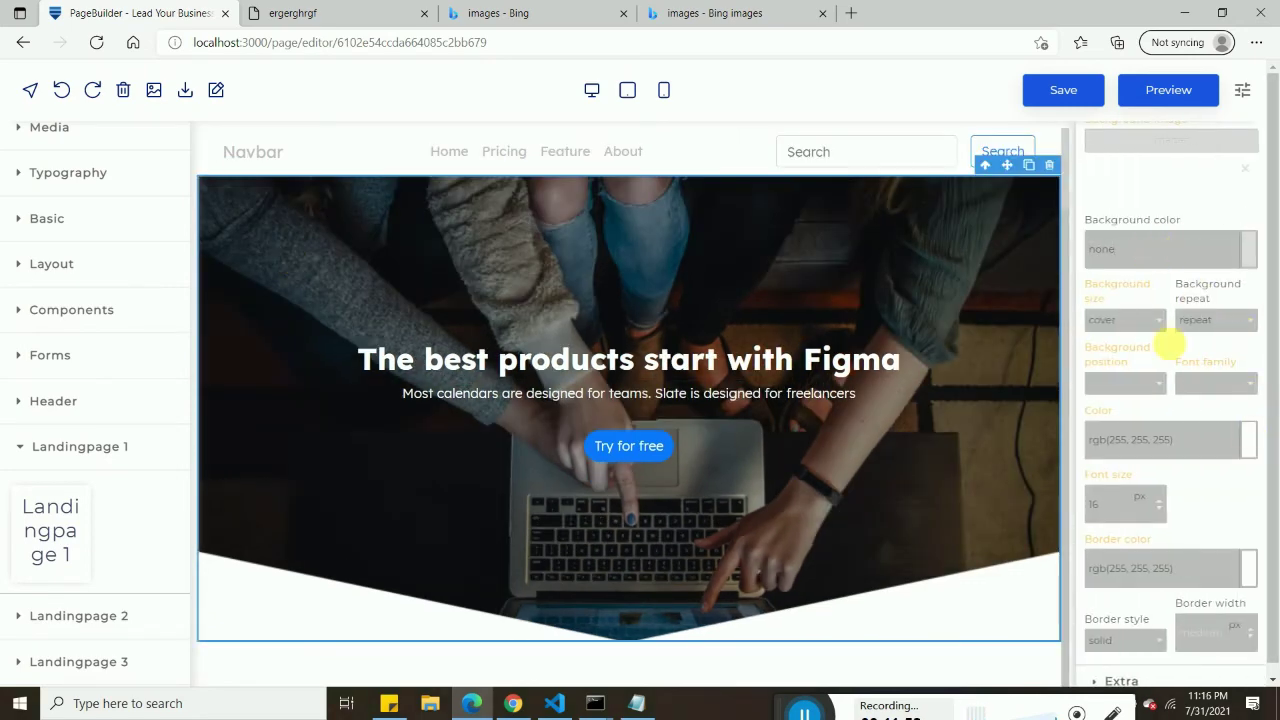
{"action": "scroll", "coordinate": [1146, 449], "scroll_direction": "down", "scroll_amount": 1}
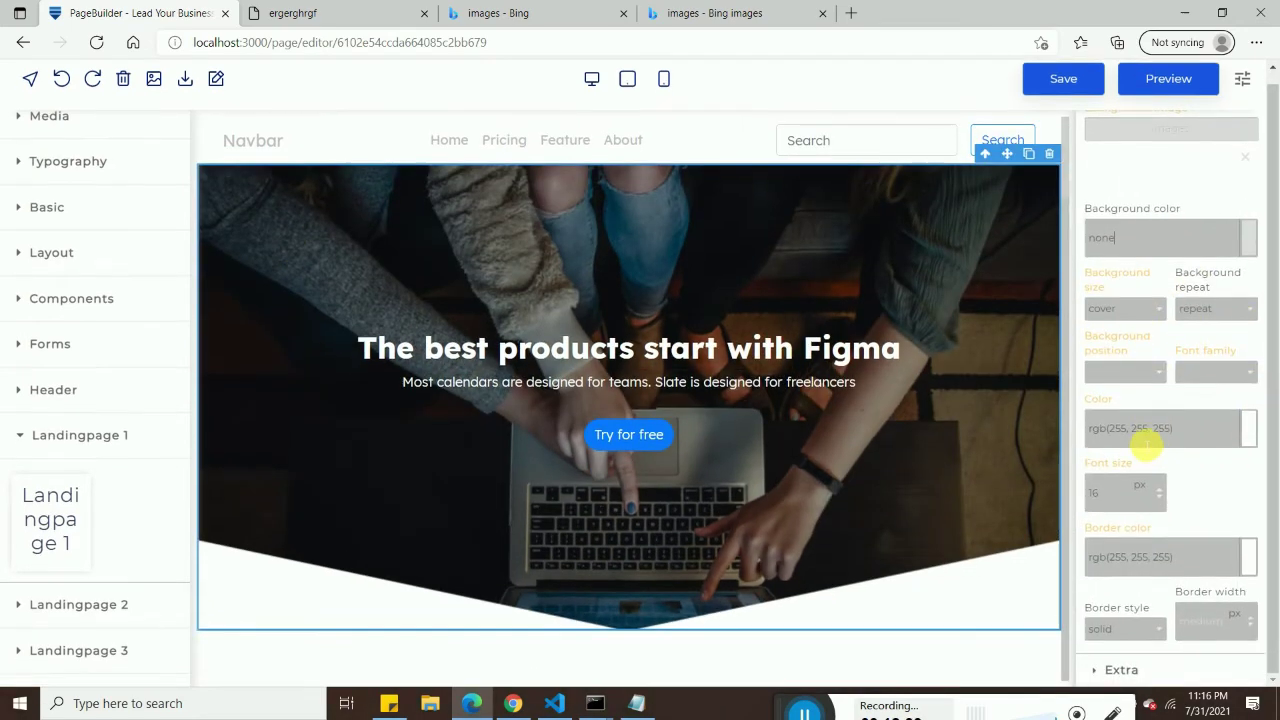
{"action": "scroll", "coordinate": [1146, 449], "scroll_direction": "up", "scroll_amount": 3}
{"action": "left_click", "coordinate": [1158, 395]}
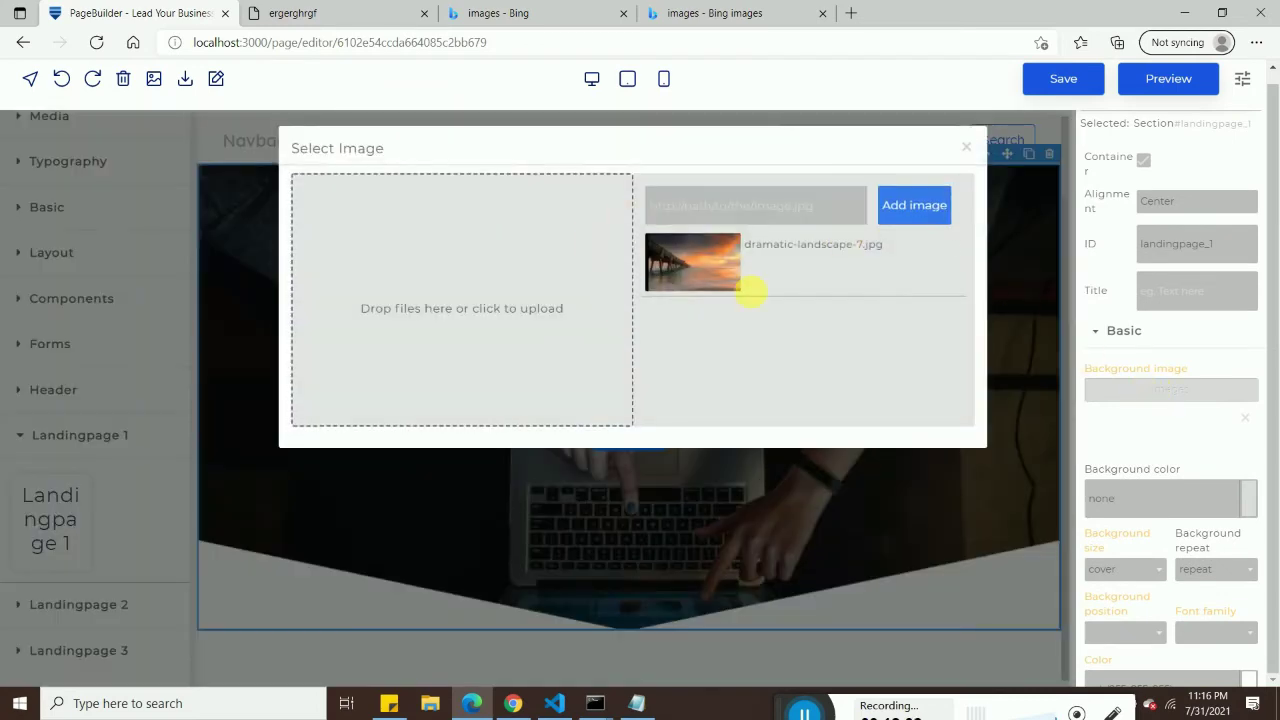
{"action": "left_click", "coordinate": [746, 268]}
{"action": "scroll", "coordinate": [520, 377], "scroll_direction": "down", "scroll_amount": 2}
{"action": "scroll", "coordinate": [569, 300], "scroll_direction": "up", "scroll_amount": 2}
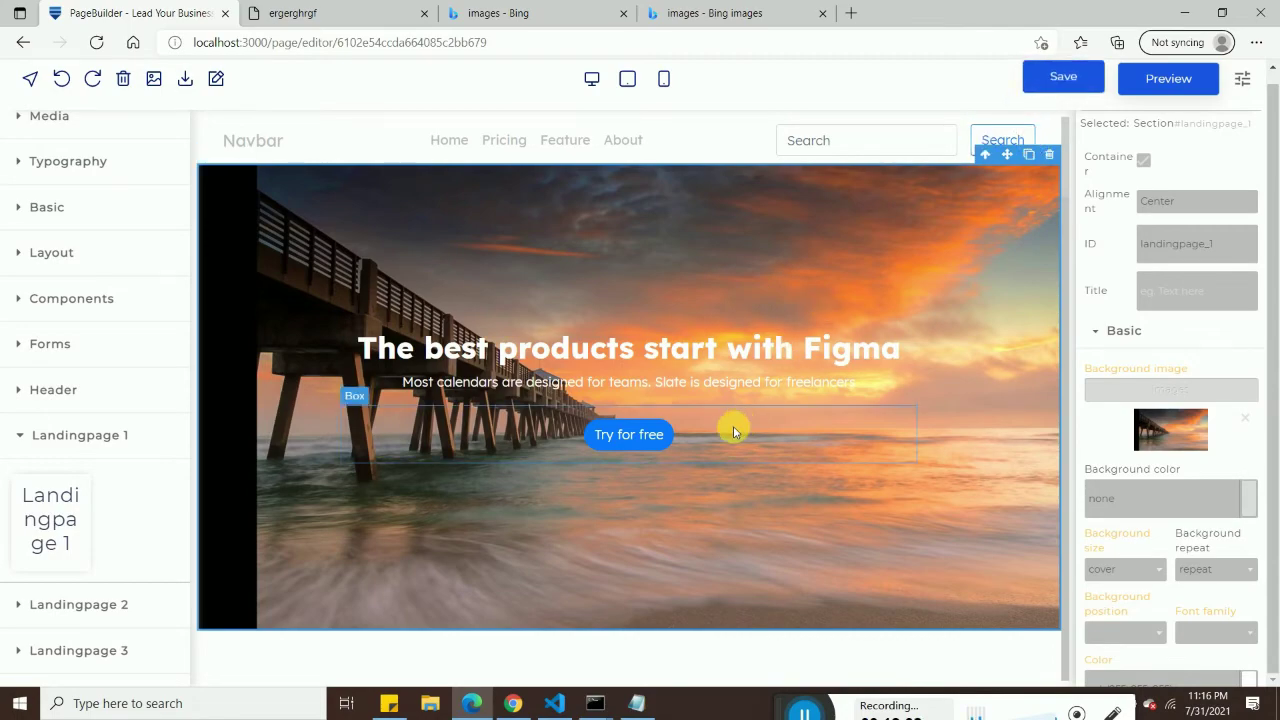
Open the landing page in the live preview, look through it from hero to end and return to the editor.
{"action": "left_click", "coordinate": [1168, 78]}
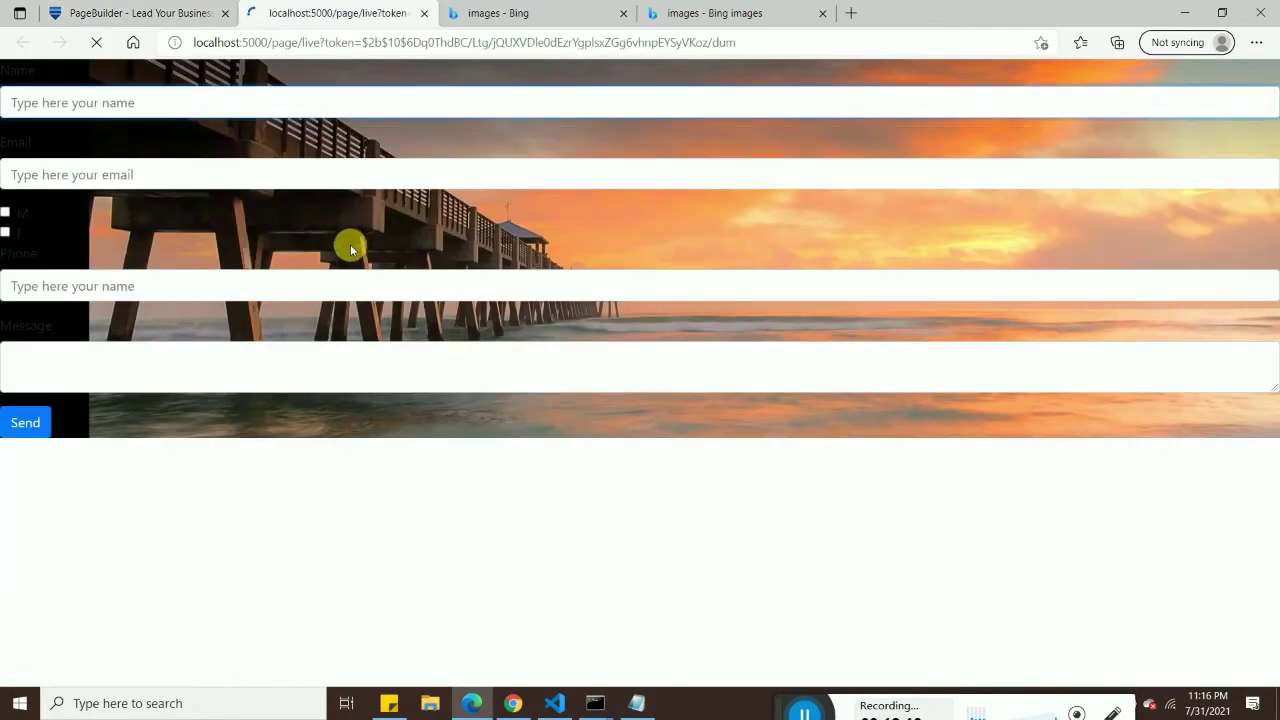
{"action": "scroll", "coordinate": [499, 436], "scroll_direction": "down", "scroll_amount": 4}
{"action": "scroll", "coordinate": [503, 357], "scroll_direction": "up", "scroll_amount": 1}
{"action": "scroll", "coordinate": [490, 340], "scroll_direction": "up", "scroll_amount": 3}
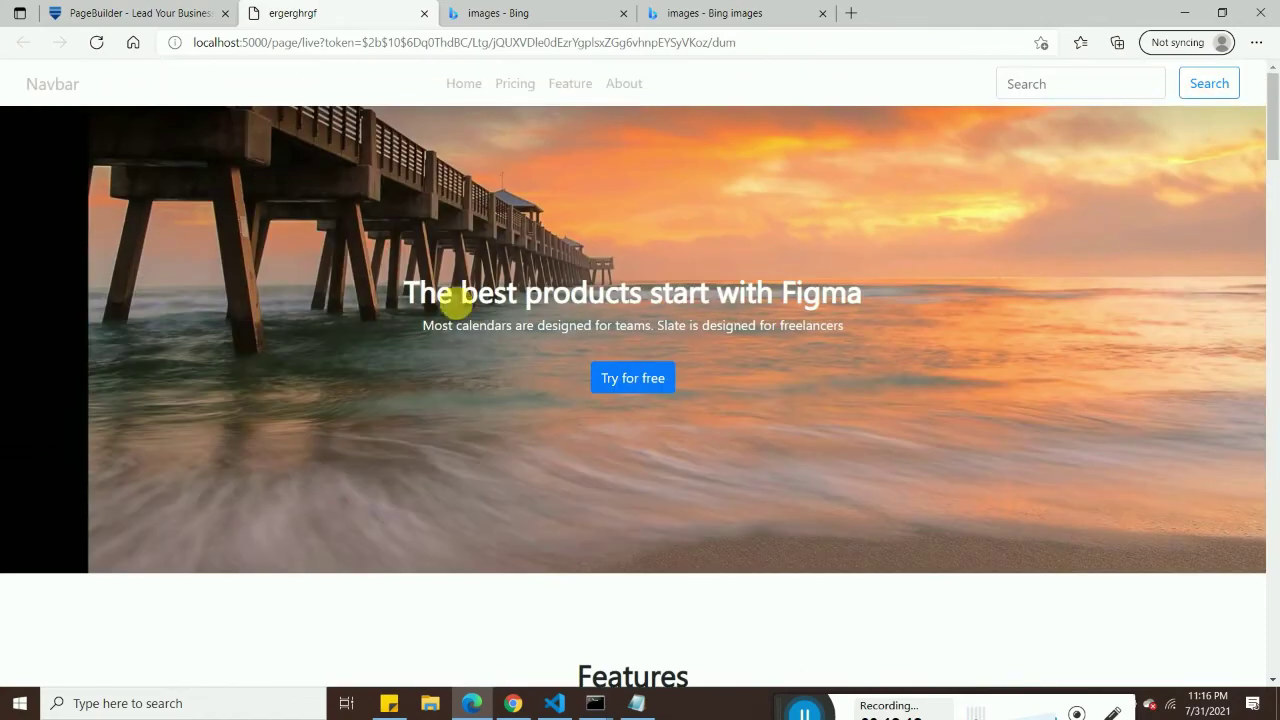
{"action": "scroll", "coordinate": [880, 217], "scroll_direction": "down", "scroll_amount": 13}
{"action": "scroll", "coordinate": [859, 223], "scroll_direction": "up", "scroll_amount": 7}
{"action": "scroll", "coordinate": [860, 226], "scroll_direction": "up", "scroll_amount": 5}
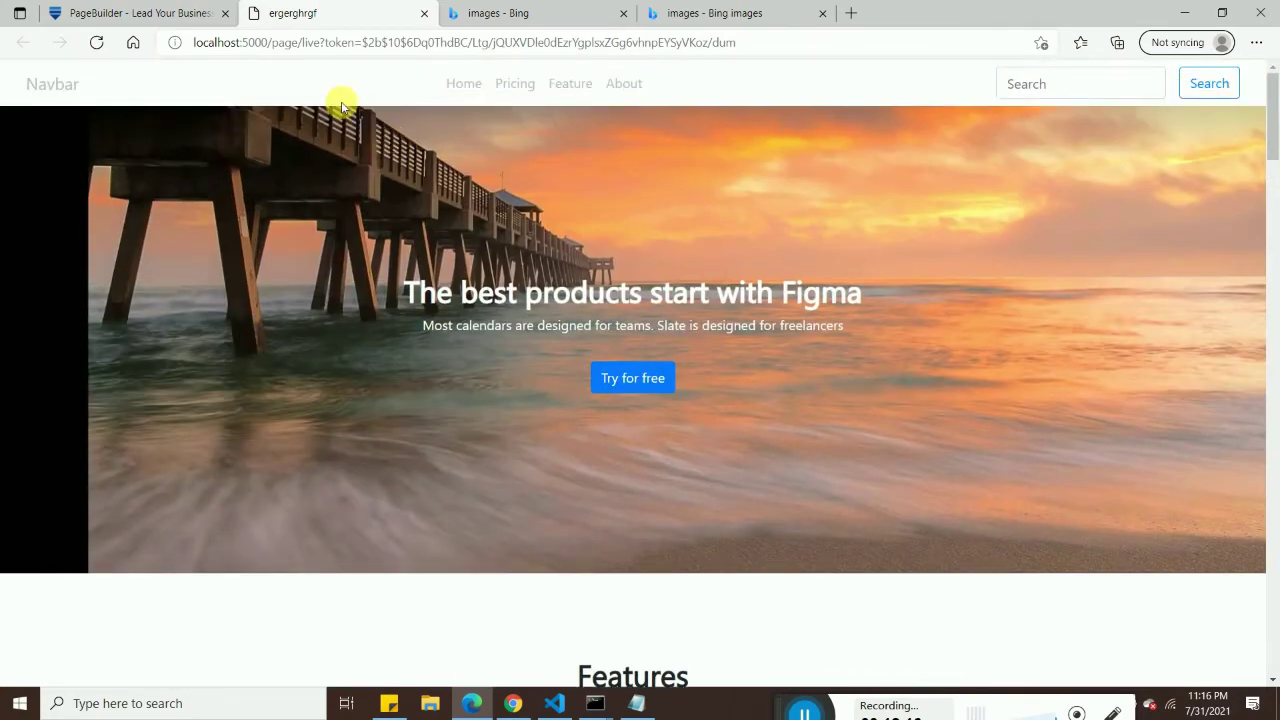
{"action": "left_click", "coordinate": [140, 13]}
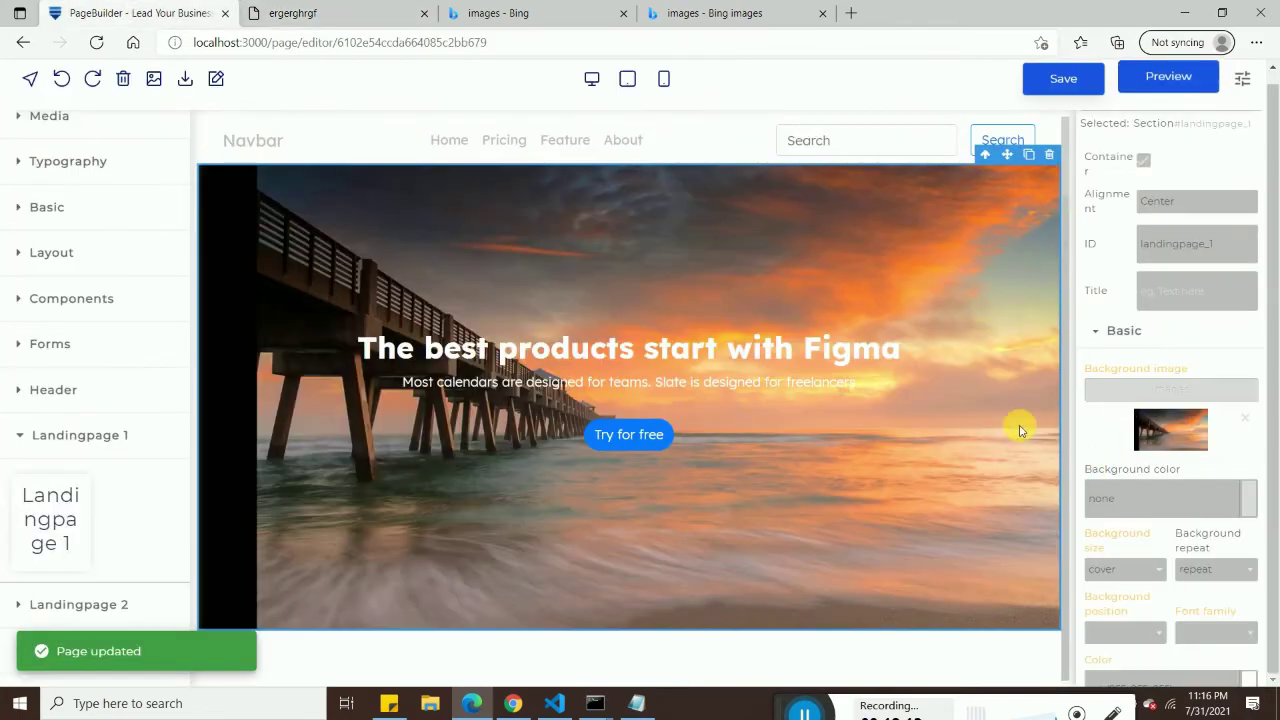
Examine the basic and extra style settings of the newsletter form's email input.
{"action": "scroll", "coordinate": [617, 403], "scroll_direction": "down", "scroll_amount": 8}
{"action": "scroll", "coordinate": [606, 388], "scroll_direction": "down", "scroll_amount": 10}
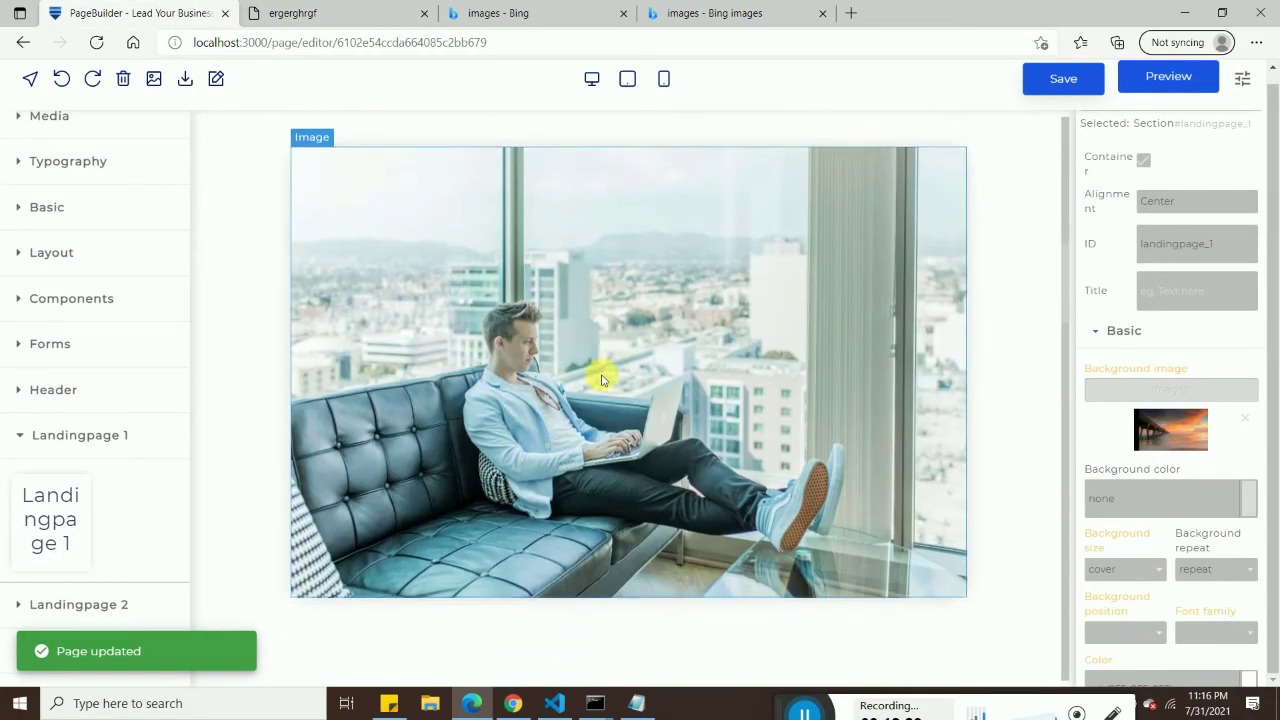
{"action": "scroll", "coordinate": [580, 366], "scroll_direction": "up", "scroll_amount": 3}
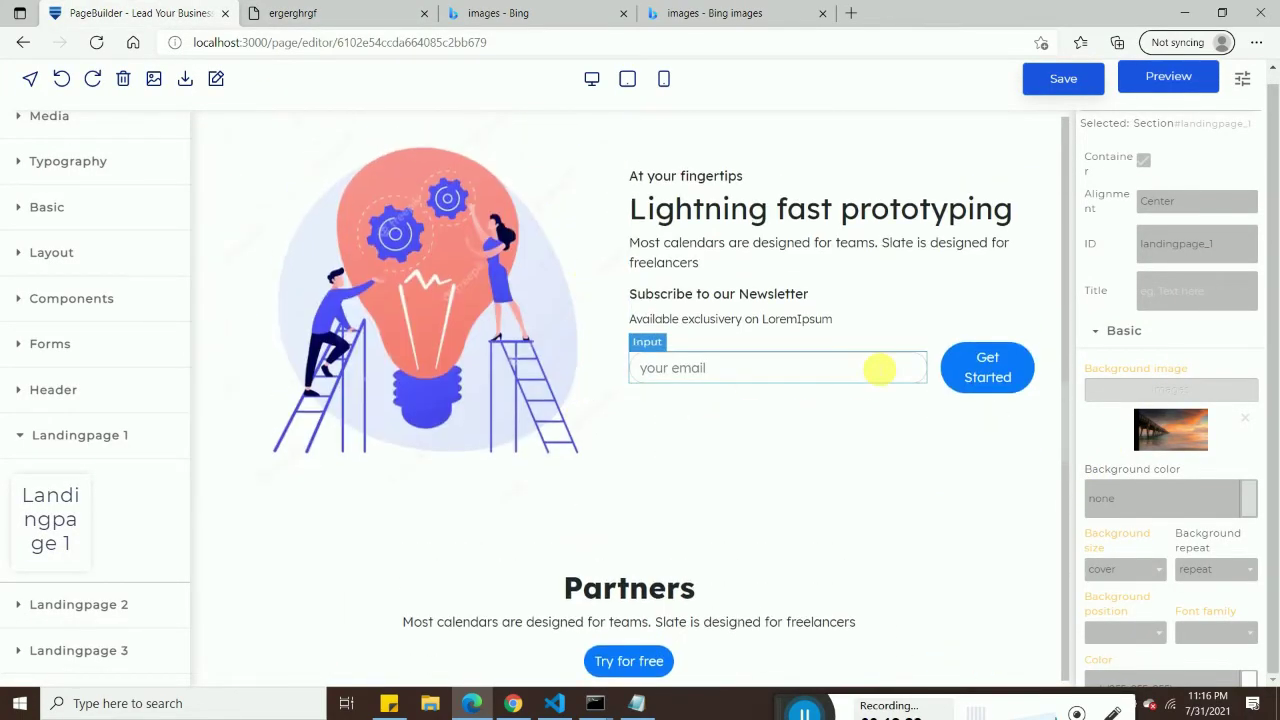
{"action": "left_click", "coordinate": [927, 381]}
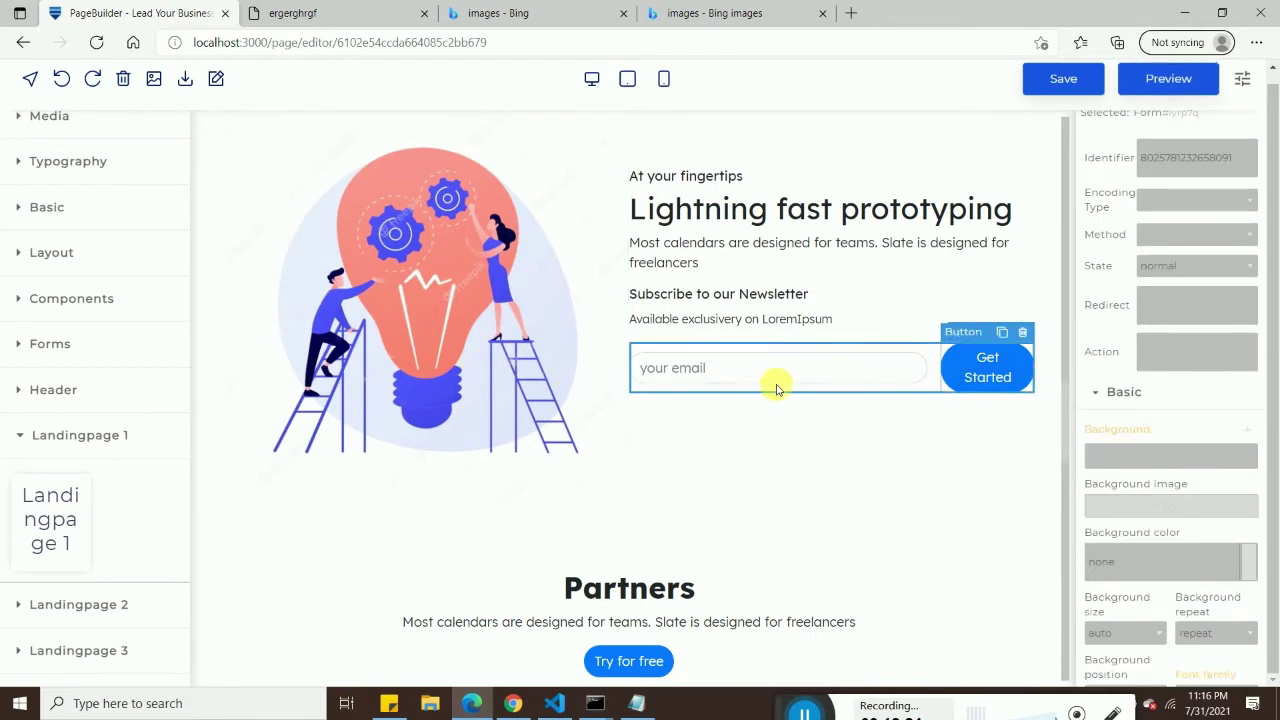
{"action": "left_click", "coordinate": [895, 366]}
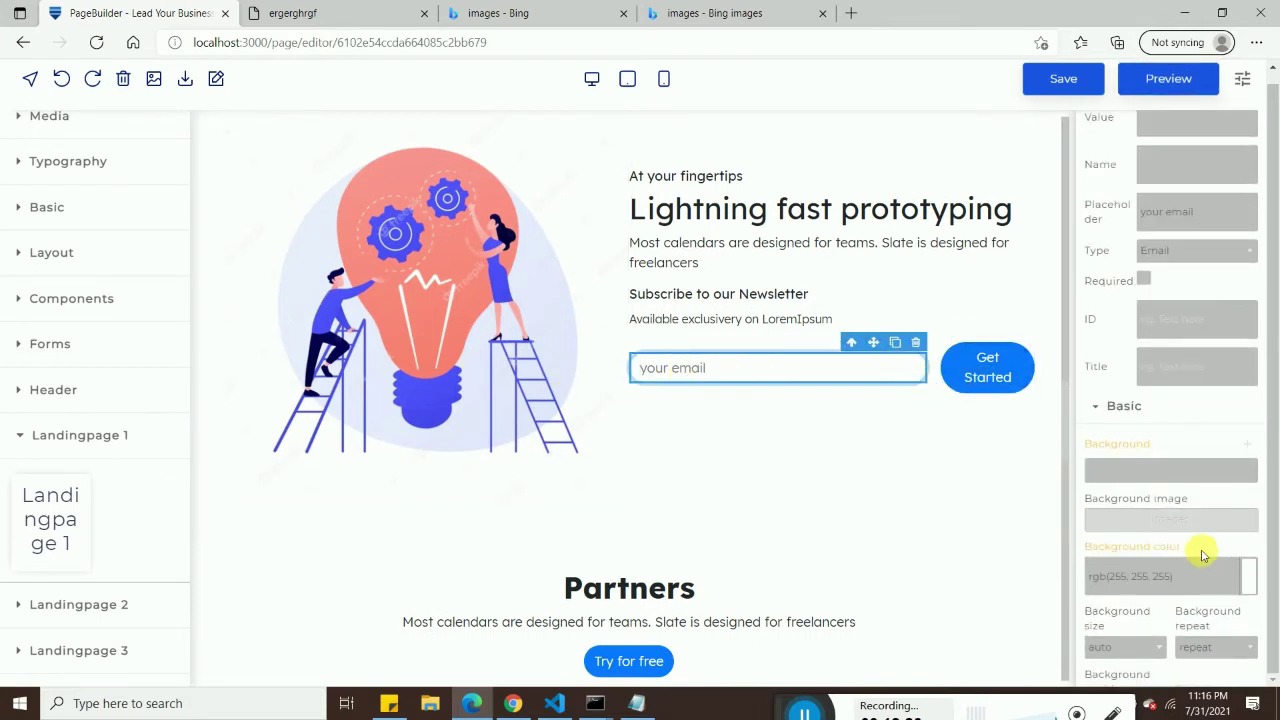
{"action": "scroll", "coordinate": [1120, 484], "scroll_direction": "down", "scroll_amount": 5}
{"action": "scroll", "coordinate": [1118, 475], "scroll_direction": "down", "scroll_amount": 2}
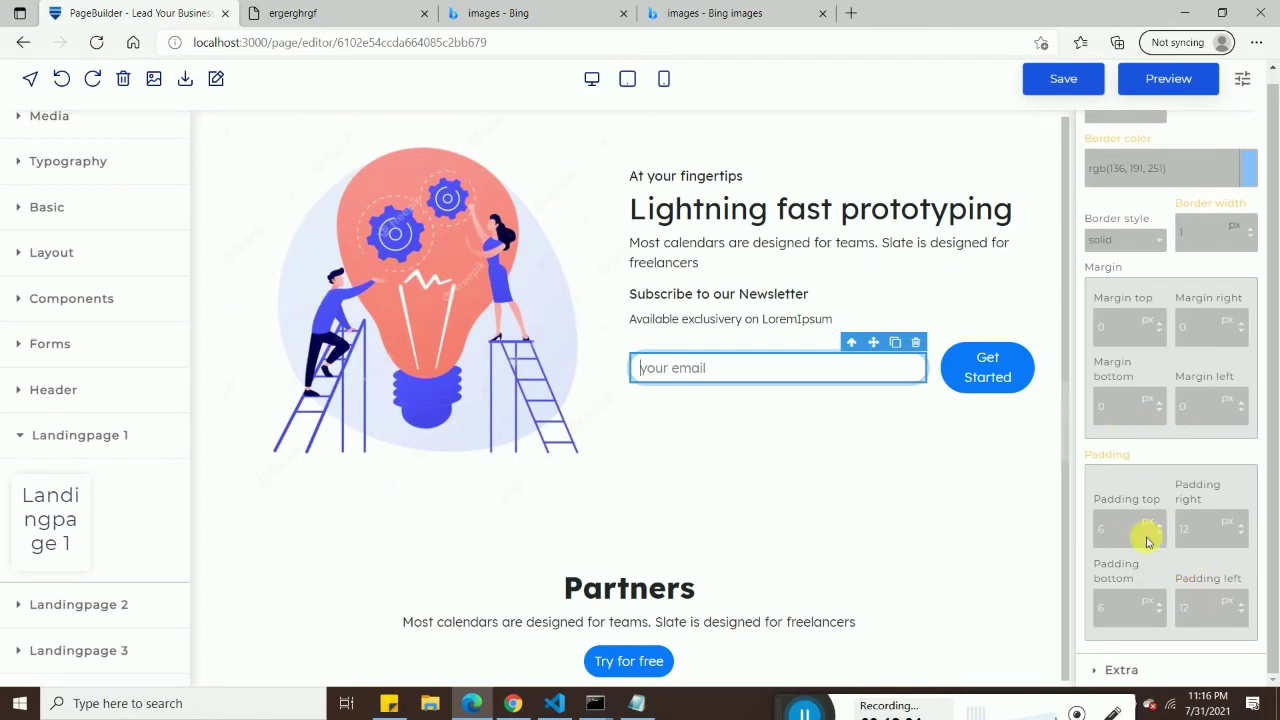
{"action": "scroll", "coordinate": [1112, 667], "scroll_direction": "down", "scroll_amount": 1}
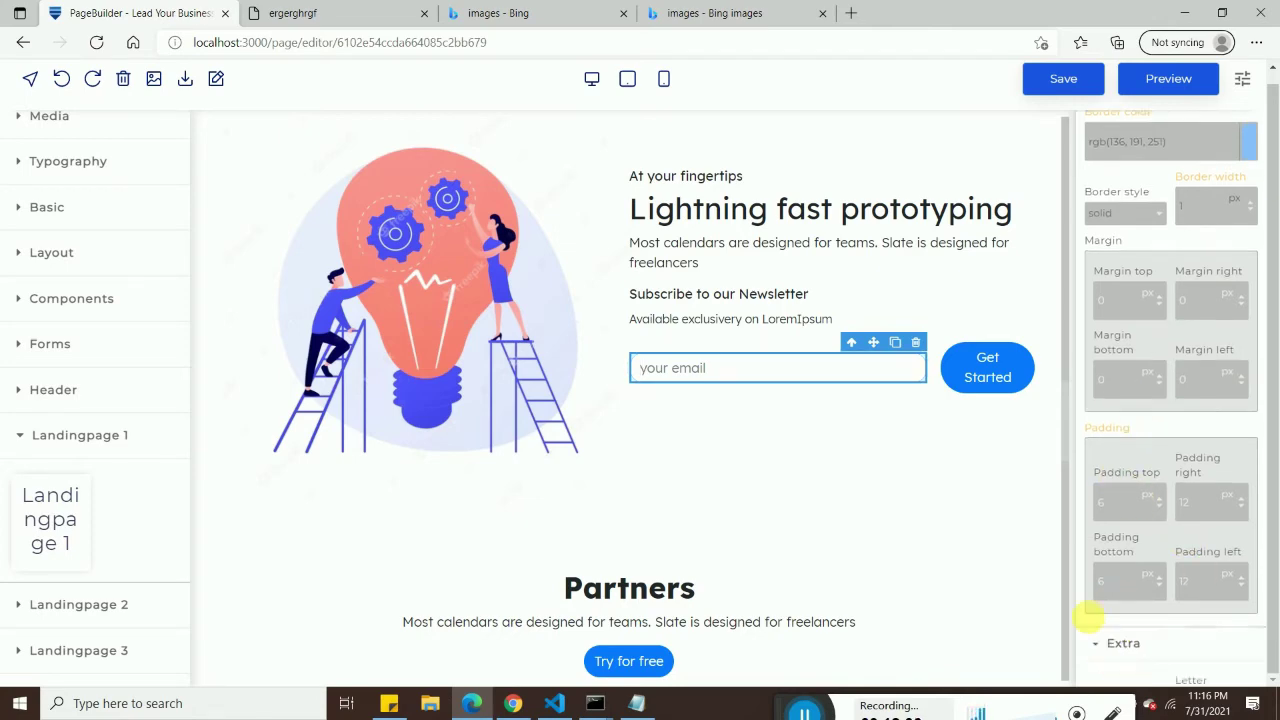
{"action": "left_click", "coordinate": [1100, 638]}
{"action": "scroll", "coordinate": [1060, 537], "scroll_direction": "down", "scroll_amount": 5}
{"action": "scroll", "coordinate": [1166, 566], "scroll_direction": "down", "scroll_amount": 3}
{"action": "scroll", "coordinate": [1180, 500], "scroll_direction": "up", "scroll_amount": 4}
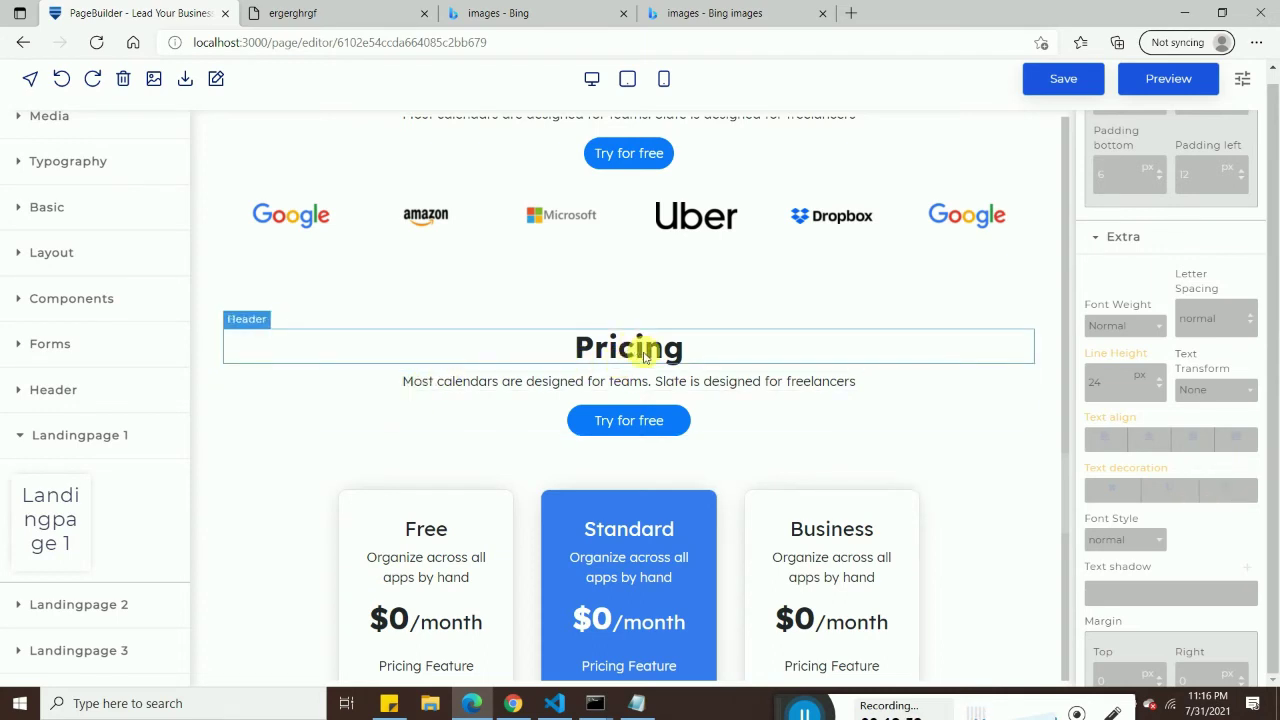
Try the strikethrough text decoration on the paragraph under the Pricing heading, resetting the decoration to none.
{"action": "left_click", "coordinate": [666, 383]}
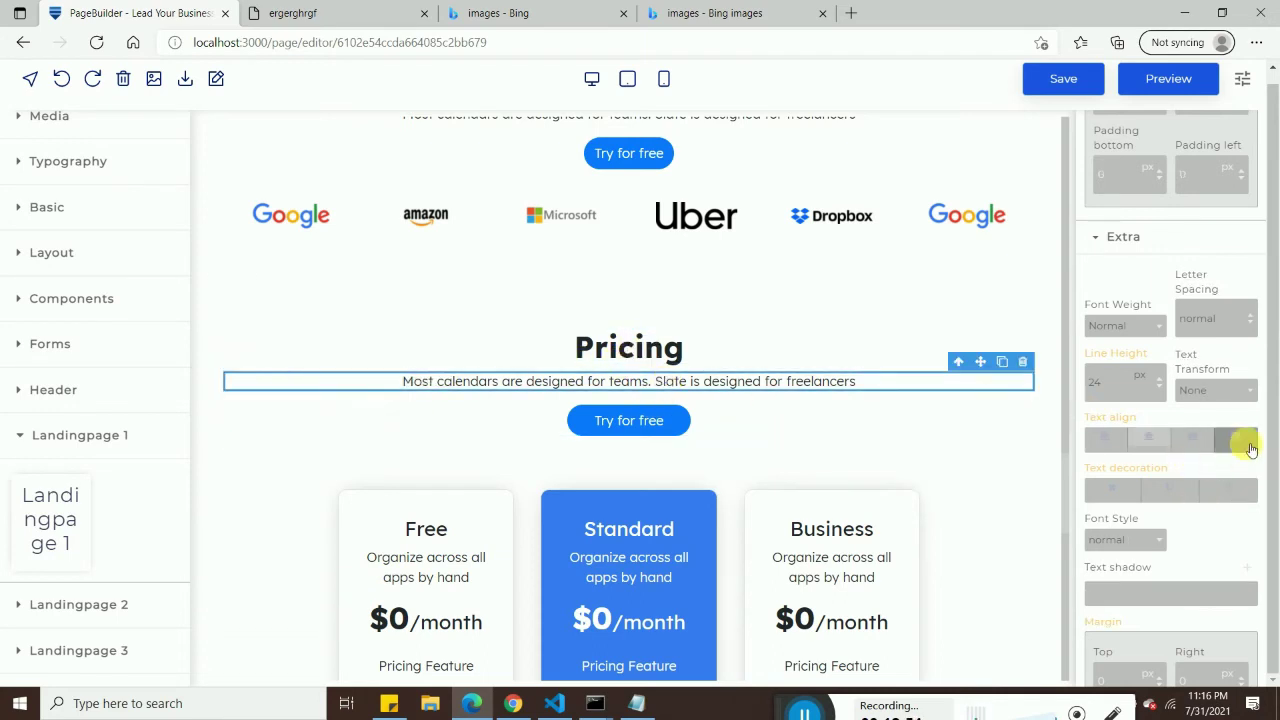
{"action": "left_click", "coordinate": [1228, 488]}
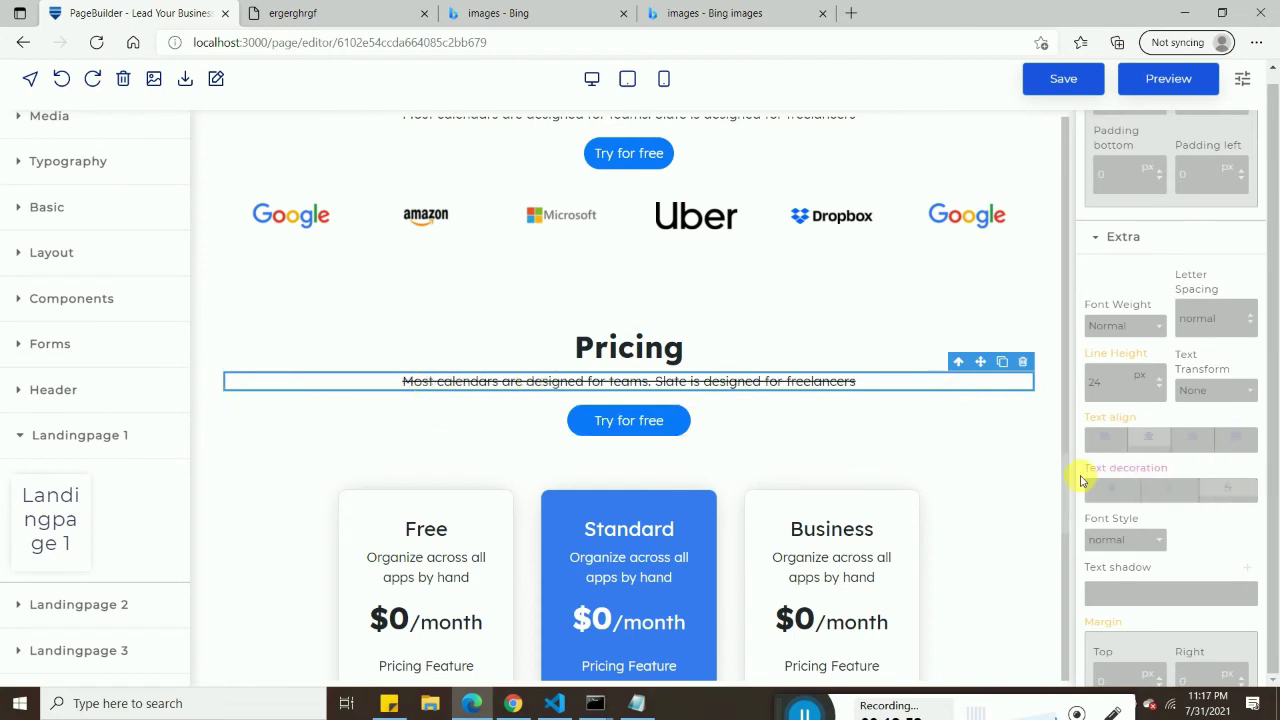
{"action": "left_click", "coordinate": [1120, 488]}
Examine the paragraph's spacing, border radius, size, position and opacity settings, and look over the pricing cards and contact section.
{"action": "scroll", "coordinate": [1117, 450], "scroll_direction": "down", "scroll_amount": 5}
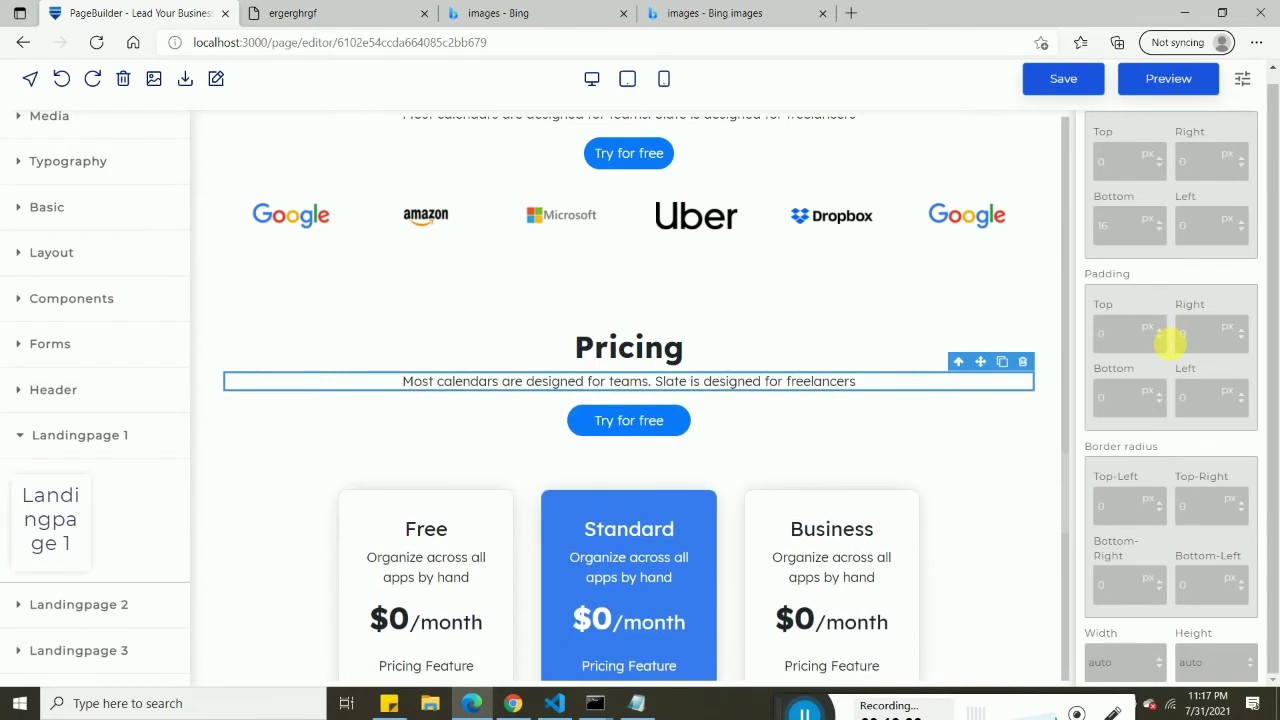
{"action": "scroll", "coordinate": [1118, 458], "scroll_direction": "down", "scroll_amount": 3}
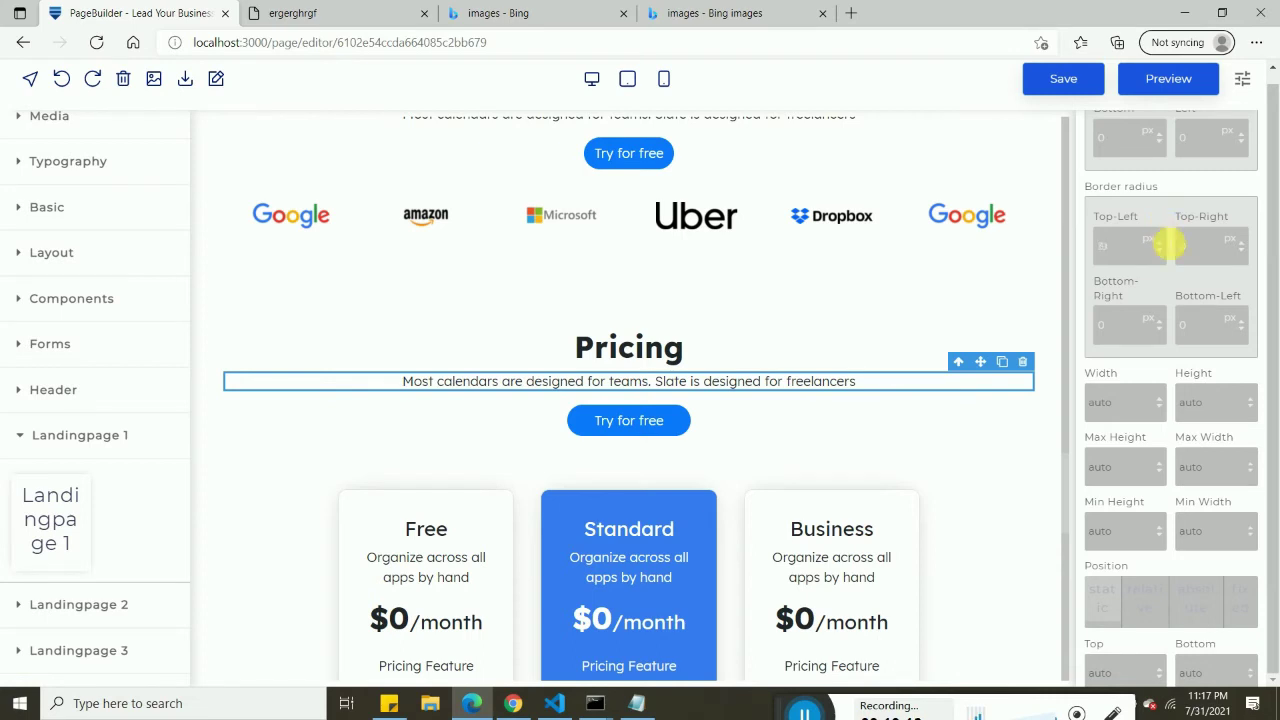
{"action": "scroll", "coordinate": [1000, 540], "scroll_direction": "down", "scroll_amount": 2}
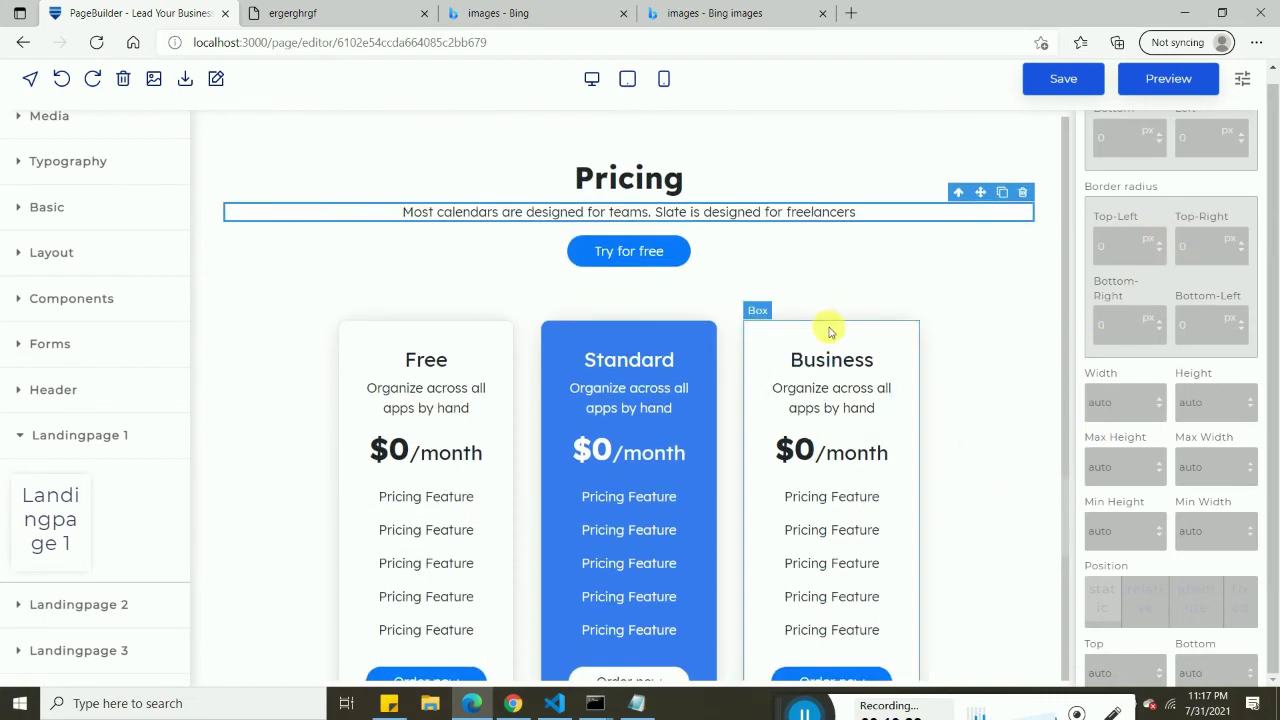
{"action": "scroll", "coordinate": [380, 463], "scroll_direction": "down", "scroll_amount": 2}
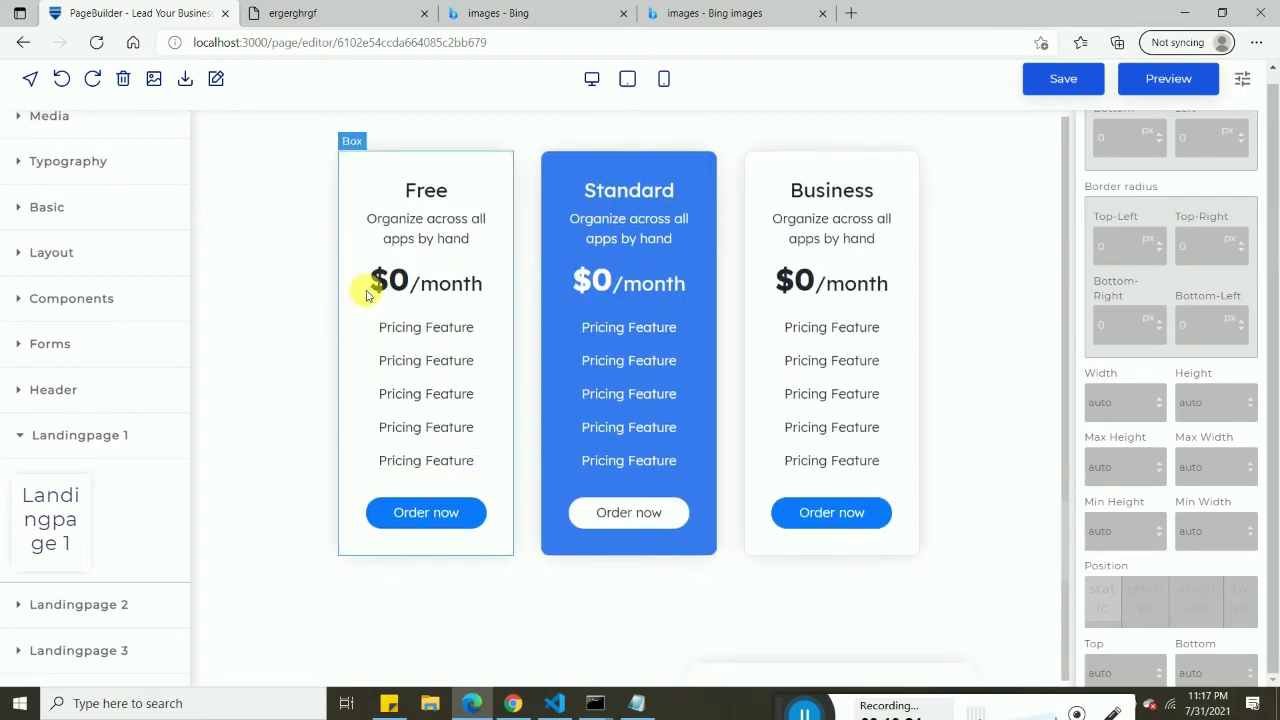
{"action": "scroll", "coordinate": [380, 296], "scroll_direction": "down", "scroll_amount": 4}
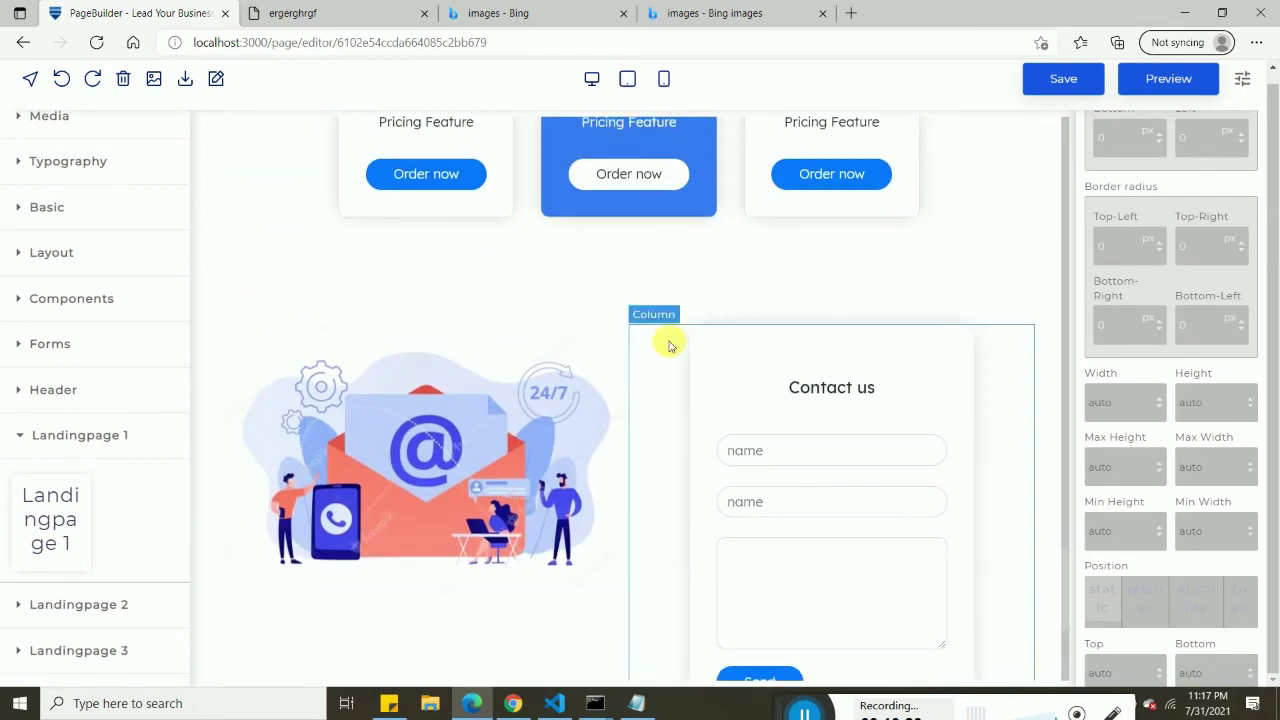
{"action": "scroll", "coordinate": [1143, 220], "scroll_direction": "down", "scroll_amount": 2}
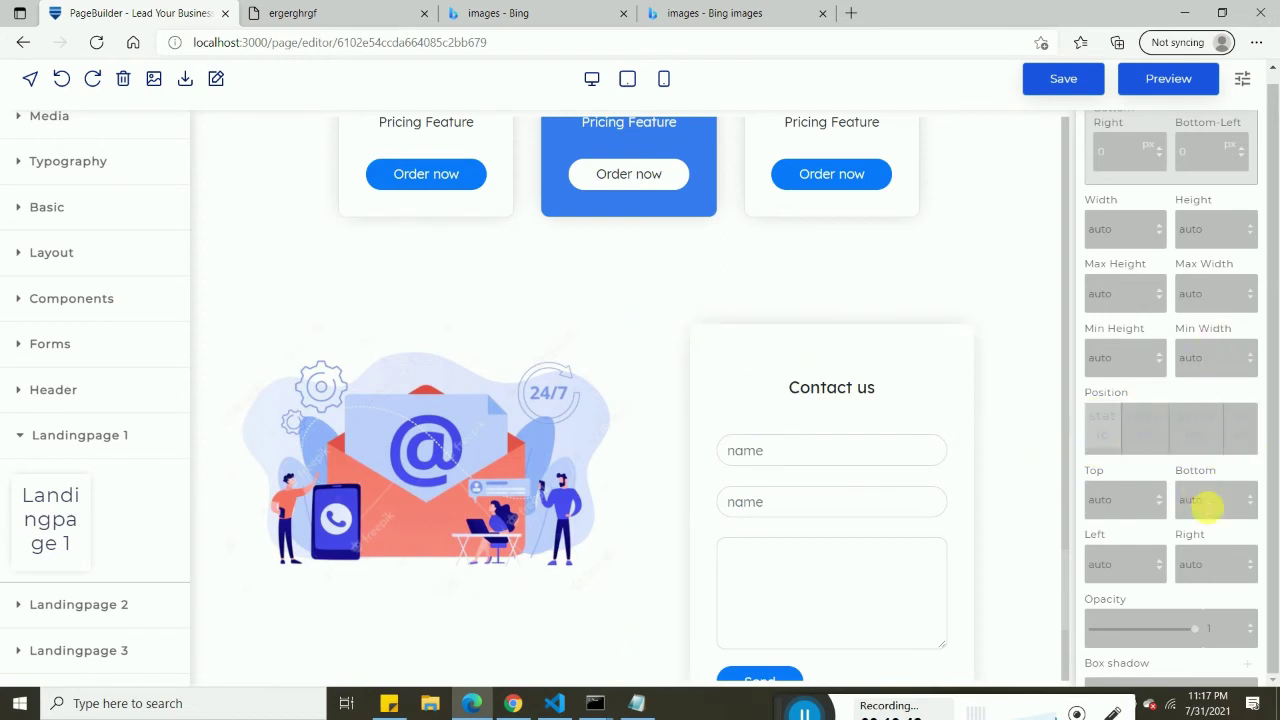
{"action": "scroll", "coordinate": [1153, 298], "scroll_direction": "down", "scroll_amount": 2}
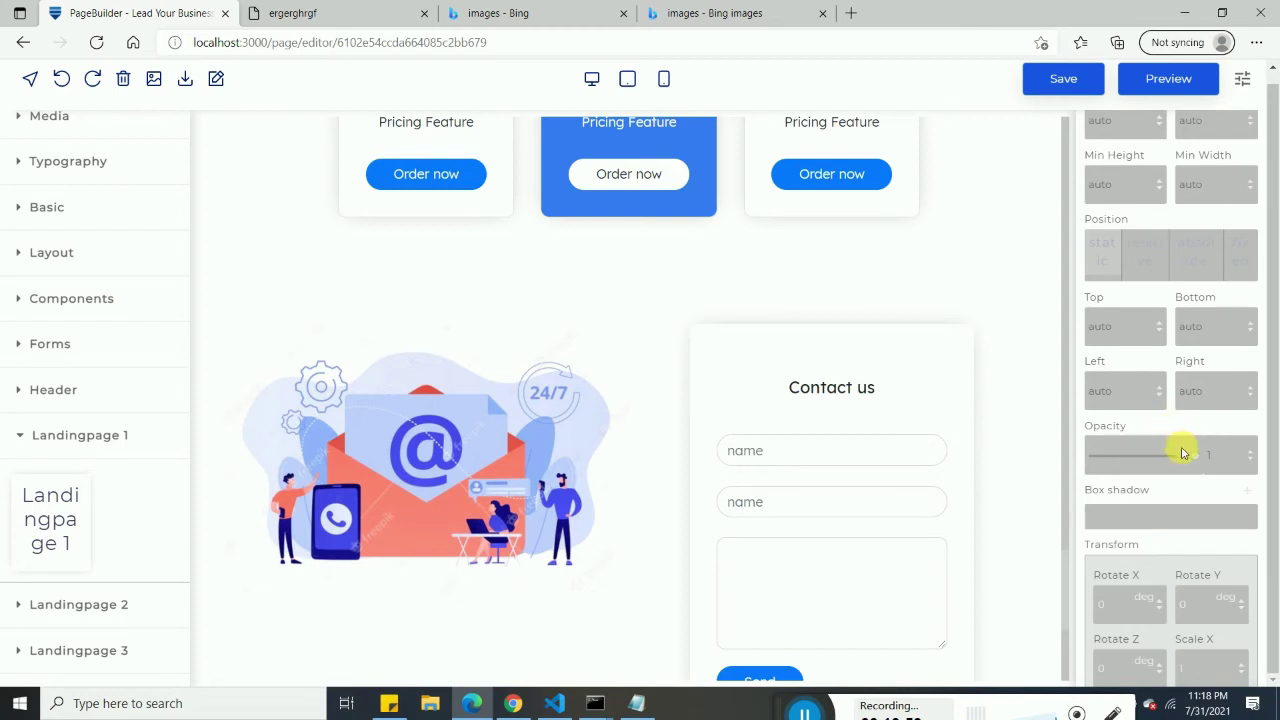
Try adjusting the opacity of the Contact us box.
{"action": "left_click", "coordinate": [811, 337]}
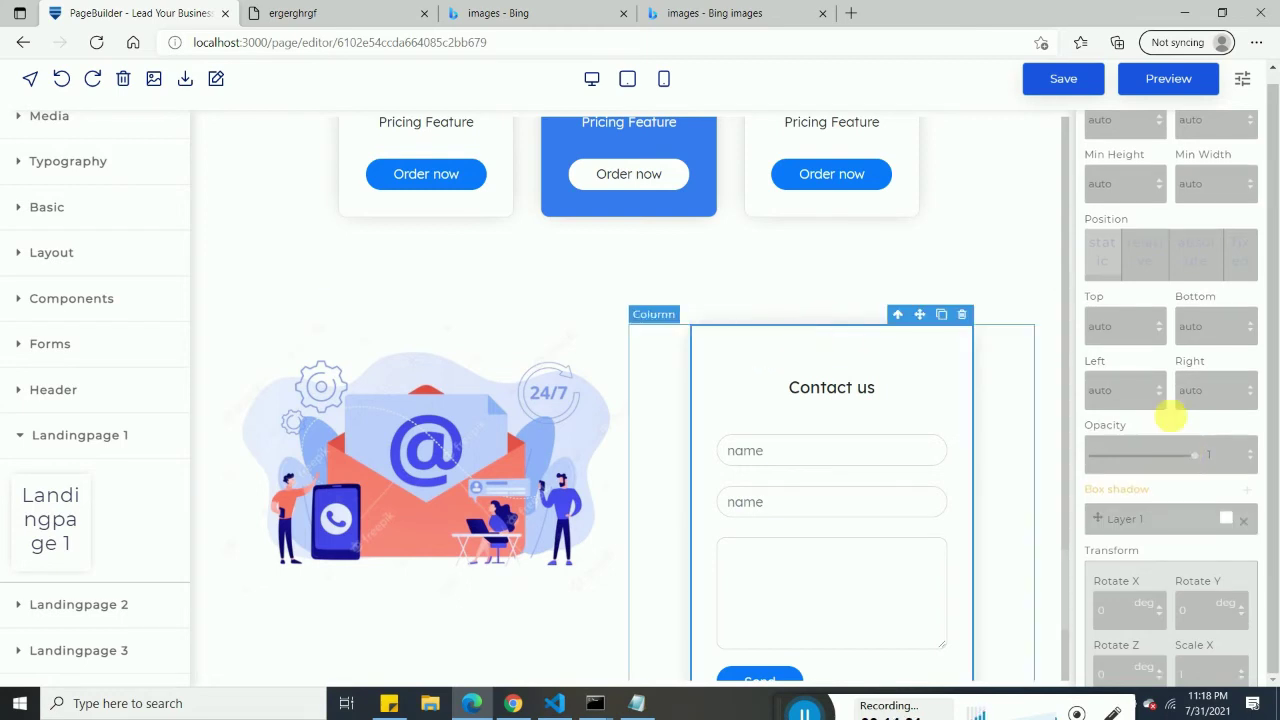
{"action": "mouse_move", "coordinate": [1197, 461]}
{"action": "left_mouse_down"}
{"action": "mouse_move", "coordinate": [1111, 457]}
{"action": "mouse_move", "coordinate": [1205, 475]}
{"action": "left_mouse_up"}
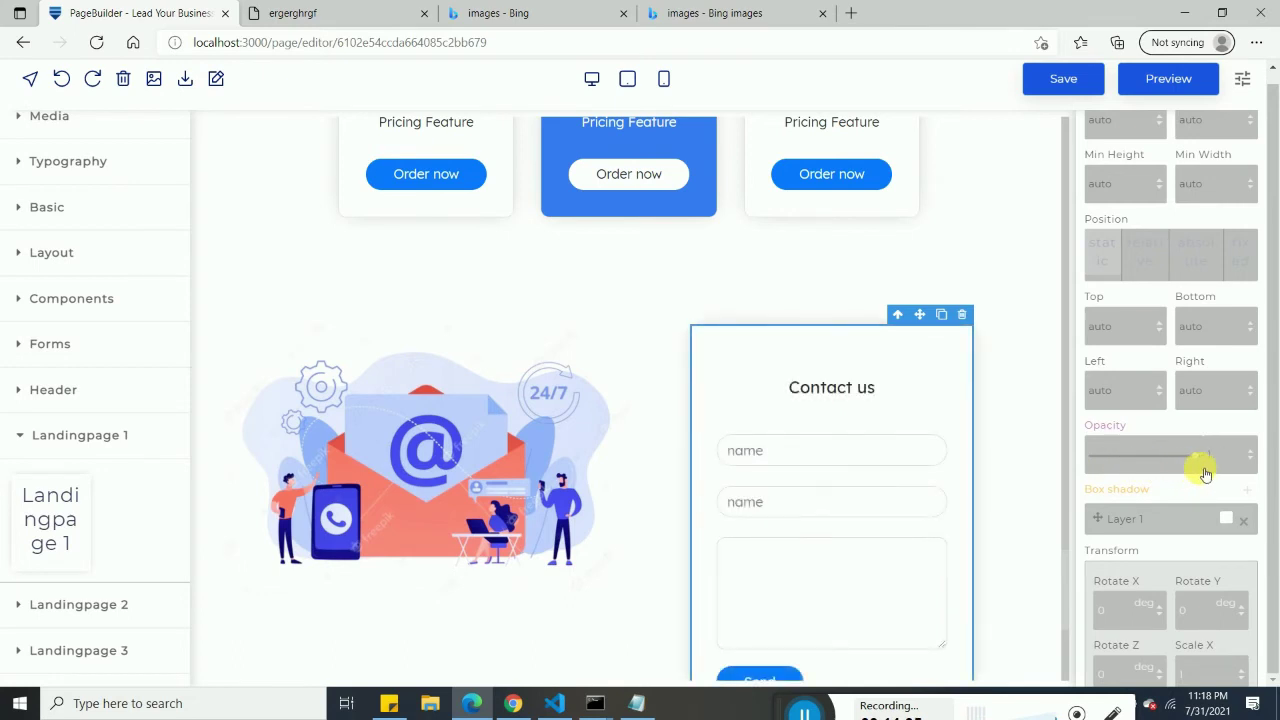
{"action": "scroll", "coordinate": [1205, 470], "scroll_direction": "down", "scroll_amount": 3}
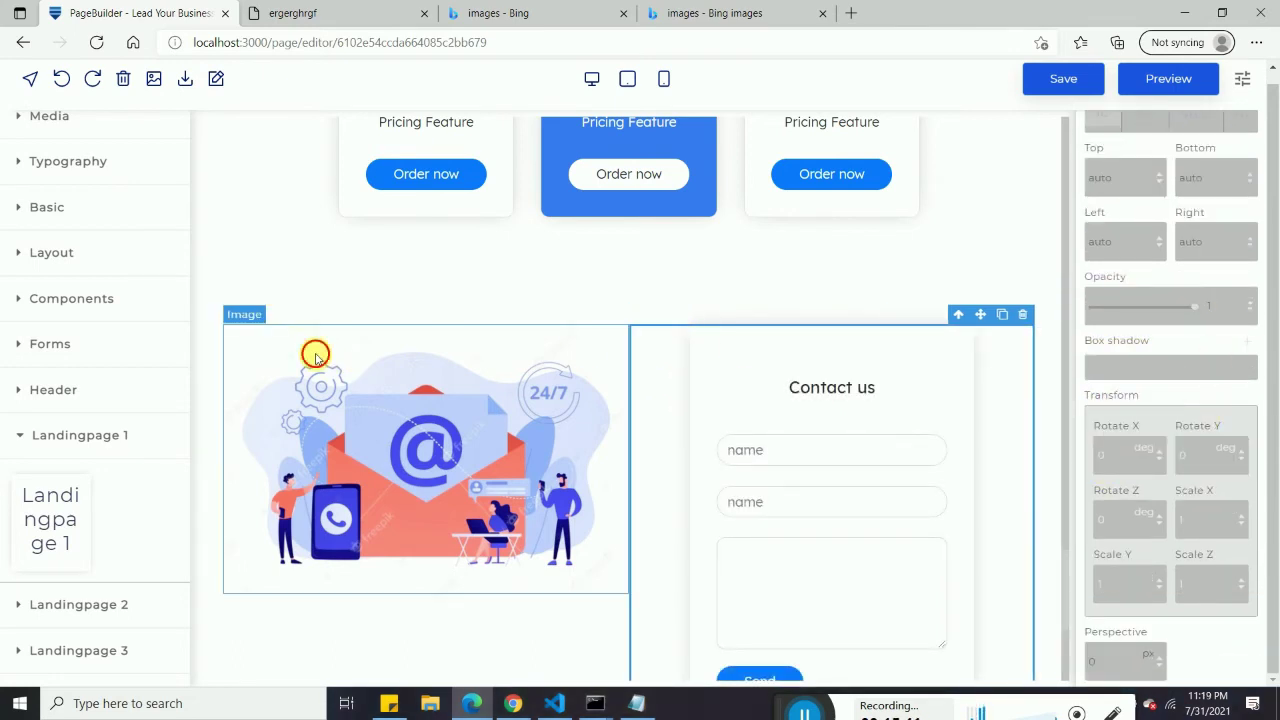
Add a box shadow layer to the image beside the contact form, with X position -2 px and color #bababa.
{"action": "left_click", "coordinate": [322, 354]}
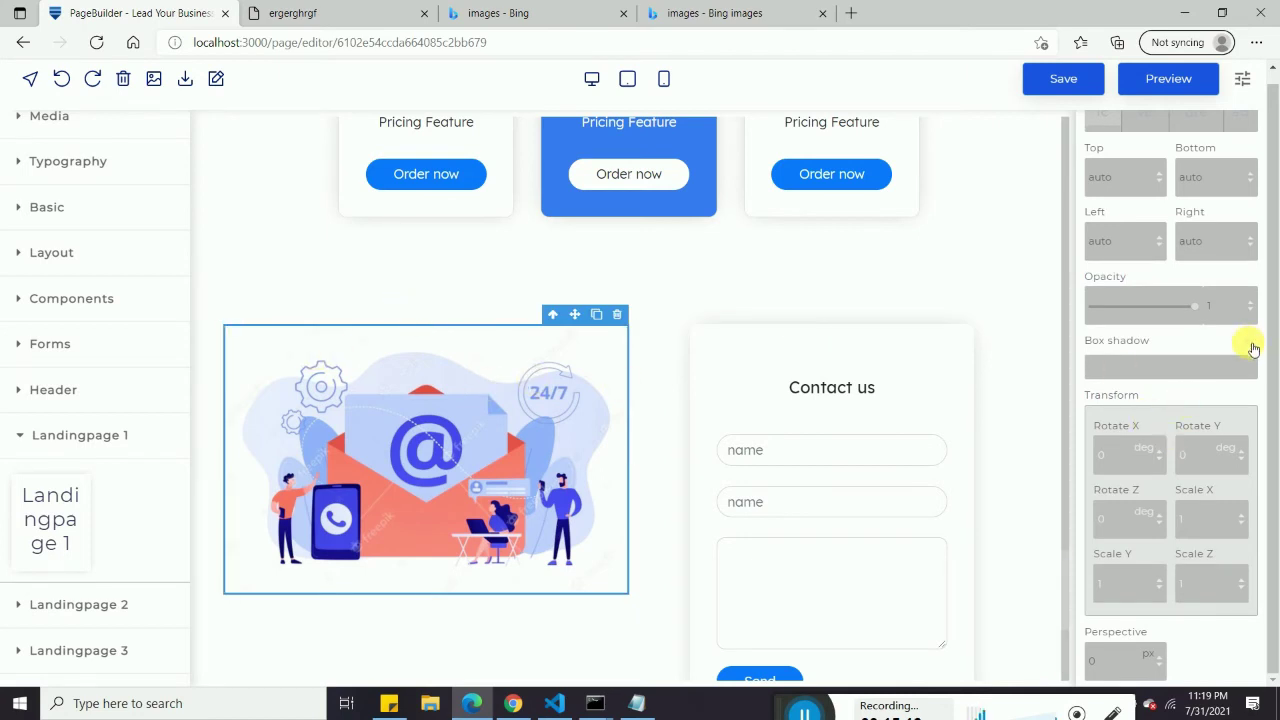
{"action": "left_click", "coordinate": [1249, 343]}
{"action": "mouse_move", "coordinate": [1165, 434]}
{"action": "left_mouse_down"}
{"action": "mouse_move", "coordinate": [1166, 421]}
{"action": "mouse_move", "coordinate": [1162, 434]}
{"action": "left_mouse_up"}
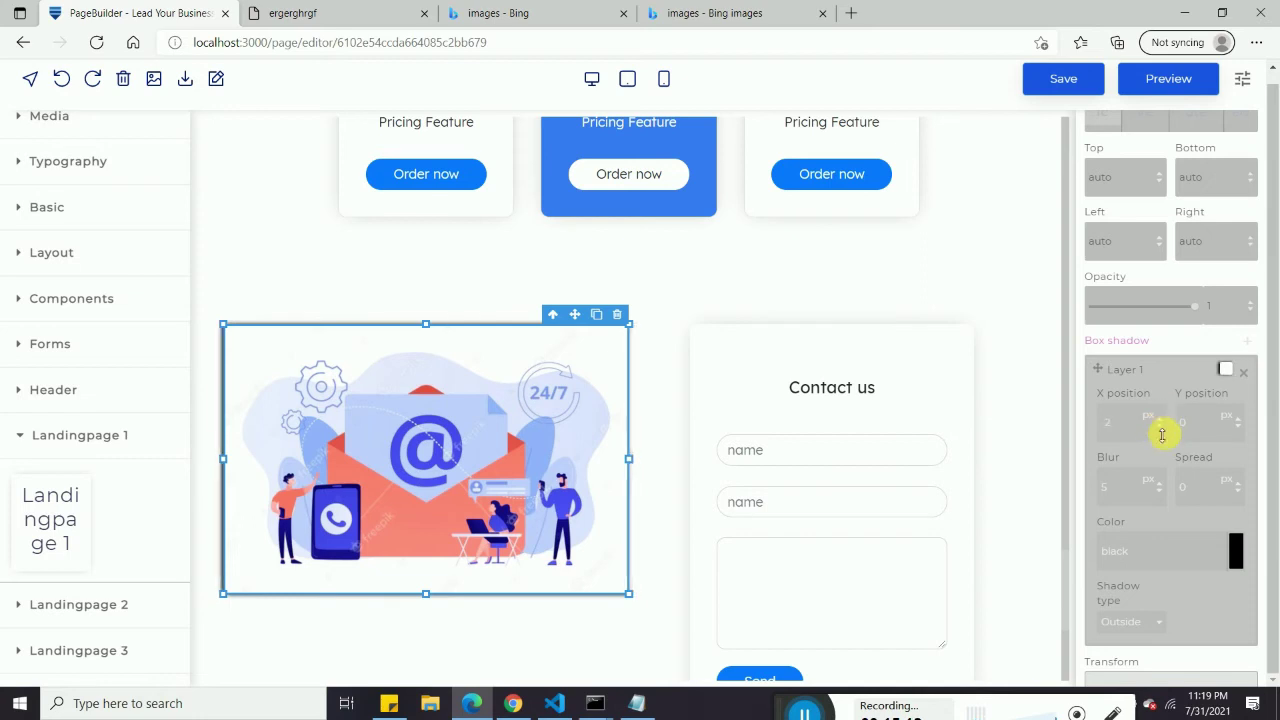
{"action": "left_click", "coordinate": [1237, 555]}
{"action": "left_click", "coordinate": [1104, 617]}
{"action": "left_click_drag", "start_coordinate": [1101, 621], "coordinate": [1101, 634]}
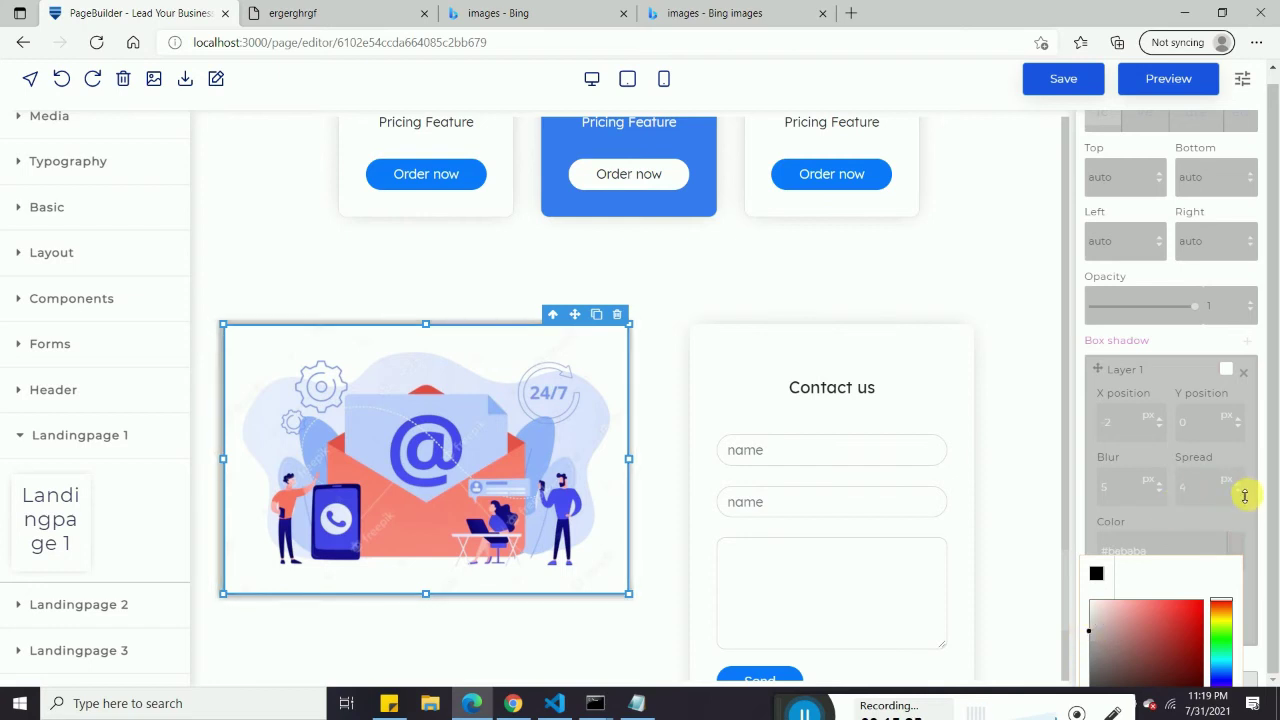
Set the image's box shadow blur to 20 px and its spread to -6 px.
{"action": "left_click", "coordinate": [1172, 490]}
{"action": "type", "text": "4"}
{"action": "left_click_drag", "start_coordinate": [1165, 491], "coordinate": [1240, 499]}
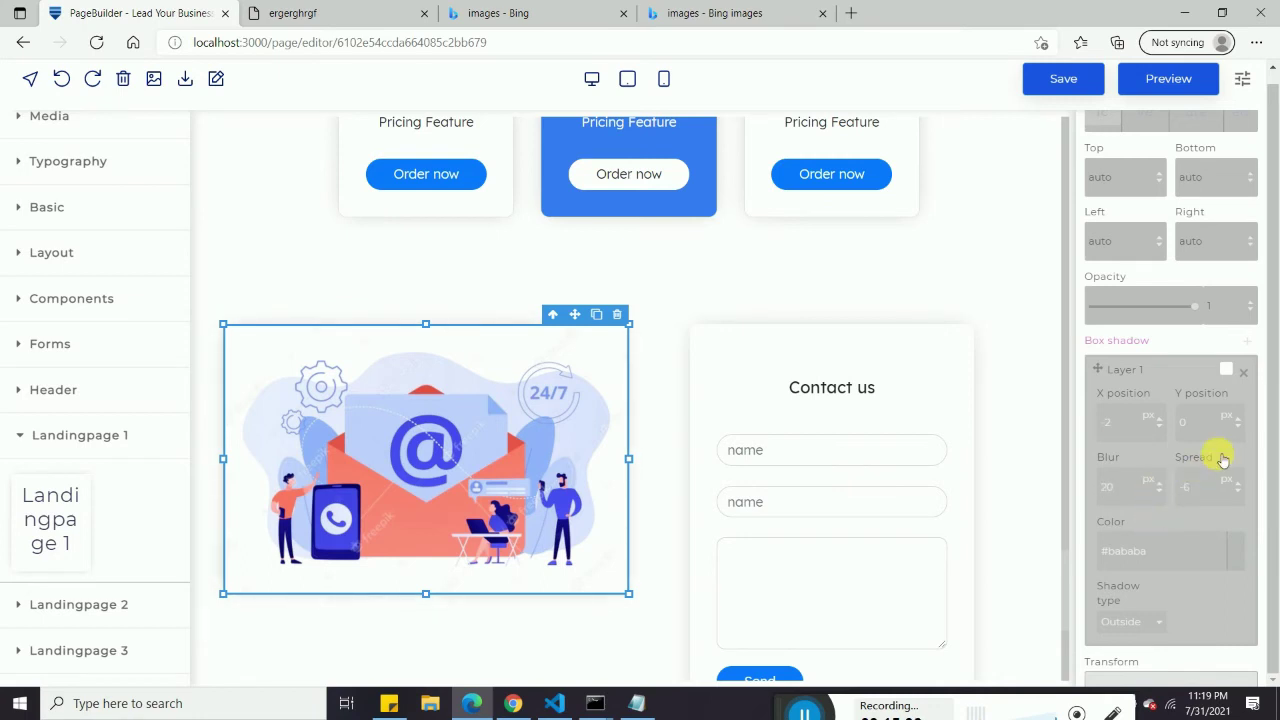
Set the contact image's box shadow to Y position -4 px, blur 29 px and spread -14 px.
{"action": "left_click", "coordinate": [1239, 424]}
{"action": "left_click", "coordinate": [1240, 424]}
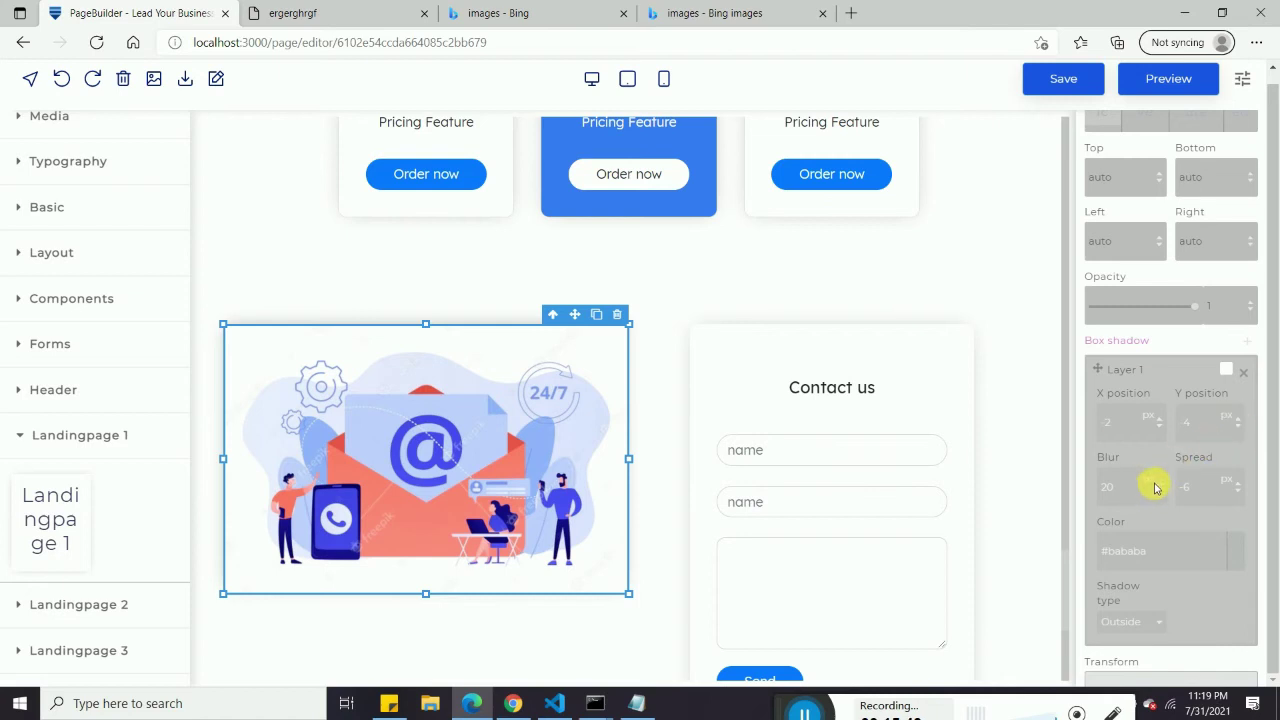
{"action": "left_click", "coordinate": [1205, 490]}
{"action": "type", "text": "-6"}
{"action": "left_click_drag", "start_coordinate": [1238, 494], "coordinate": [1247, 494]}
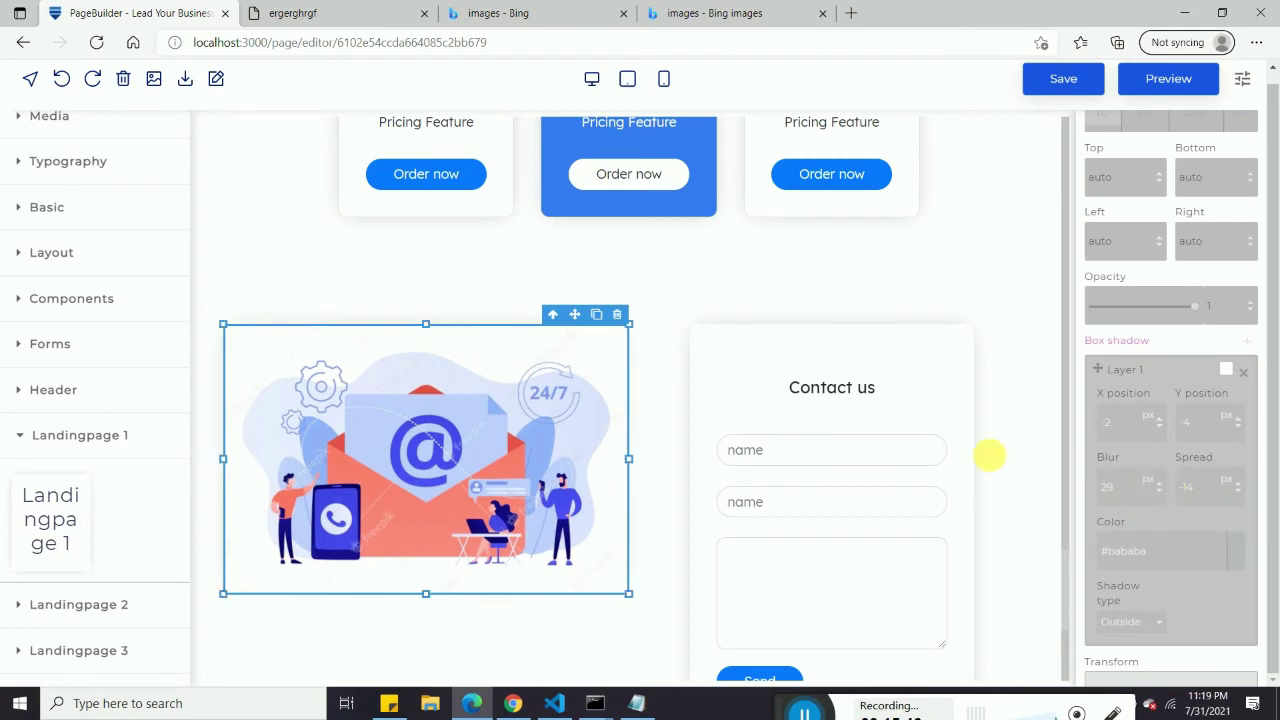
Add a transition layer to the pricing section.
{"action": "left_click", "coordinate": [505, 270]}
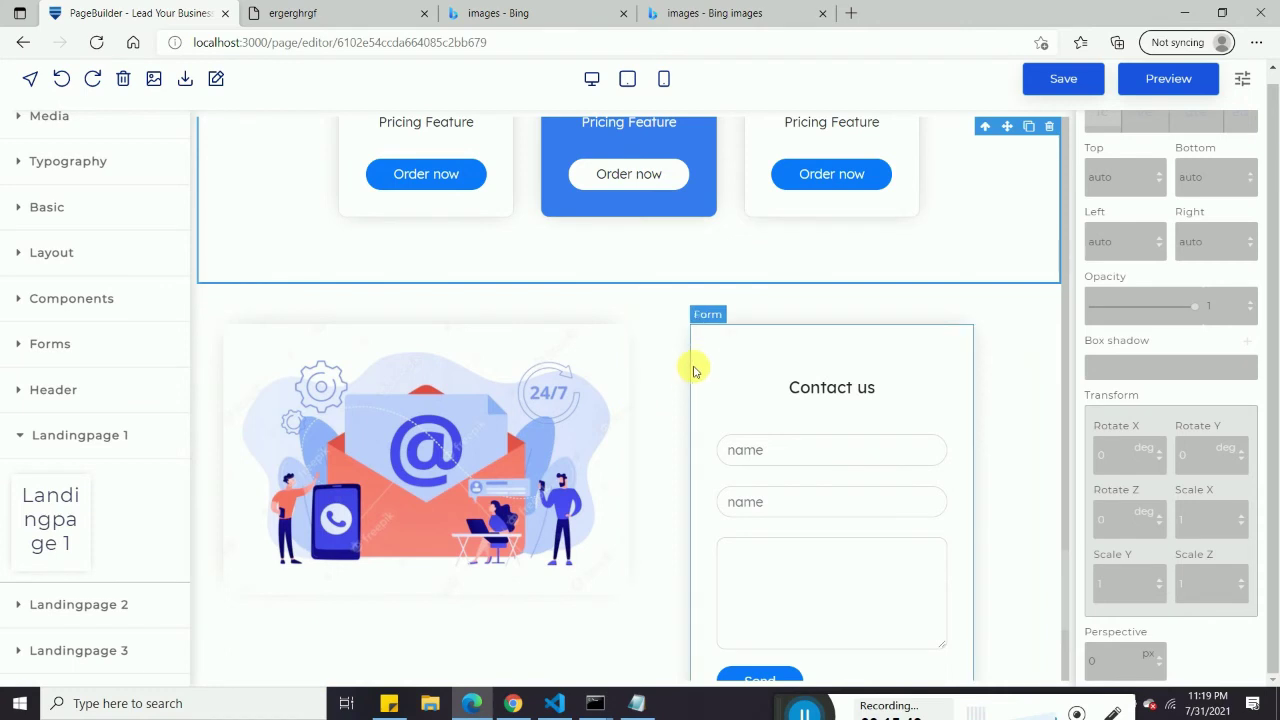
{"action": "scroll", "coordinate": [1140, 492], "scroll_direction": "down", "scroll_amount": 2}
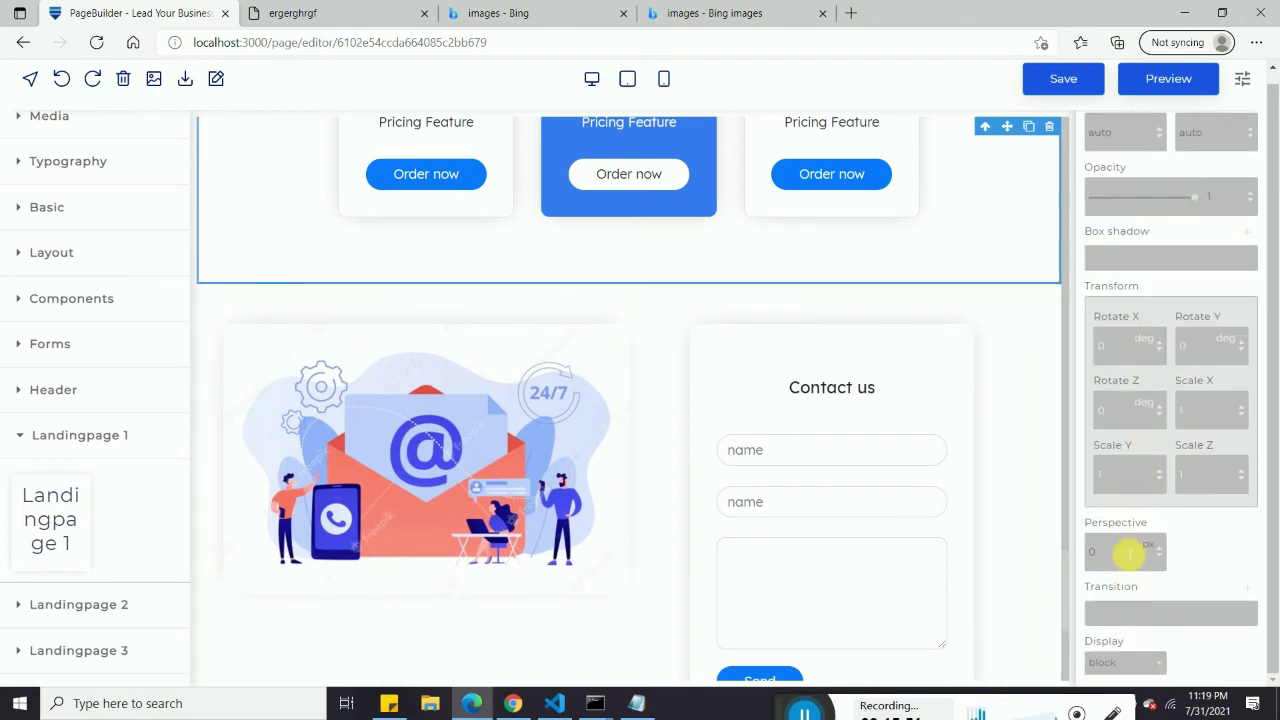
{"action": "left_click", "coordinate": [1248, 589]}
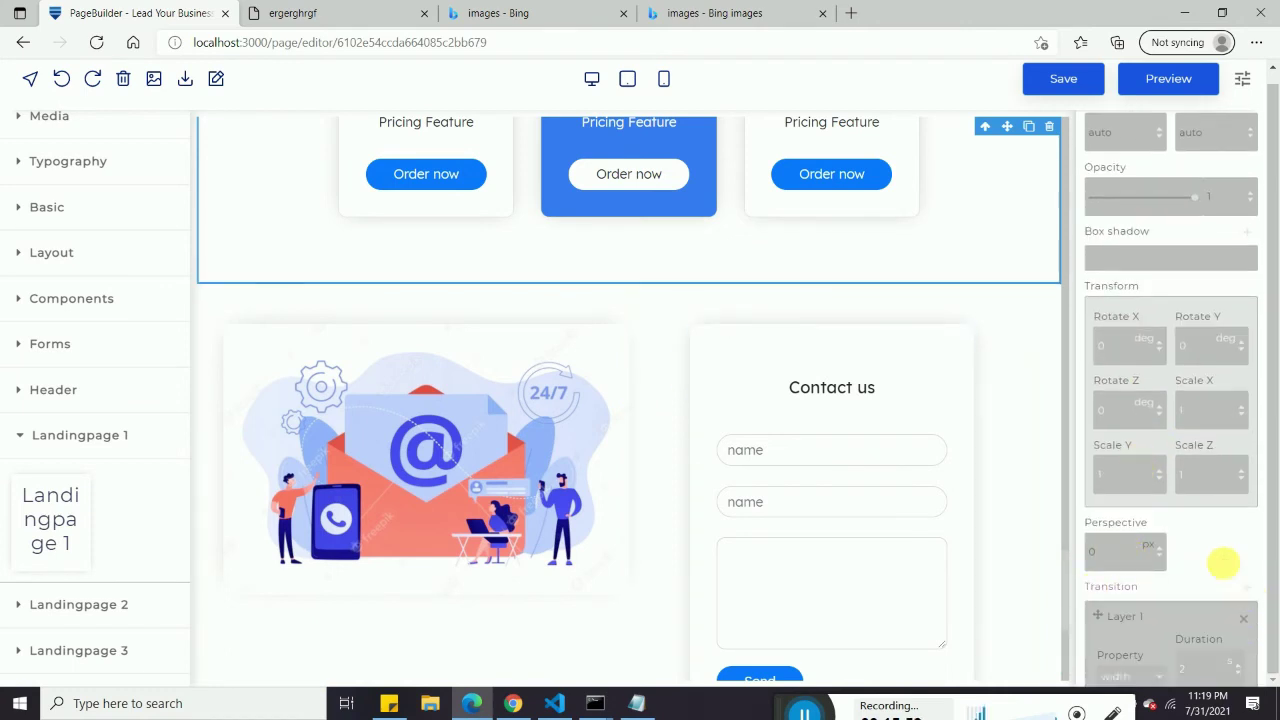
{"action": "scroll", "coordinate": [1160, 580], "scroll_direction": "down", "scroll_amount": 2}
{"action": "scroll", "coordinate": [1114, 580], "scroll_direction": "down", "scroll_amount": 5}
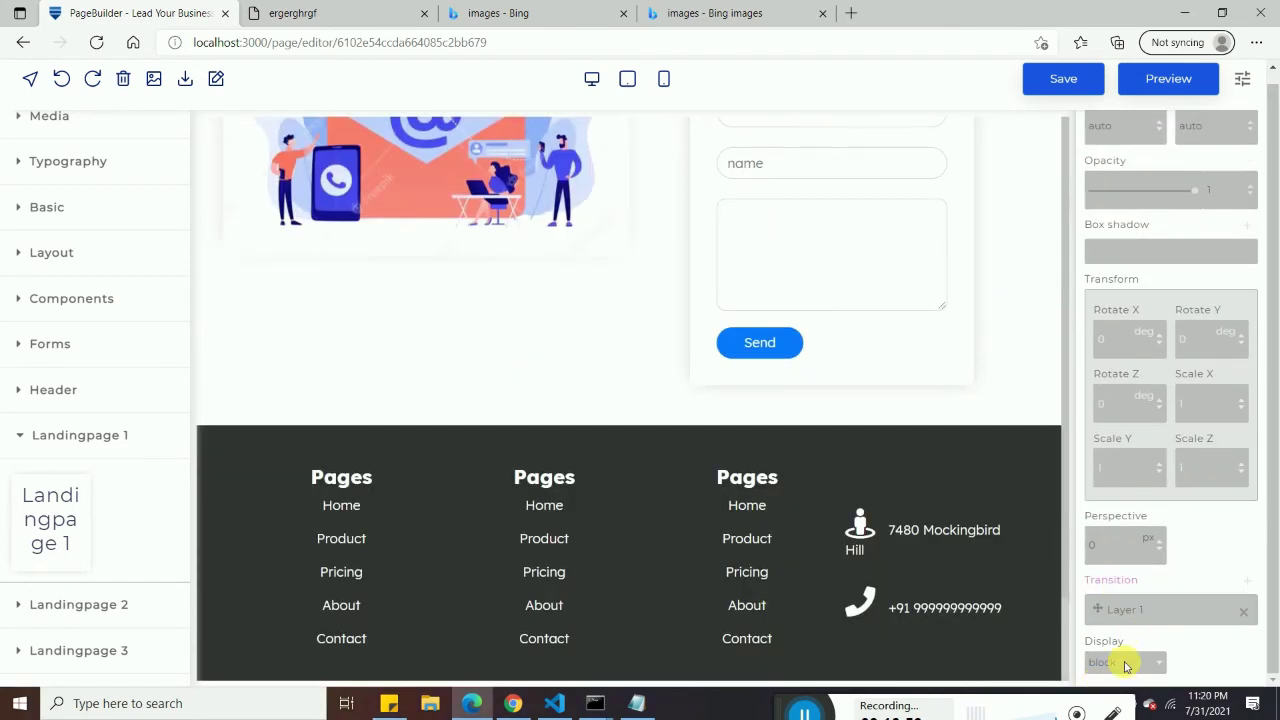
Set the pricing section's display to flex with row direction, and look through the justify-content and align-items options.
{"action": "left_click", "coordinate": [1122, 666]}
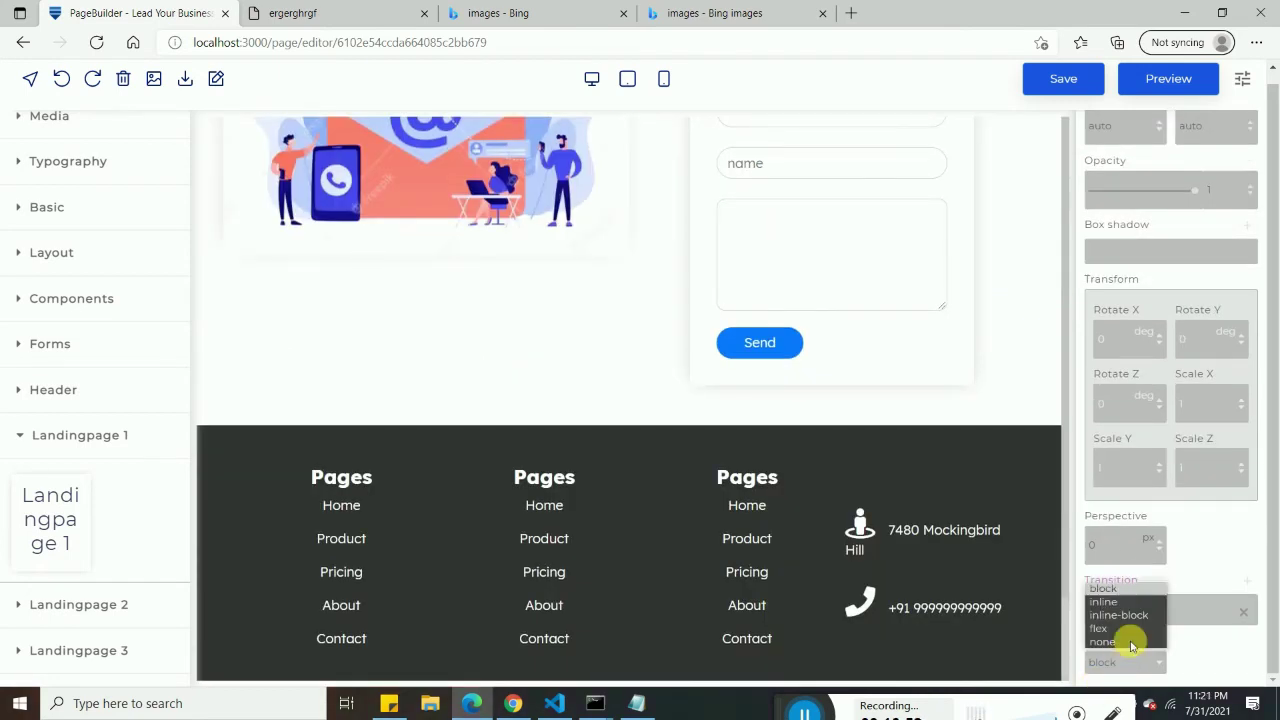
{"action": "left_click", "coordinate": [1116, 633]}
{"action": "scroll", "coordinate": [1118, 620], "scroll_direction": "down", "scroll_amount": 1}
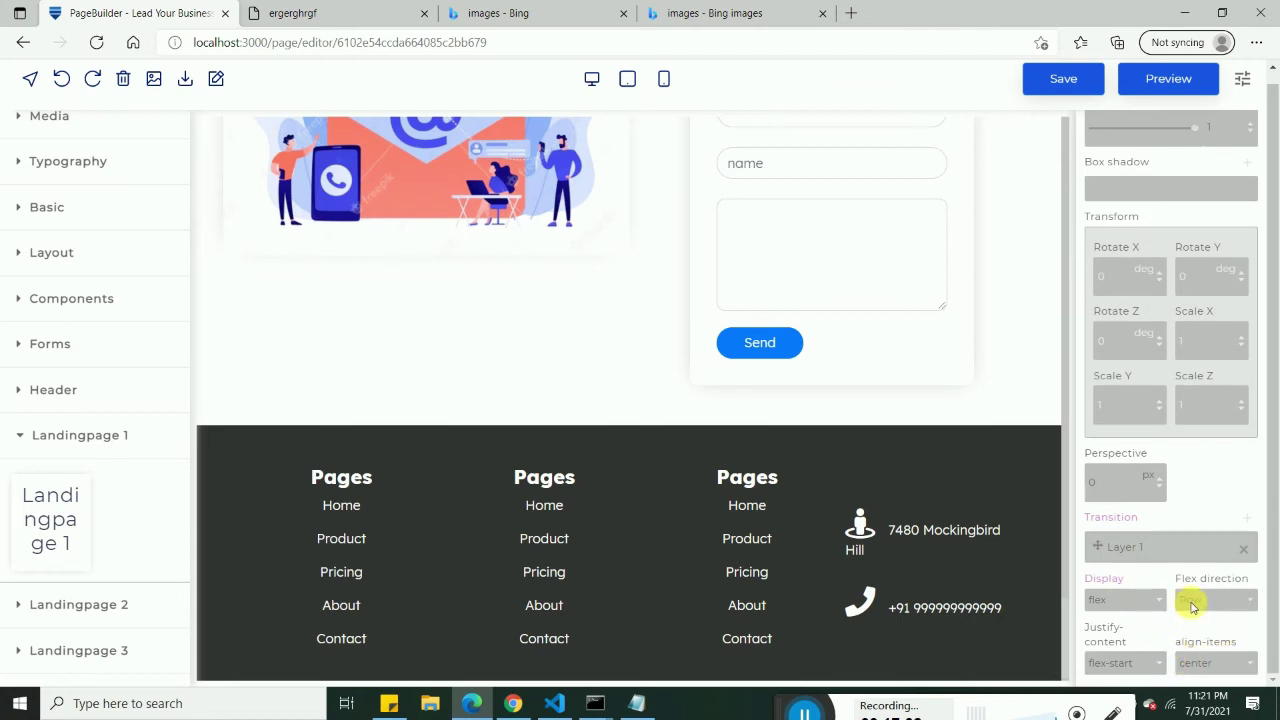
{"action": "left_click", "coordinate": [1235, 600]}
{"action": "left_click", "coordinate": [1215, 616]}
{"action": "left_click", "coordinate": [1122, 665]}
{"action": "left_click", "coordinate": [1122, 665]}
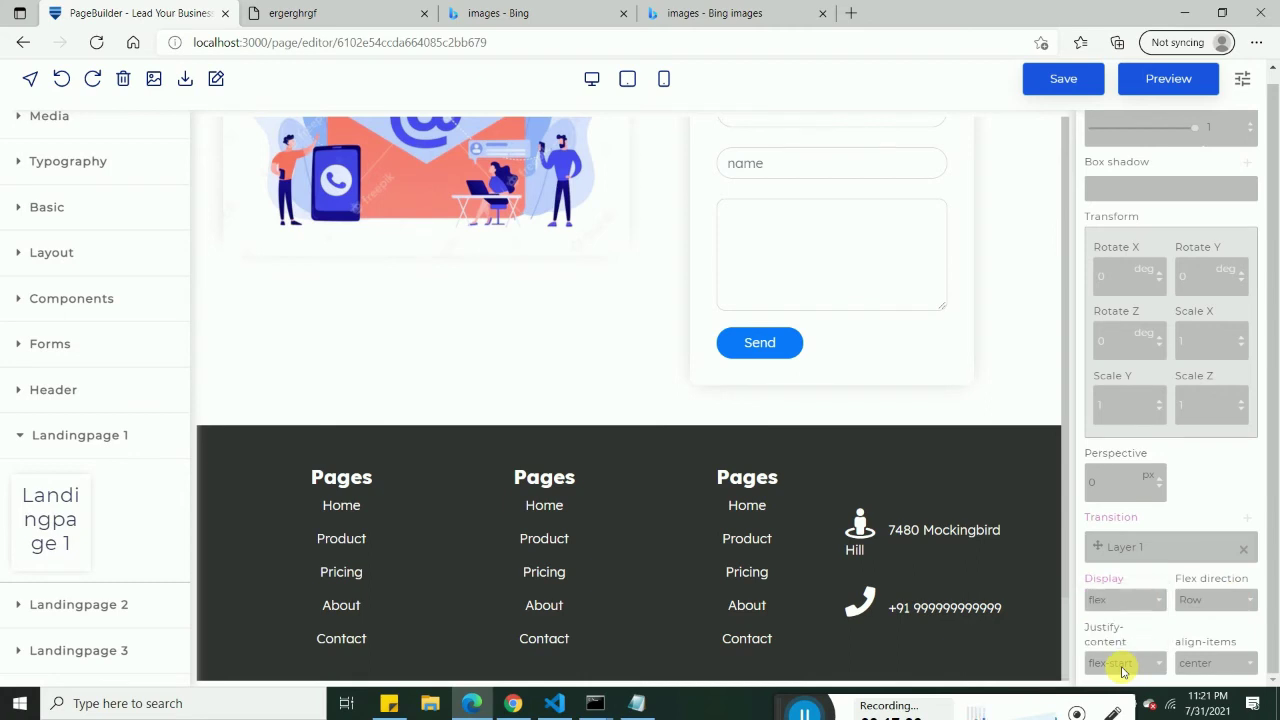
{"action": "left_click", "coordinate": [1210, 663]}
{"action": "left_click", "coordinate": [1222, 665]}
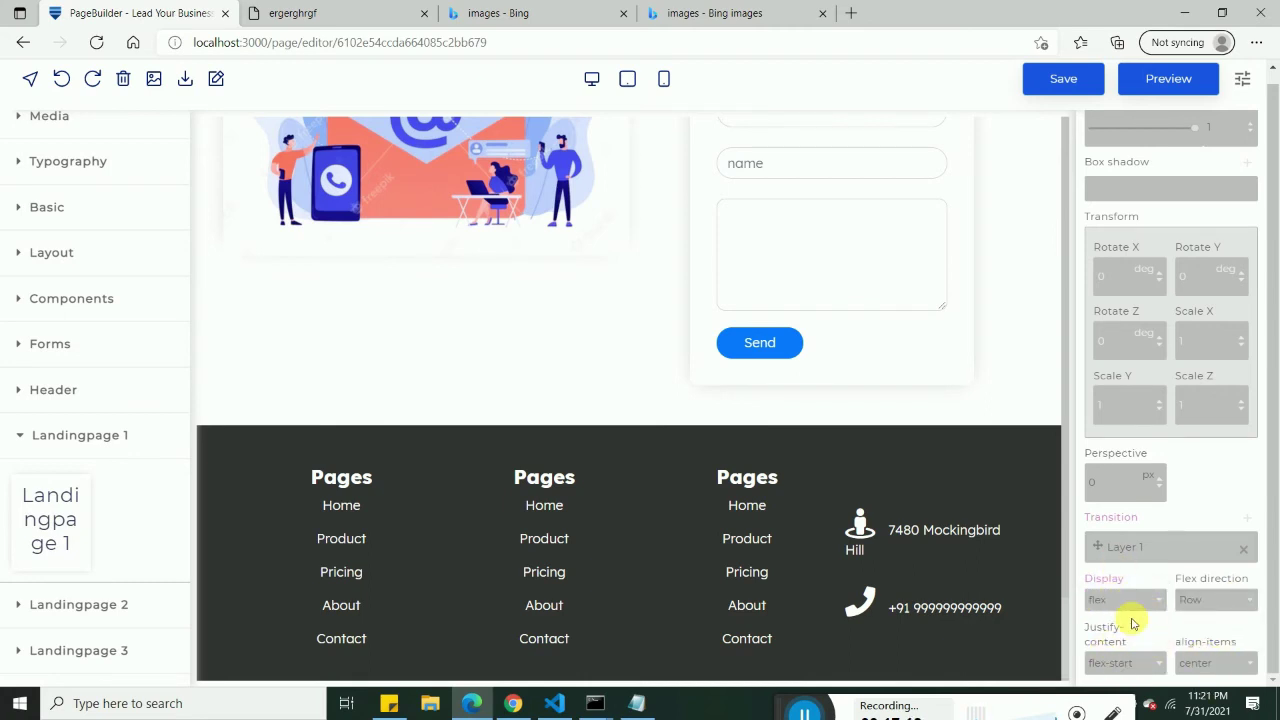
Examine the settings of the Product link in the footer's third column, including its scroll-to-section and target options, and close the settings.
{"action": "scroll", "coordinate": [1133, 623], "scroll_direction": "up", "scroll_amount": 15}
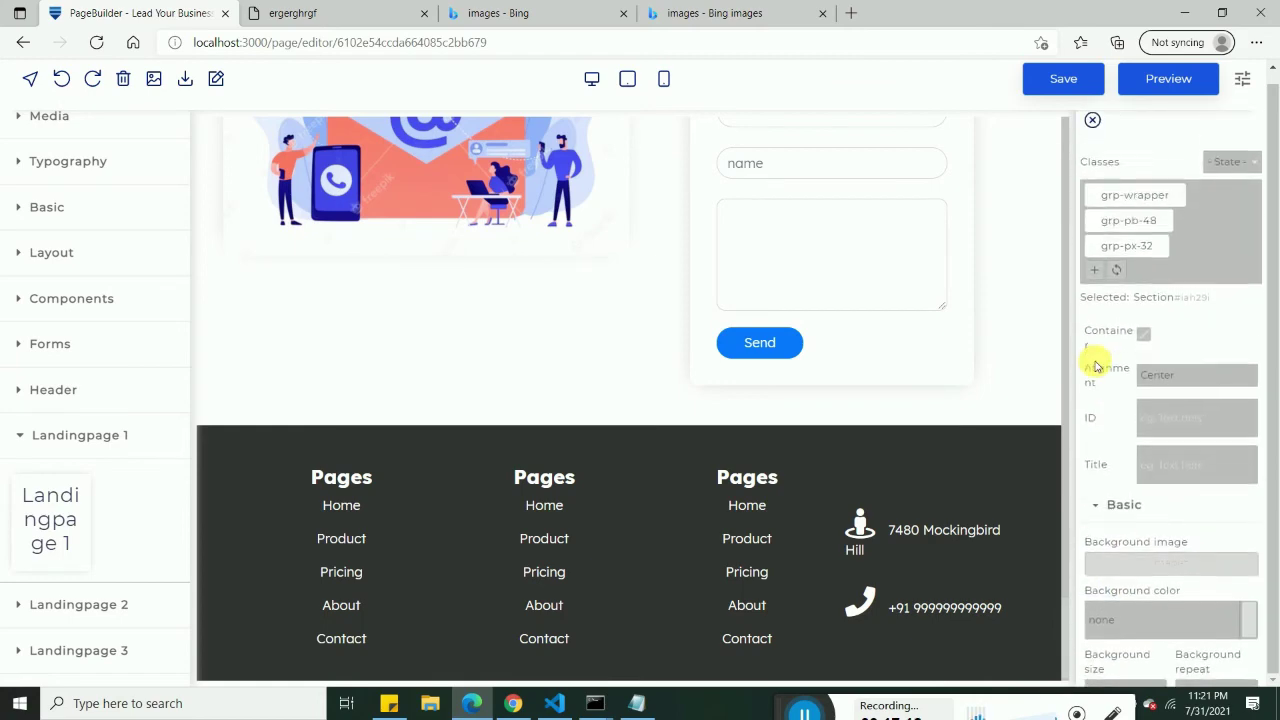
{"action": "scroll", "coordinate": [1034, 386], "scroll_direction": "up", "scroll_amount": 6}
{"action": "scroll", "coordinate": [1020, 400], "scroll_direction": "down", "scroll_amount": 5}
{"action": "scroll", "coordinate": [1010, 416], "scroll_direction": "down", "scroll_amount": 2}
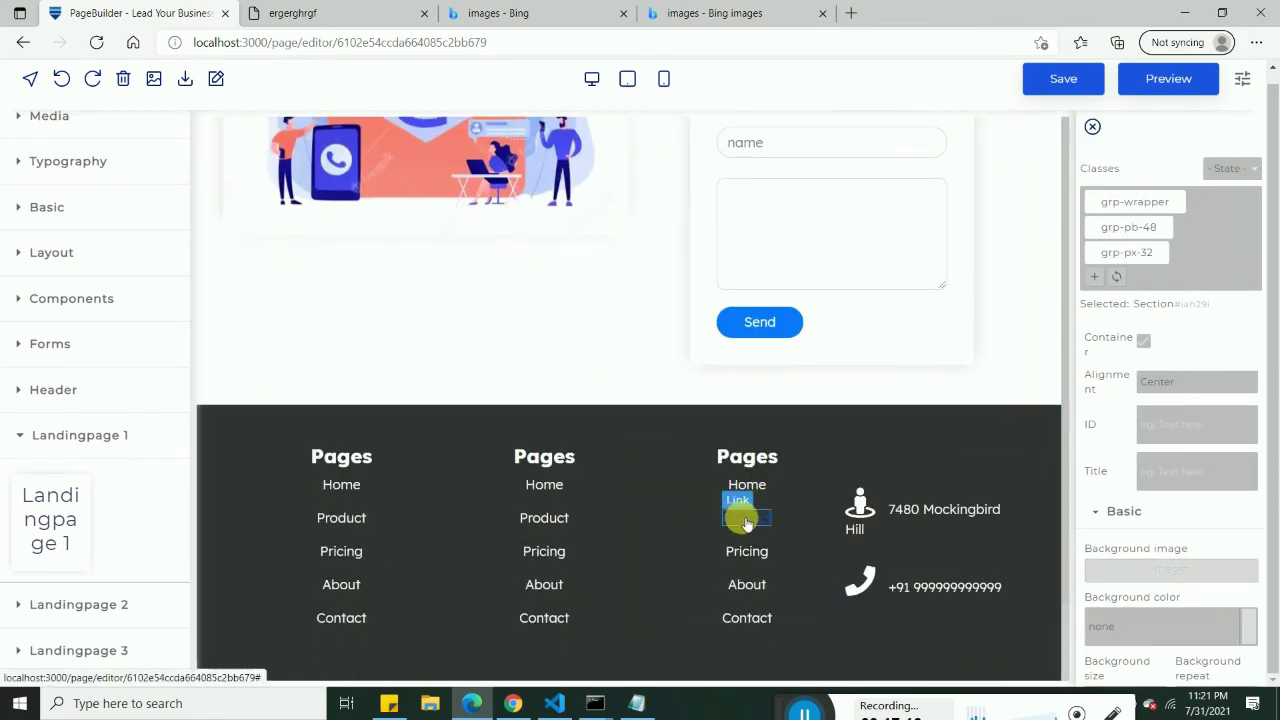
{"action": "left_click", "coordinate": [745, 519]}
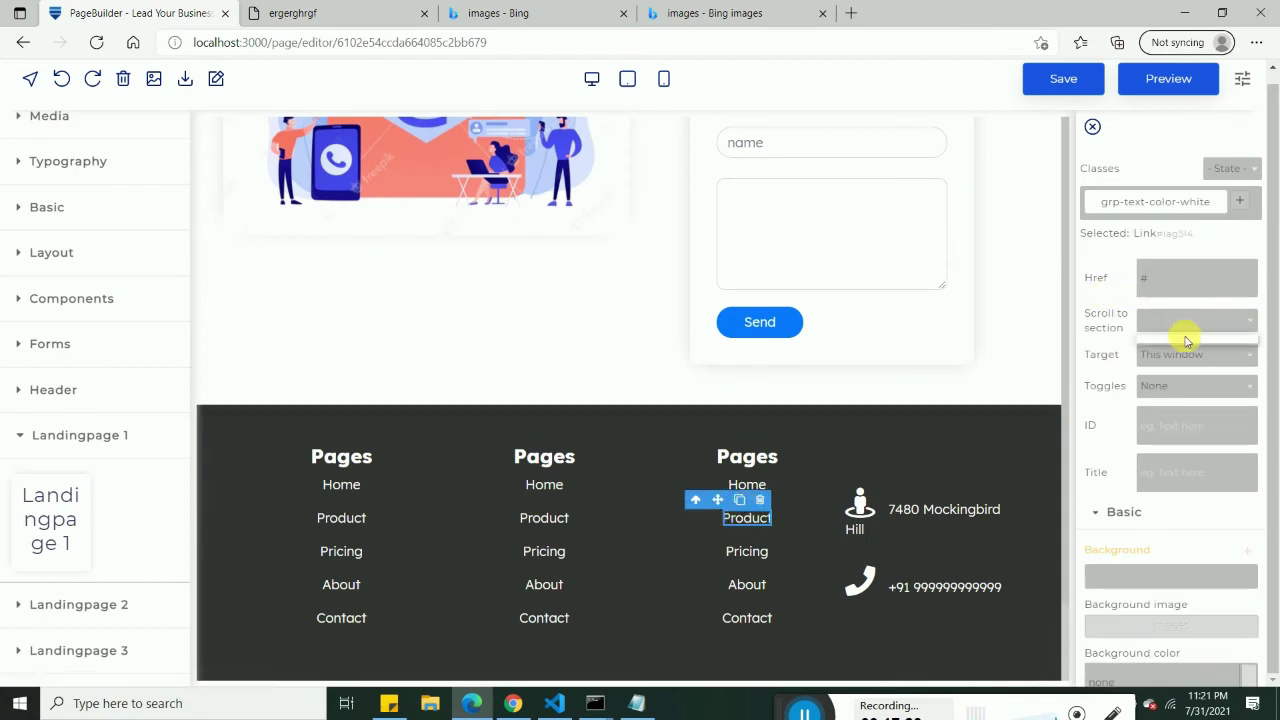
{"action": "left_click", "coordinate": [1180, 323]}
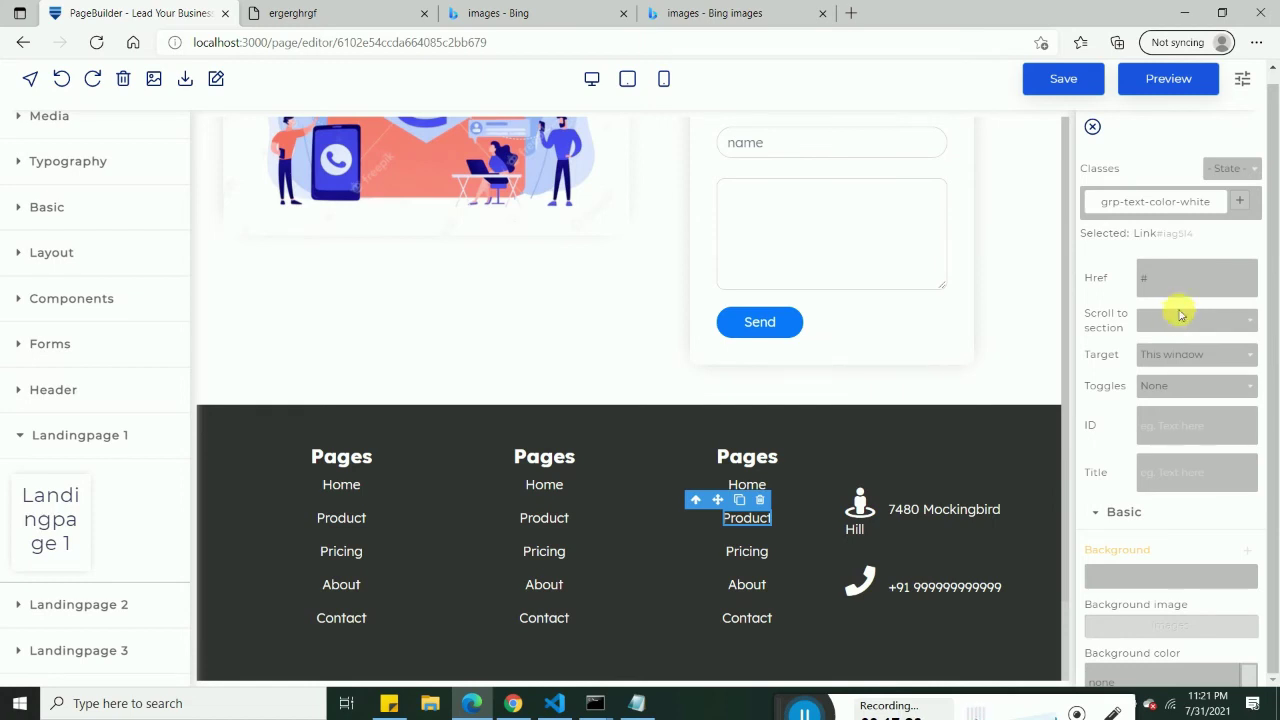
{"action": "left_click", "coordinate": [1180, 355]}
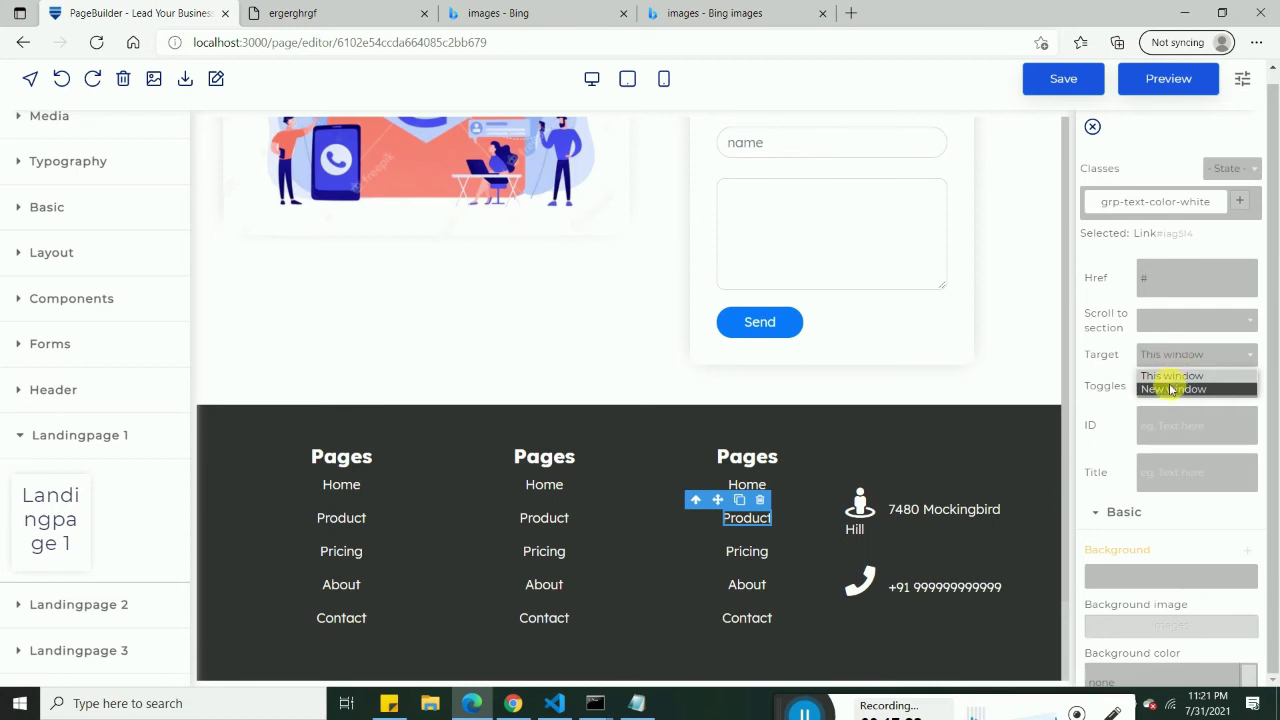
{"action": "left_click", "coordinate": [748, 522]}
{"action": "scroll", "coordinate": [1160, 500], "scroll_direction": "down", "scroll_amount": 3}
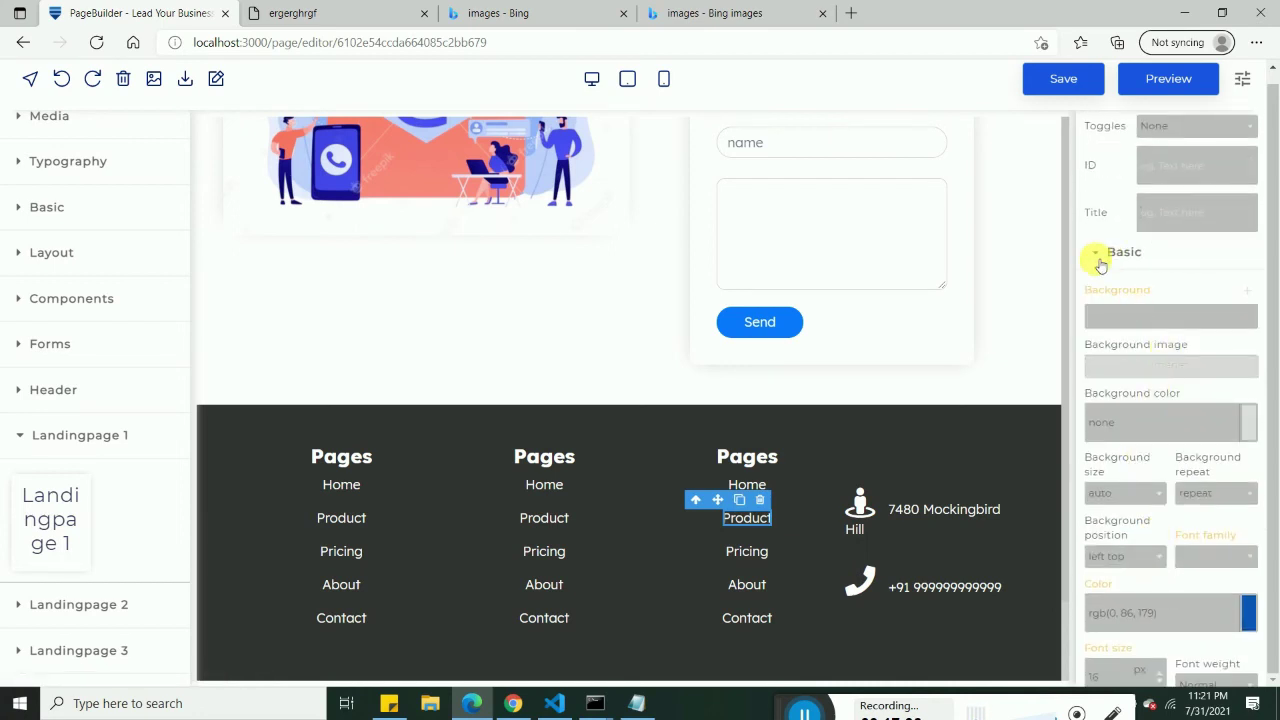
{"action": "left_click", "coordinate": [1110, 254]}
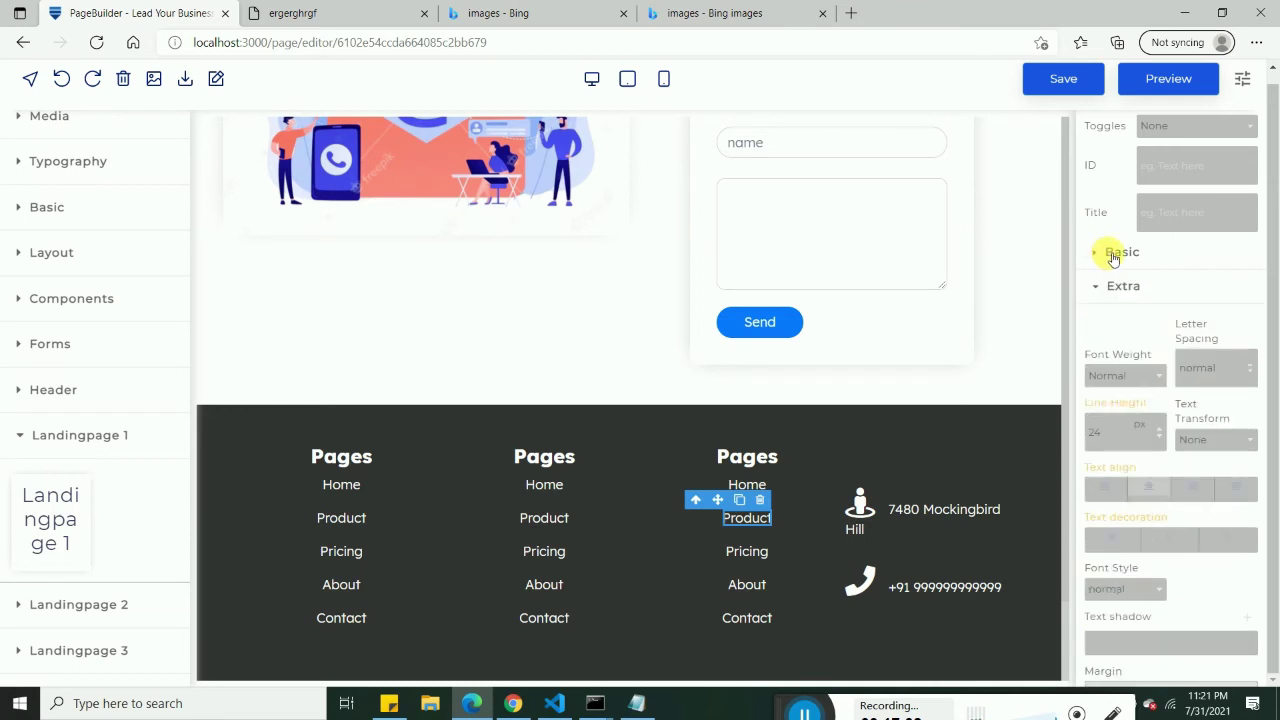
{"action": "scroll", "coordinate": [1194, 337], "scroll_direction": "up", "scroll_amount": 3}
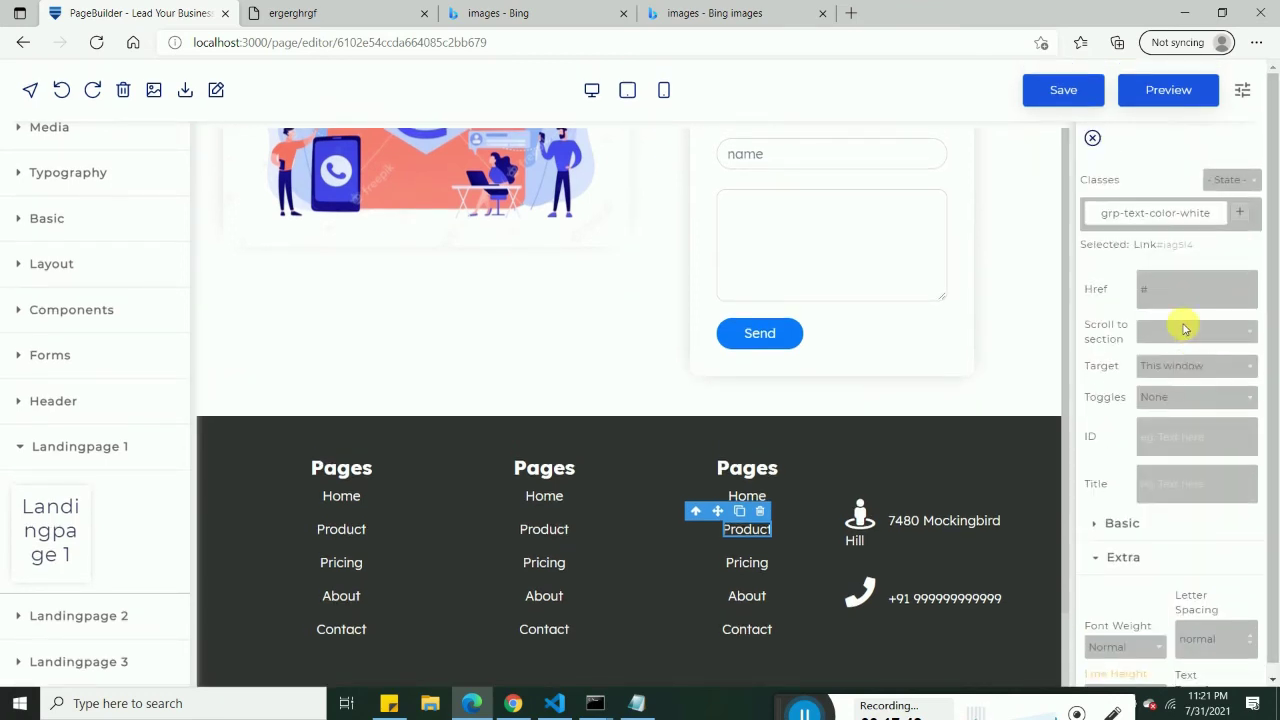
{"action": "left_click", "coordinate": [1094, 138]}
Browse the media and typography blocks, try a Text block above the contact image and delete it.
{"action": "scroll", "coordinate": [9, 349], "scroll_direction": "up", "scroll_amount": 1}
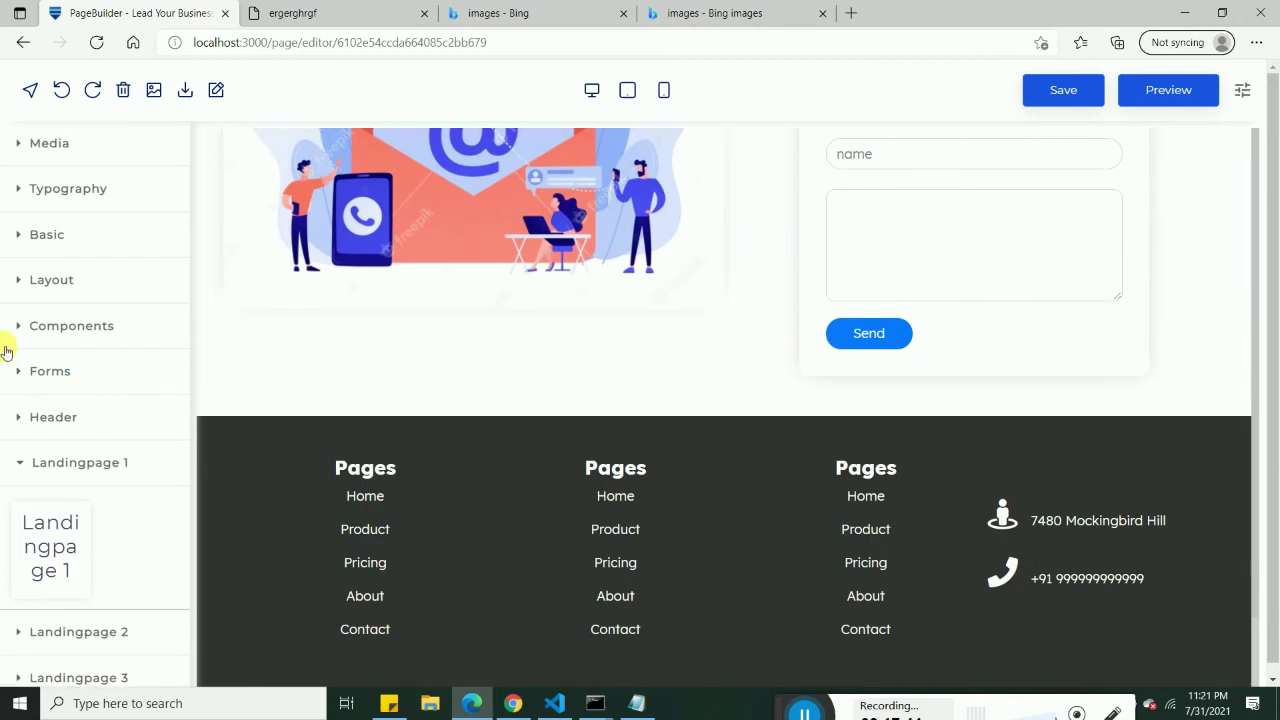
{"action": "left_click", "coordinate": [21, 148]}
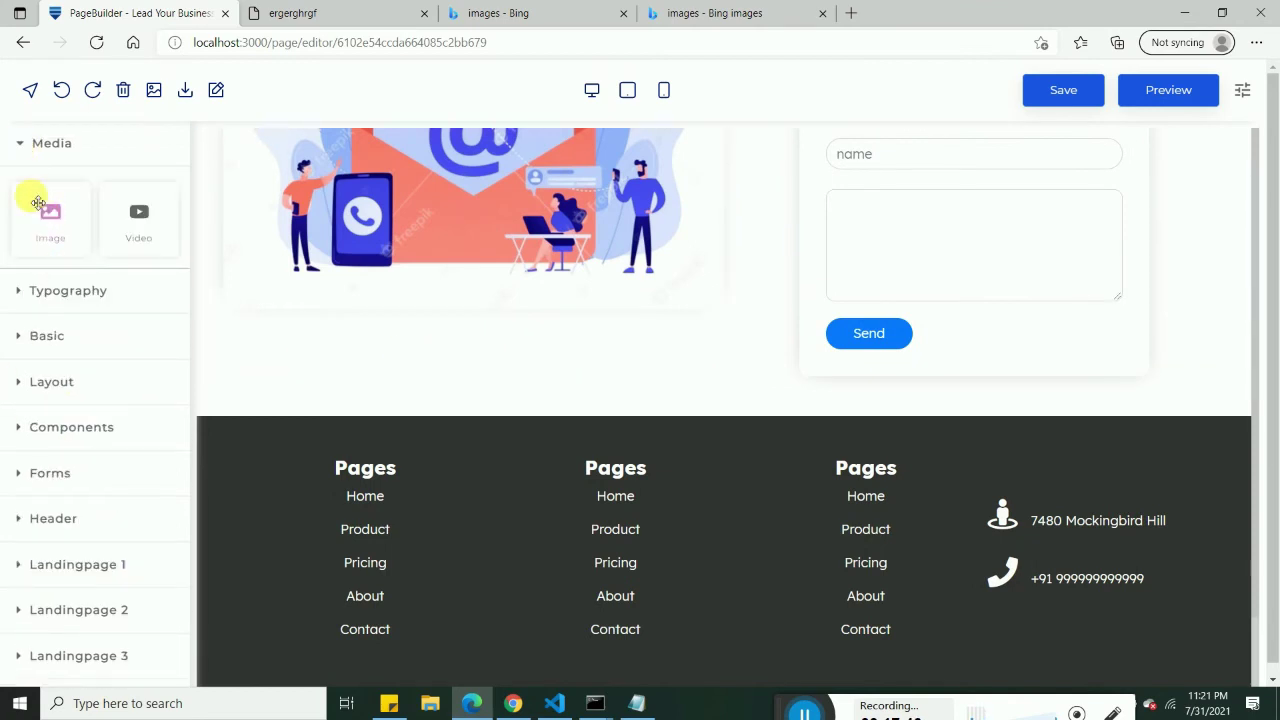
{"action": "left_click", "coordinate": [18, 145]}
{"action": "left_click", "coordinate": [24, 193]}
{"action": "left_click_drag", "start_coordinate": [47, 264], "coordinate": [269, 254]}
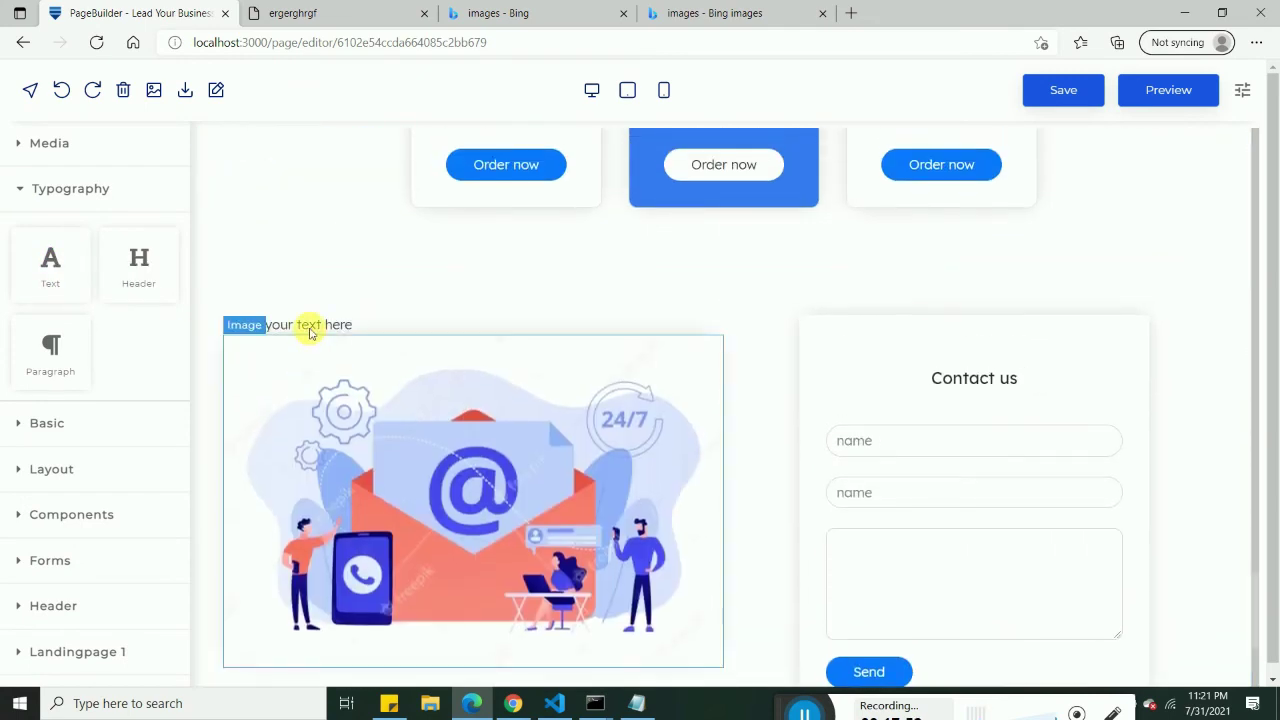
{"action": "left_click", "coordinate": [309, 333]}
{"action": "left_click", "coordinate": [621, 303]}
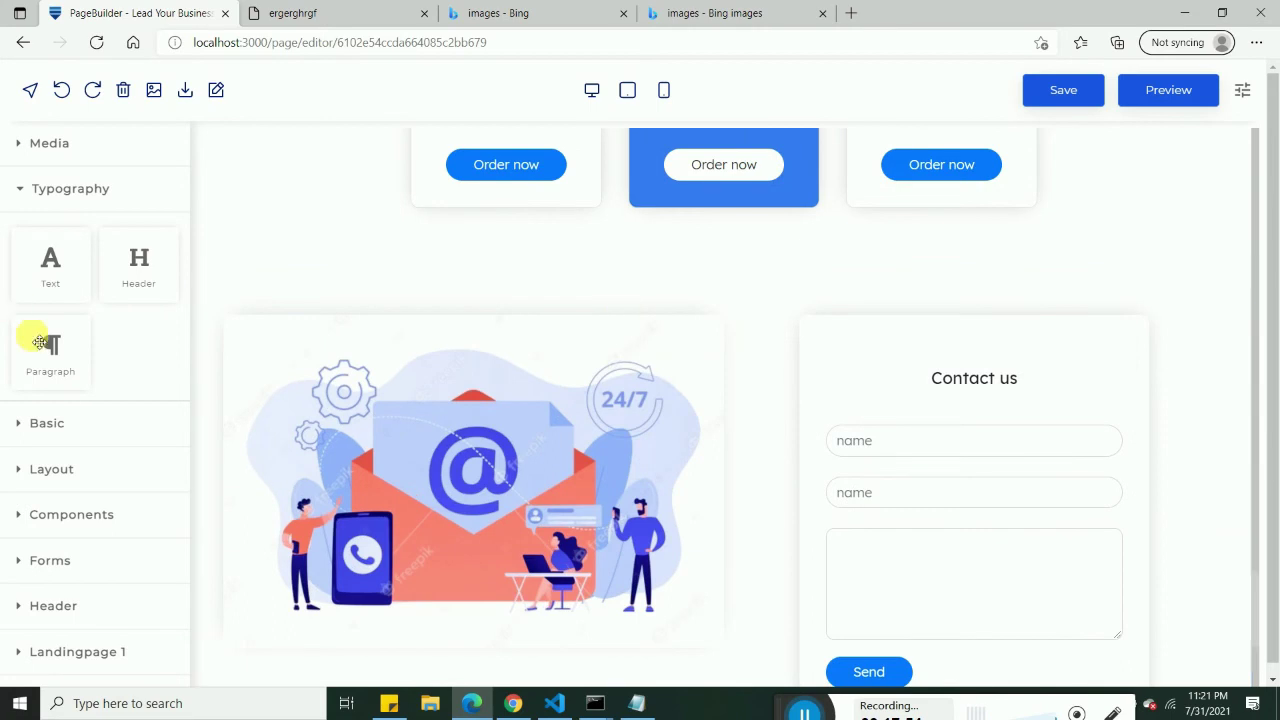
Try a Header block above the contact image and form, and delete it.
{"action": "left_click_drag", "start_coordinate": [118, 280], "coordinate": [380, 318]}
{"action": "left_click_drag", "start_coordinate": [447, 340], "coordinate": [506, 309]}
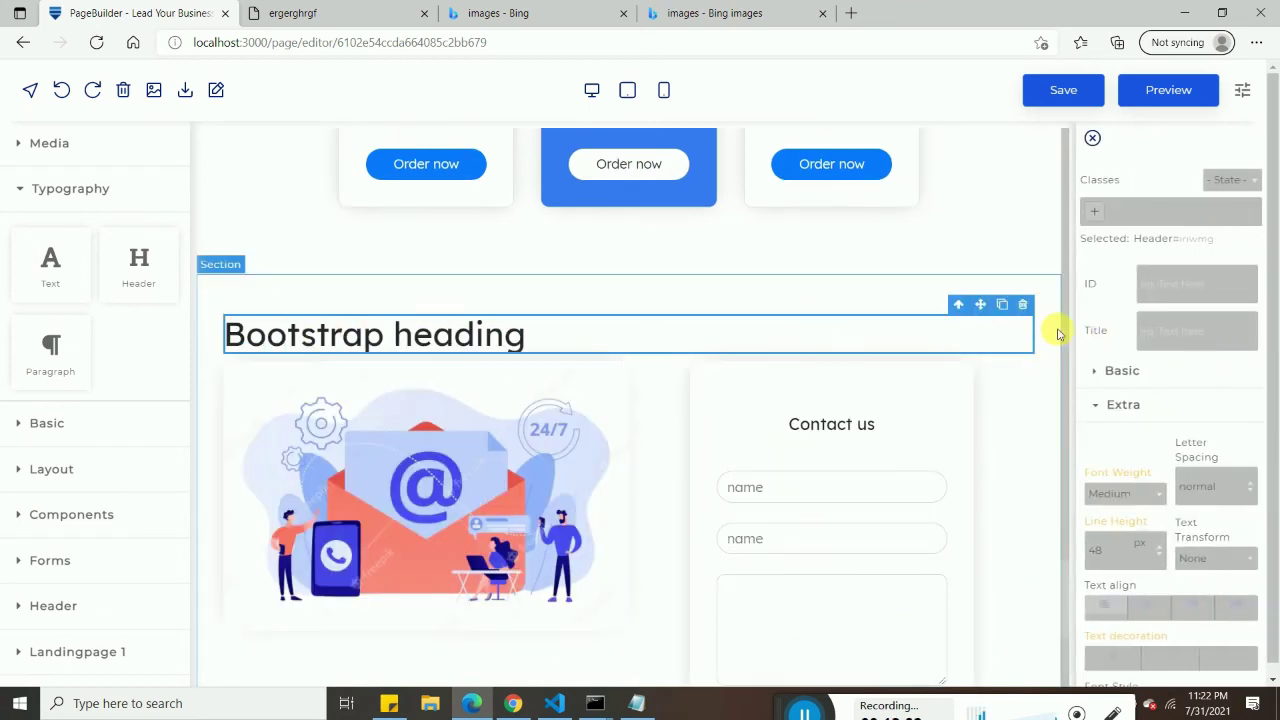
{"action": "left_click", "coordinate": [1022, 304]}
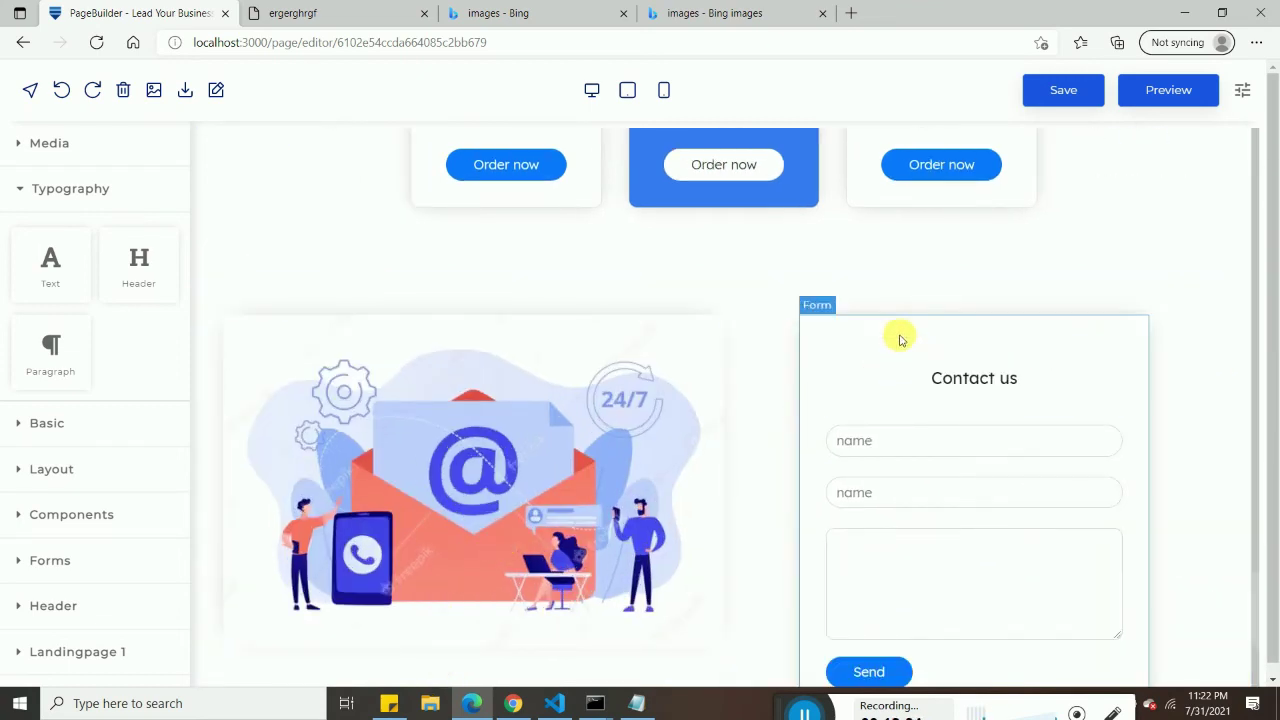
Open the live preview and examine the whole page down to the contact section and footer.
{"action": "scroll", "coordinate": [905, 360], "scroll_direction": "down", "scroll_amount": 3}
{"action": "scroll", "coordinate": [894, 171], "scroll_direction": "up", "scroll_amount": 2}
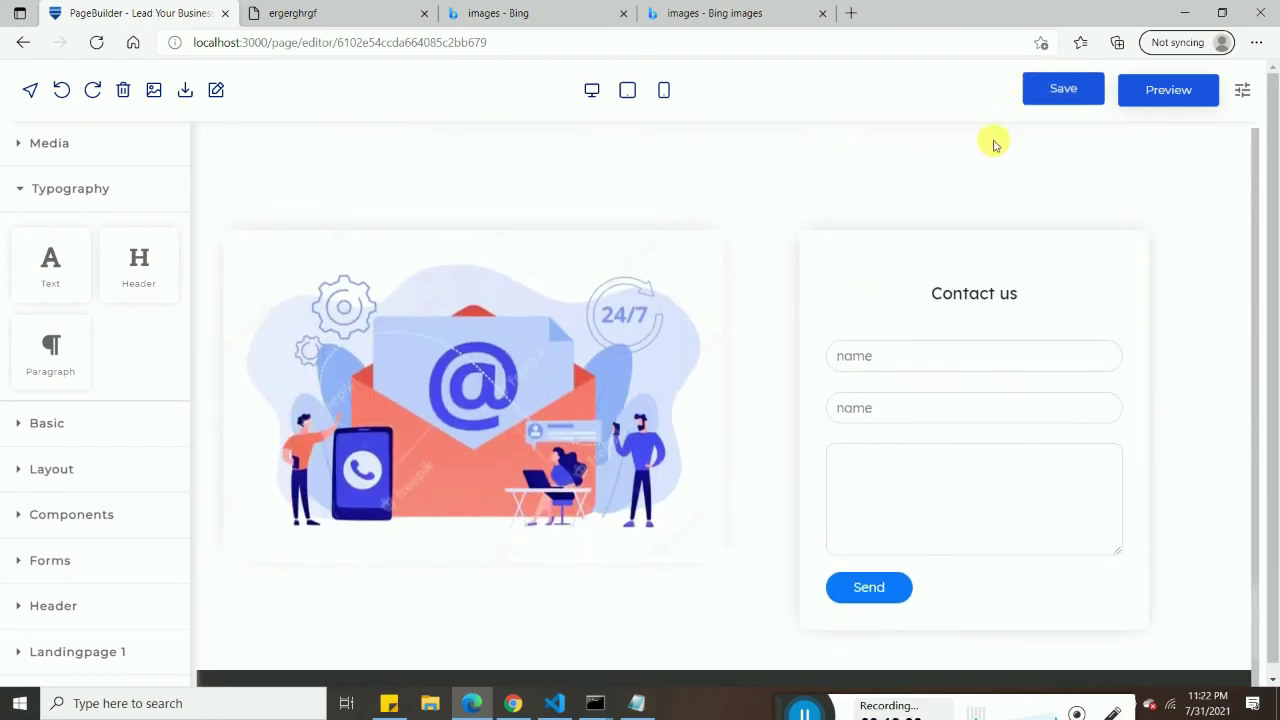
{"action": "left_click", "coordinate": [1195, 96]}
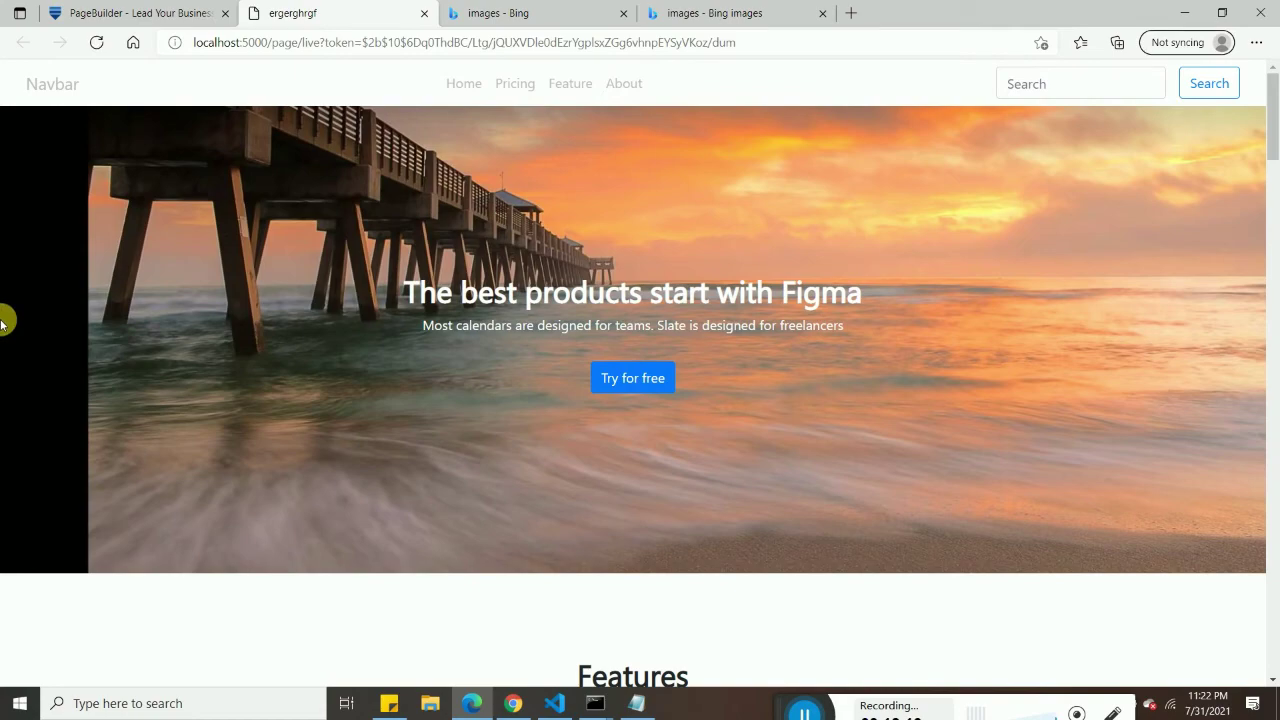
{"action": "scroll", "coordinate": [200, 306], "scroll_direction": "down", "scroll_amount": 15}
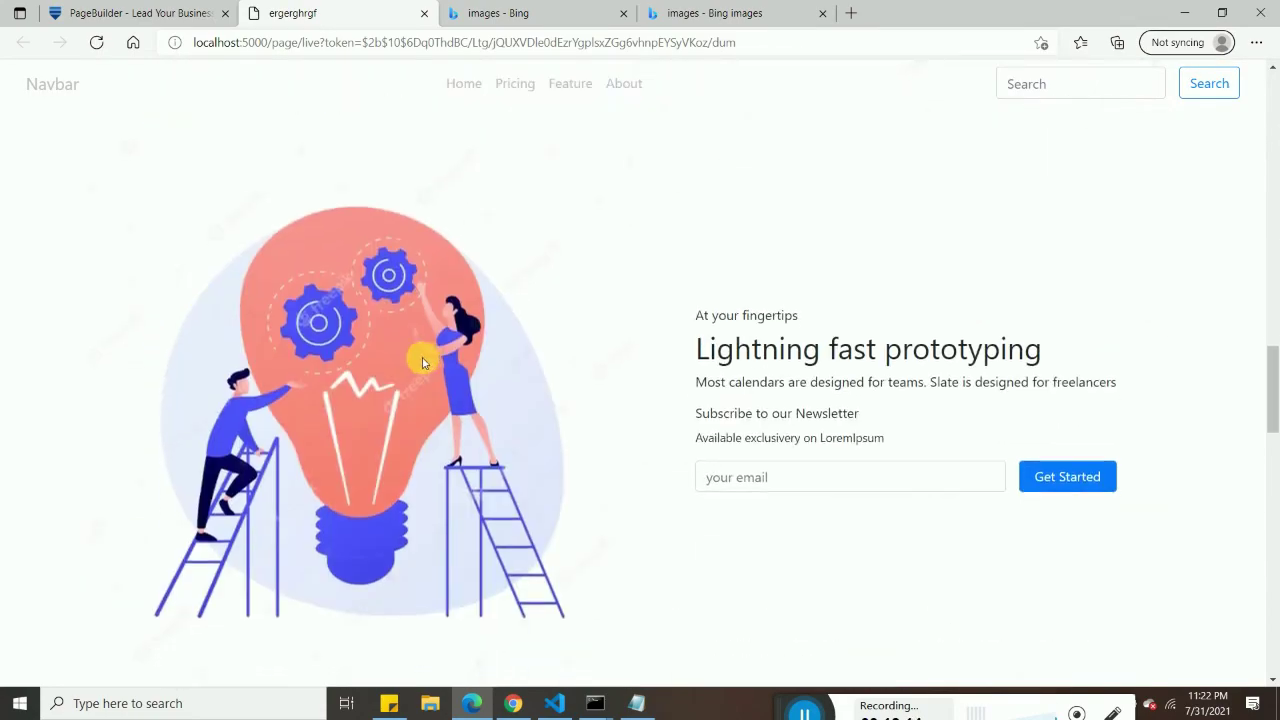
{"action": "scroll", "coordinate": [380, 326], "scroll_direction": "down", "scroll_amount": 8}
{"action": "scroll", "coordinate": [360, 315], "scroll_direction": "down", "scroll_amount": 8}
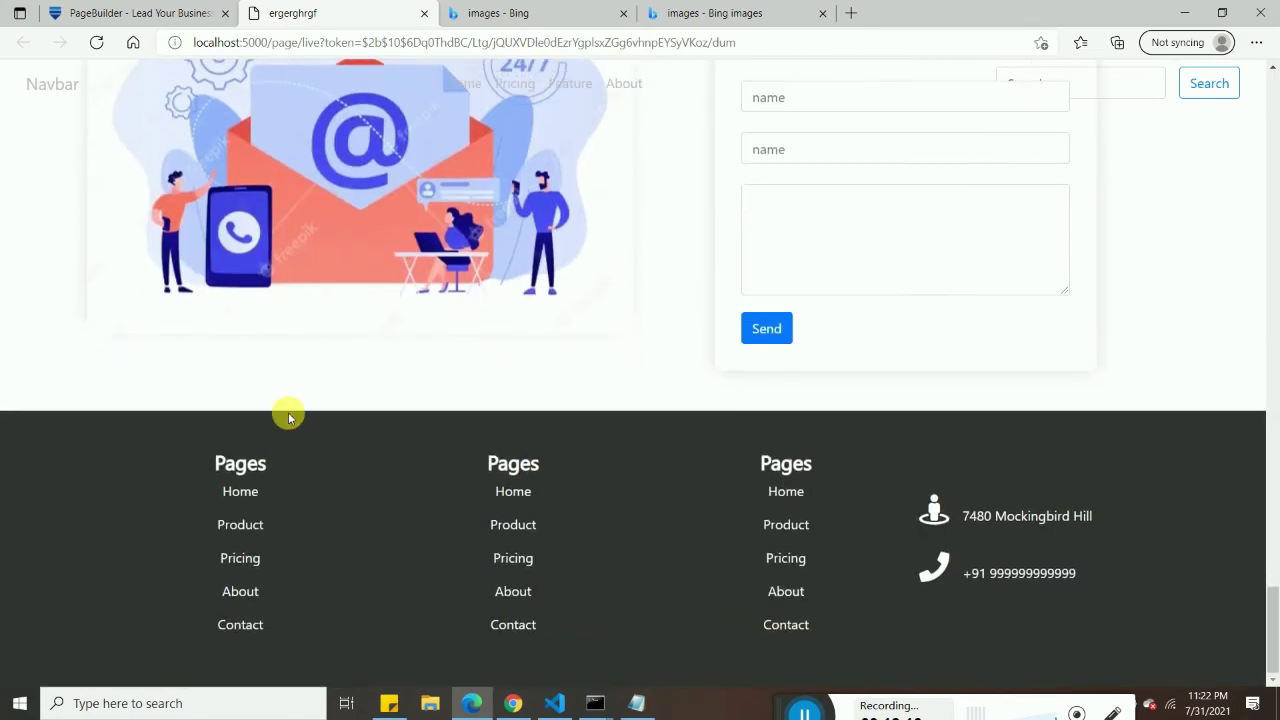
{"action": "scroll", "coordinate": [343, 297], "scroll_direction": "up", "scroll_amount": 3}
{"action": "scroll", "coordinate": [360, 400], "scroll_direction": "up", "scroll_amount": 1}
{"action": "scroll", "coordinate": [300, 450], "scroll_direction": "down", "scroll_amount": 4}
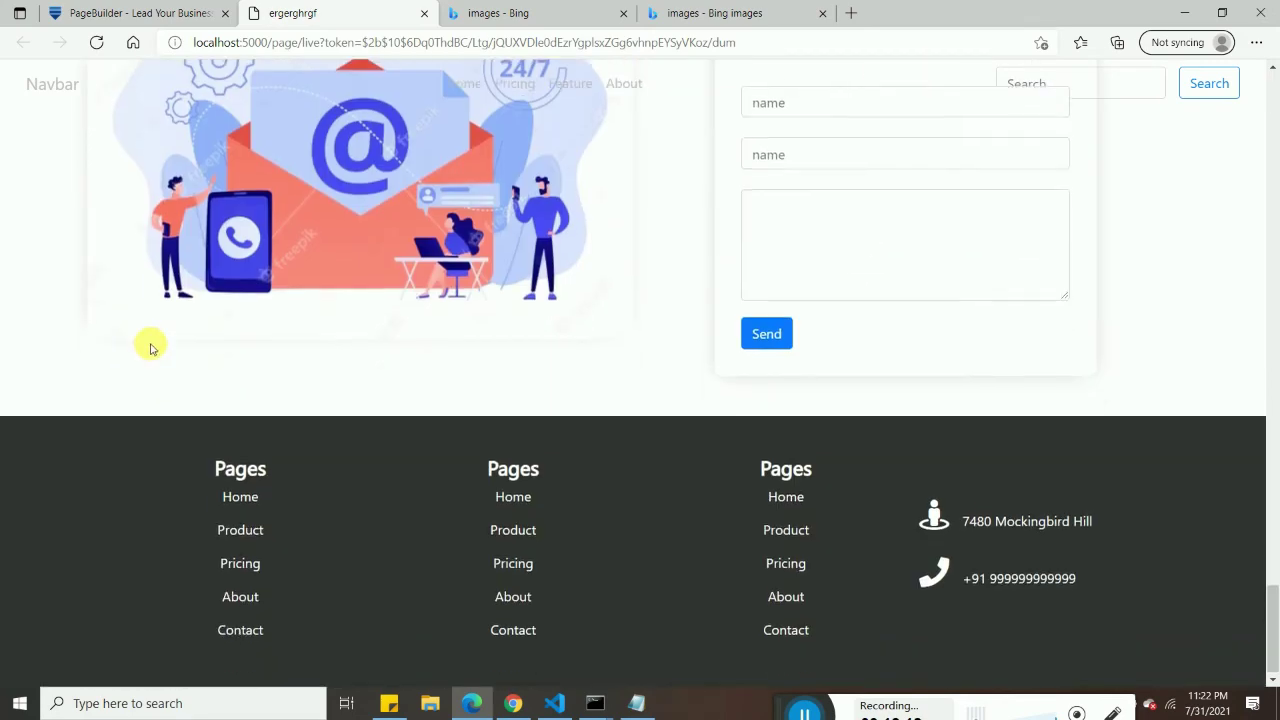
{"action": "scroll", "coordinate": [500, 340], "scroll_direction": "up", "scroll_amount": 2}
{"action": "scroll", "coordinate": [569, 506], "scroll_direction": "down", "scroll_amount": 2}
{"action": "scroll", "coordinate": [529, 440], "scroll_direction": "up", "scroll_amount": 10}
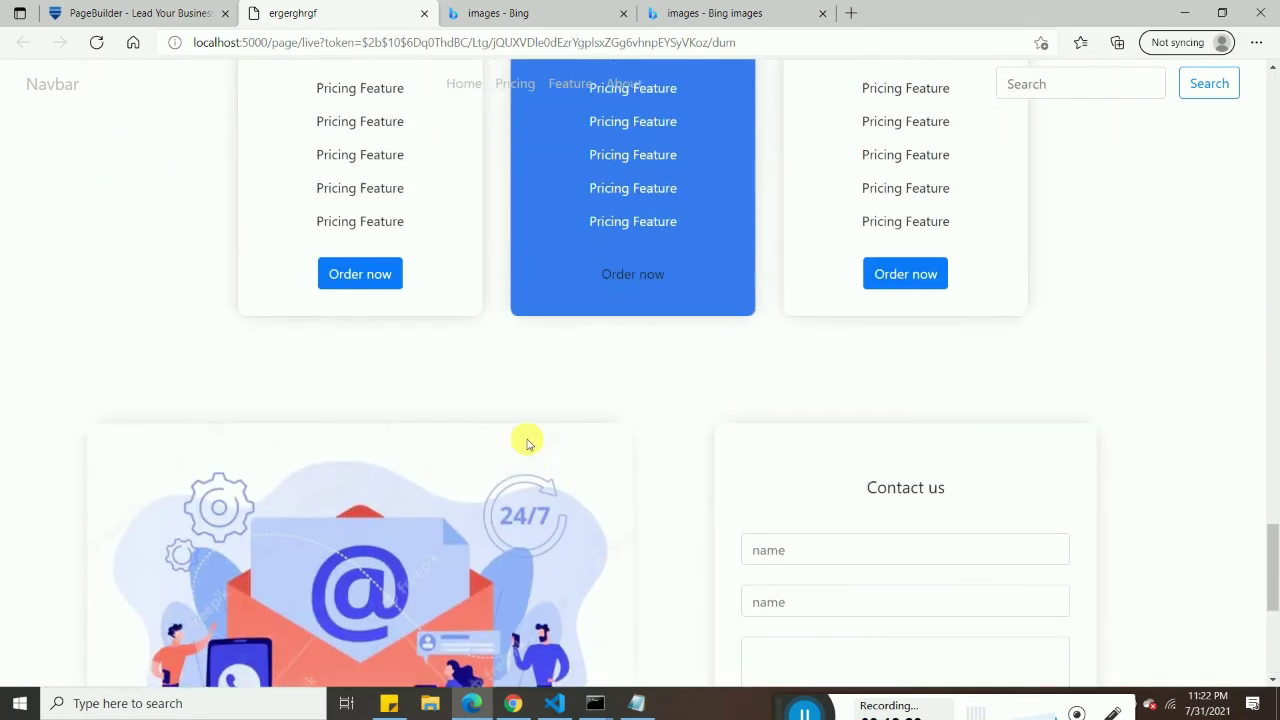
{"action": "scroll", "coordinate": [508, 425], "scroll_direction": "up", "scroll_amount": 3}
Return to the page editor, select the hero heading and check it in the mobile layout before restoring the desktop layout.
{"action": "key", "text": "ctrl+shift+Tab"}
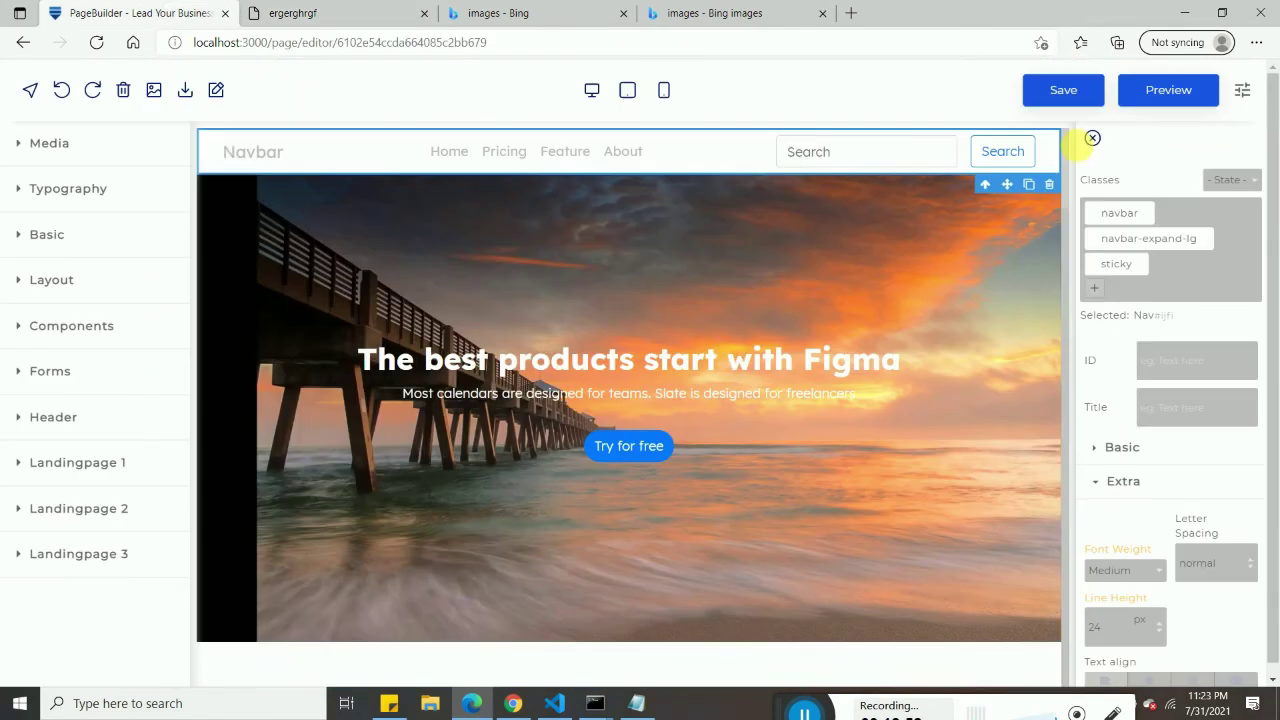
{"action": "left_click", "coordinate": [715, 379]}
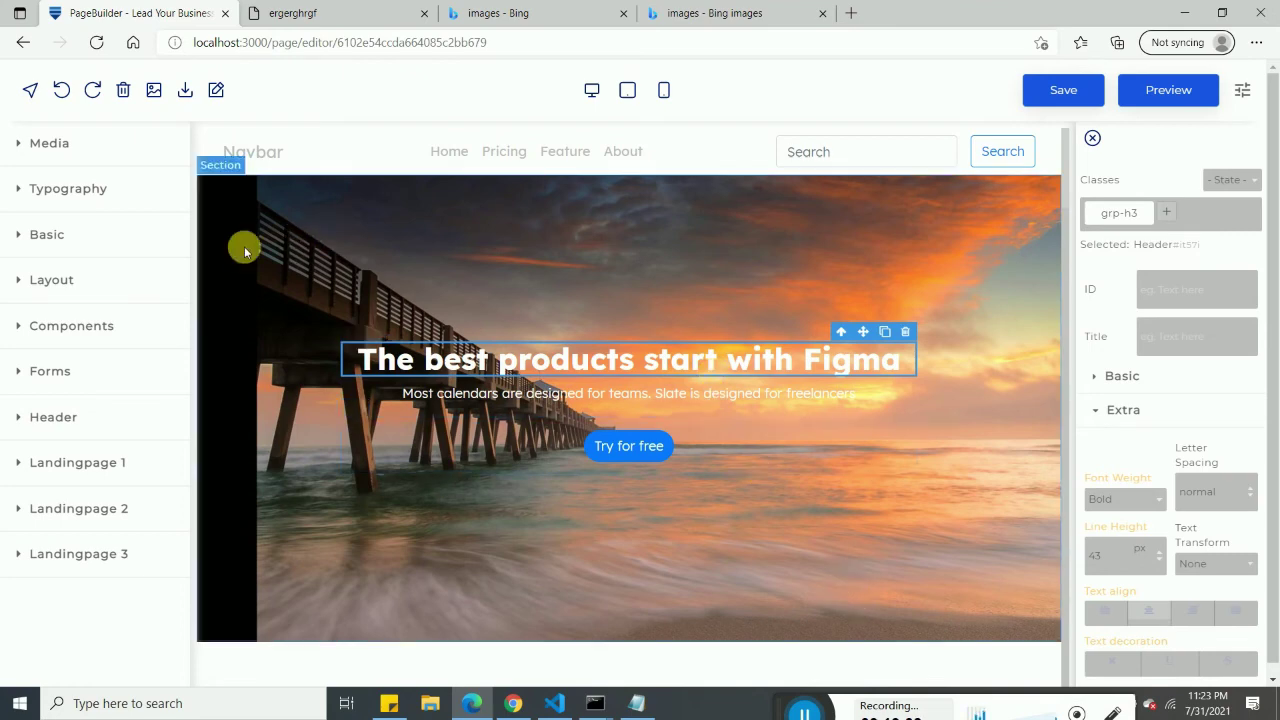
{"action": "left_click", "coordinate": [664, 90]}
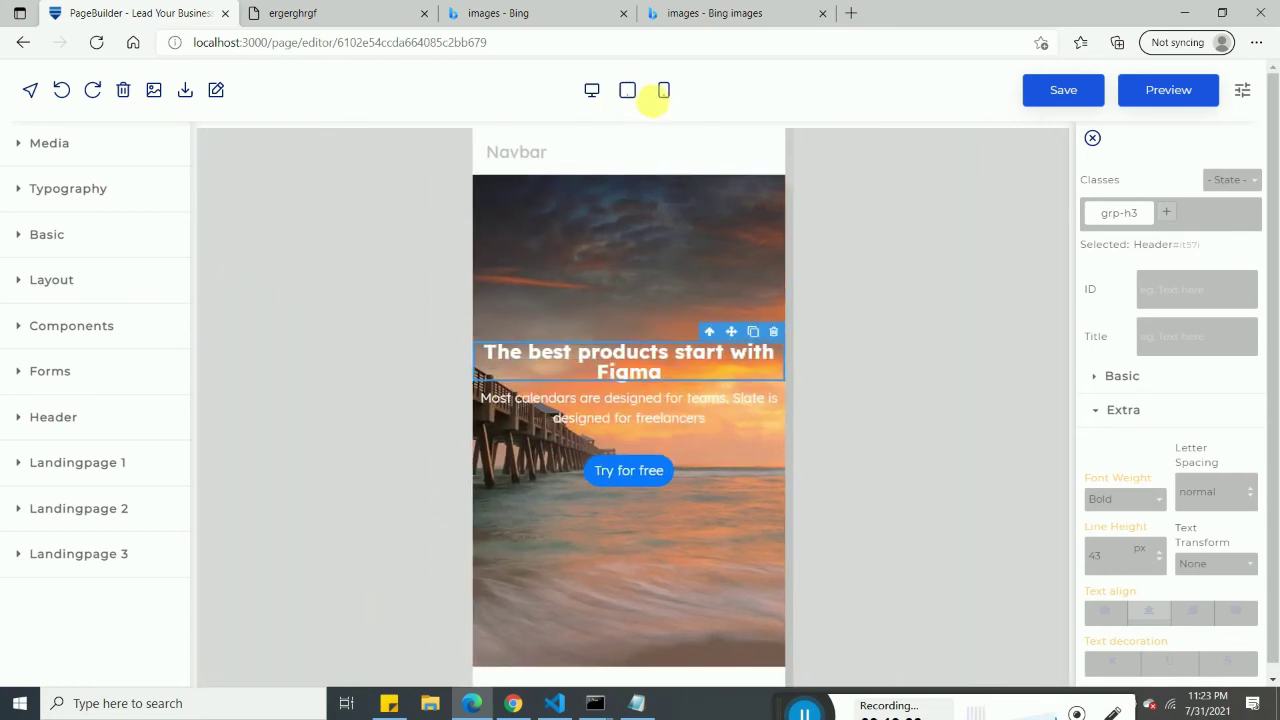
{"action": "left_click", "coordinate": [592, 90]}
Look over the Features, newsletter and Partners sections of the page in the editor.
{"action": "left_click", "coordinate": [153, 89]}
{"action": "left_click", "coordinate": [648, 547]}
{"action": "scroll", "coordinate": [669, 506], "scroll_direction": "down", "scroll_amount": 15}
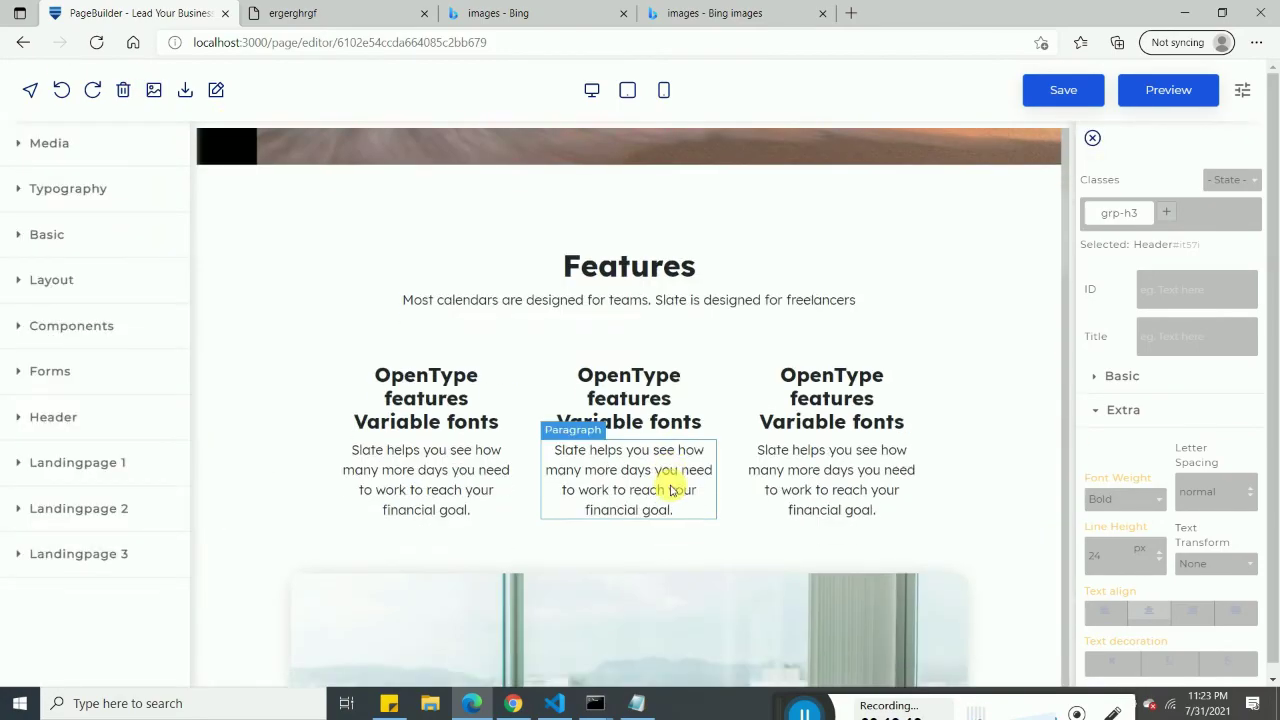
{"action": "scroll", "coordinate": [614, 440], "scroll_direction": "down", "scroll_amount": 7}
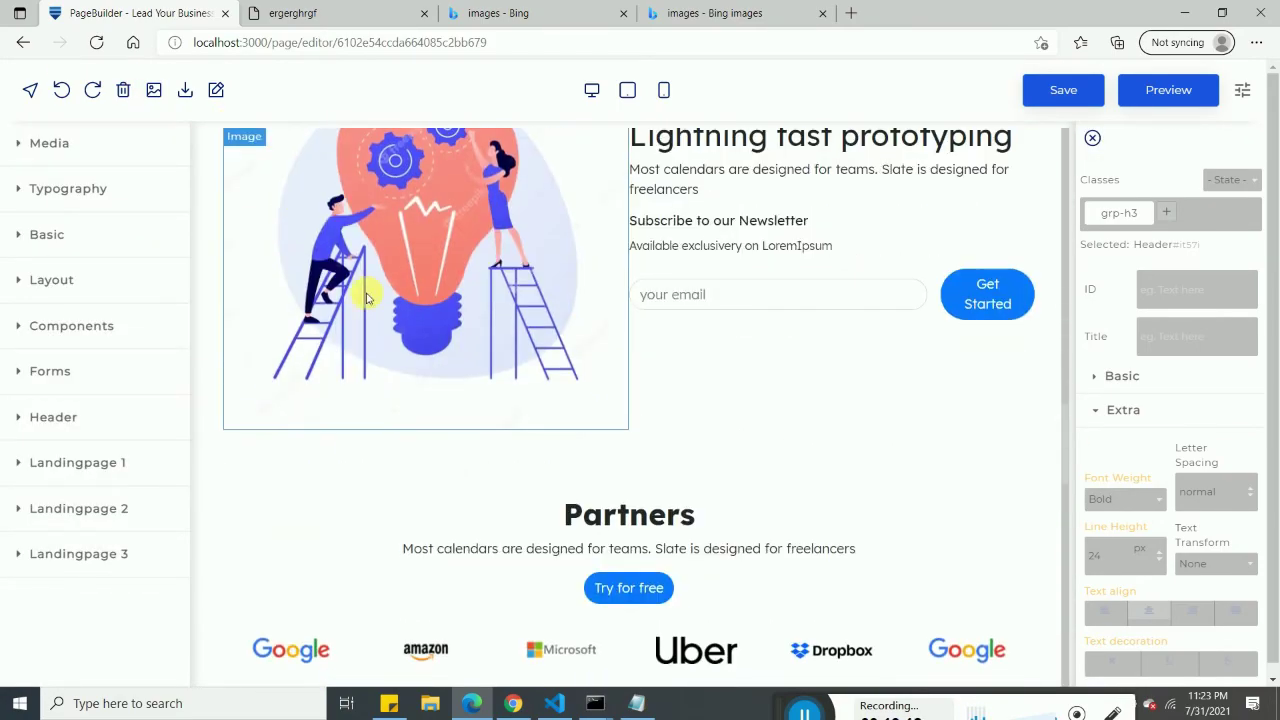
Replace the light bulb illustration beside the newsletter form with the sunset pier image.
{"action": "scroll", "coordinate": [334, 349], "scroll_direction": "up", "scroll_amount": 2}
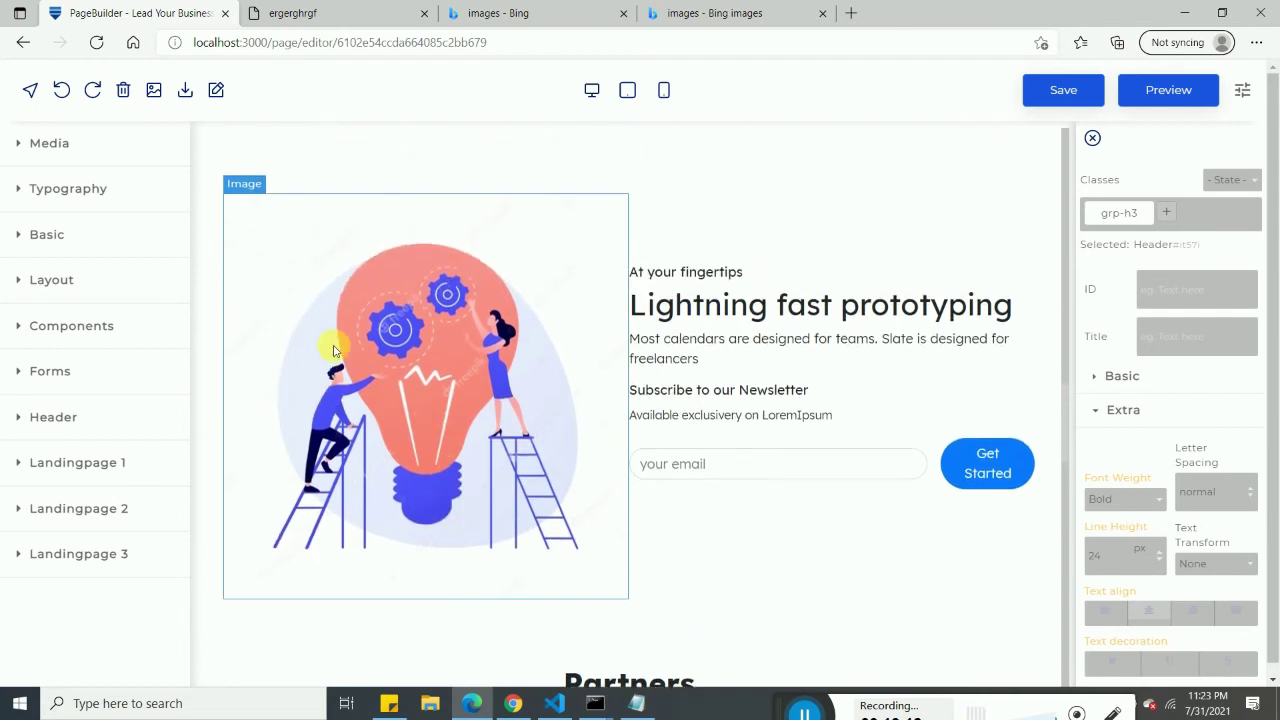
{"action": "left_click", "coordinate": [380, 401]}
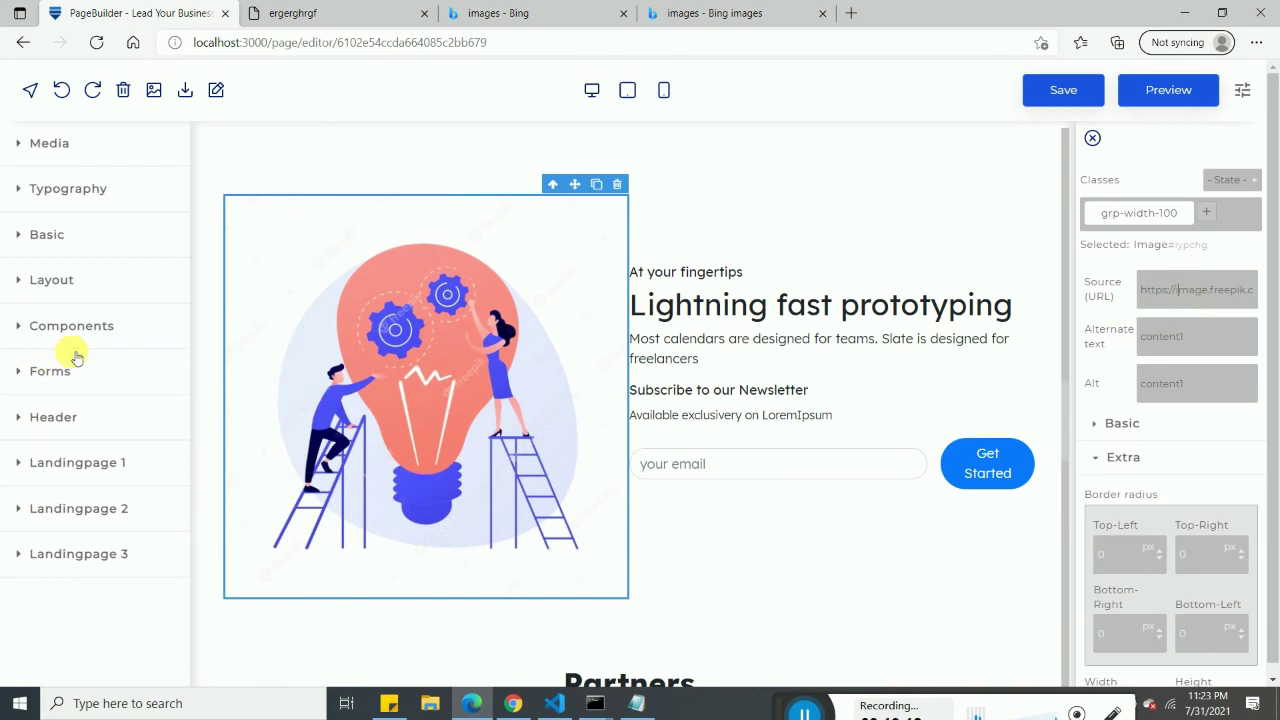
{"action": "double_click", "coordinate": [388, 391]}
{"action": "double_click", "coordinate": [759, 268]}
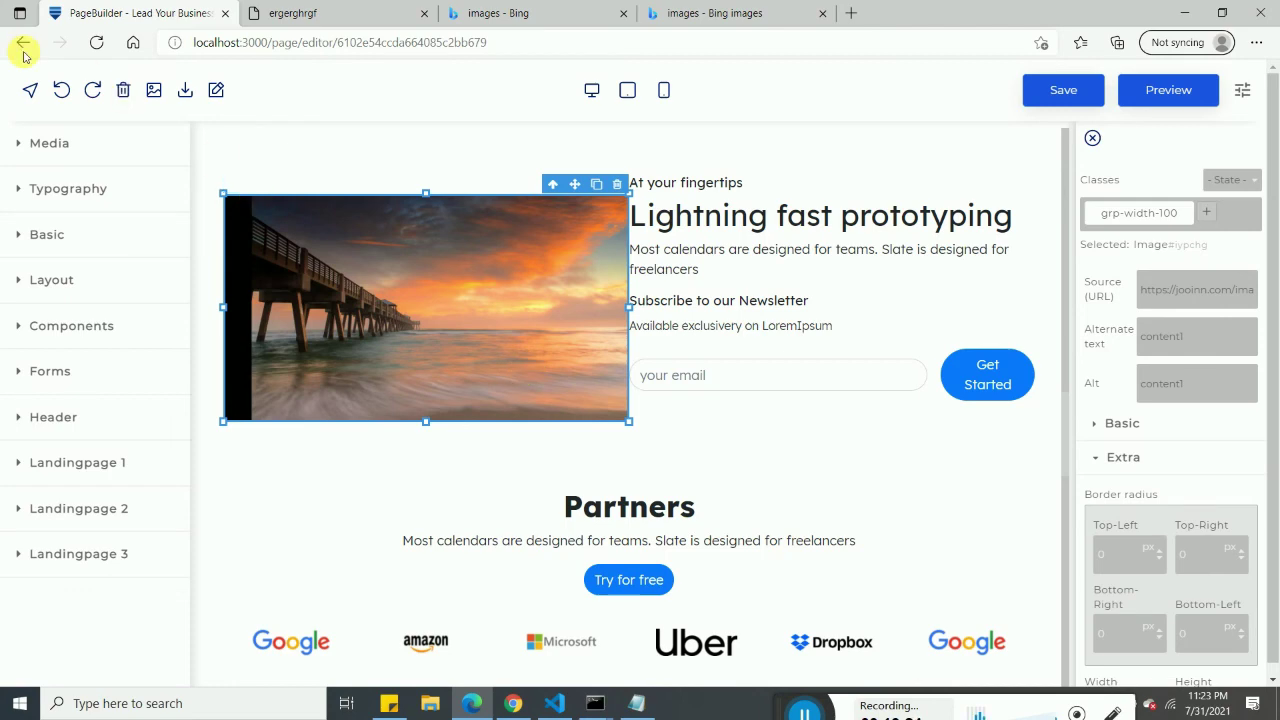
Undo the image replacement, then redo and undo it repeatedly, ending with the light bulb illustration restored.
{"action": "left_click", "coordinate": [61, 90]}
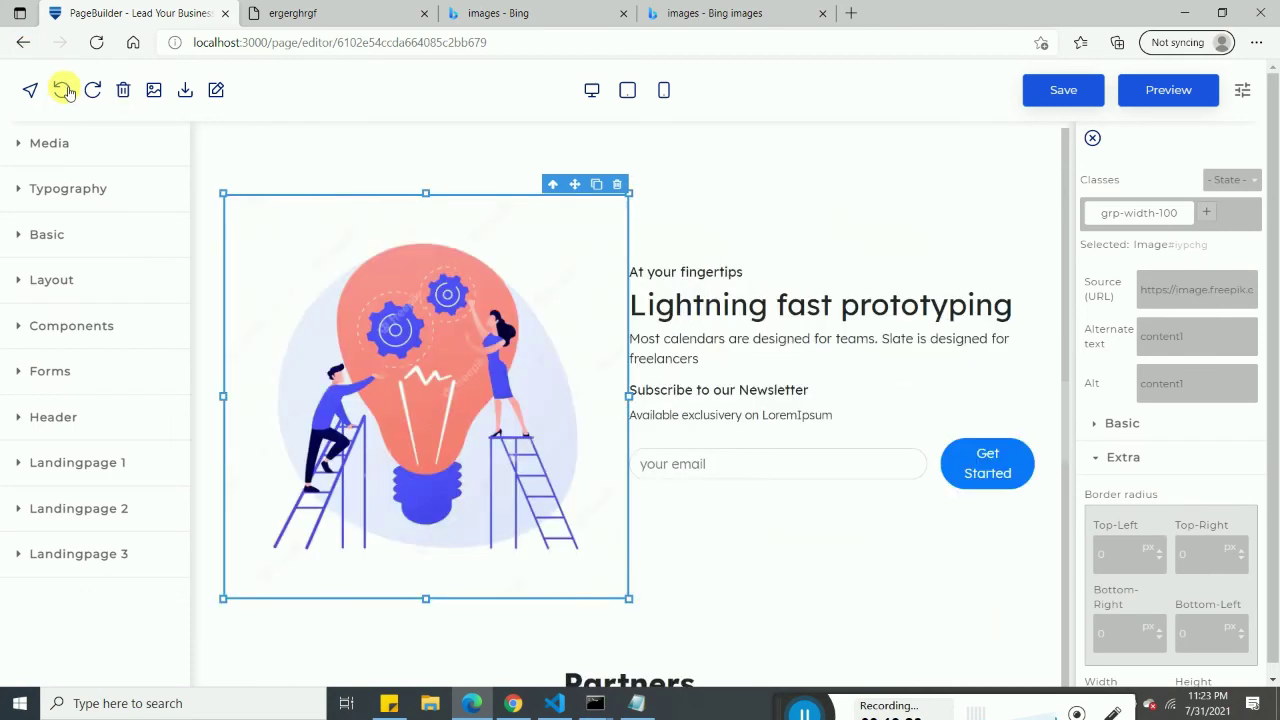
{"action": "left_click", "coordinate": [90, 91]}
{"action": "left_click", "coordinate": [62, 92]}
{"action": "left_click", "coordinate": [92, 90]}
{"action": "left_click", "coordinate": [64, 90]}
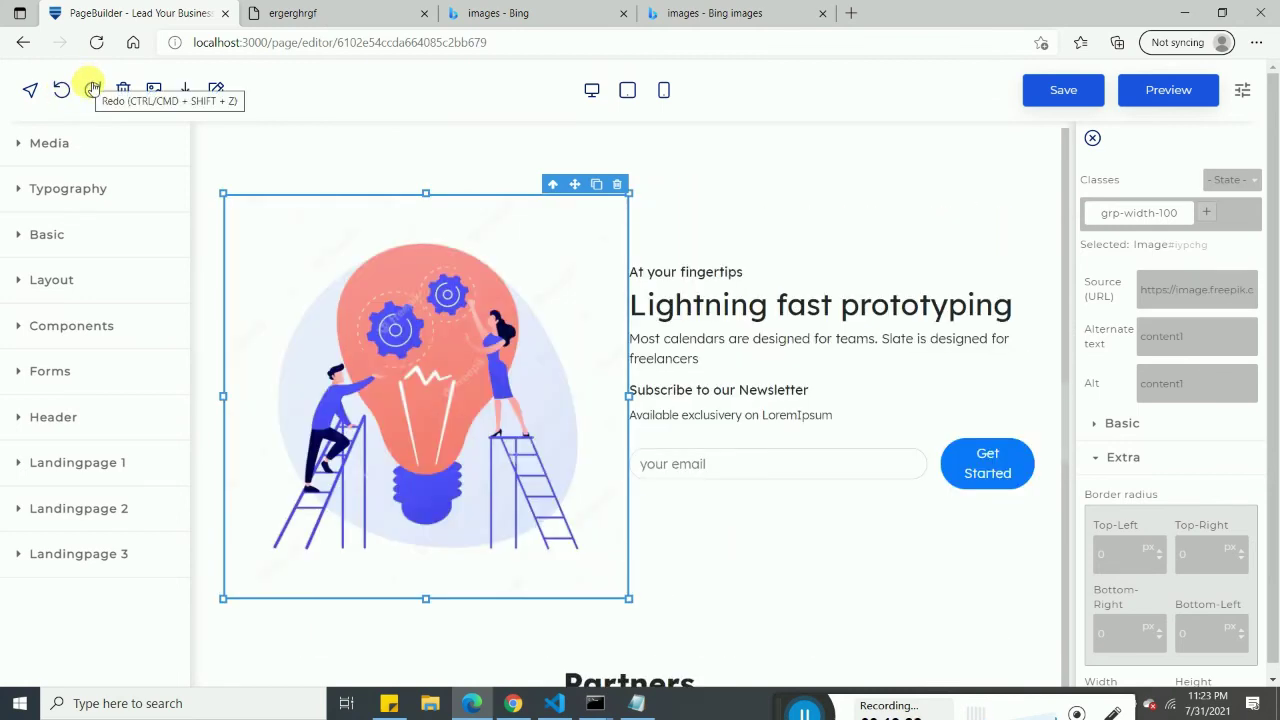
Turn on the element outlines and look over the outlined sections above the newsletter block.
{"action": "left_click", "coordinate": [29, 90]}
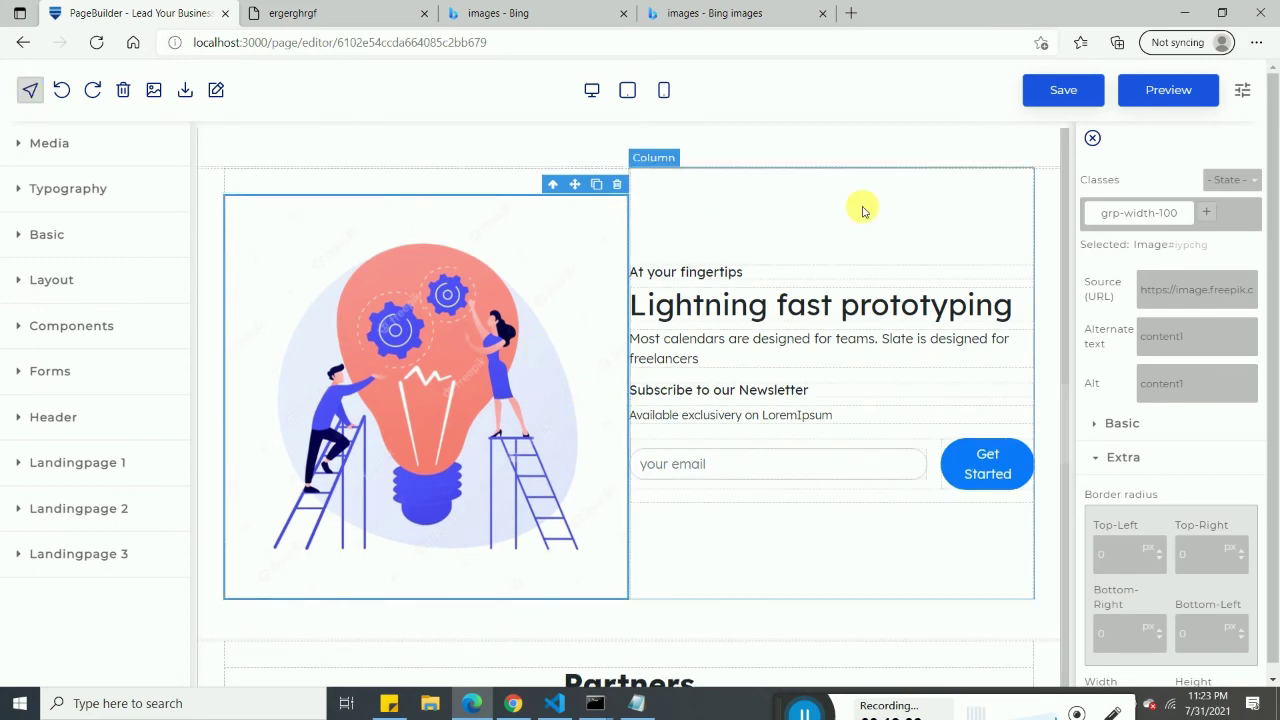
{"action": "scroll", "coordinate": [443, 280], "scroll_direction": "up", "scroll_amount": 3}
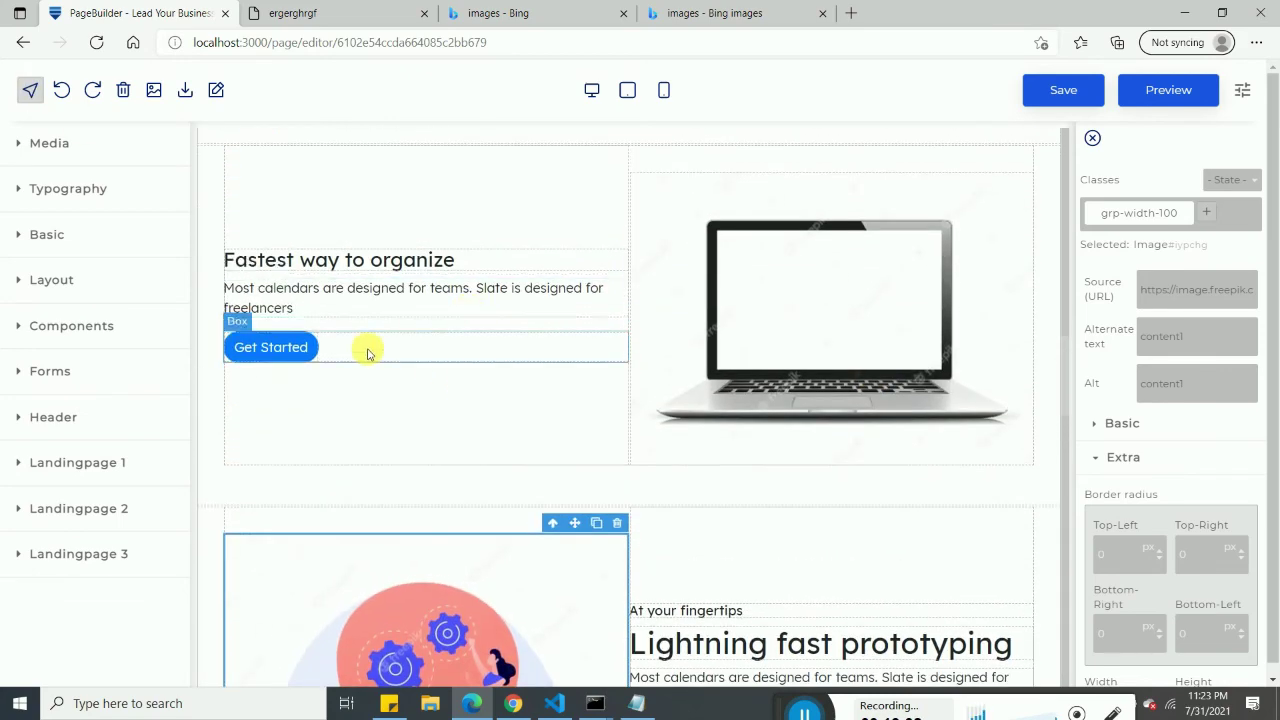
{"action": "scroll", "coordinate": [551, 192], "scroll_direction": "up", "scroll_amount": 2}
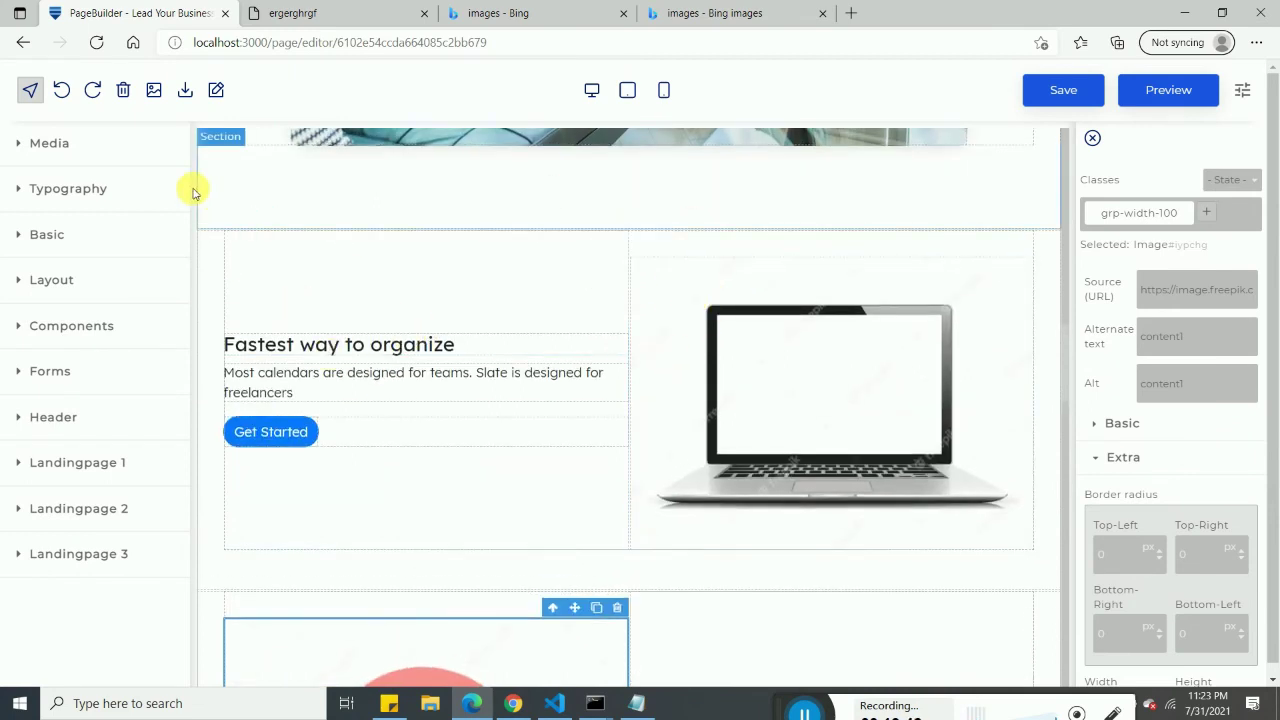
Clear the whole canvas and undo the clearing.
{"action": "left_click", "coordinate": [124, 91]}
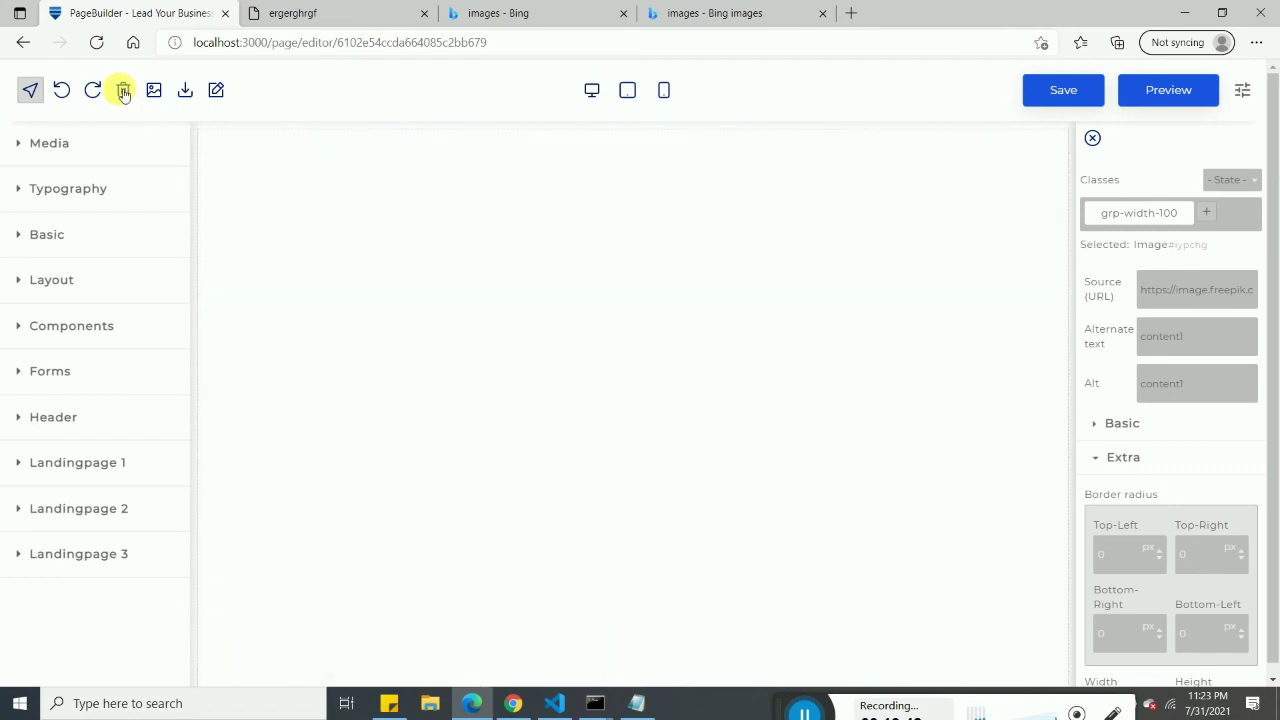
{"action": "left_click", "coordinate": [62, 91]}
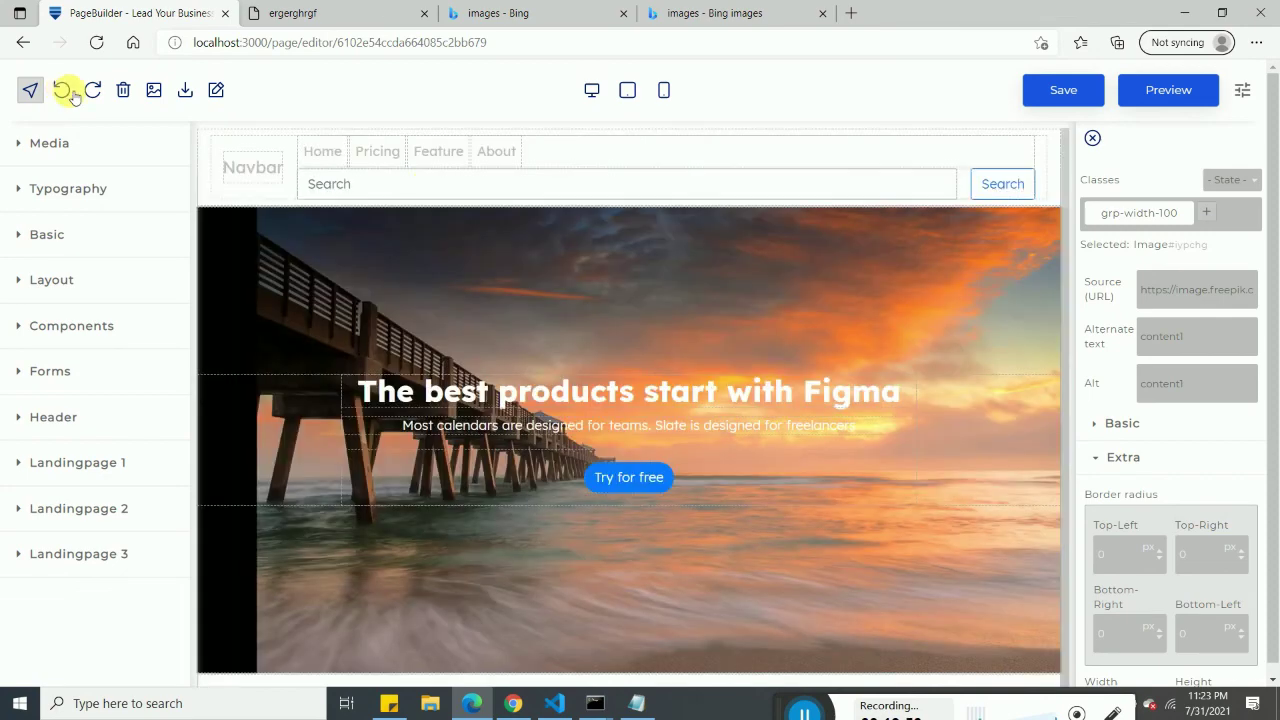
Examine the page's exportable HTML and CSS code, and open the selected illustration's code in the code editor.
{"action": "left_click", "coordinate": [186, 91]}
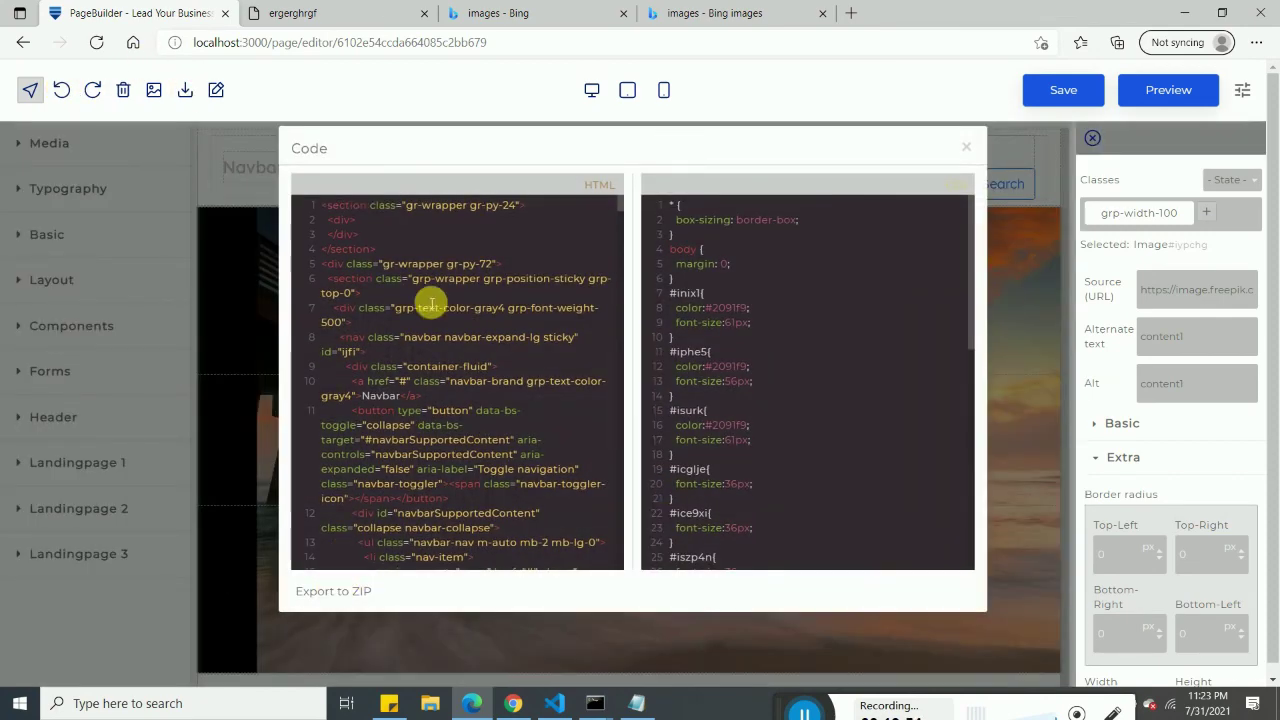
{"action": "scroll", "coordinate": [451, 308], "scroll_direction": "down", "scroll_amount": 12}
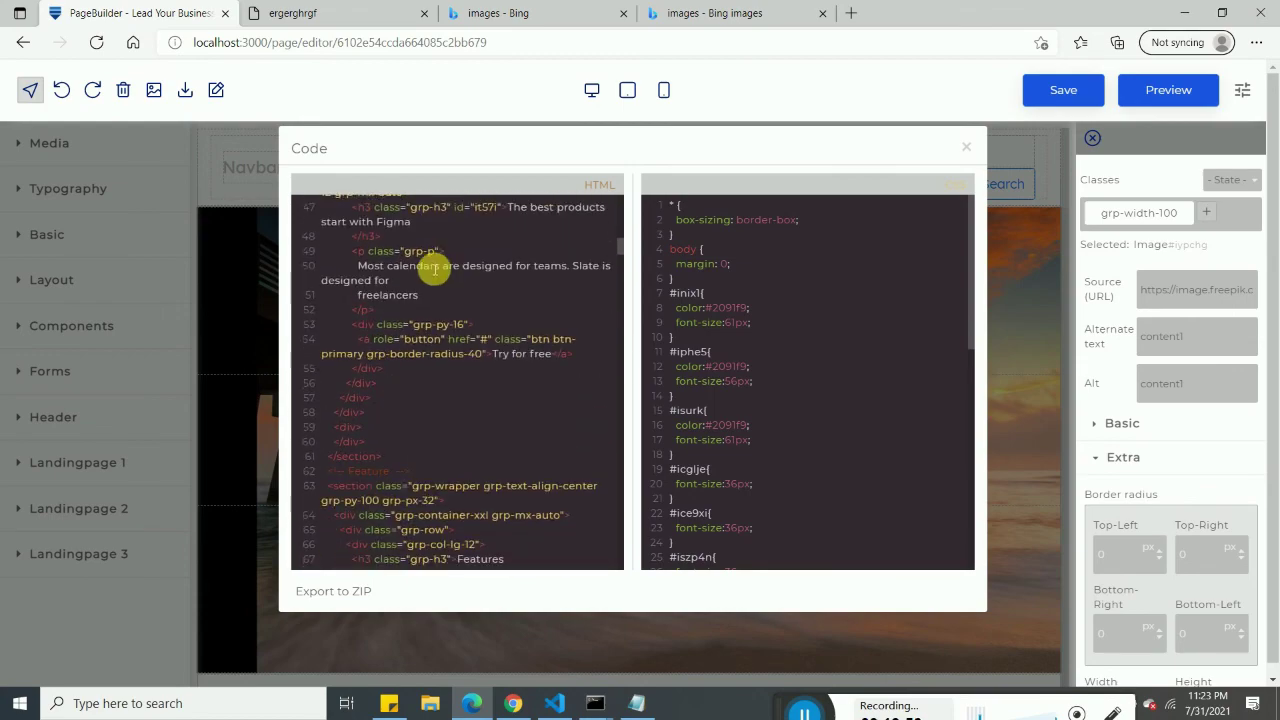
{"action": "scroll", "coordinate": [418, 250], "scroll_direction": "down", "scroll_amount": 6}
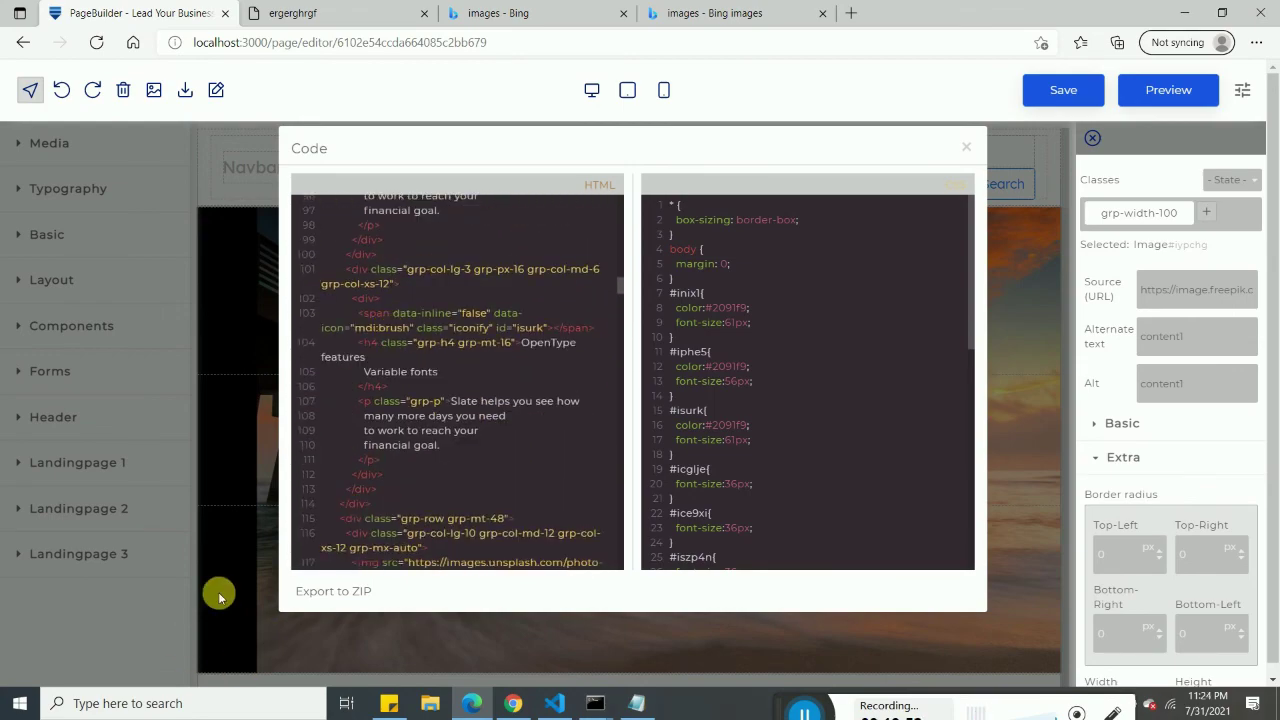
{"action": "scroll", "coordinate": [214, 594], "scroll_direction": "down", "scroll_amount": 1}
{"action": "scroll", "coordinate": [358, 440], "scroll_direction": "down", "scroll_amount": 10}
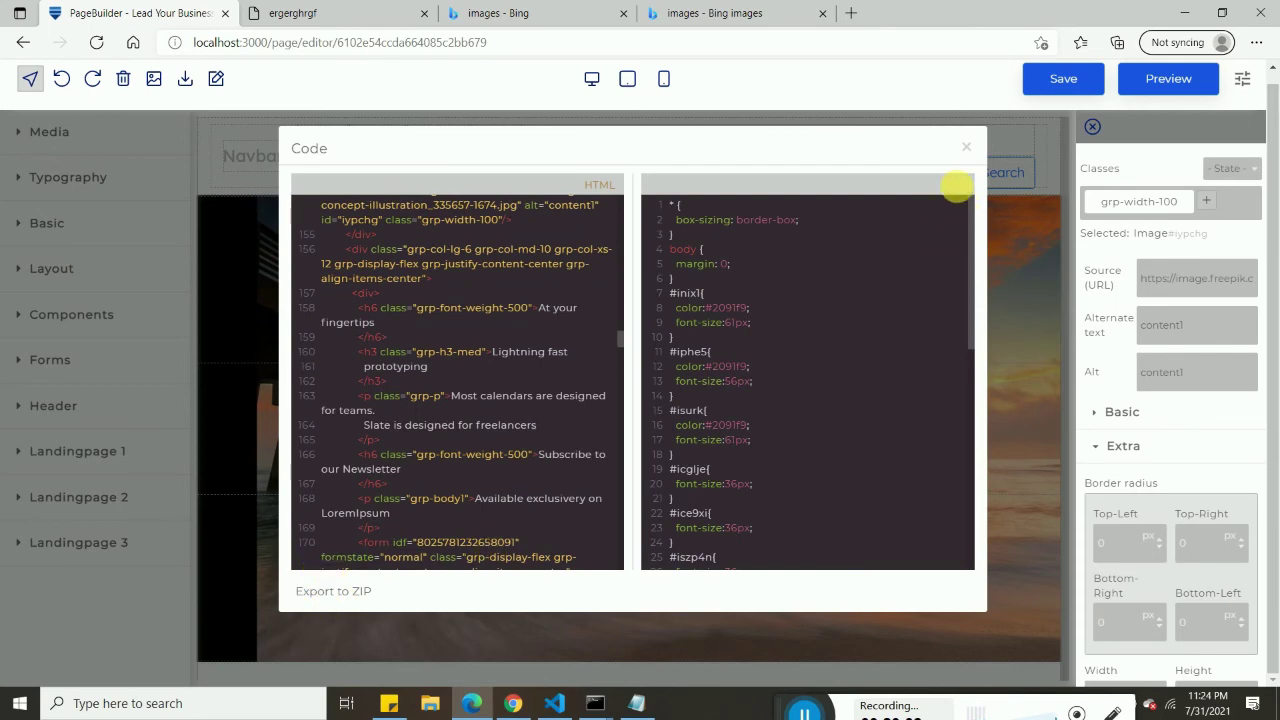
{"action": "left_click", "coordinate": [967, 147]}
{"action": "left_click", "coordinate": [218, 79]}
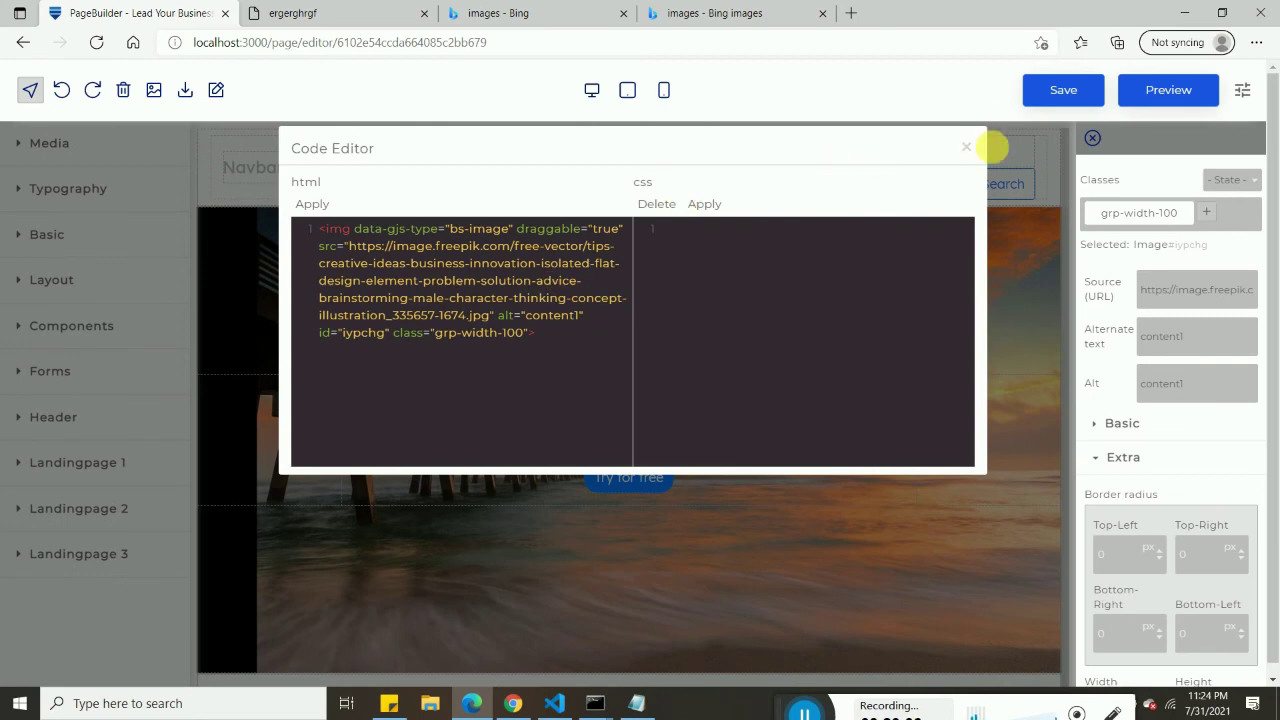
{"action": "left_click", "coordinate": [969, 147]}
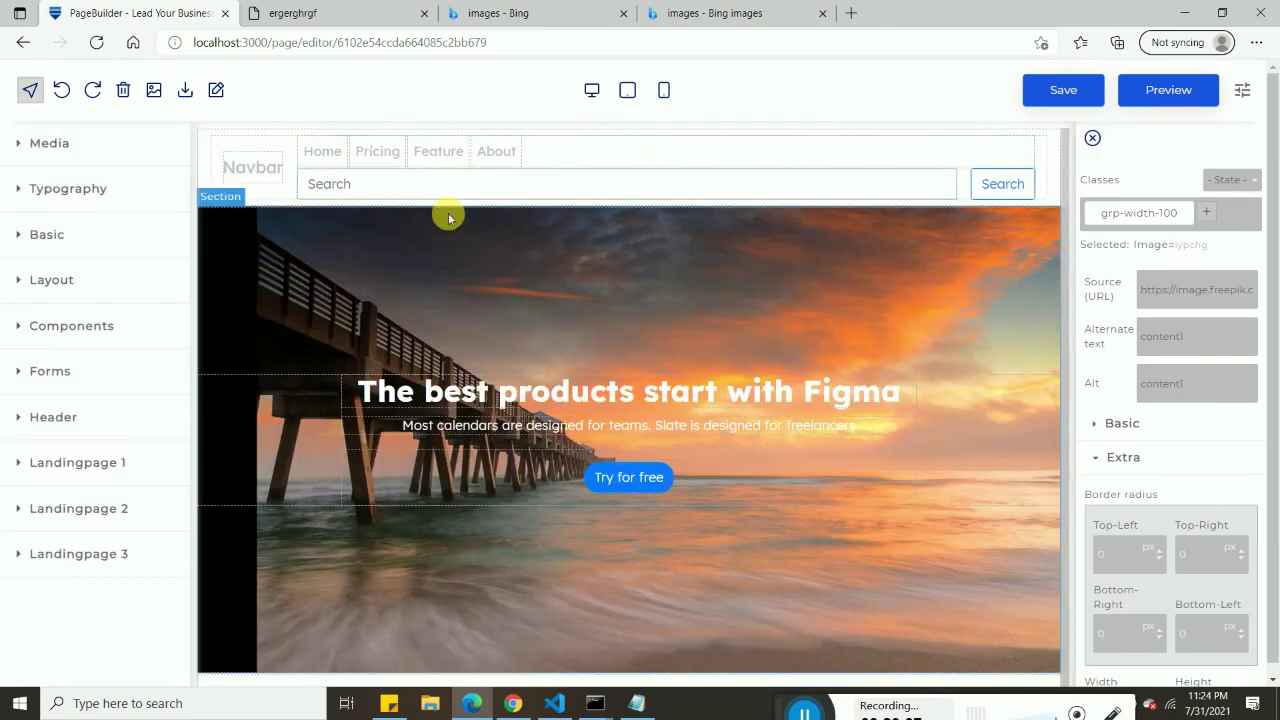
Append "fbhdbgf gfffignfg" to the heading in the hero section's HTML code and apply the change.
{"action": "left_click", "coordinate": [267, 243]}
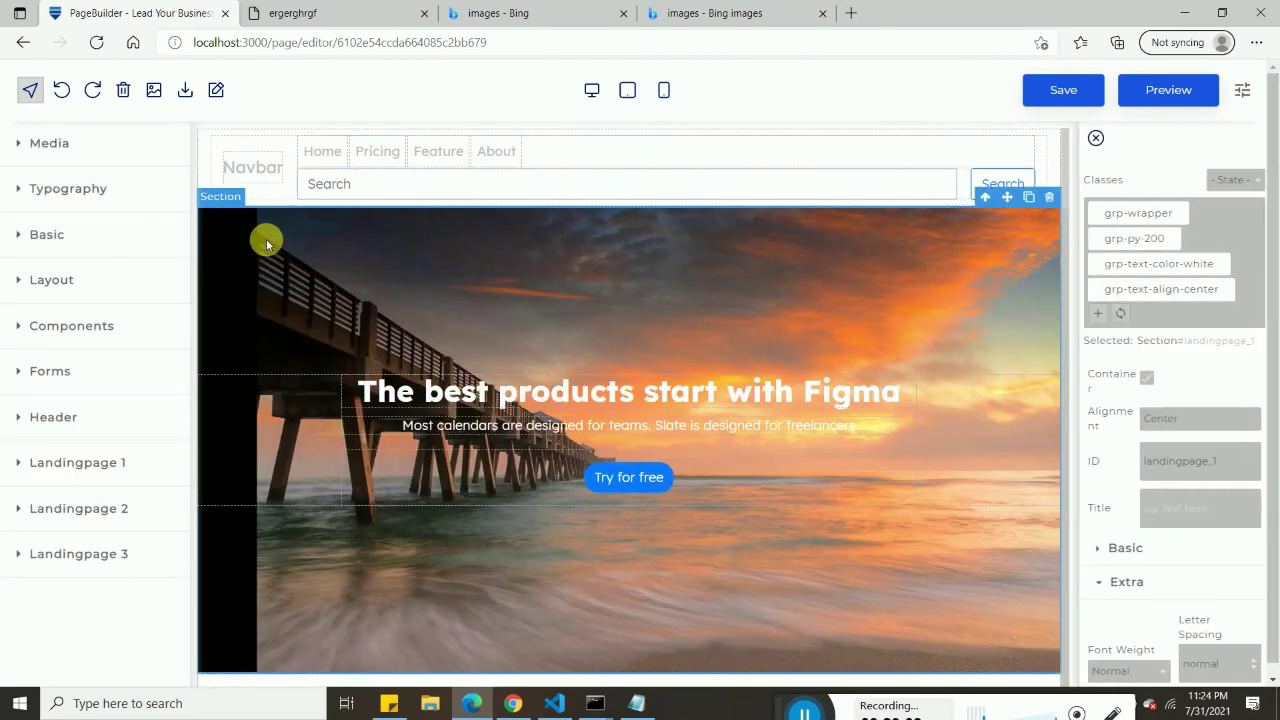
{"action": "left_click", "coordinate": [215, 90]}
{"action": "scroll", "coordinate": [500, 330], "scroll_direction": "down", "scroll_amount": 5}
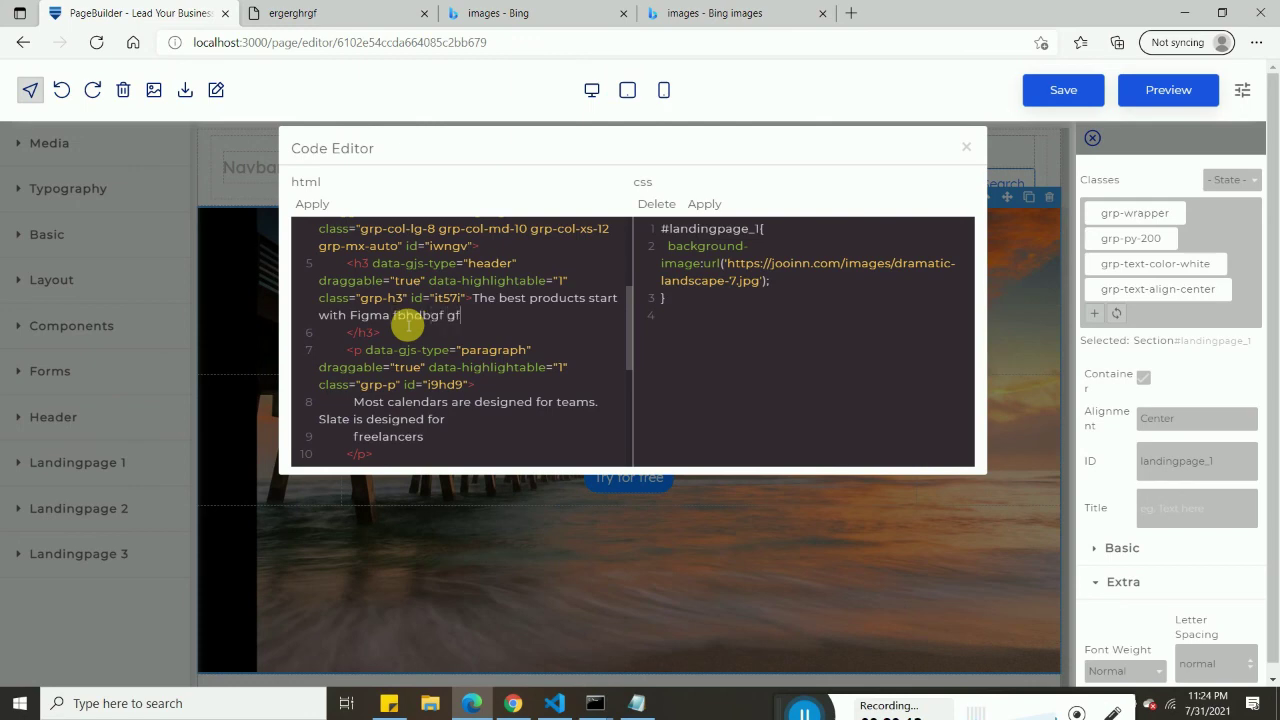
{"action": "type", "text": "gnfg"}
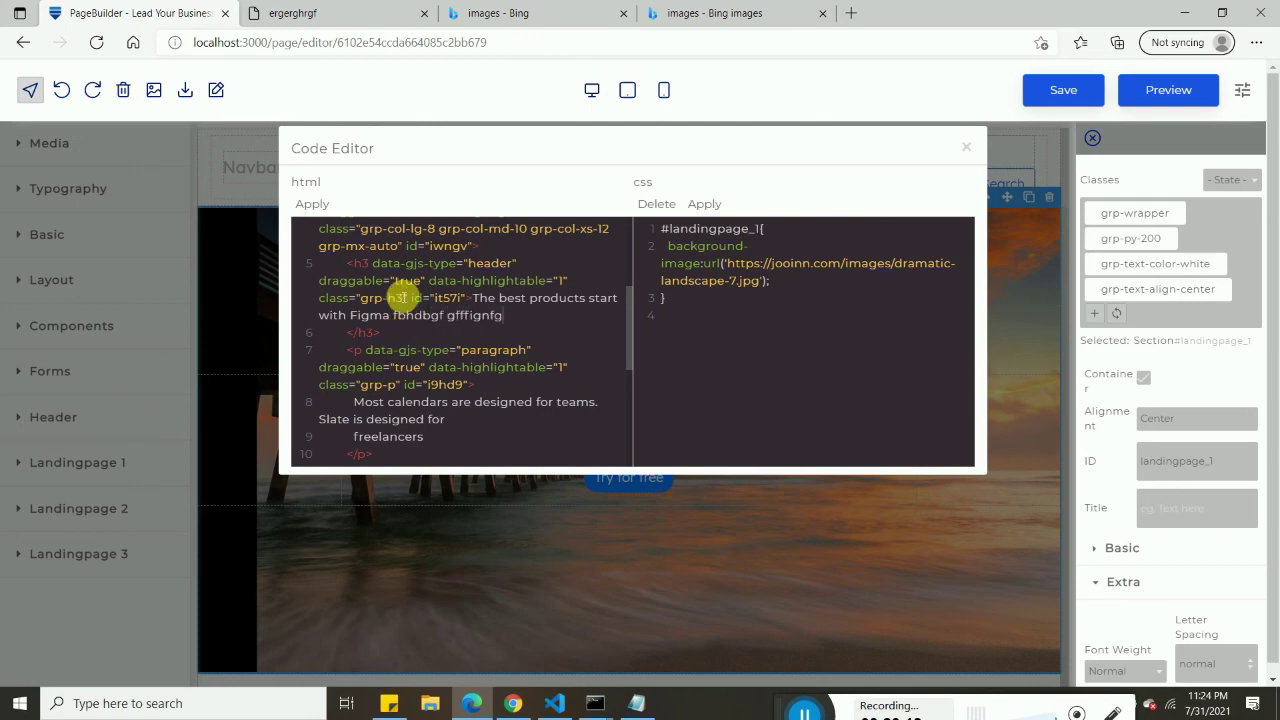
{"action": "left_click", "coordinate": [318, 203]}
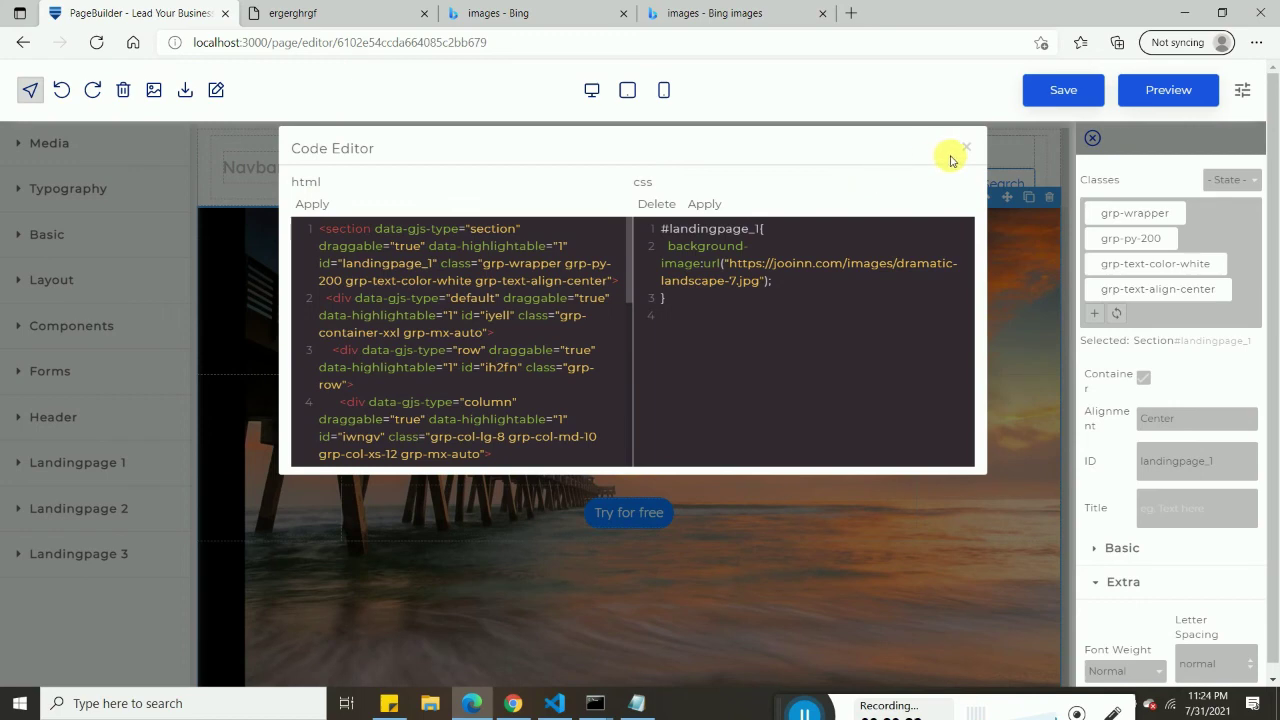
{"action": "left_click", "coordinate": [966, 147]}
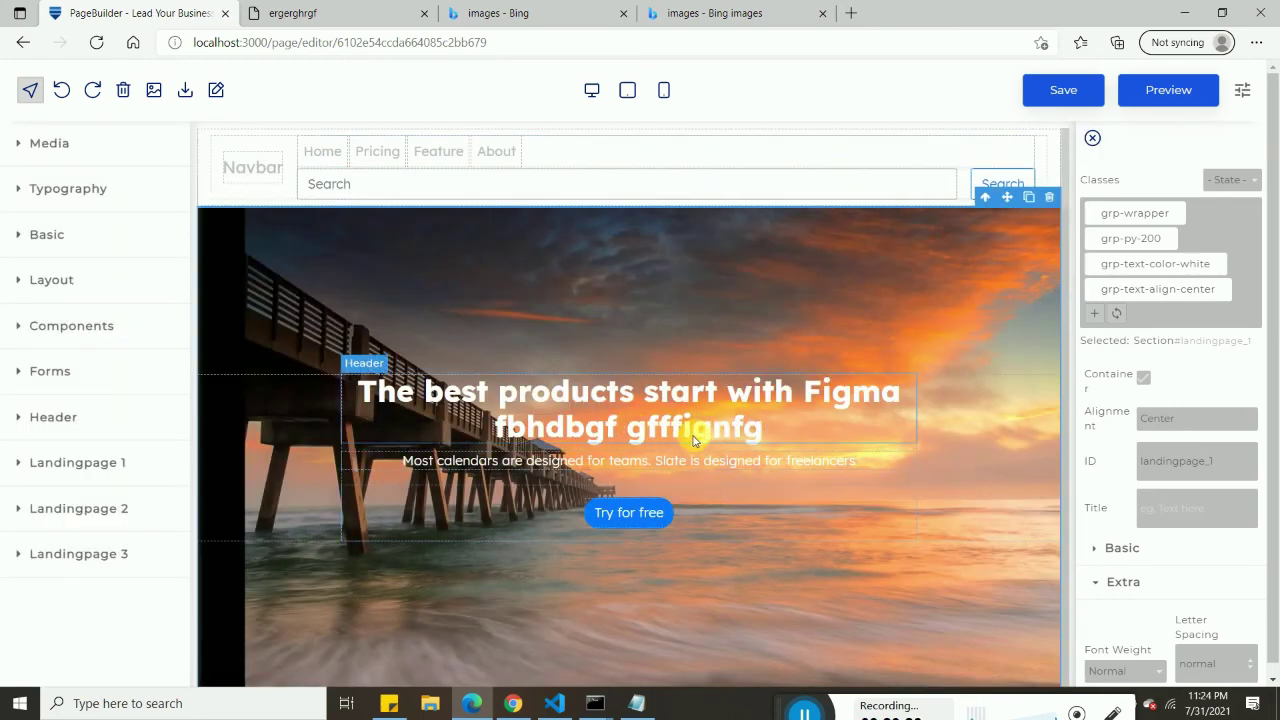
Check the appended heading text in the hero section's HTML code.
{"action": "left_click", "coordinate": [216, 90]}
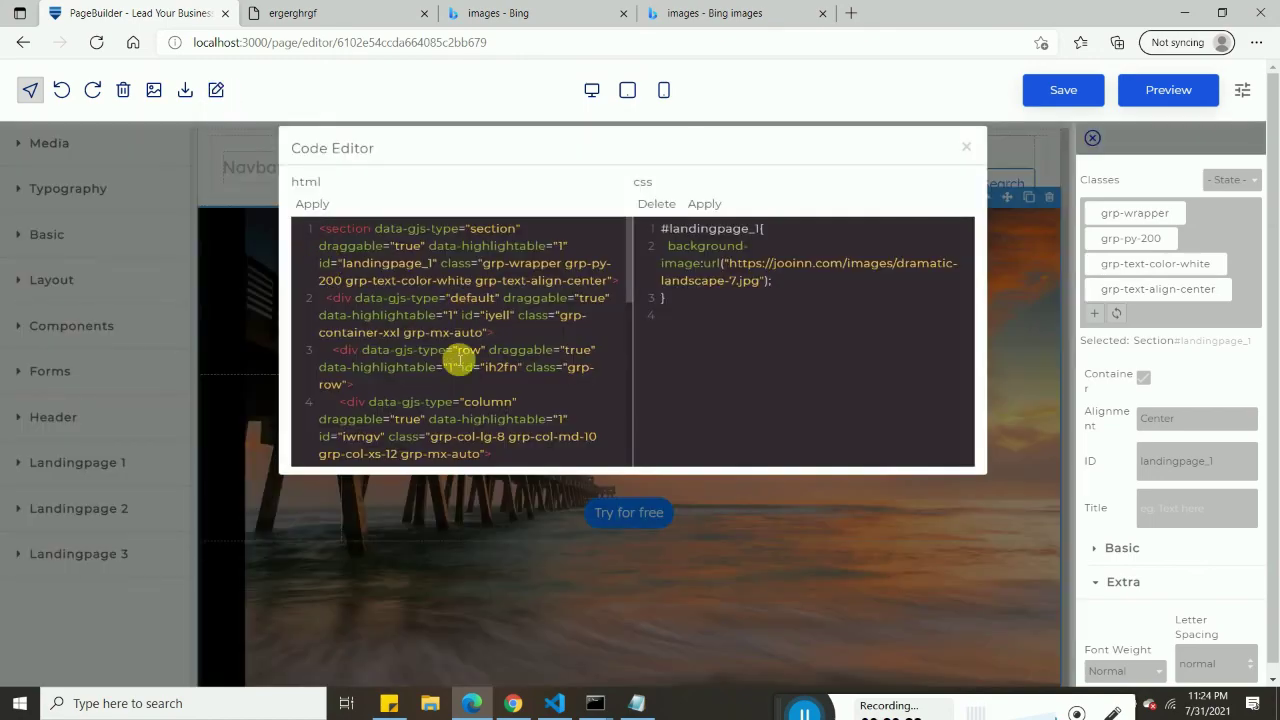
{"action": "scroll", "coordinate": [445, 395], "scroll_direction": "down", "scroll_amount": 2}
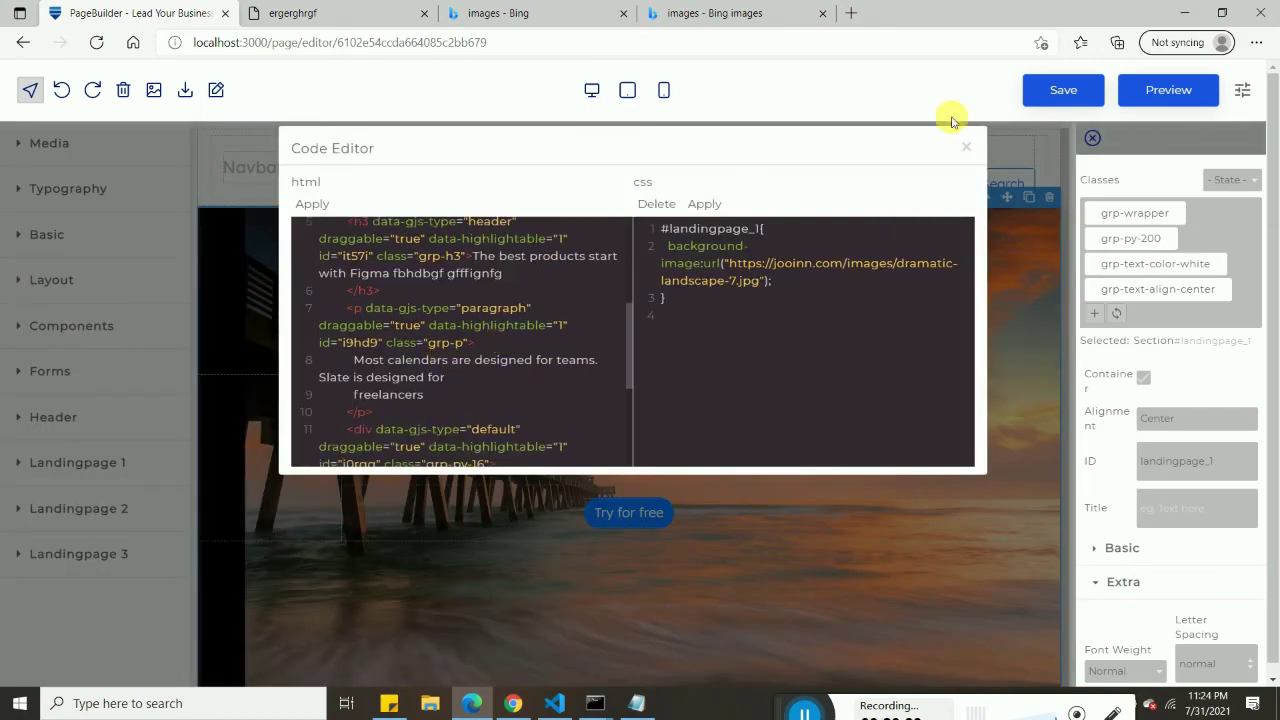
{"action": "left_click", "coordinate": [969, 148]}
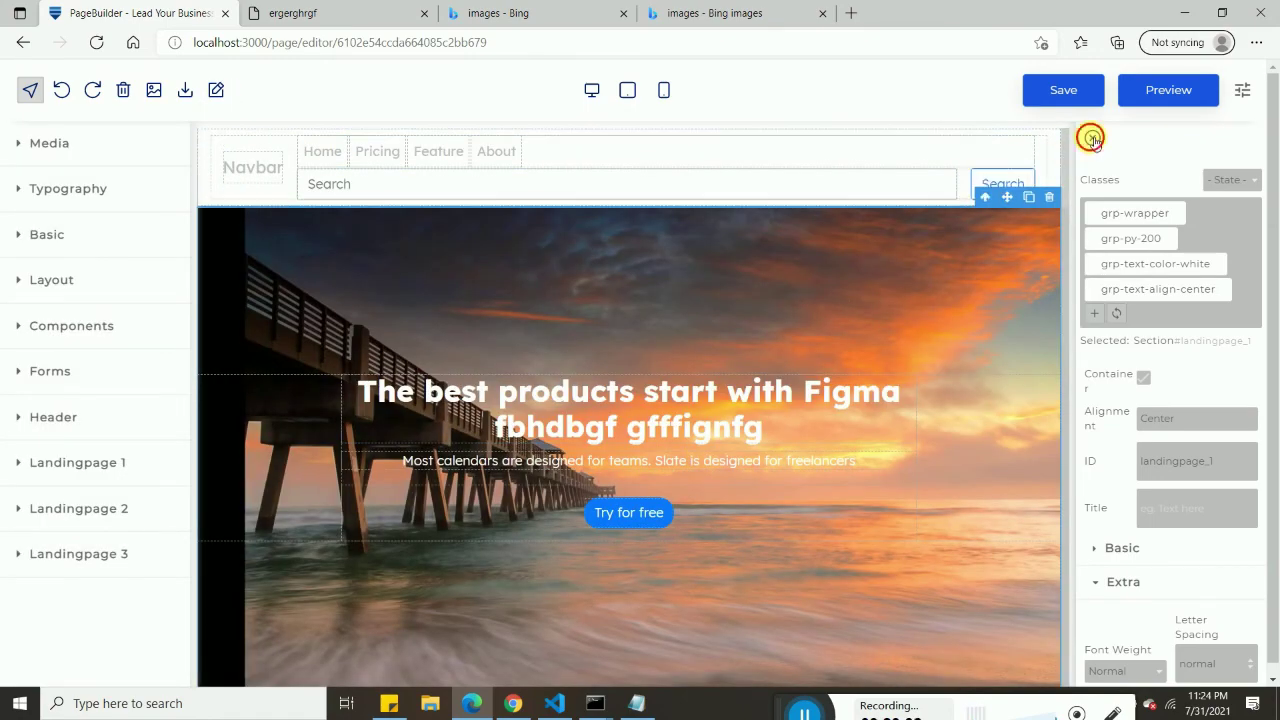
Close the hero section's settings and look over the sections down to Partners and Pricing.
{"action": "left_click", "coordinate": [1093, 140]}
{"action": "scroll", "coordinate": [400, 380], "scroll_direction": "down", "scroll_amount": 7}
{"action": "scroll", "coordinate": [403, 338], "scroll_direction": "down", "scroll_amount": 15}
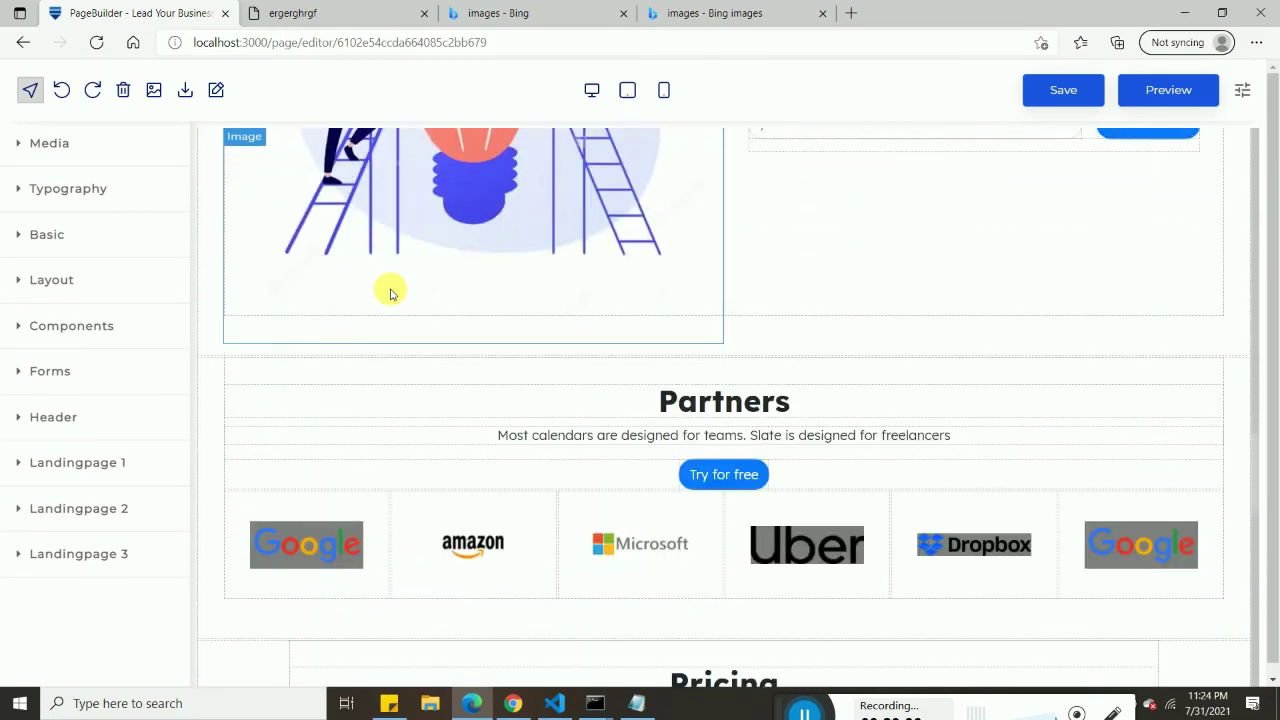
{"action": "scroll", "coordinate": [388, 288], "scroll_direction": "down", "scroll_amount": 5}
{"action": "scroll", "coordinate": [386, 277], "scroll_direction": "up", "scroll_amount": 10}
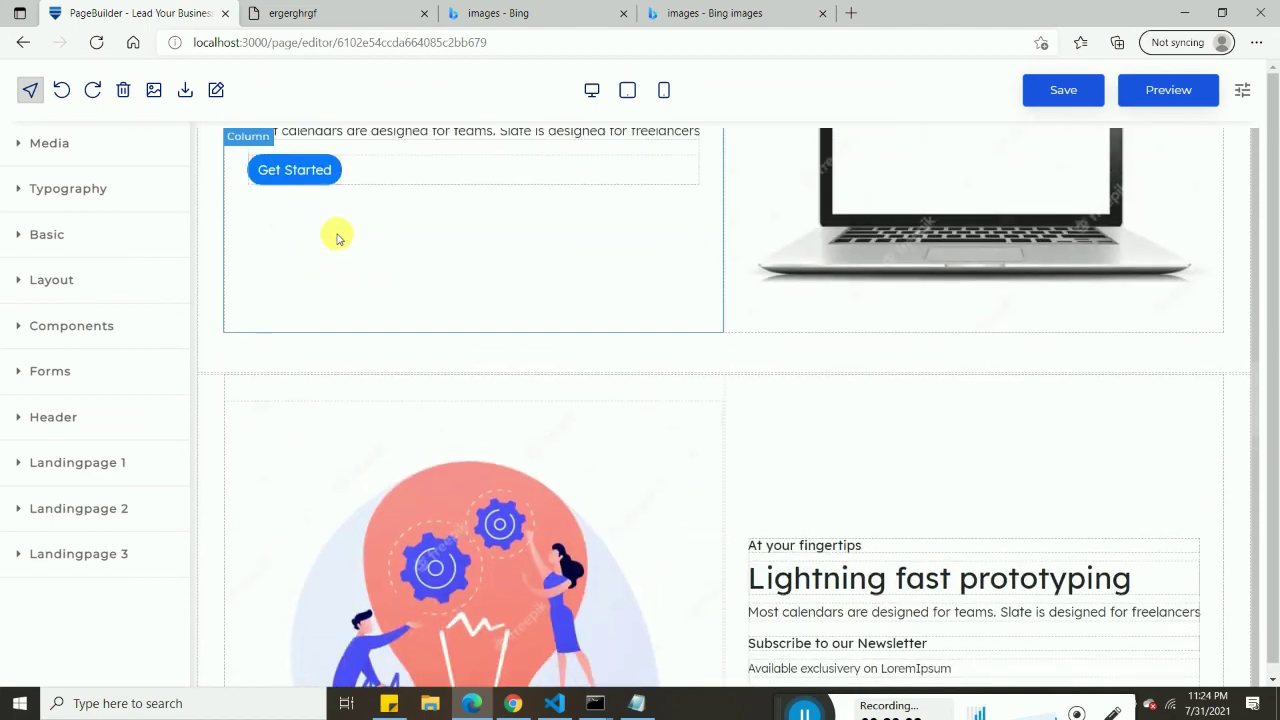
{"action": "scroll", "coordinate": [337, 237], "scroll_direction": "up", "scroll_amount": 5}
Examine the hero section's paragraph and button markup in the code editor.
{"action": "left_click", "coordinate": [216, 90]}
{"action": "scroll", "coordinate": [531, 311], "scroll_direction": "down", "scroll_amount": 2}
{"action": "scroll", "coordinate": [531, 311], "scroll_direction": "down", "scroll_amount": 3}
{"action": "scroll", "coordinate": [451, 337], "scroll_direction": "down", "scroll_amount": 3}
{"action": "scroll", "coordinate": [443, 329], "scroll_direction": "up", "scroll_amount": 3}
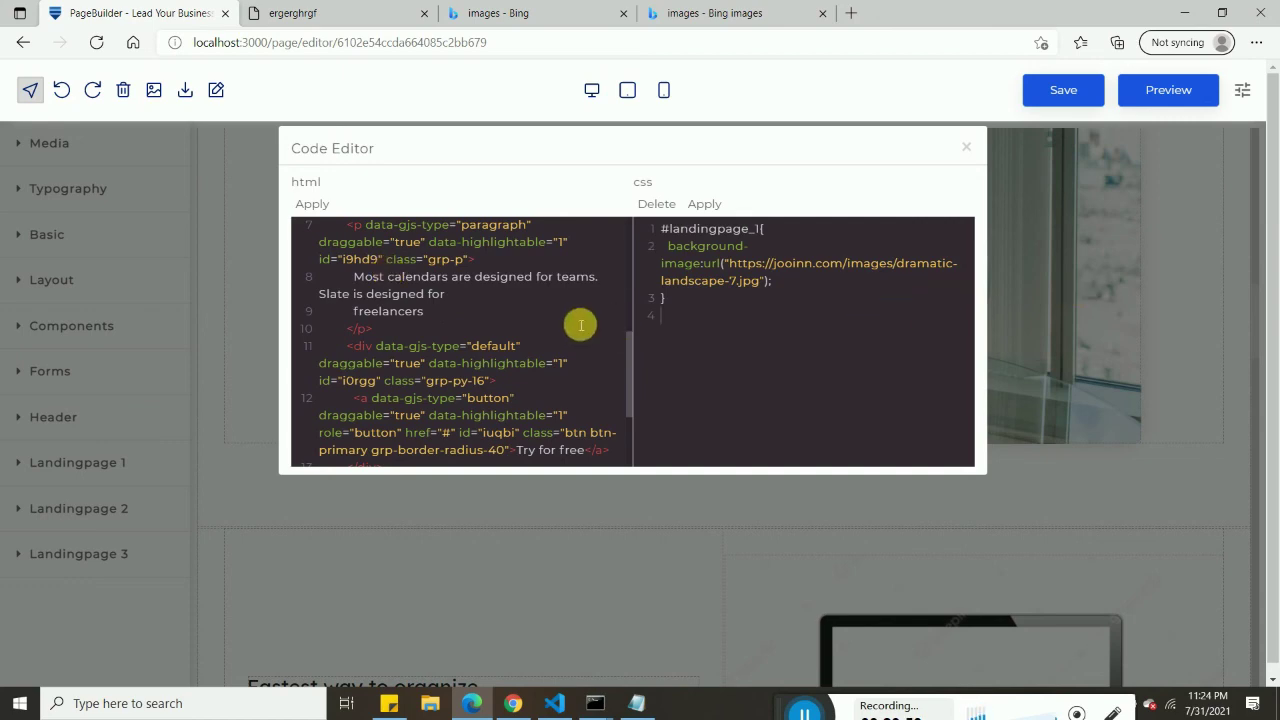
{"action": "left_click", "coordinate": [966, 148]}
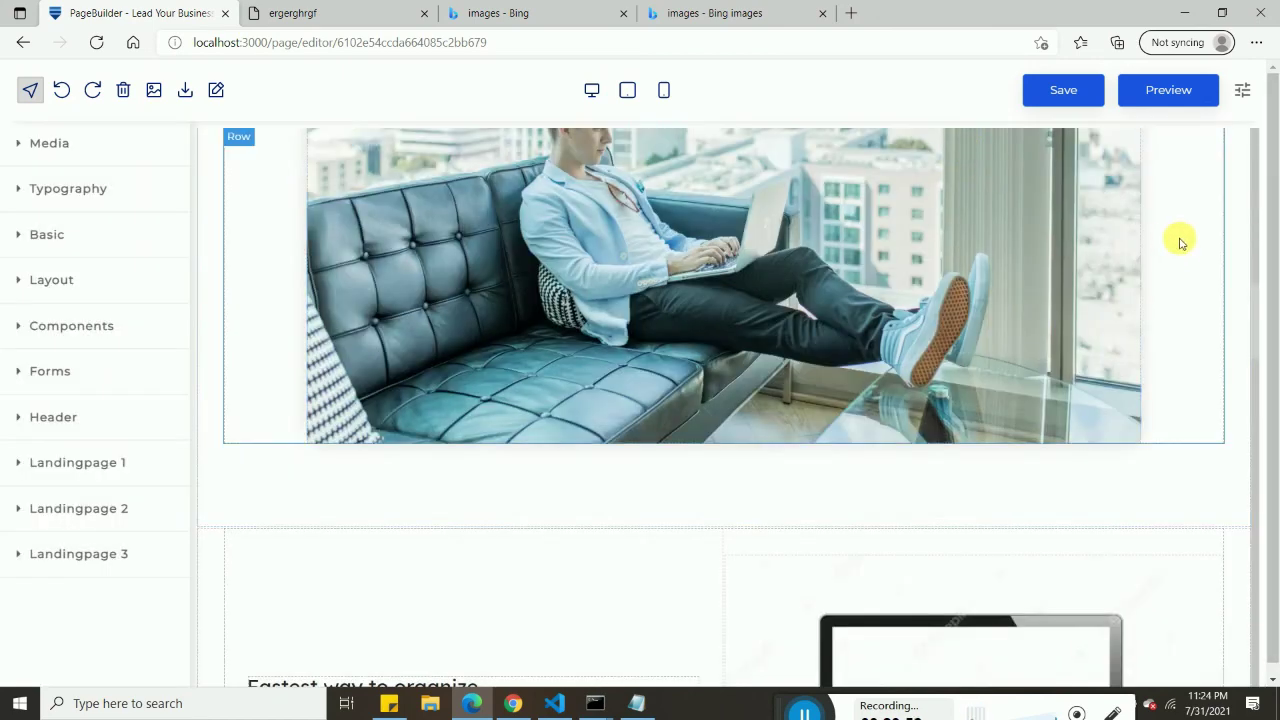
Select the features row above the office photo, examine its style settings and close them.
{"action": "scroll", "coordinate": [1190, 270], "scroll_direction": "up", "scroll_amount": 3}
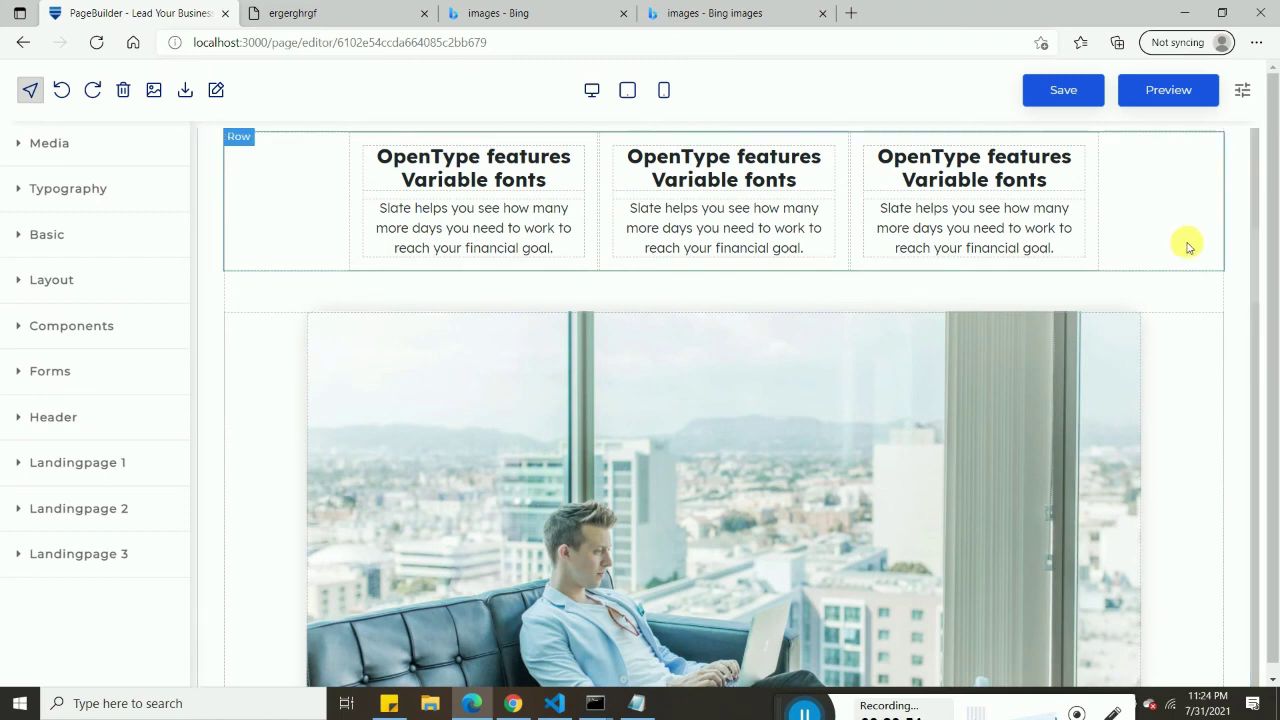
{"action": "left_click", "coordinate": [1128, 214]}
{"action": "scroll", "coordinate": [1112, 580], "scroll_direction": "down", "scroll_amount": 6}
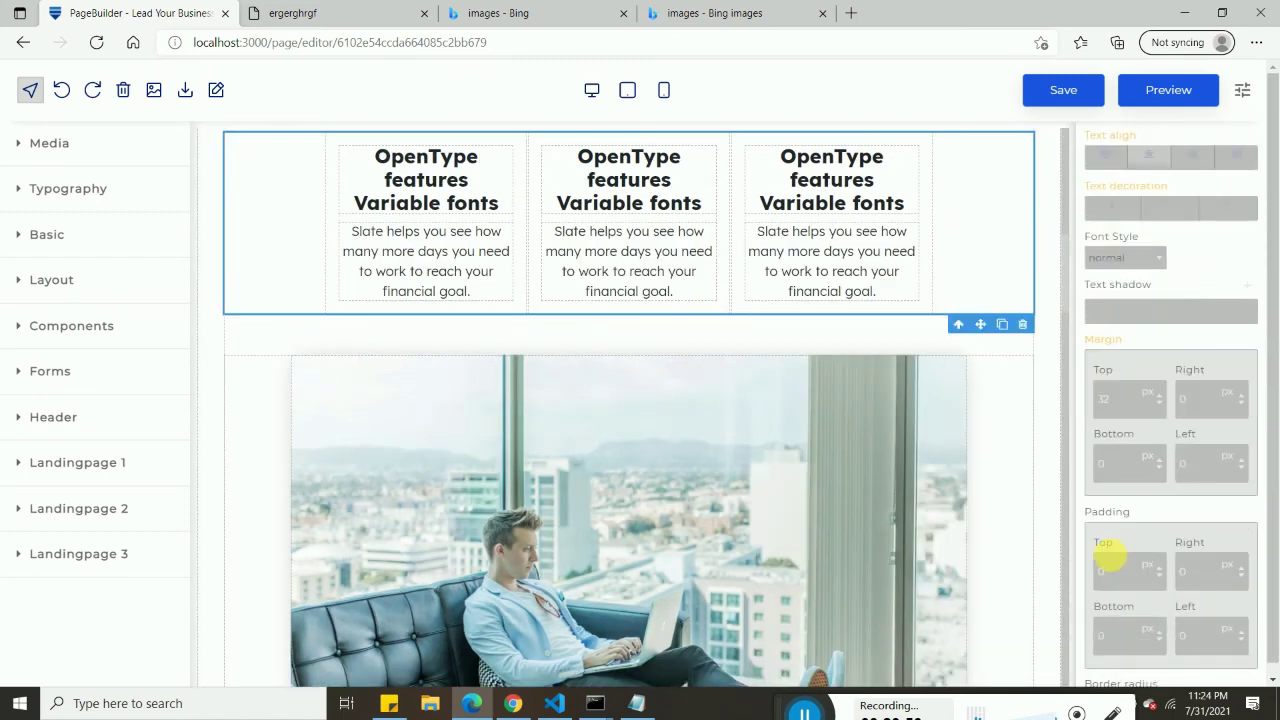
{"action": "scroll", "coordinate": [1134, 237], "scroll_direction": "down", "scroll_amount": 4}
{"action": "scroll", "coordinate": [1134, 237], "scroll_direction": "up", "scroll_amount": 10}
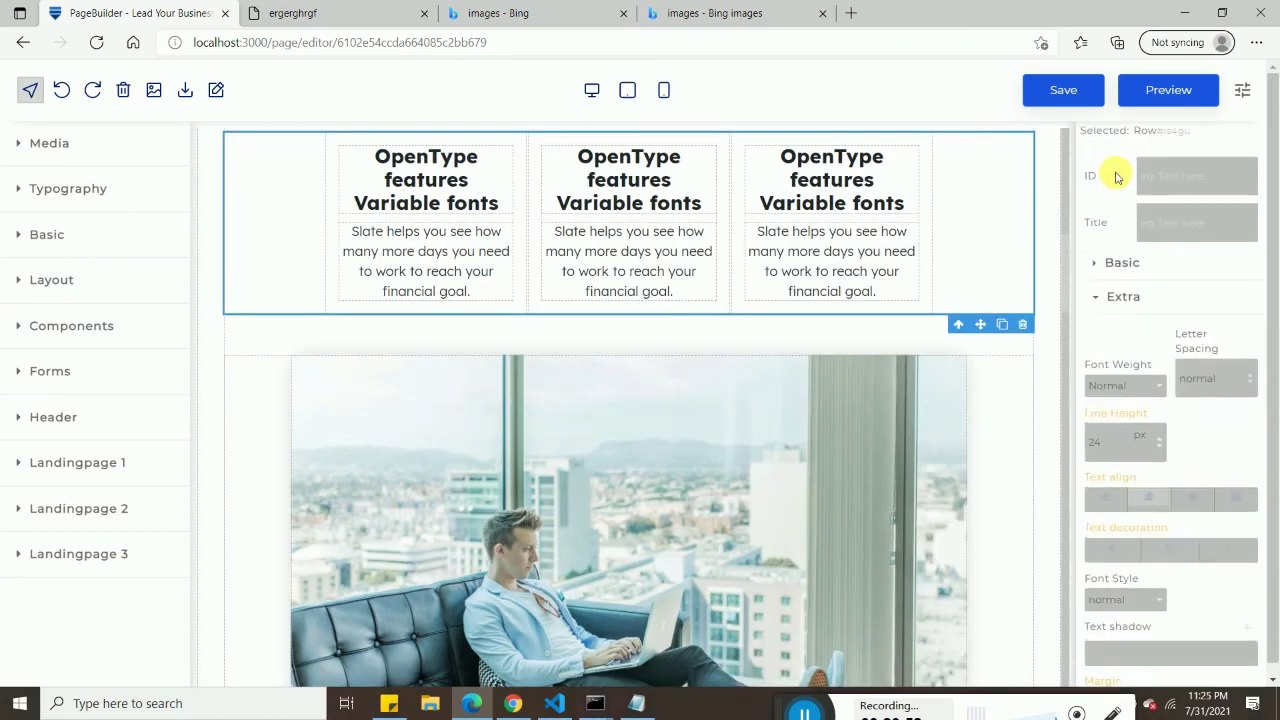
{"action": "left_click", "coordinate": [1092, 137]}
Examine the features row's HTML in the code editor, close it and return to the navbar and hero.
{"action": "left_click", "coordinate": [215, 90]}
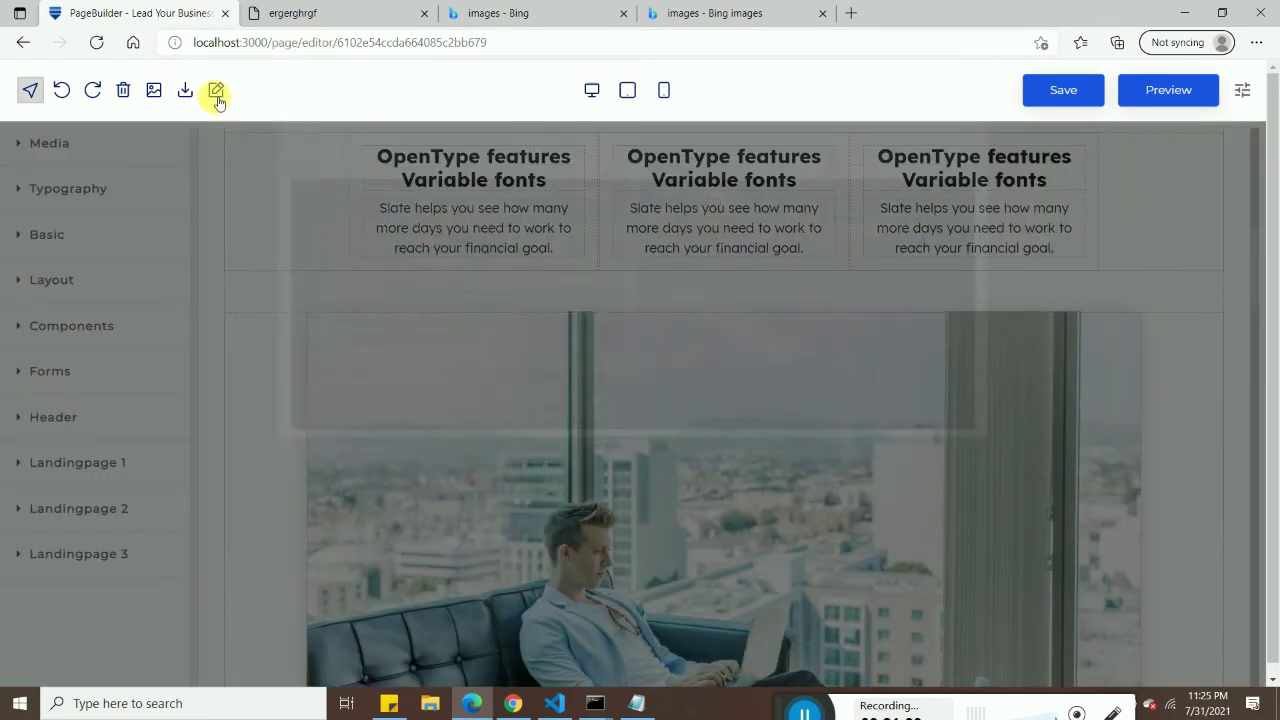
{"action": "scroll", "coordinate": [493, 388], "scroll_direction": "down", "scroll_amount": 10}
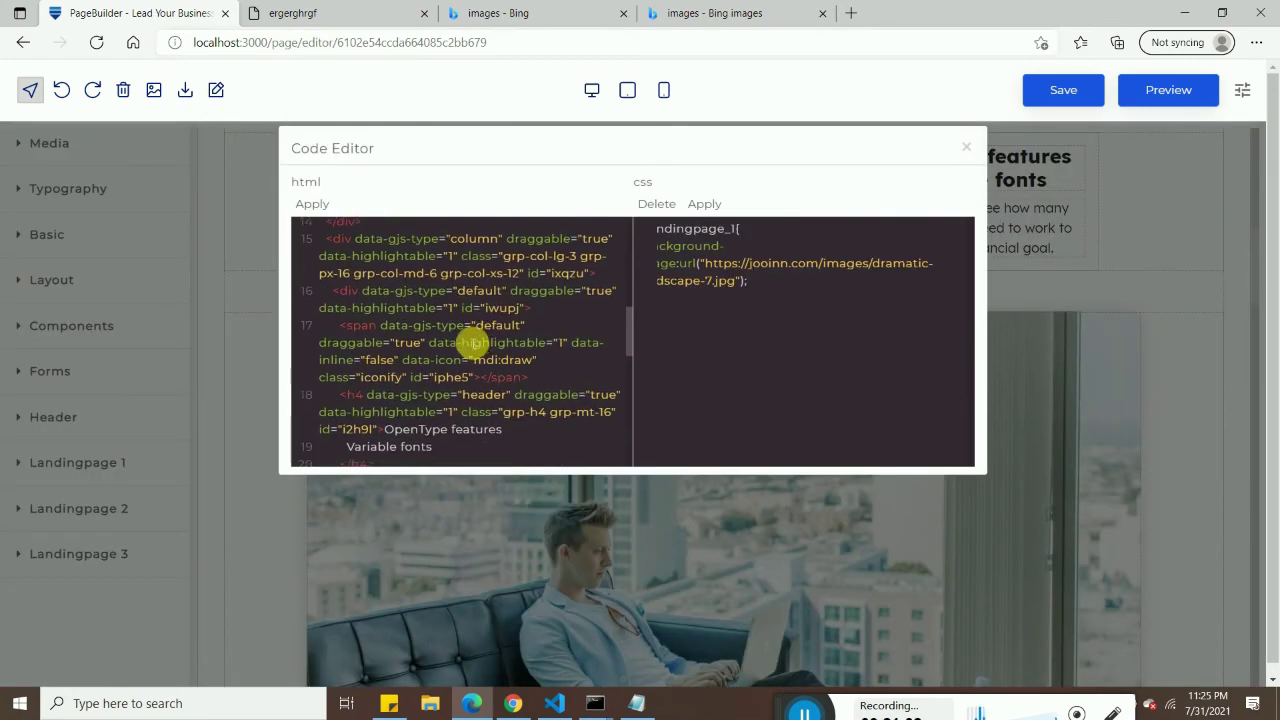
{"action": "scroll", "coordinate": [622, 413], "scroll_direction": "down", "scroll_amount": 2}
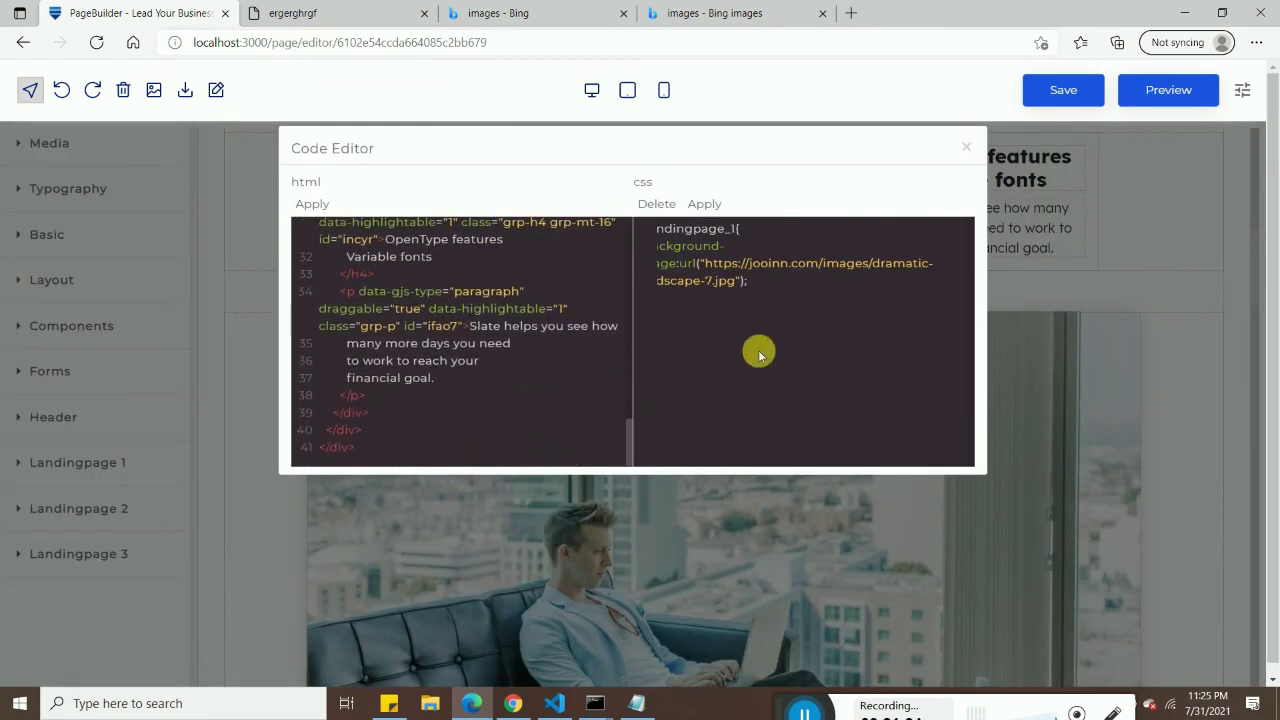
{"action": "scroll", "coordinate": [500, 349], "scroll_direction": "up", "scroll_amount": 5}
{"action": "scroll", "coordinate": [496, 332], "scroll_direction": "up", "scroll_amount": 3}
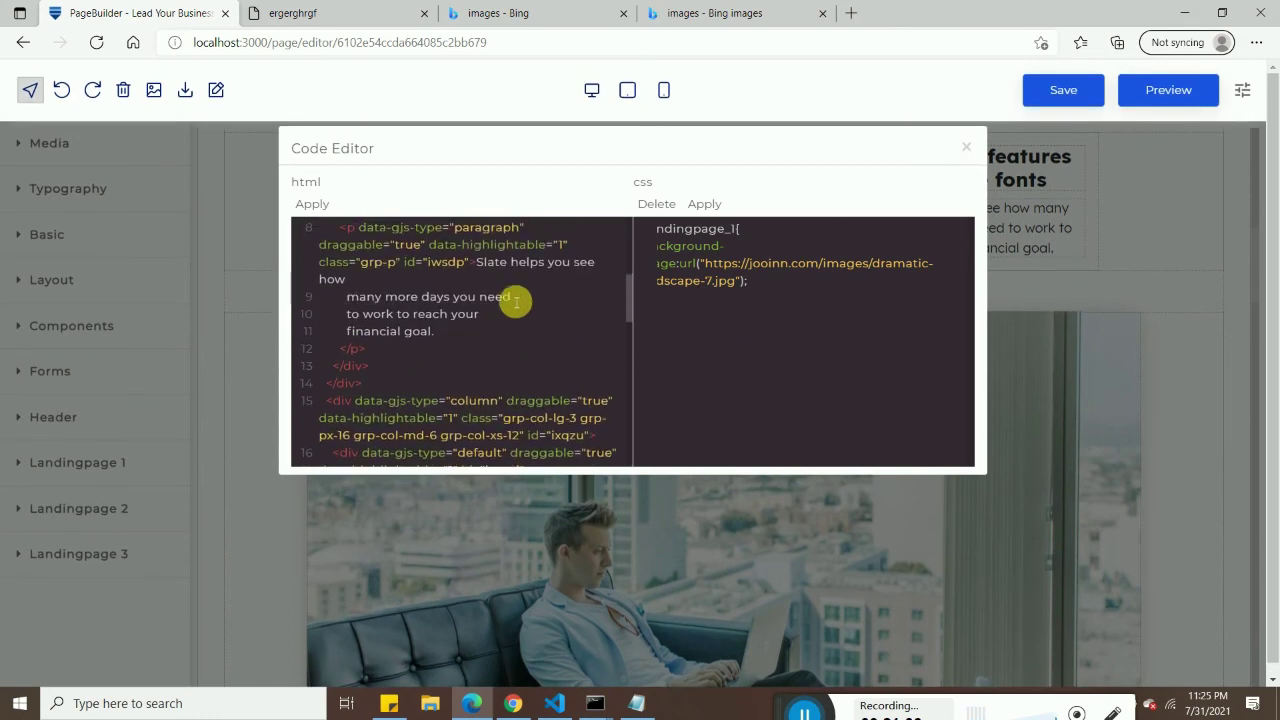
{"action": "scroll", "coordinate": [466, 385], "scroll_direction": "down", "scroll_amount": 3}
{"action": "scroll", "coordinate": [423, 357], "scroll_direction": "up", "scroll_amount": 3}
{"action": "scroll", "coordinate": [423, 349], "scroll_direction": "down", "scroll_amount": 6}
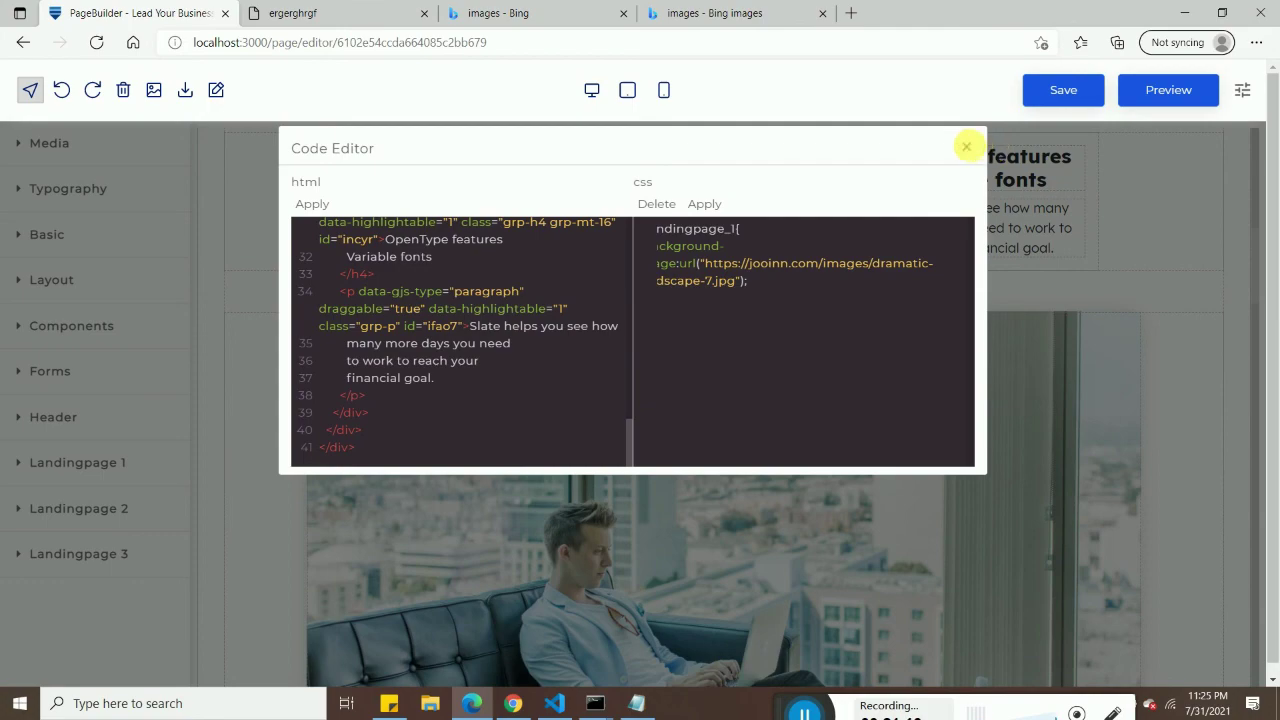
{"action": "left_click", "coordinate": [966, 146]}
{"action": "scroll", "coordinate": [301, 332], "scroll_direction": "up", "scroll_amount": 10}
{"action": "scroll", "coordinate": [301, 338], "scroll_direction": "up", "scroll_amount": 3}
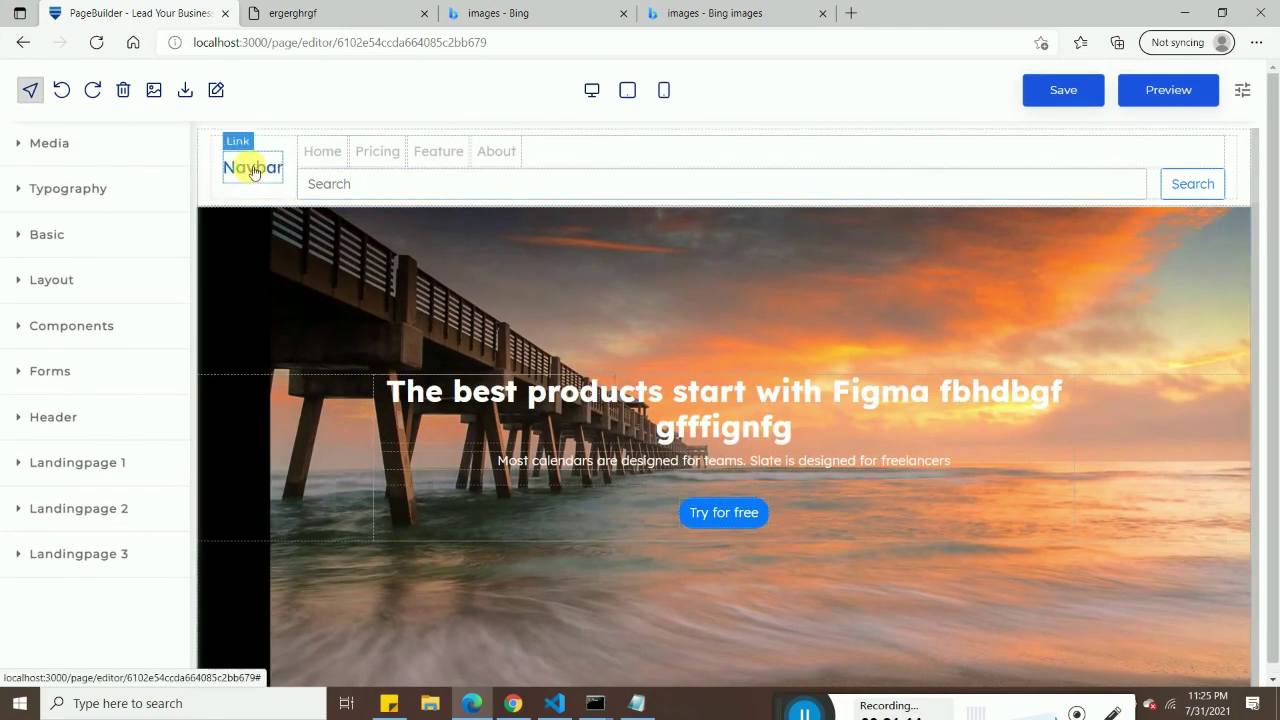